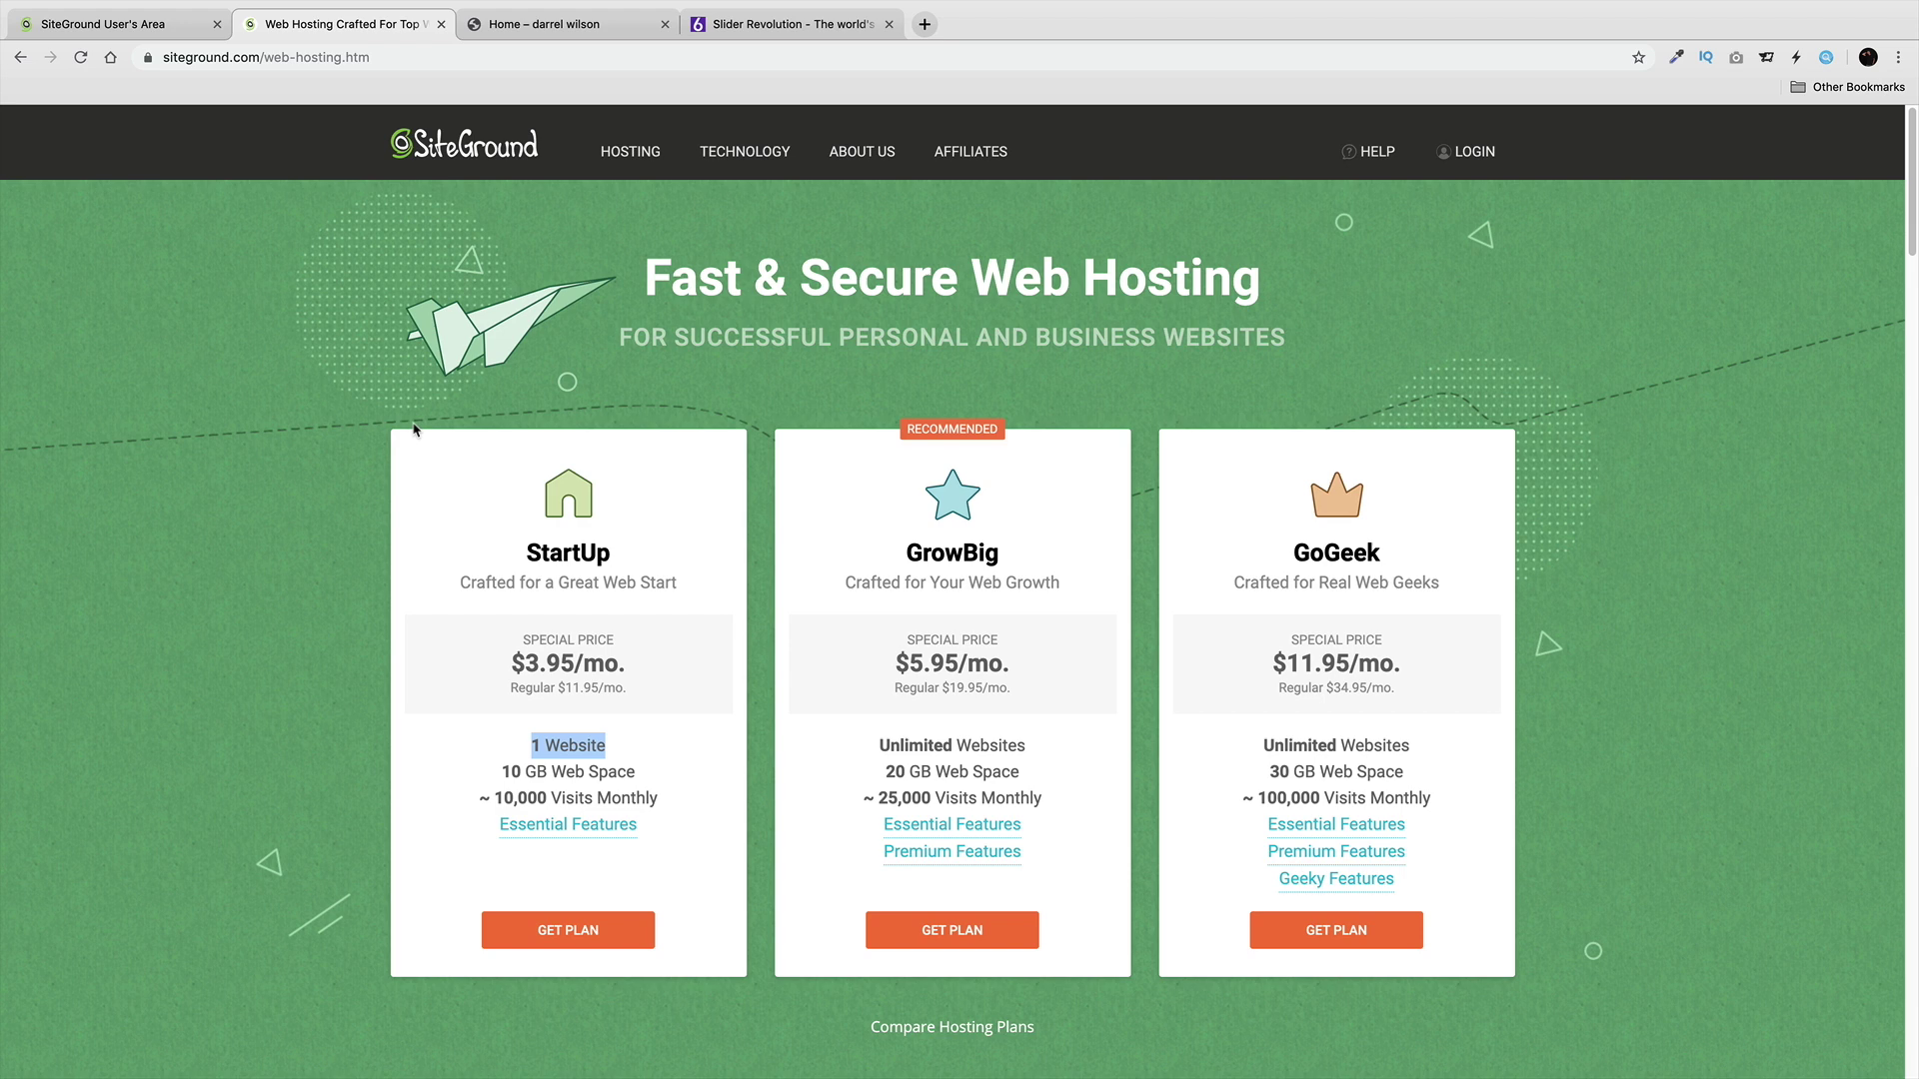
Preview the live site in the Home – darrel wilson tab, then return to the SiteGround User's Area.
left_click(604, 25)
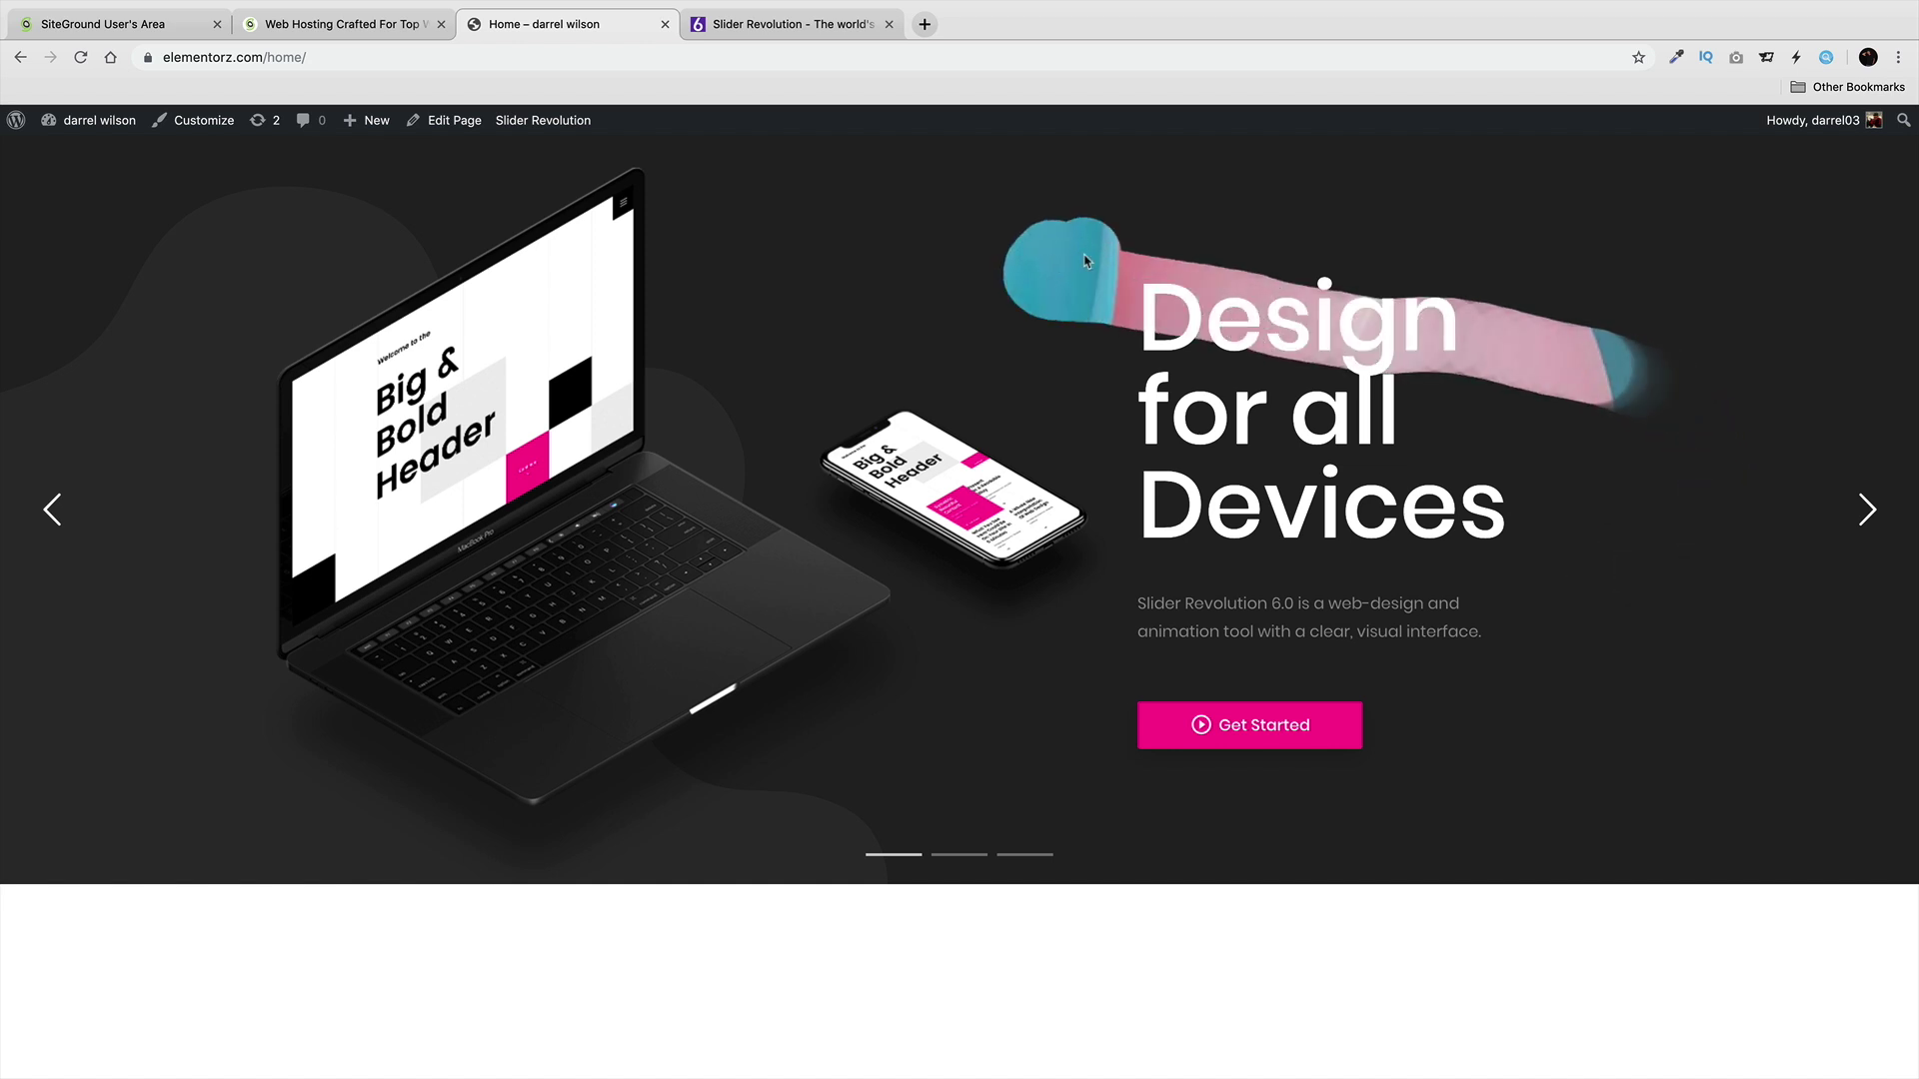
left_click(169, 36)
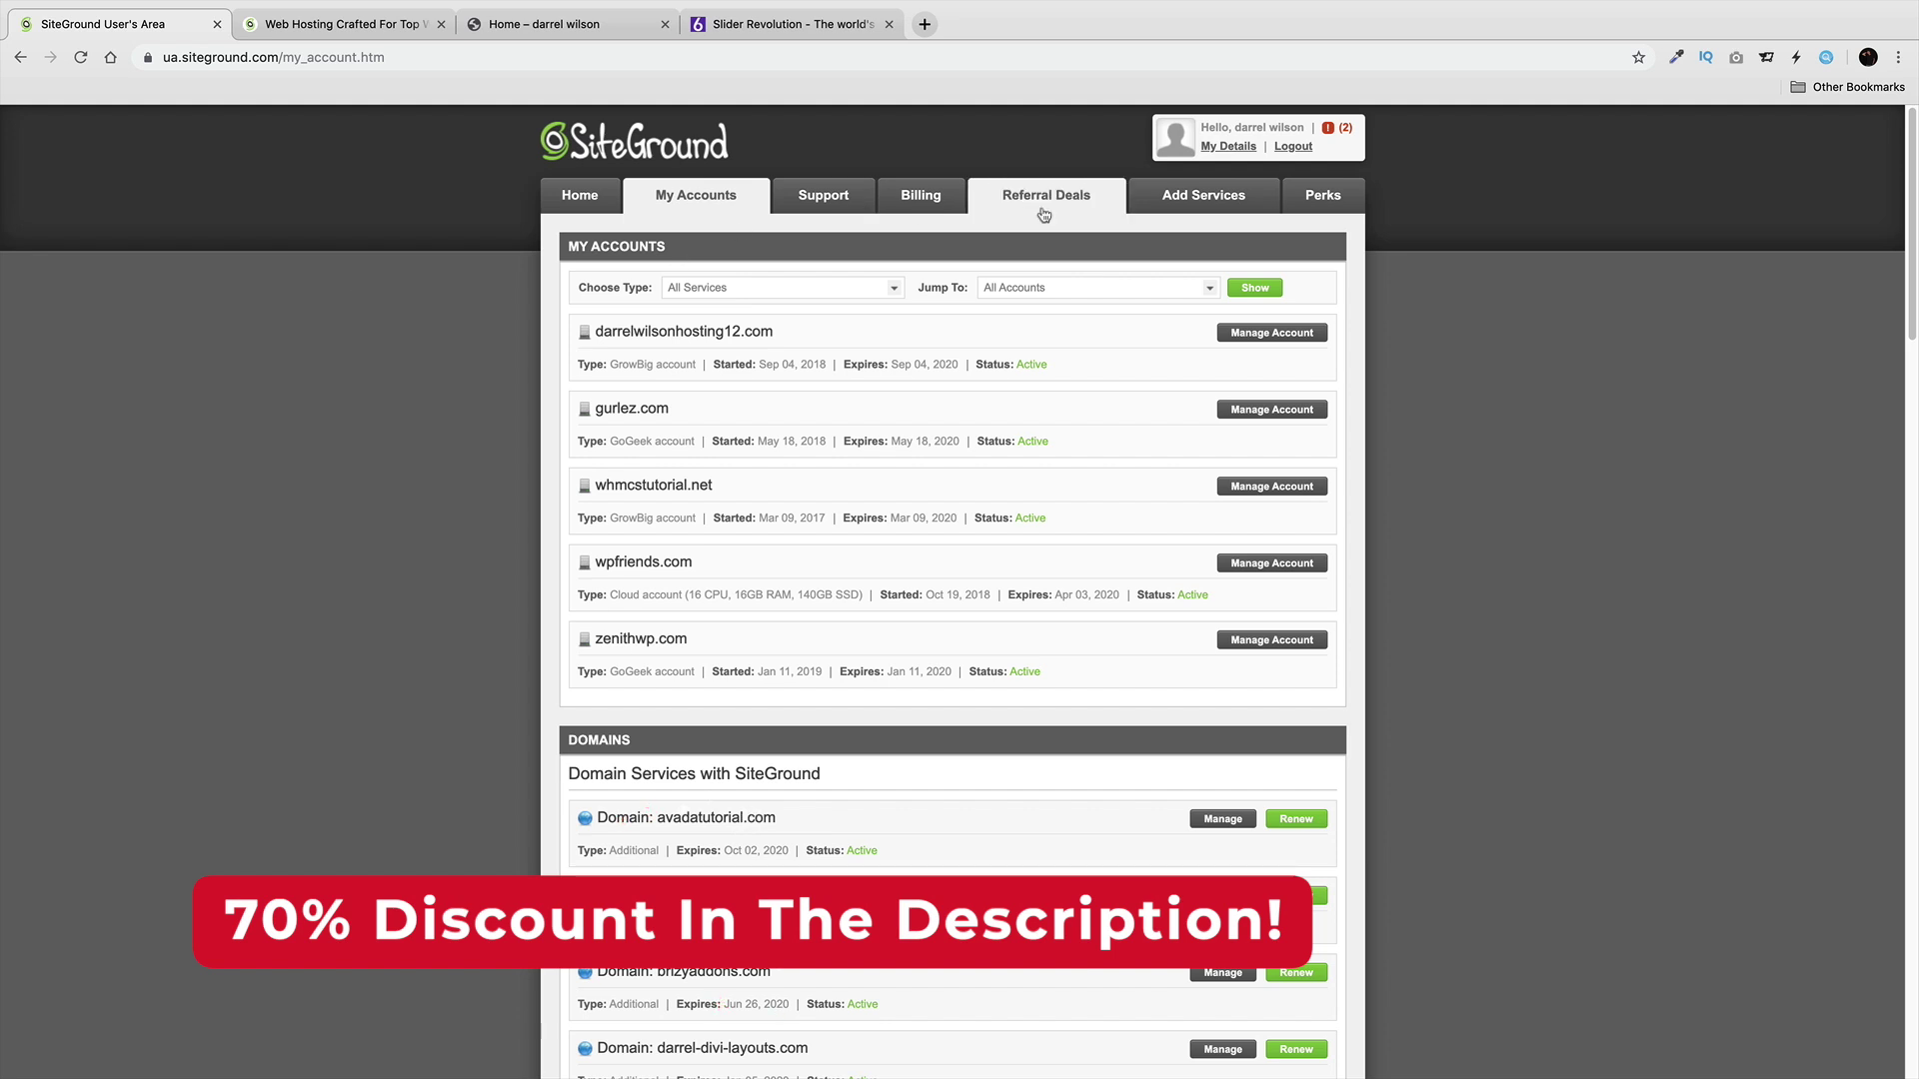
left_click(1189, 212)
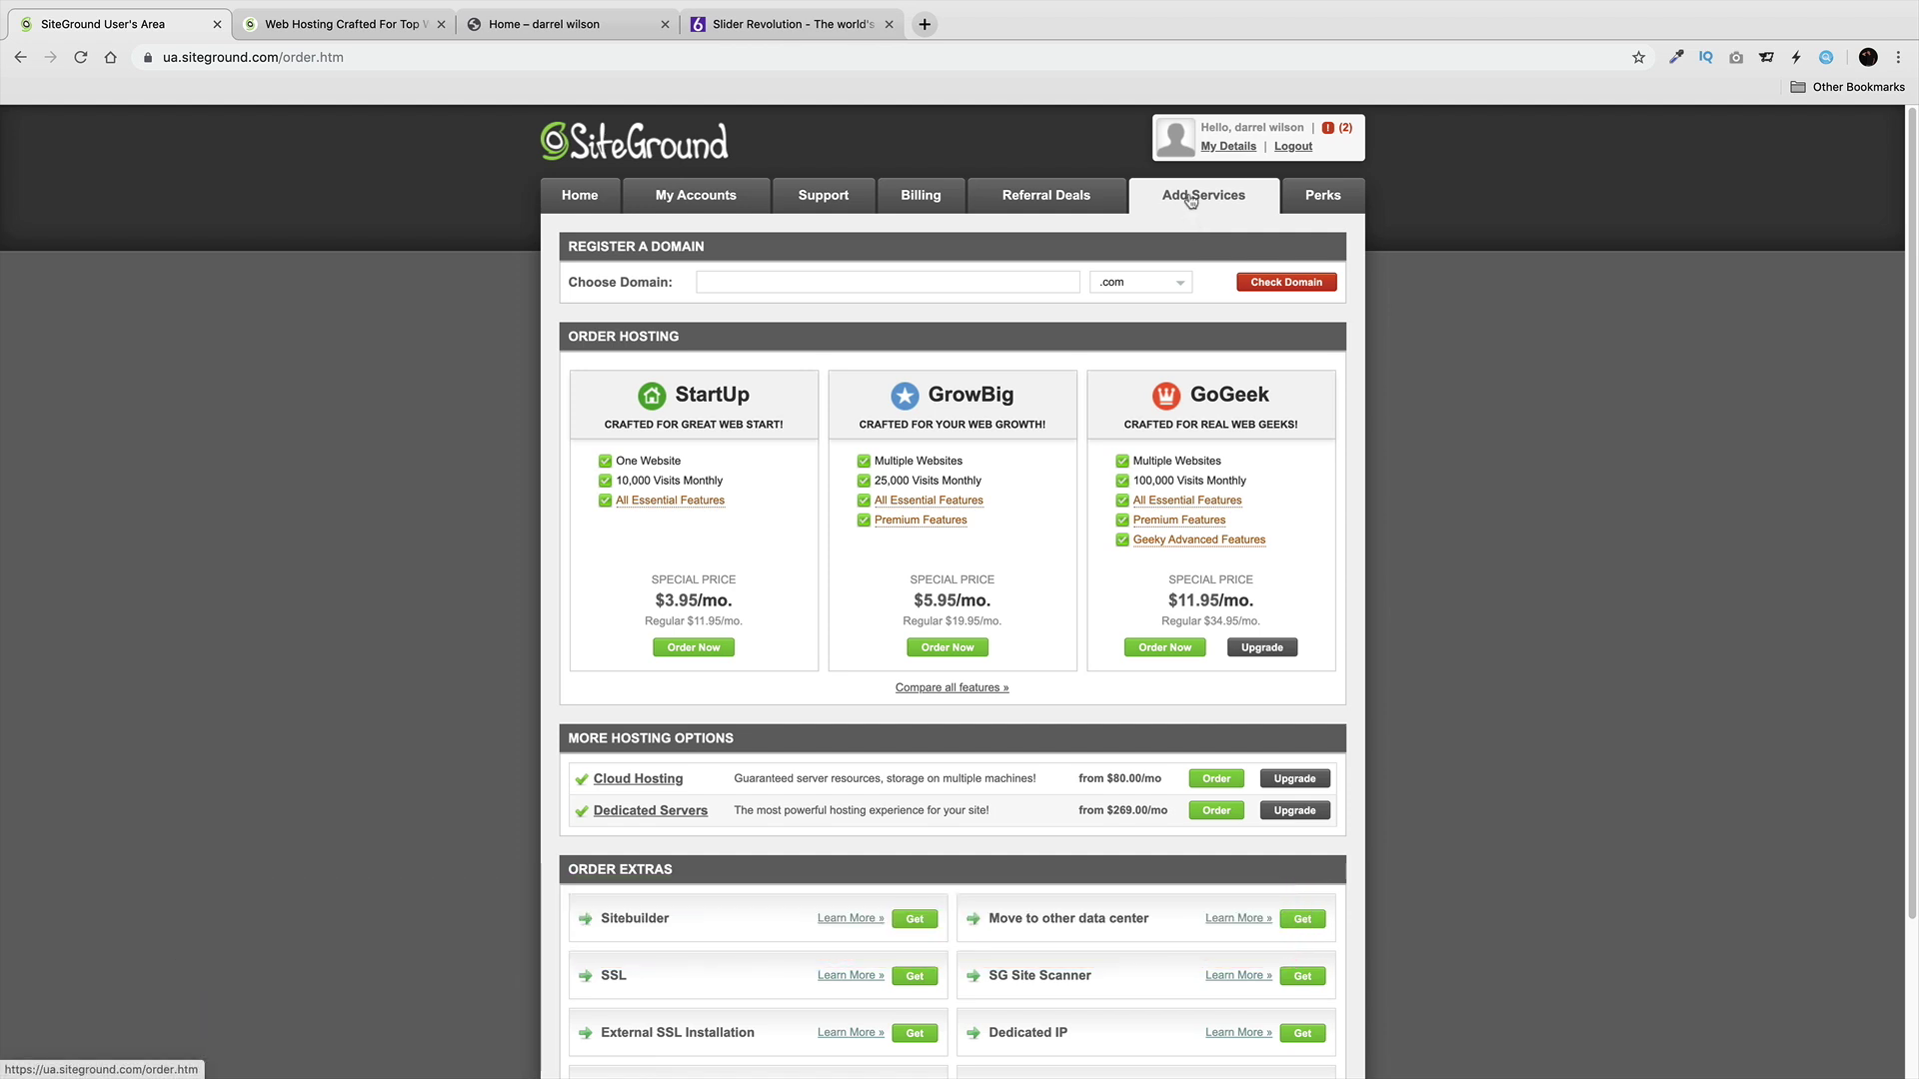
left_click(995, 288)
left_click(1280, 287)
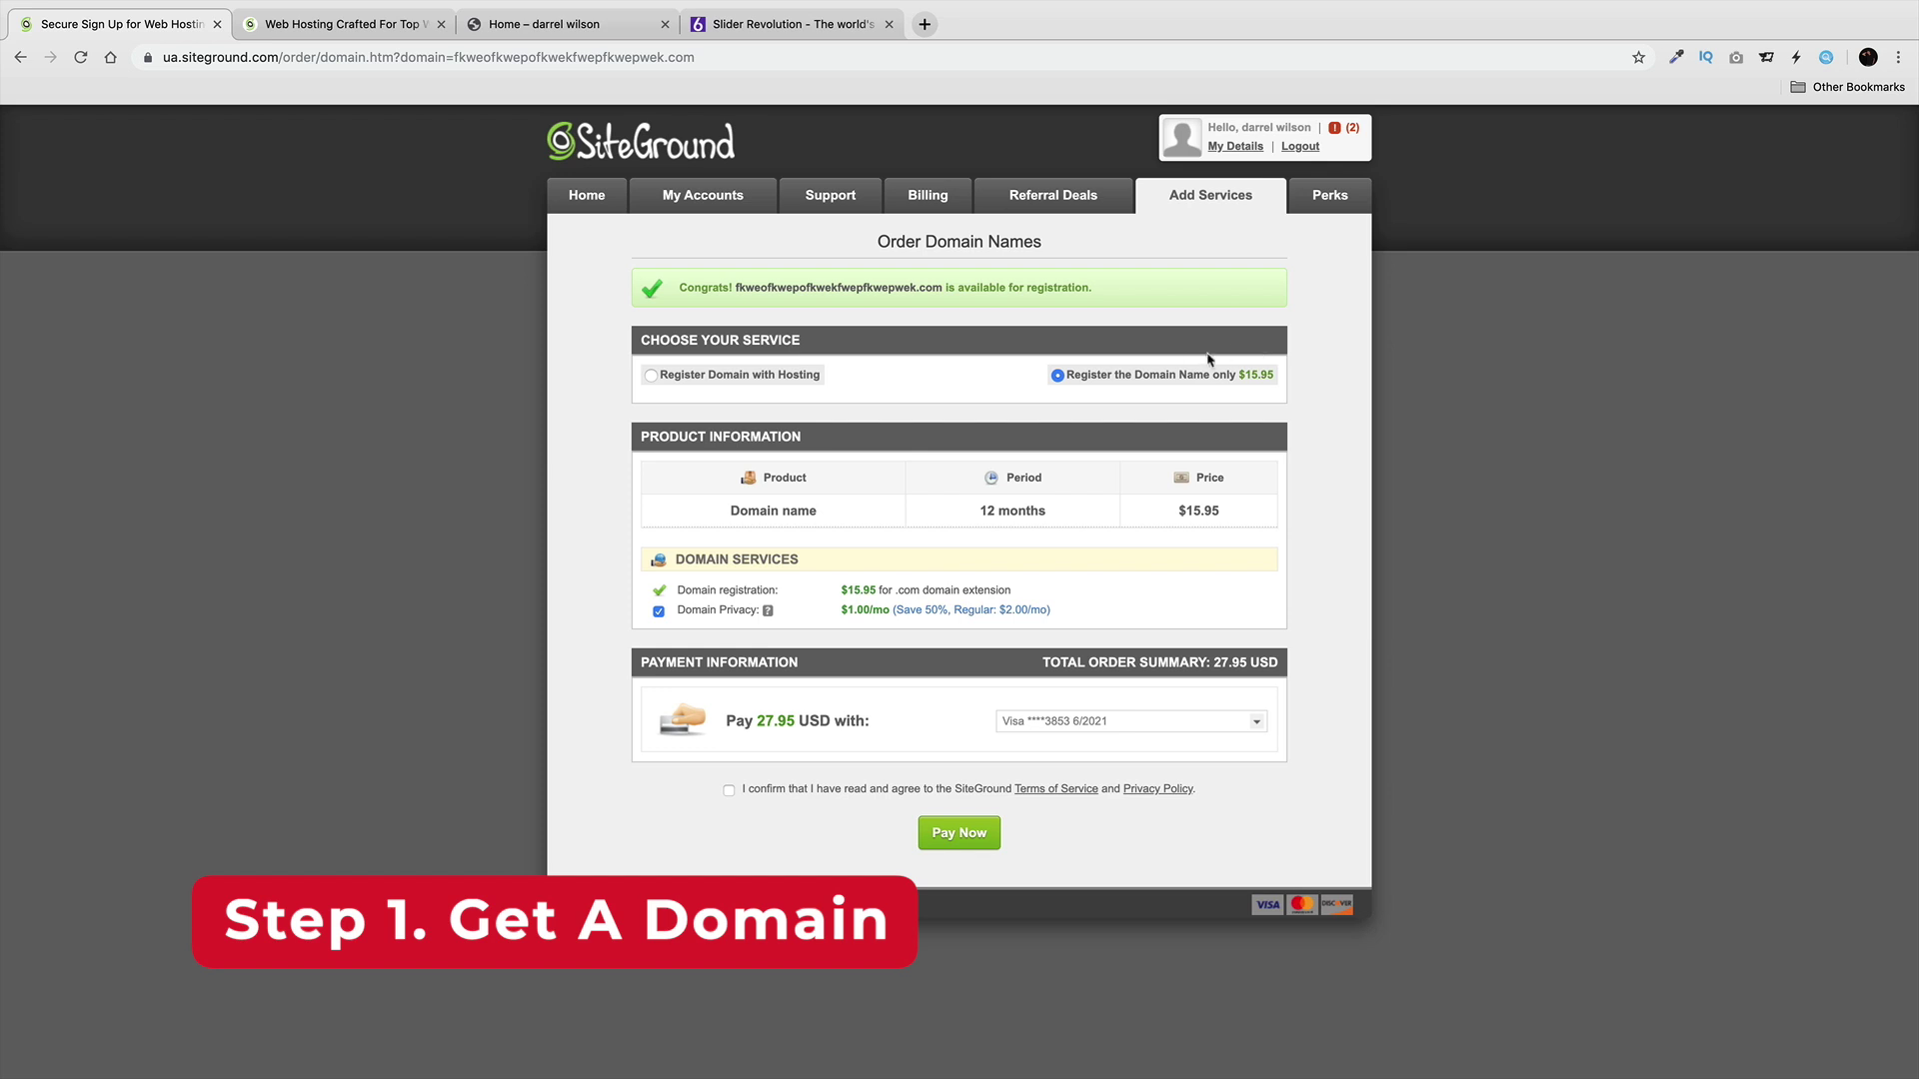
left_click_drag(1075, 378, 1065, 378)
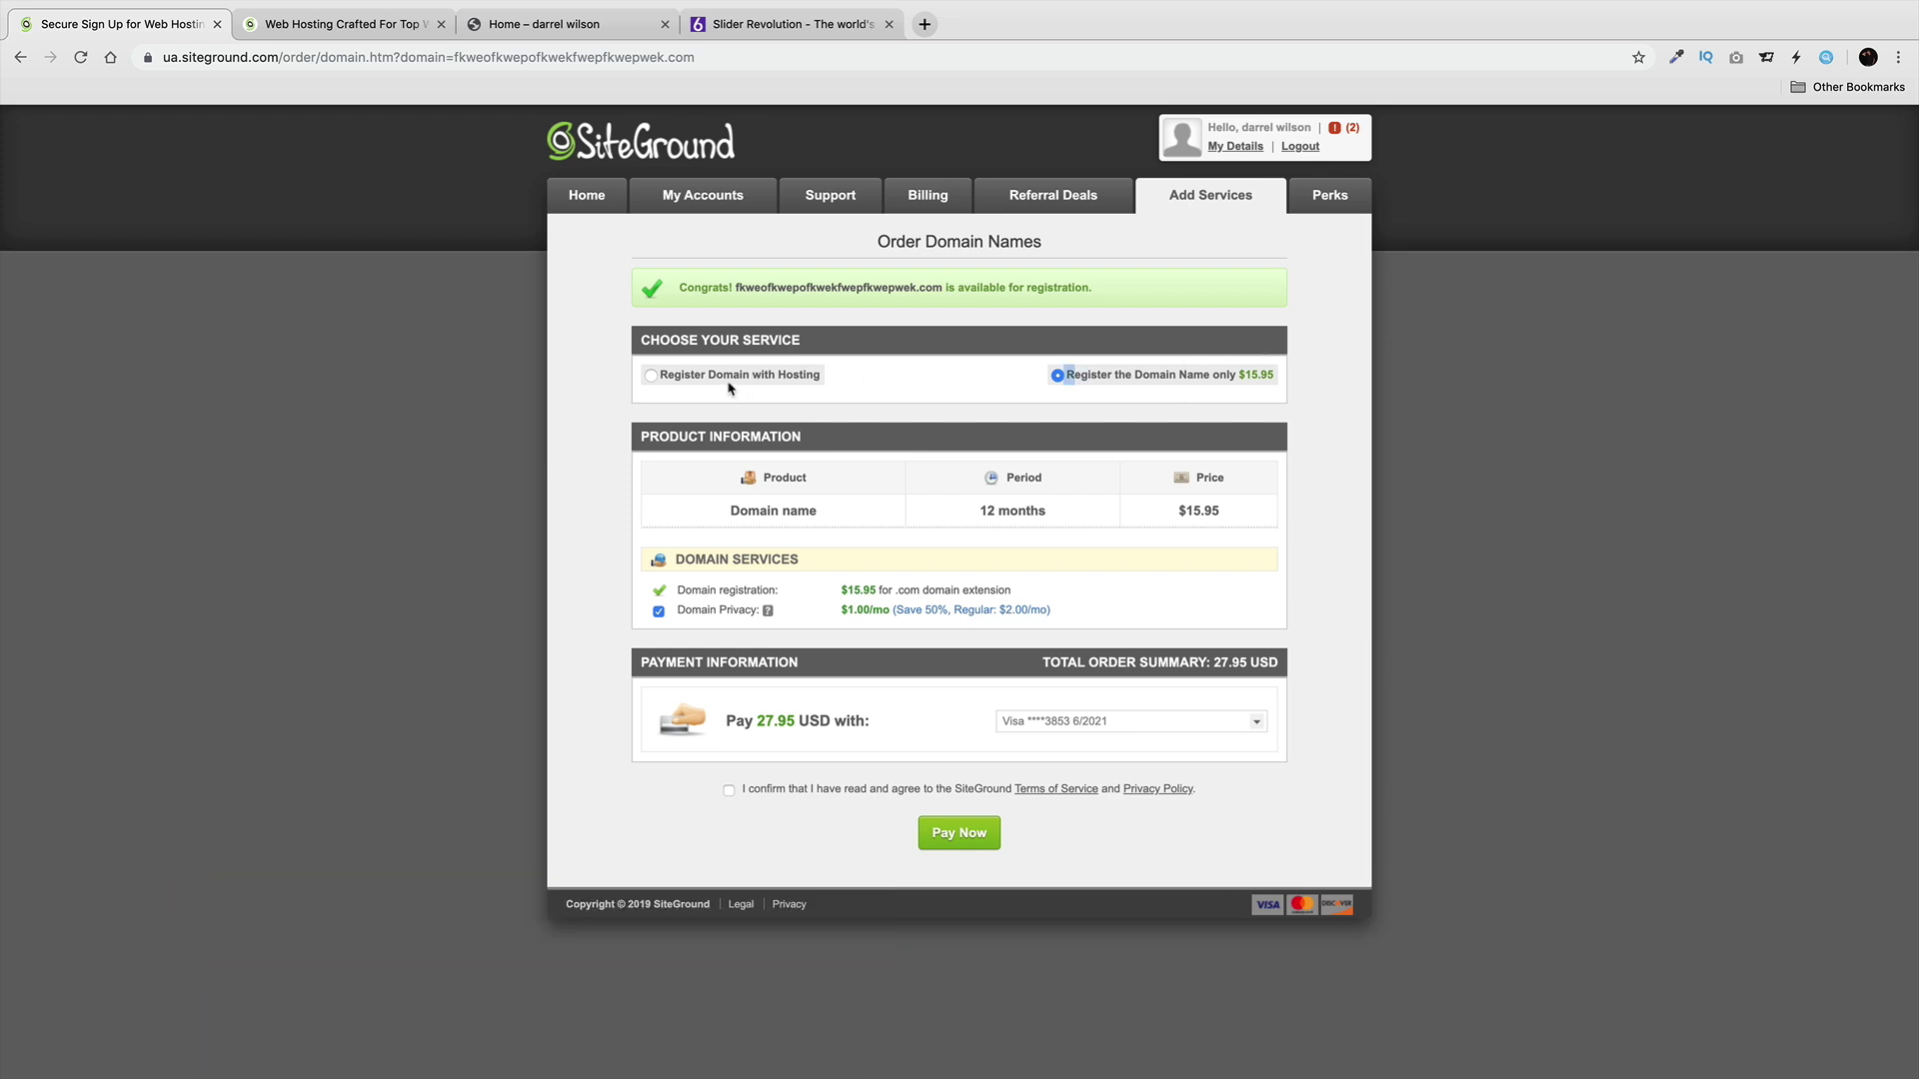
left_click(1106, 373)
left_click(651, 377)
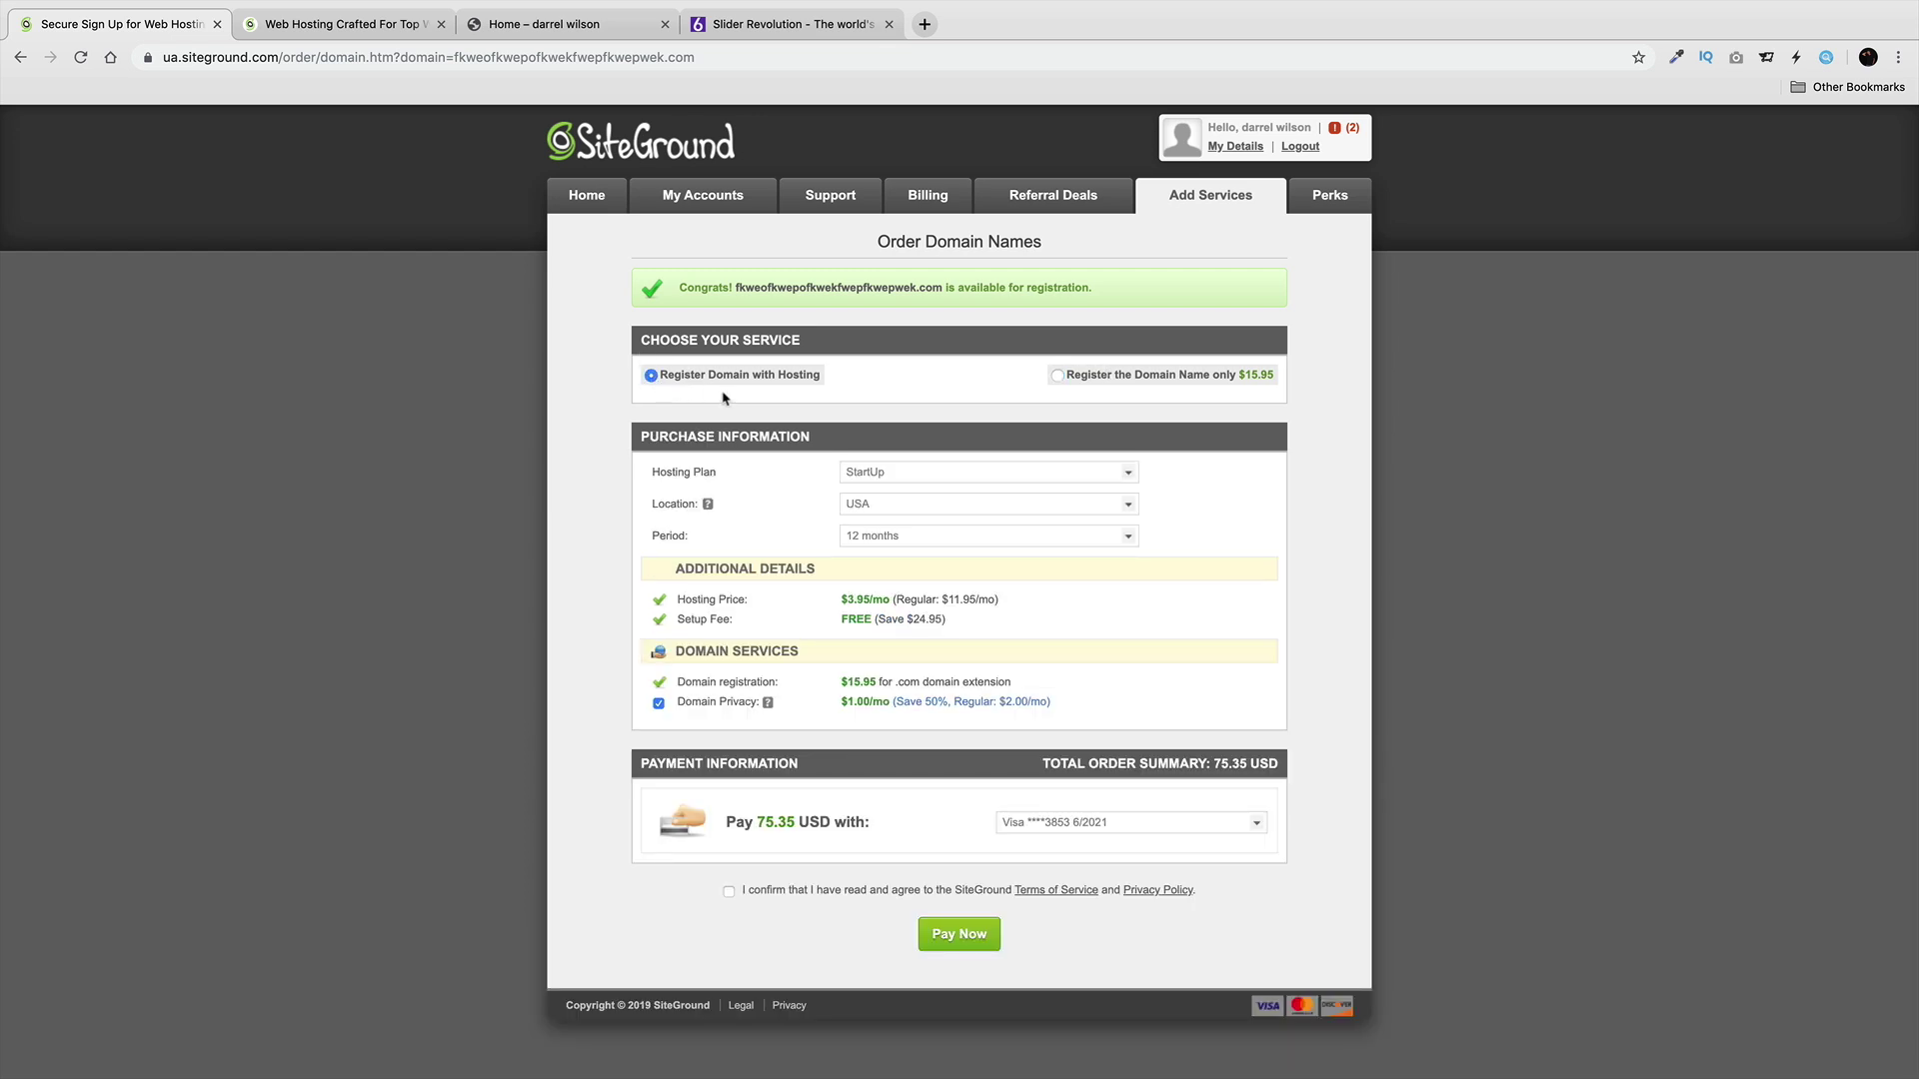
left_click(1058, 377)
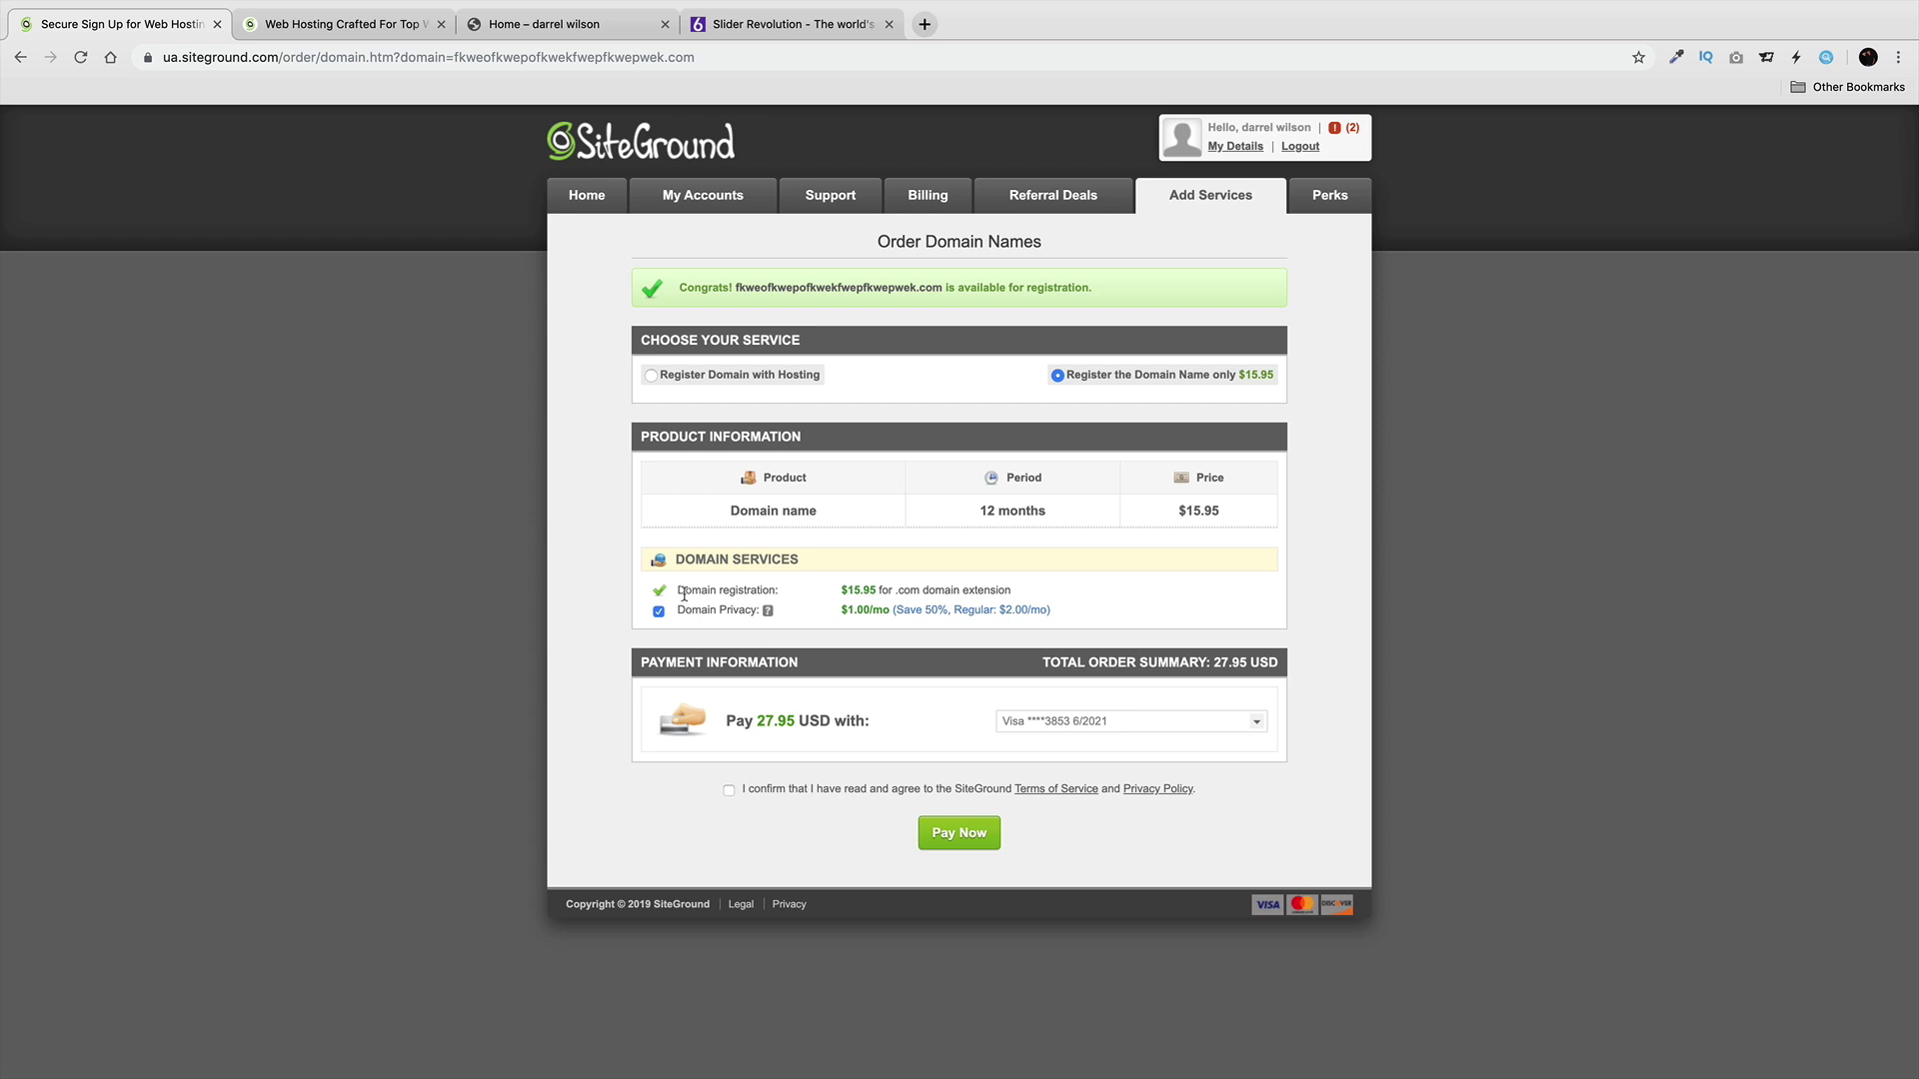
left_click_drag(691, 604, 754, 612)
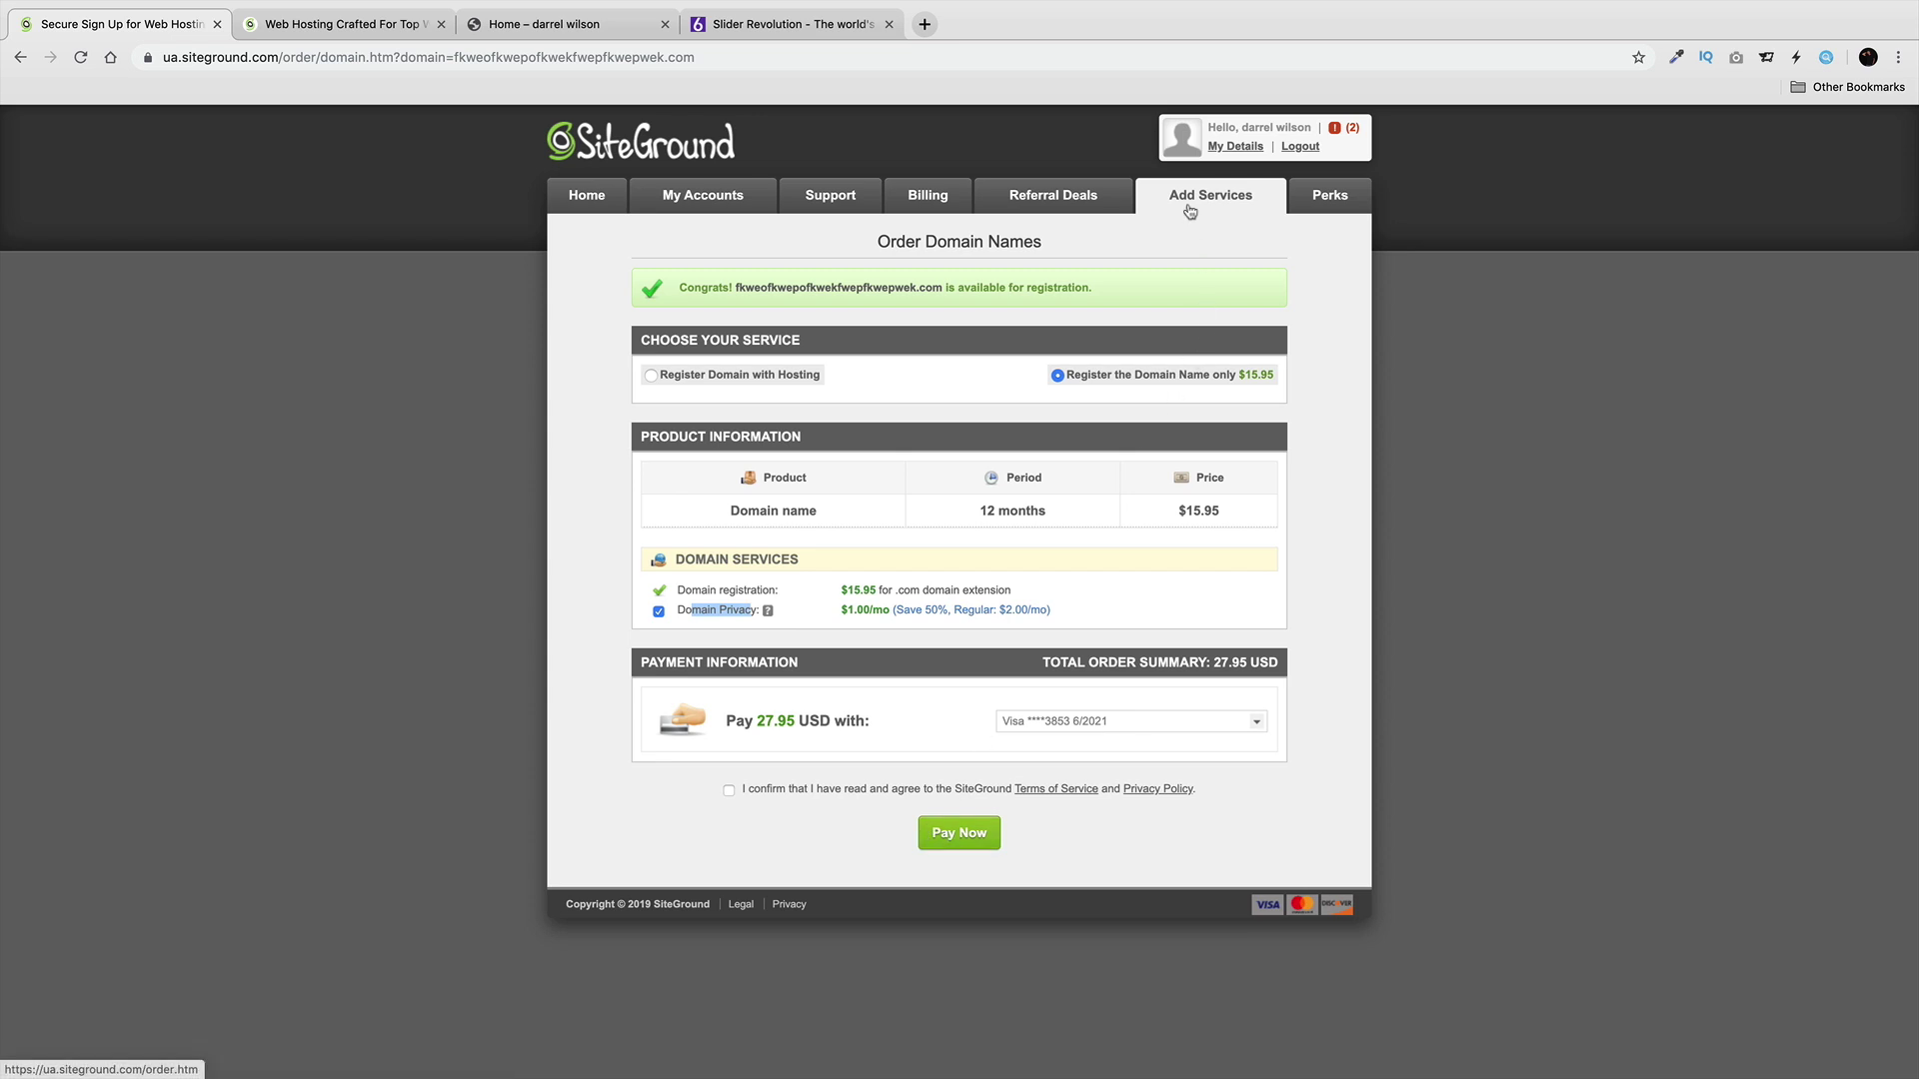
left_click(733, 200)
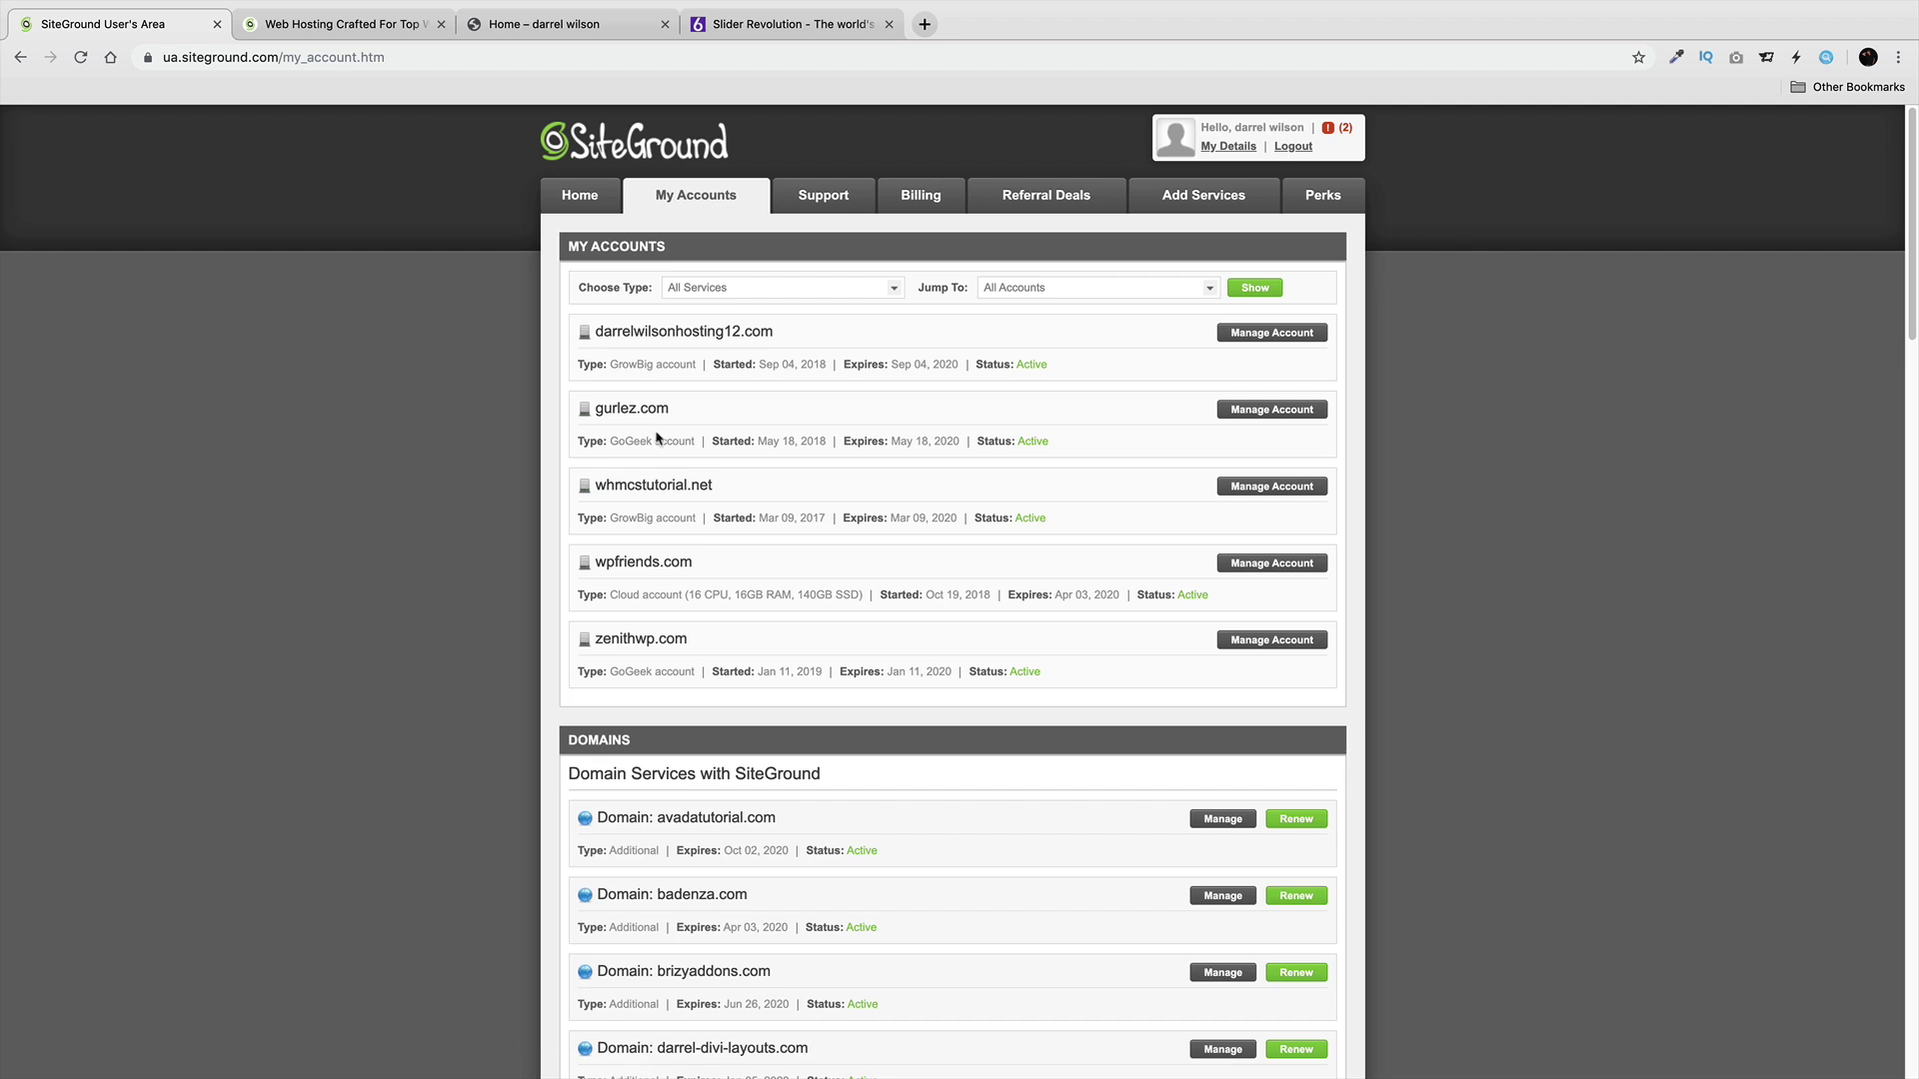
Open the cPanel of the gurlez.com GoGeek account from its Manage Account page.
left_click_drag(689, 441, 605, 410)
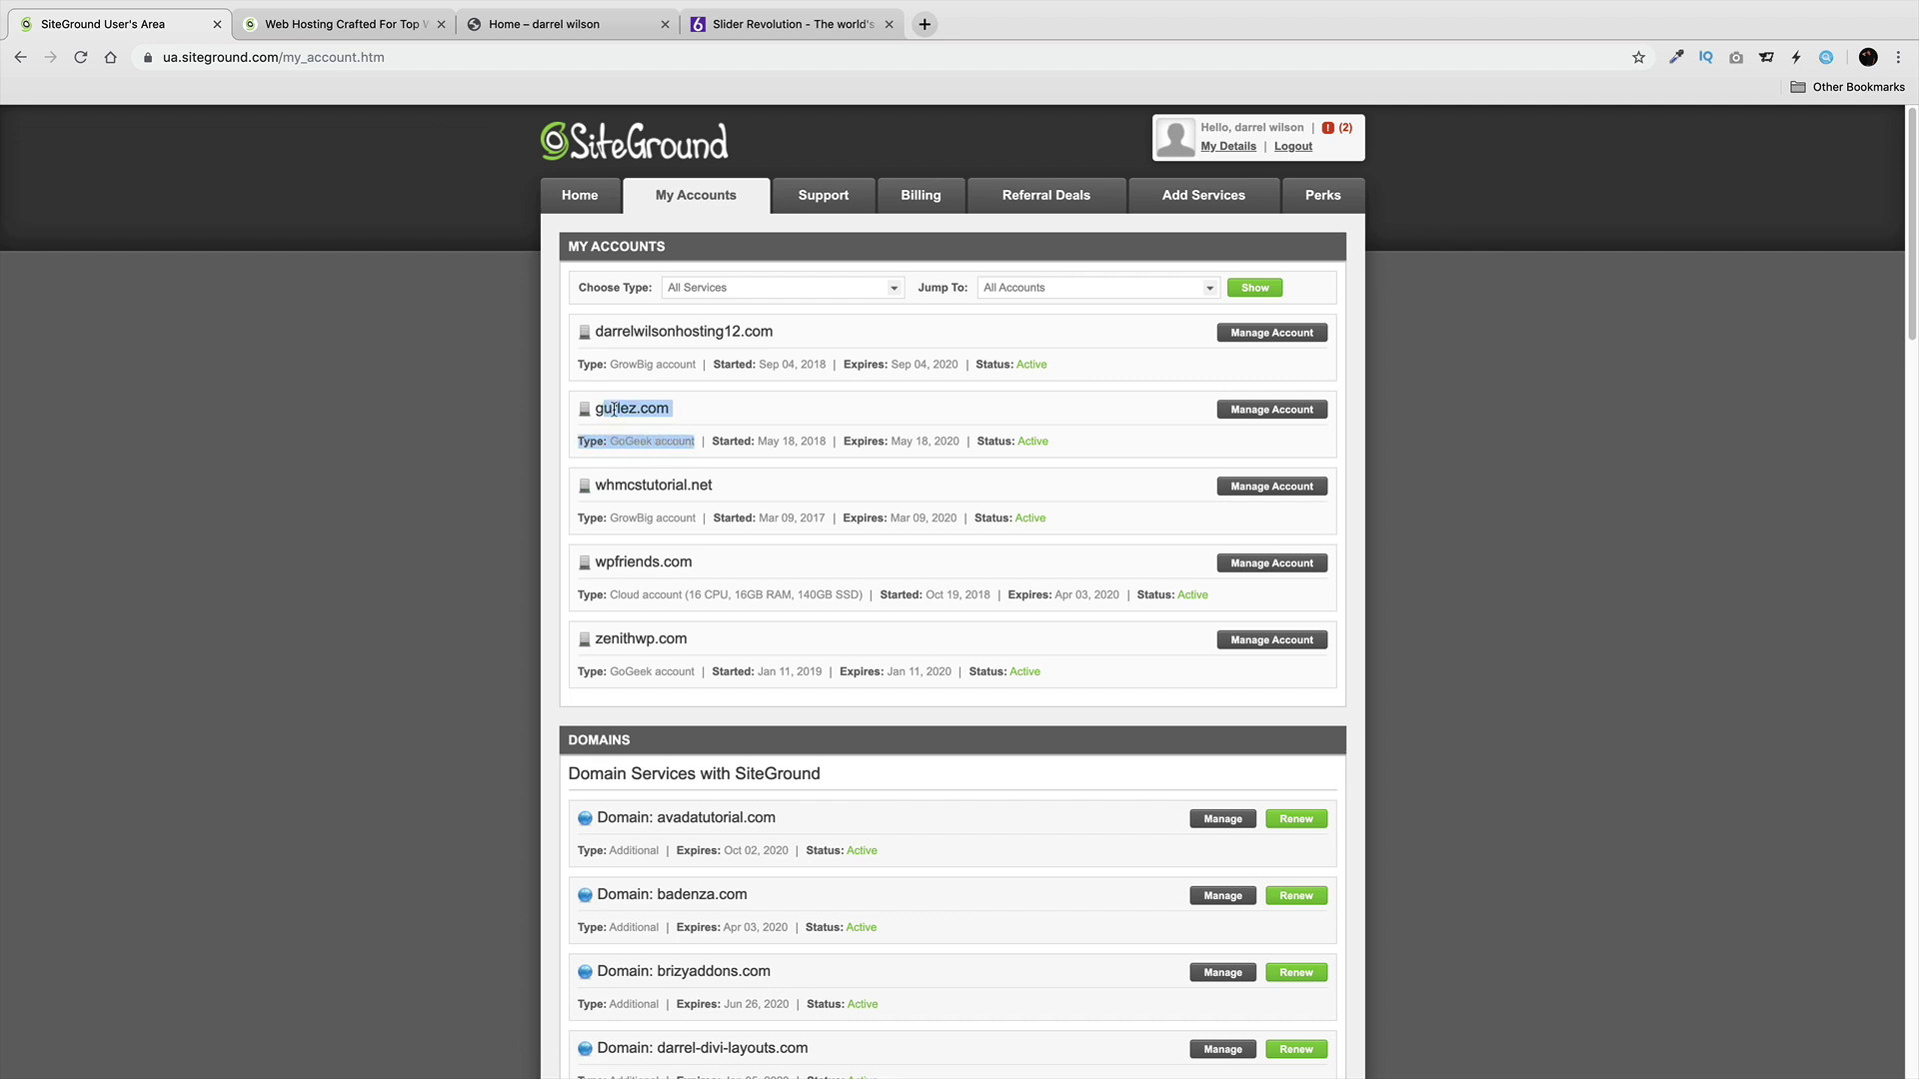
left_click(614, 409)
left_click(1260, 416)
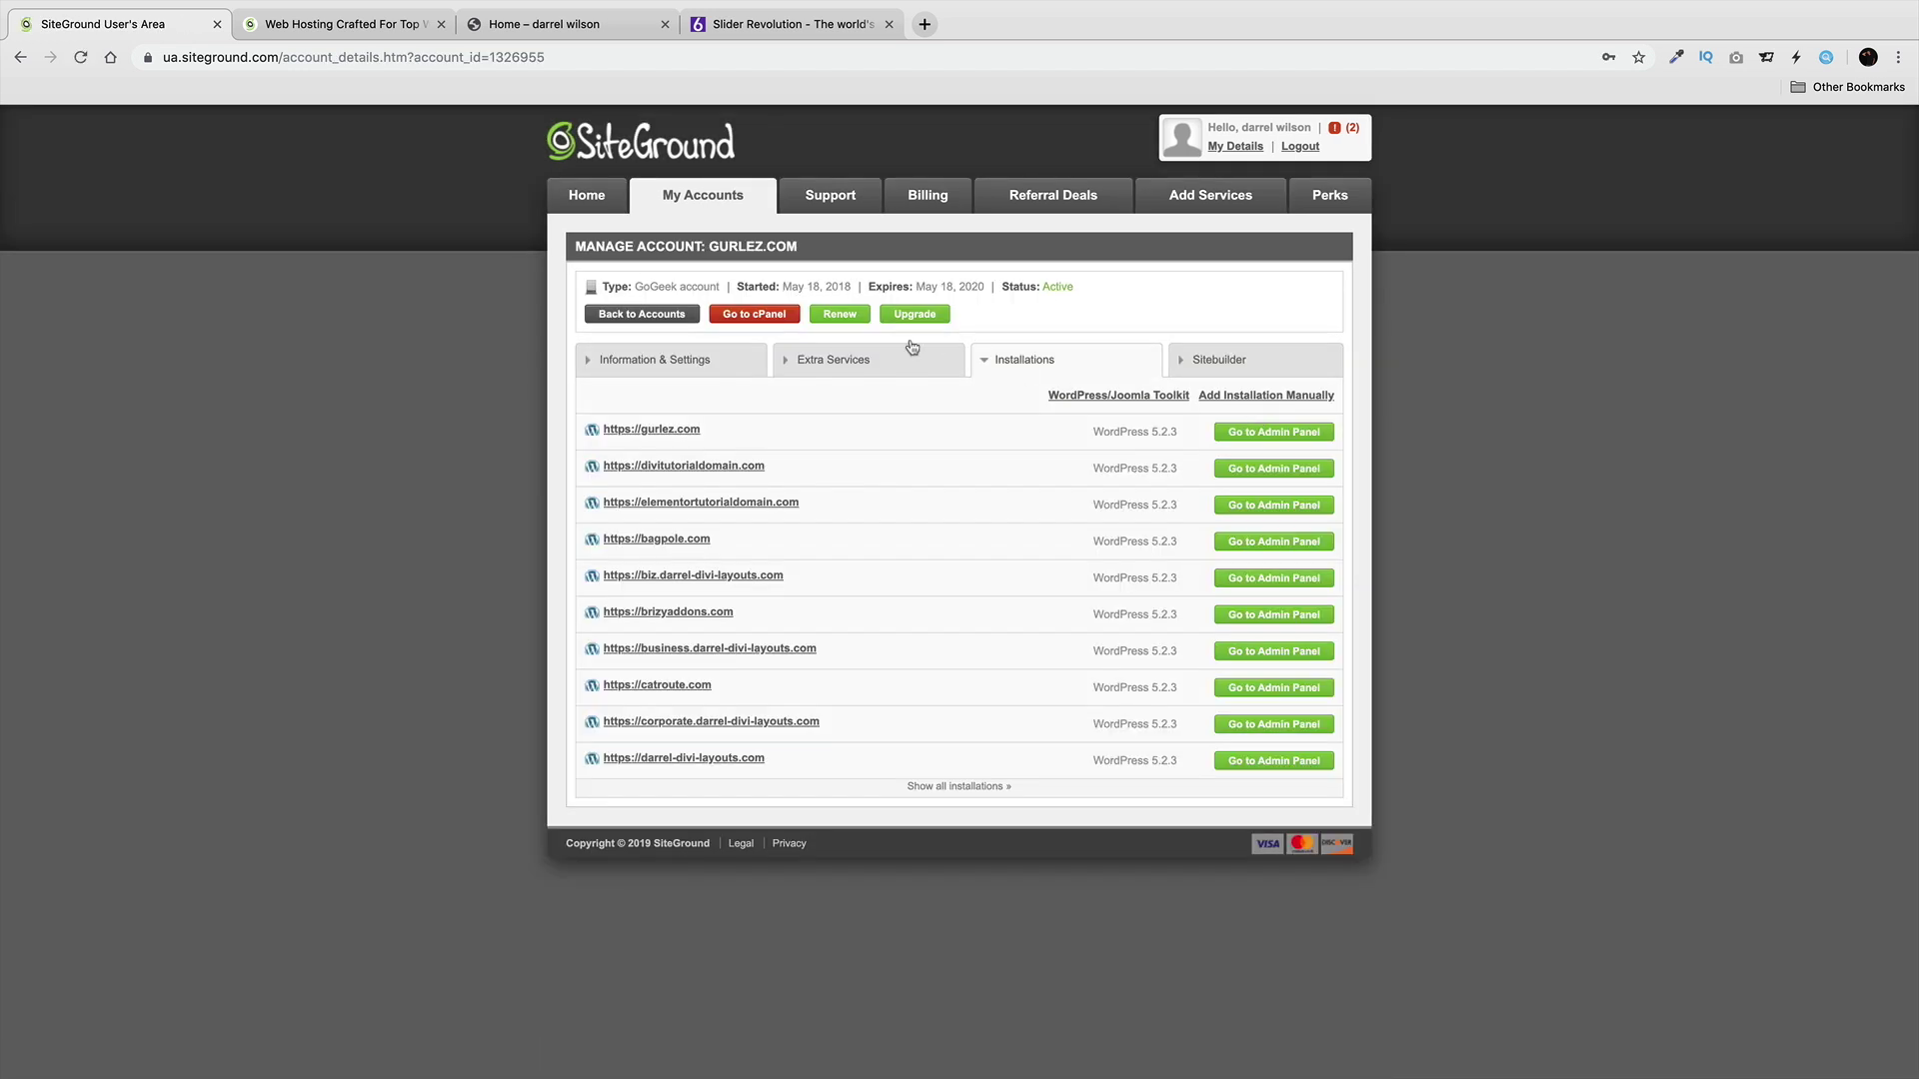
left_click(768, 317)
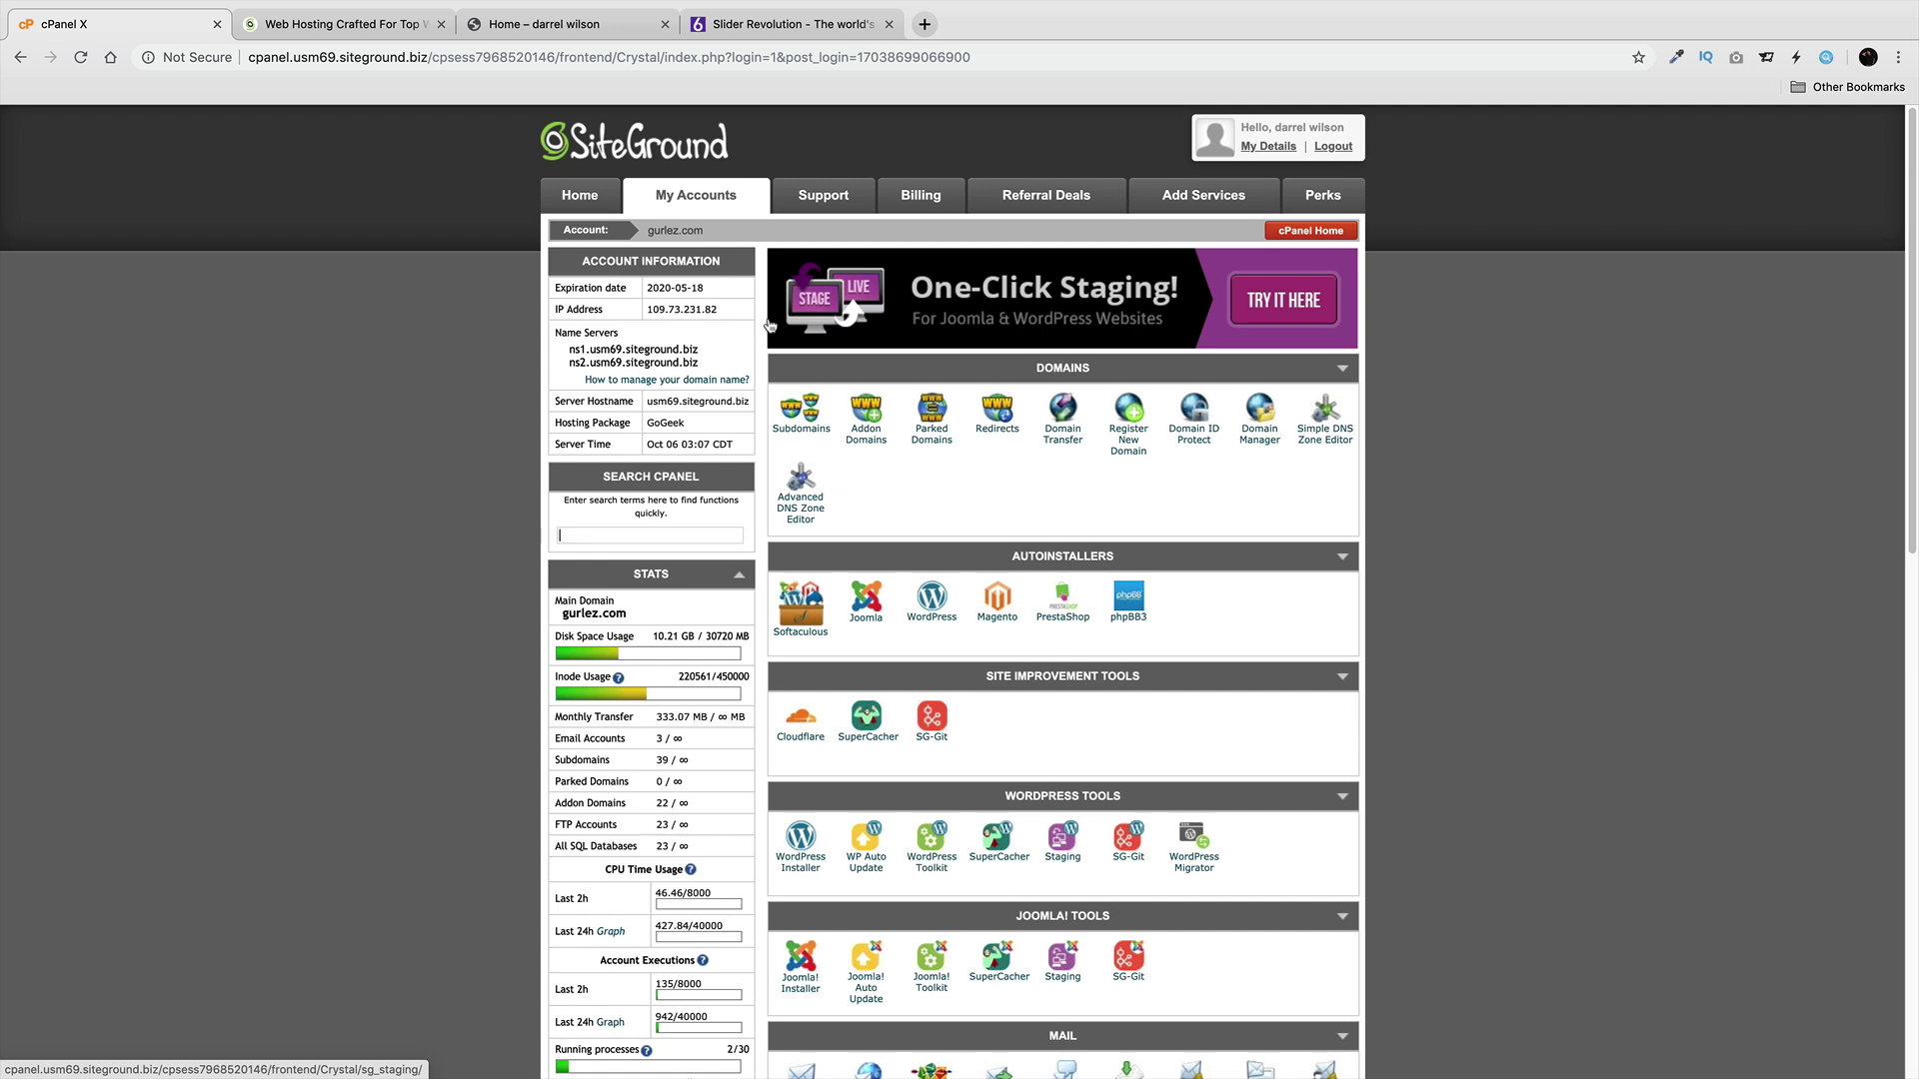
Add slidertutorial.com as an addon domain with auto-filled subdomain and root, plus a confirmed password.
left_click(869, 447)
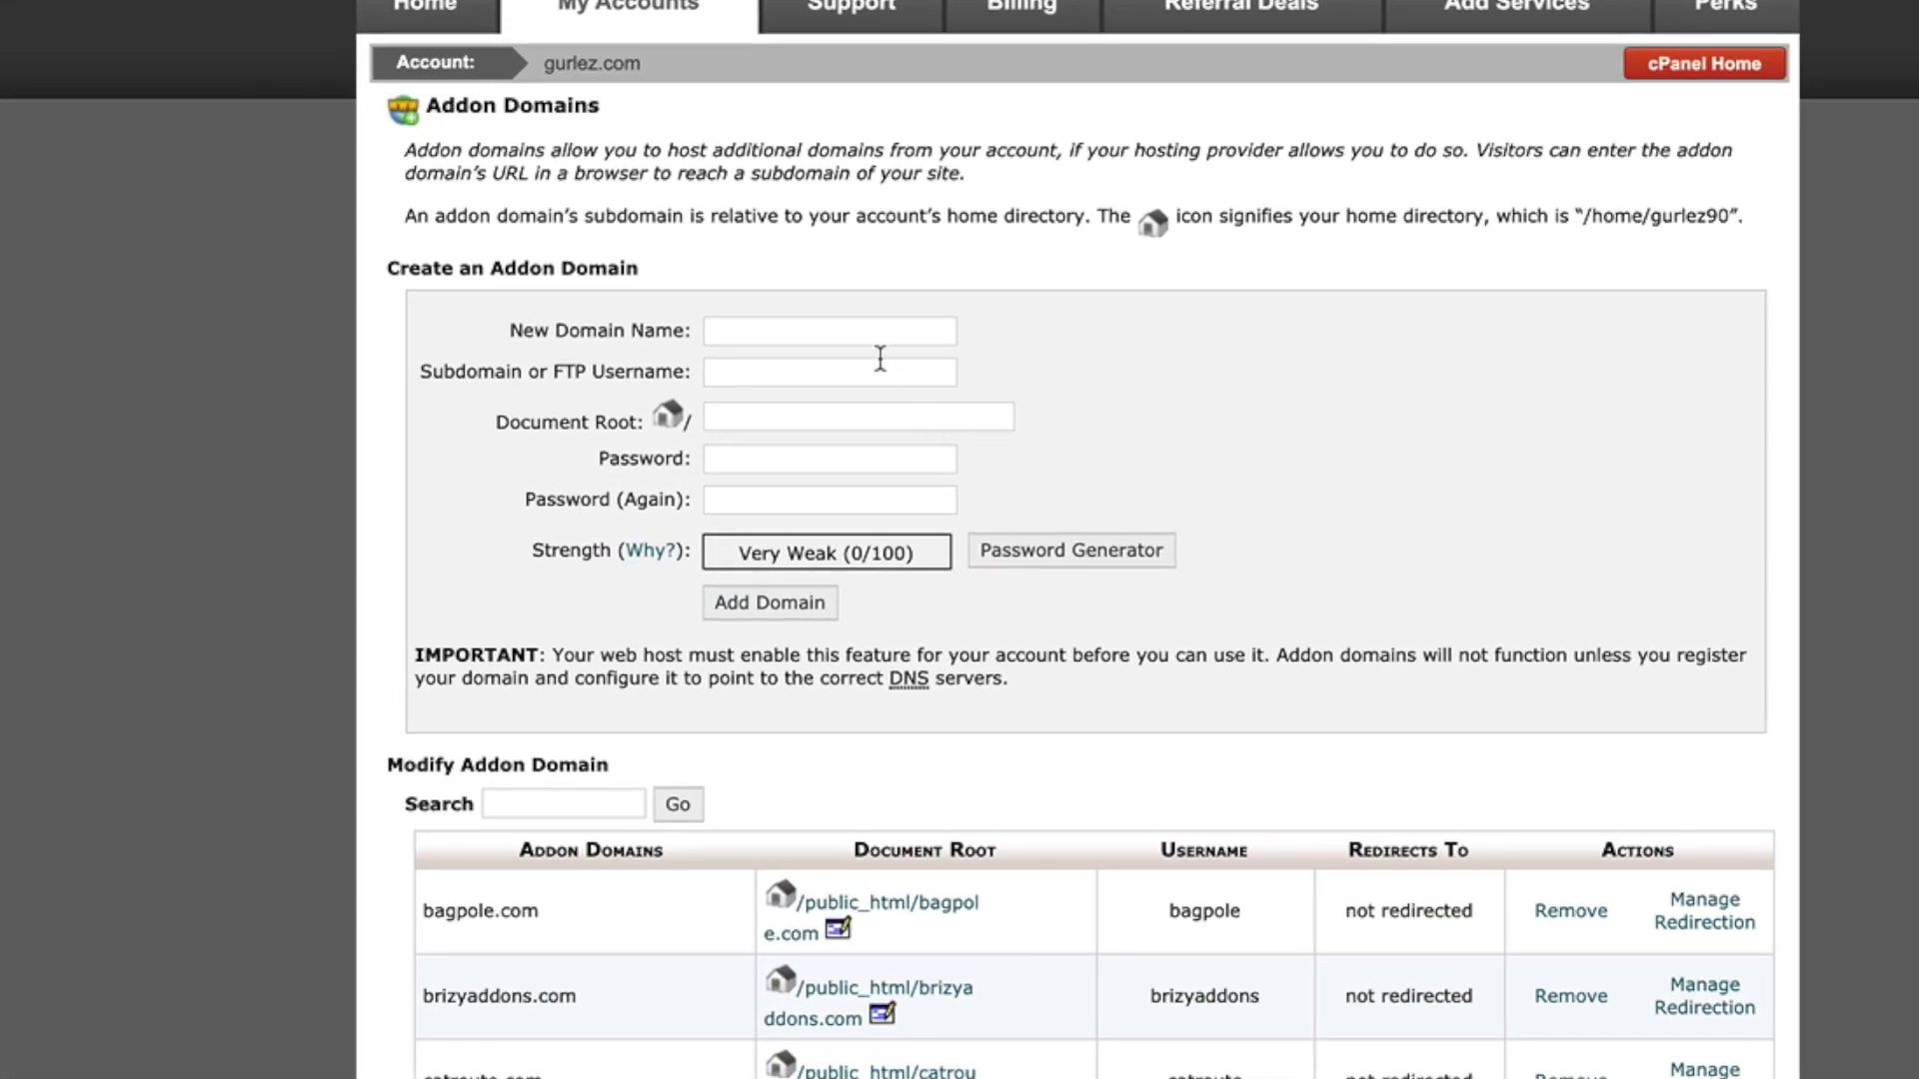
type("slidertutorial.com")
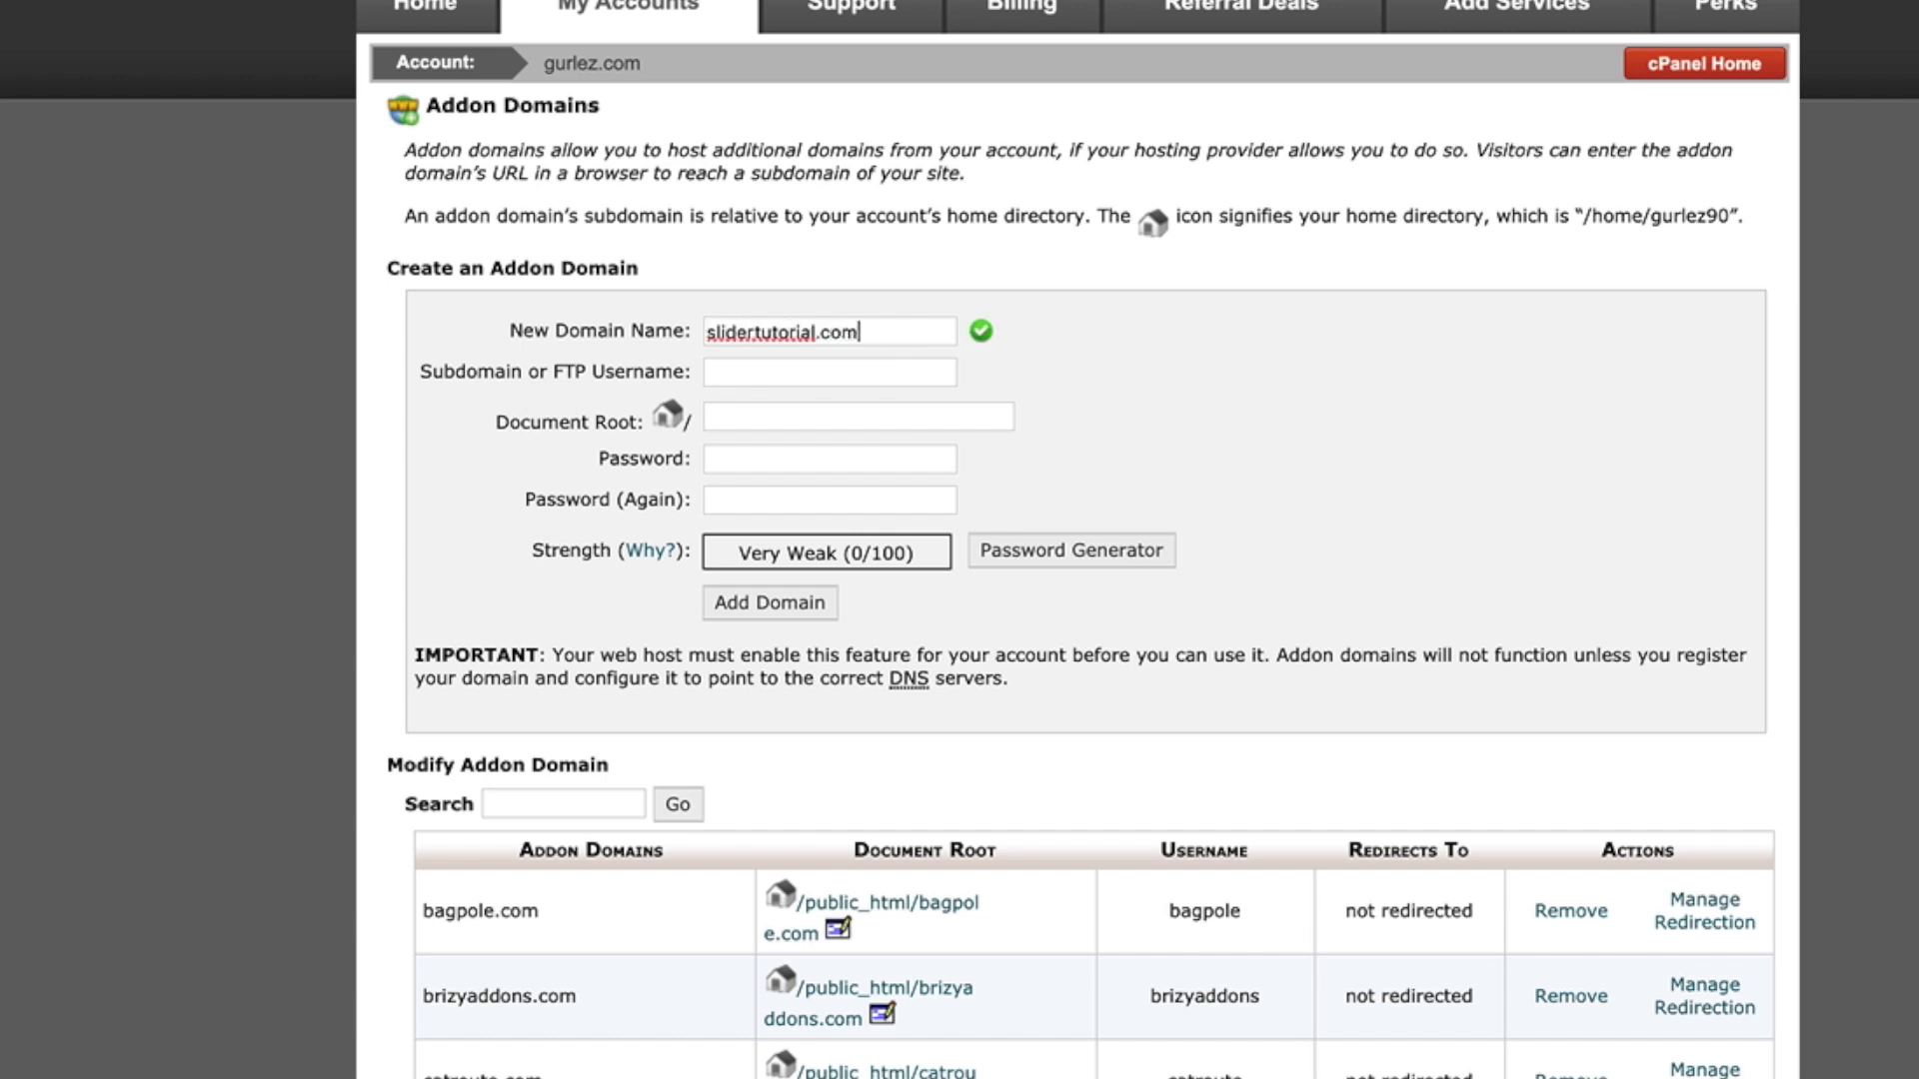
key("Tab")
key("Tab")
left_click(707, 459)
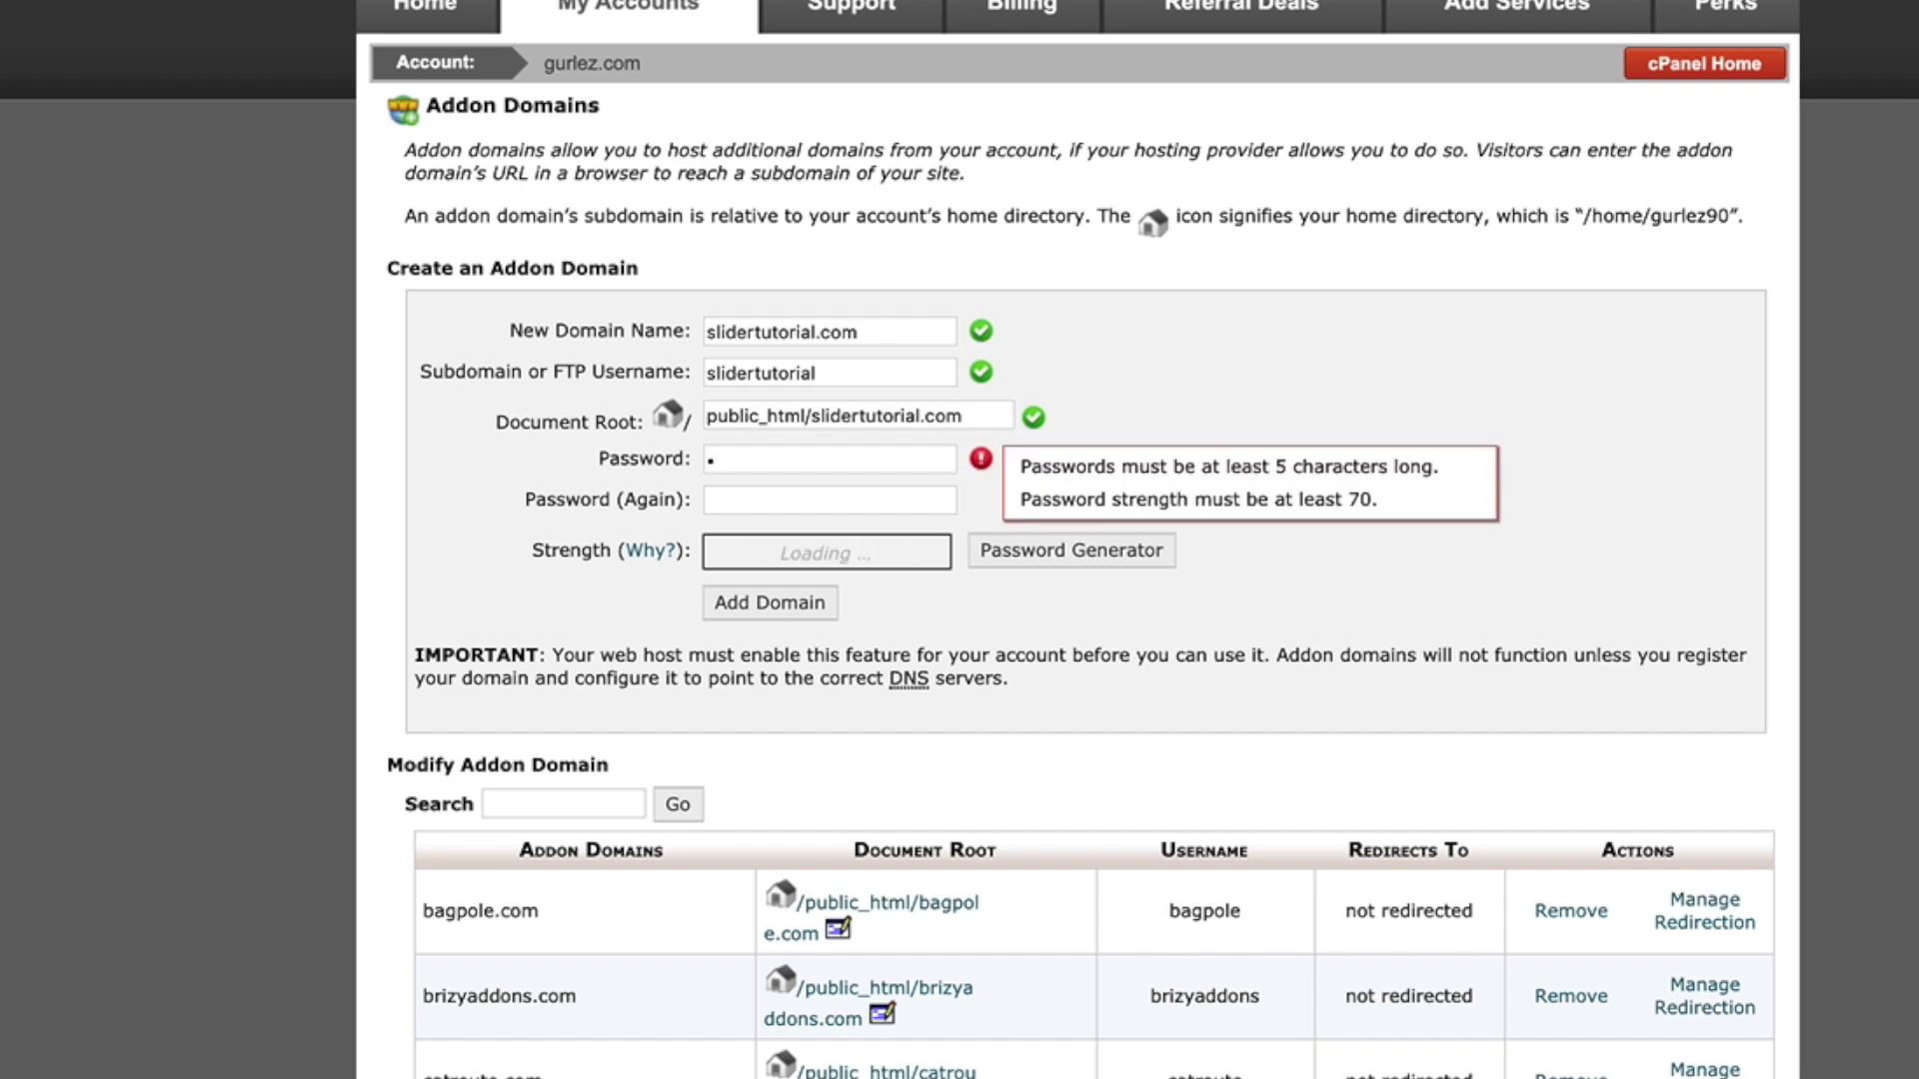
type("••••••")
key("BackSpace")
key("BackSpace")
key("BackSpace")
key("BackSpace")
key("BackSpace")
key("BackSpace")
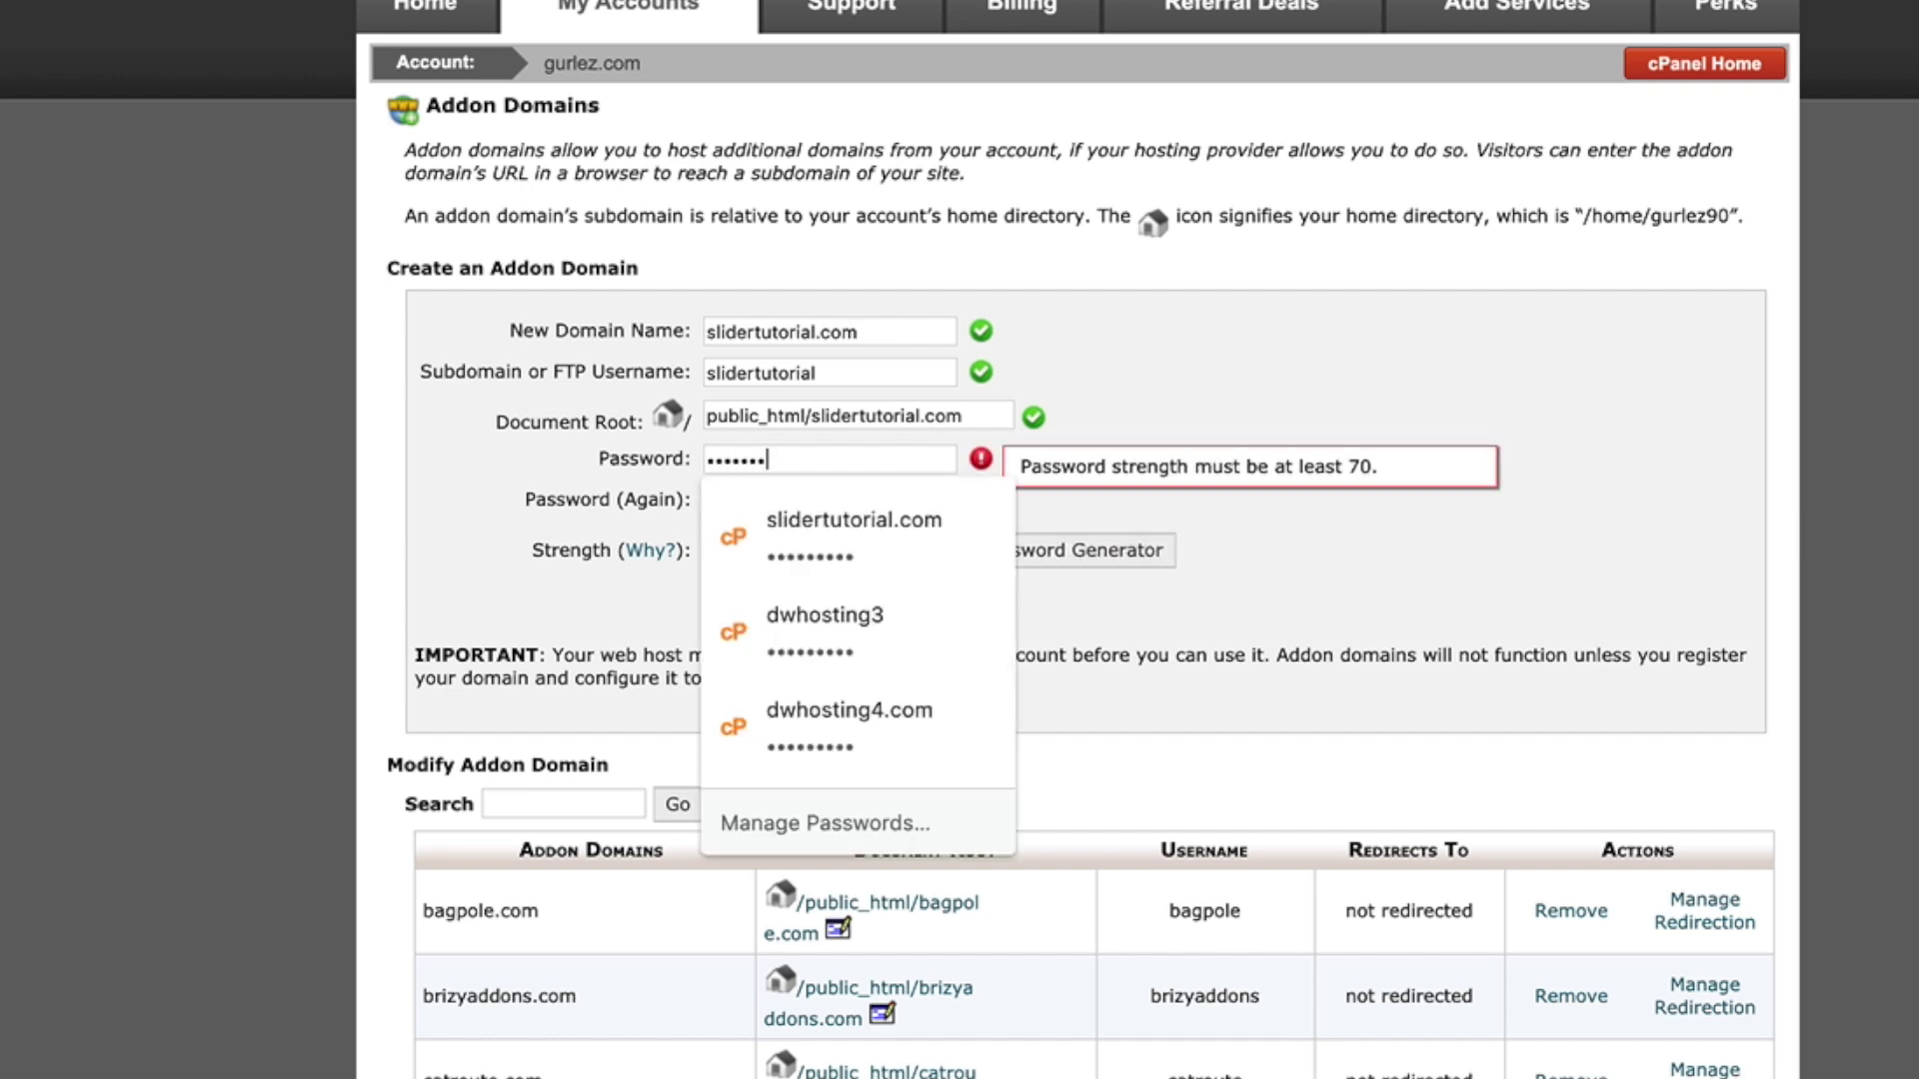
type("•••••••••")
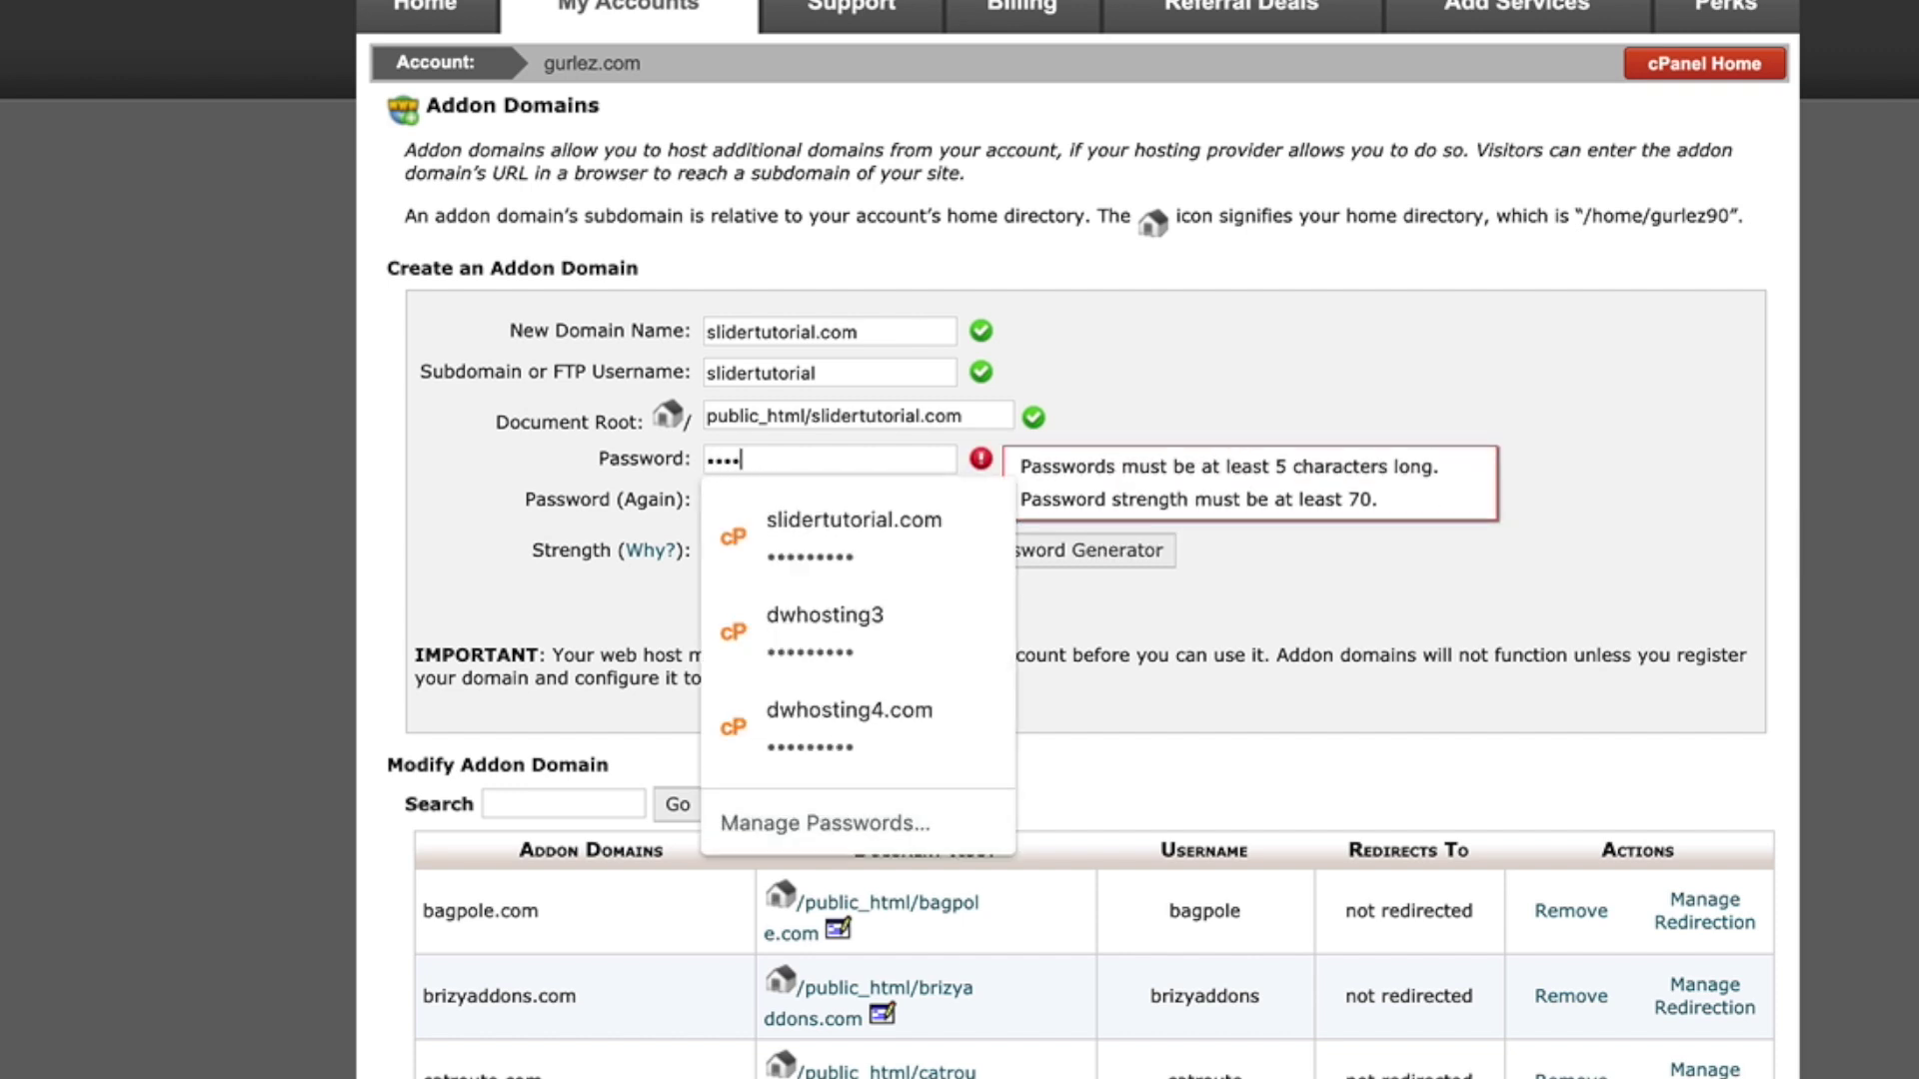
key("Tab")
type("•••••••••")
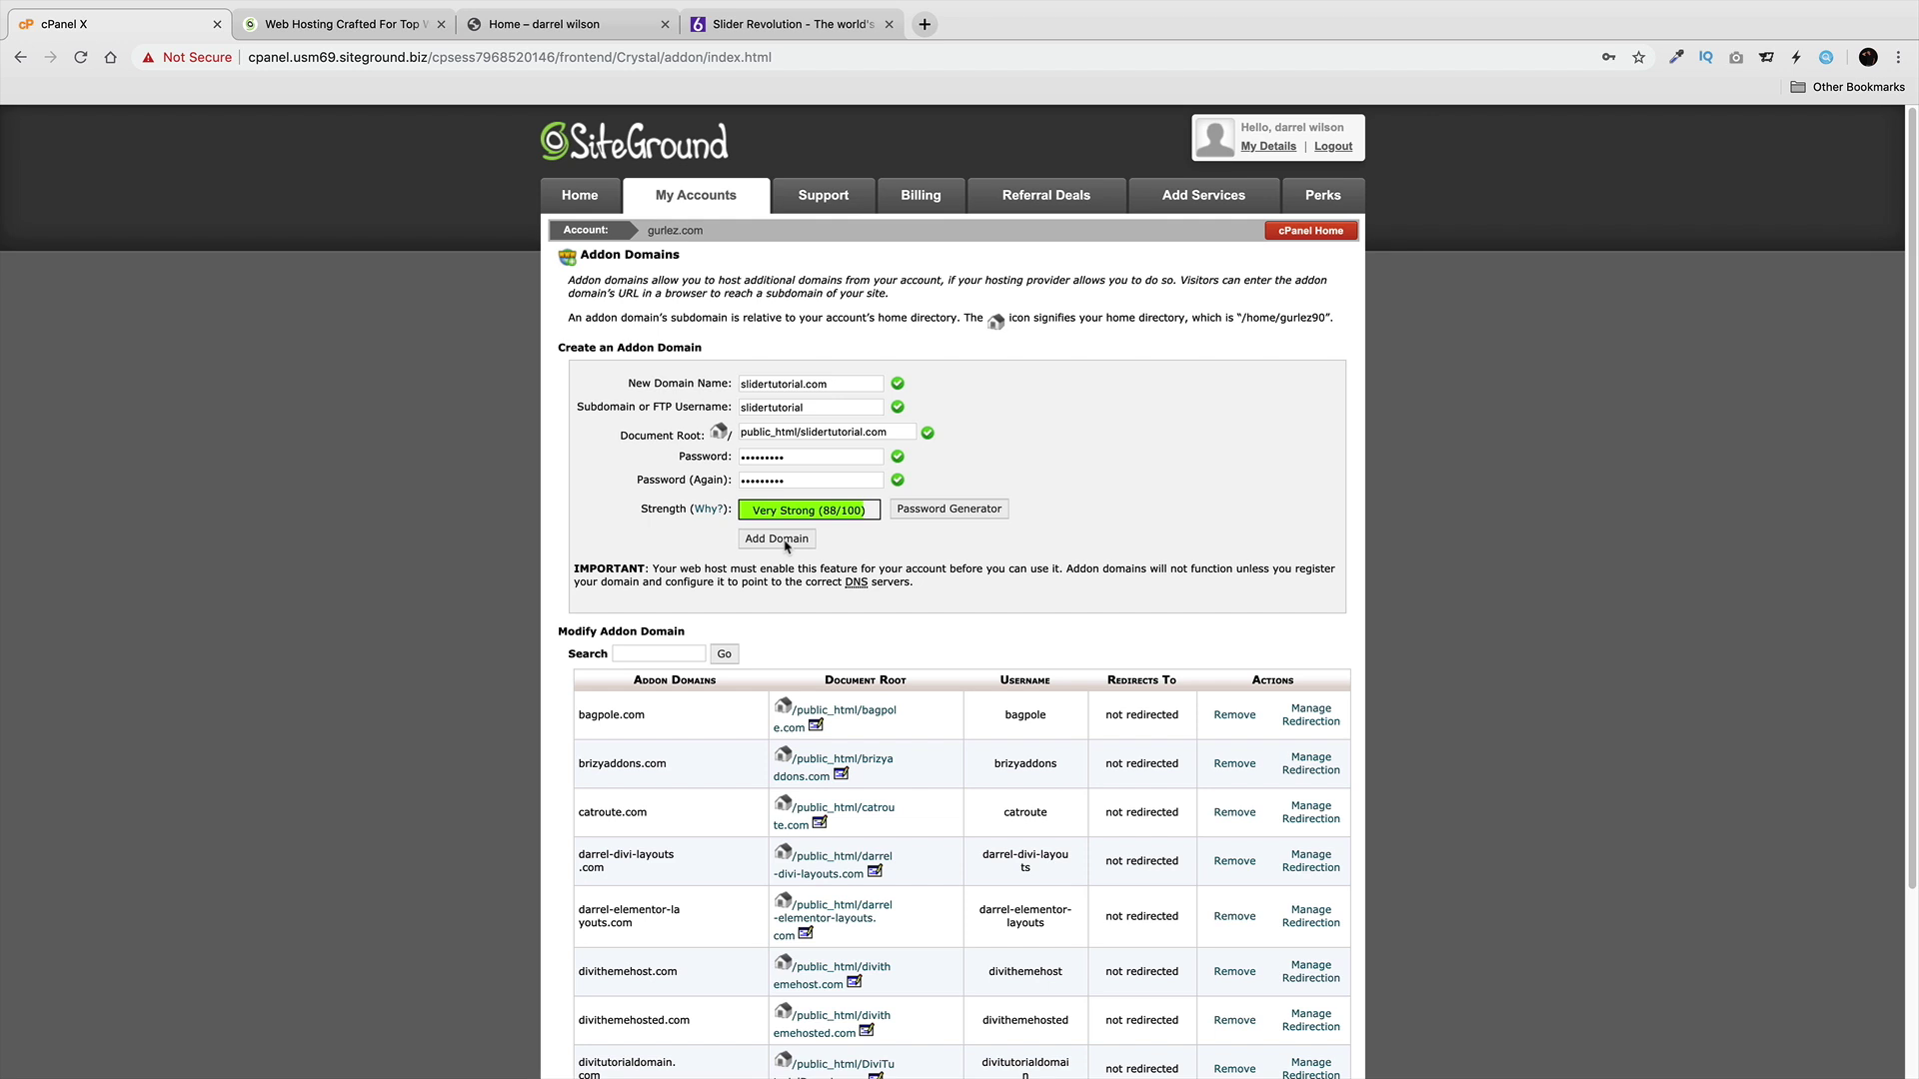
left_click(786, 543)
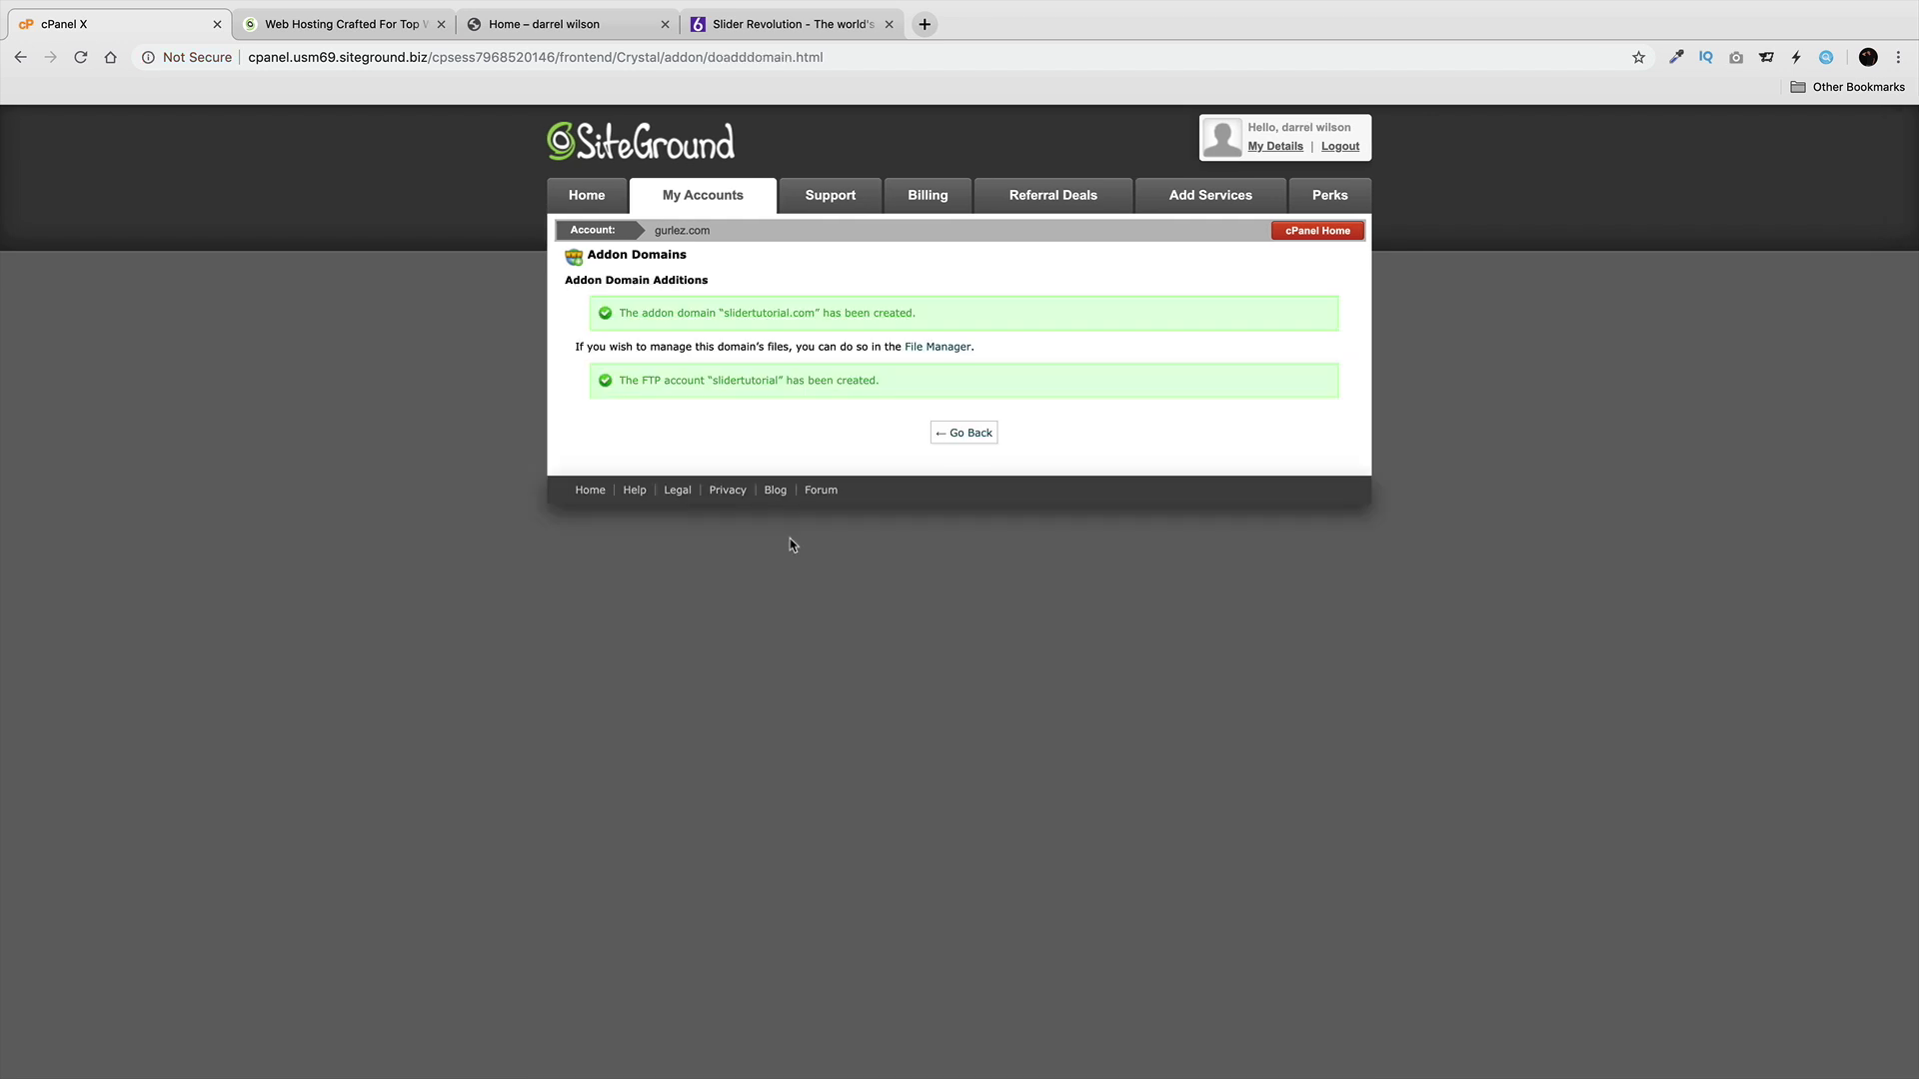
Show gurlez.com's Information & Settings and copy nameserver ns1.usm69.siteground.biz.
left_click(719, 206)
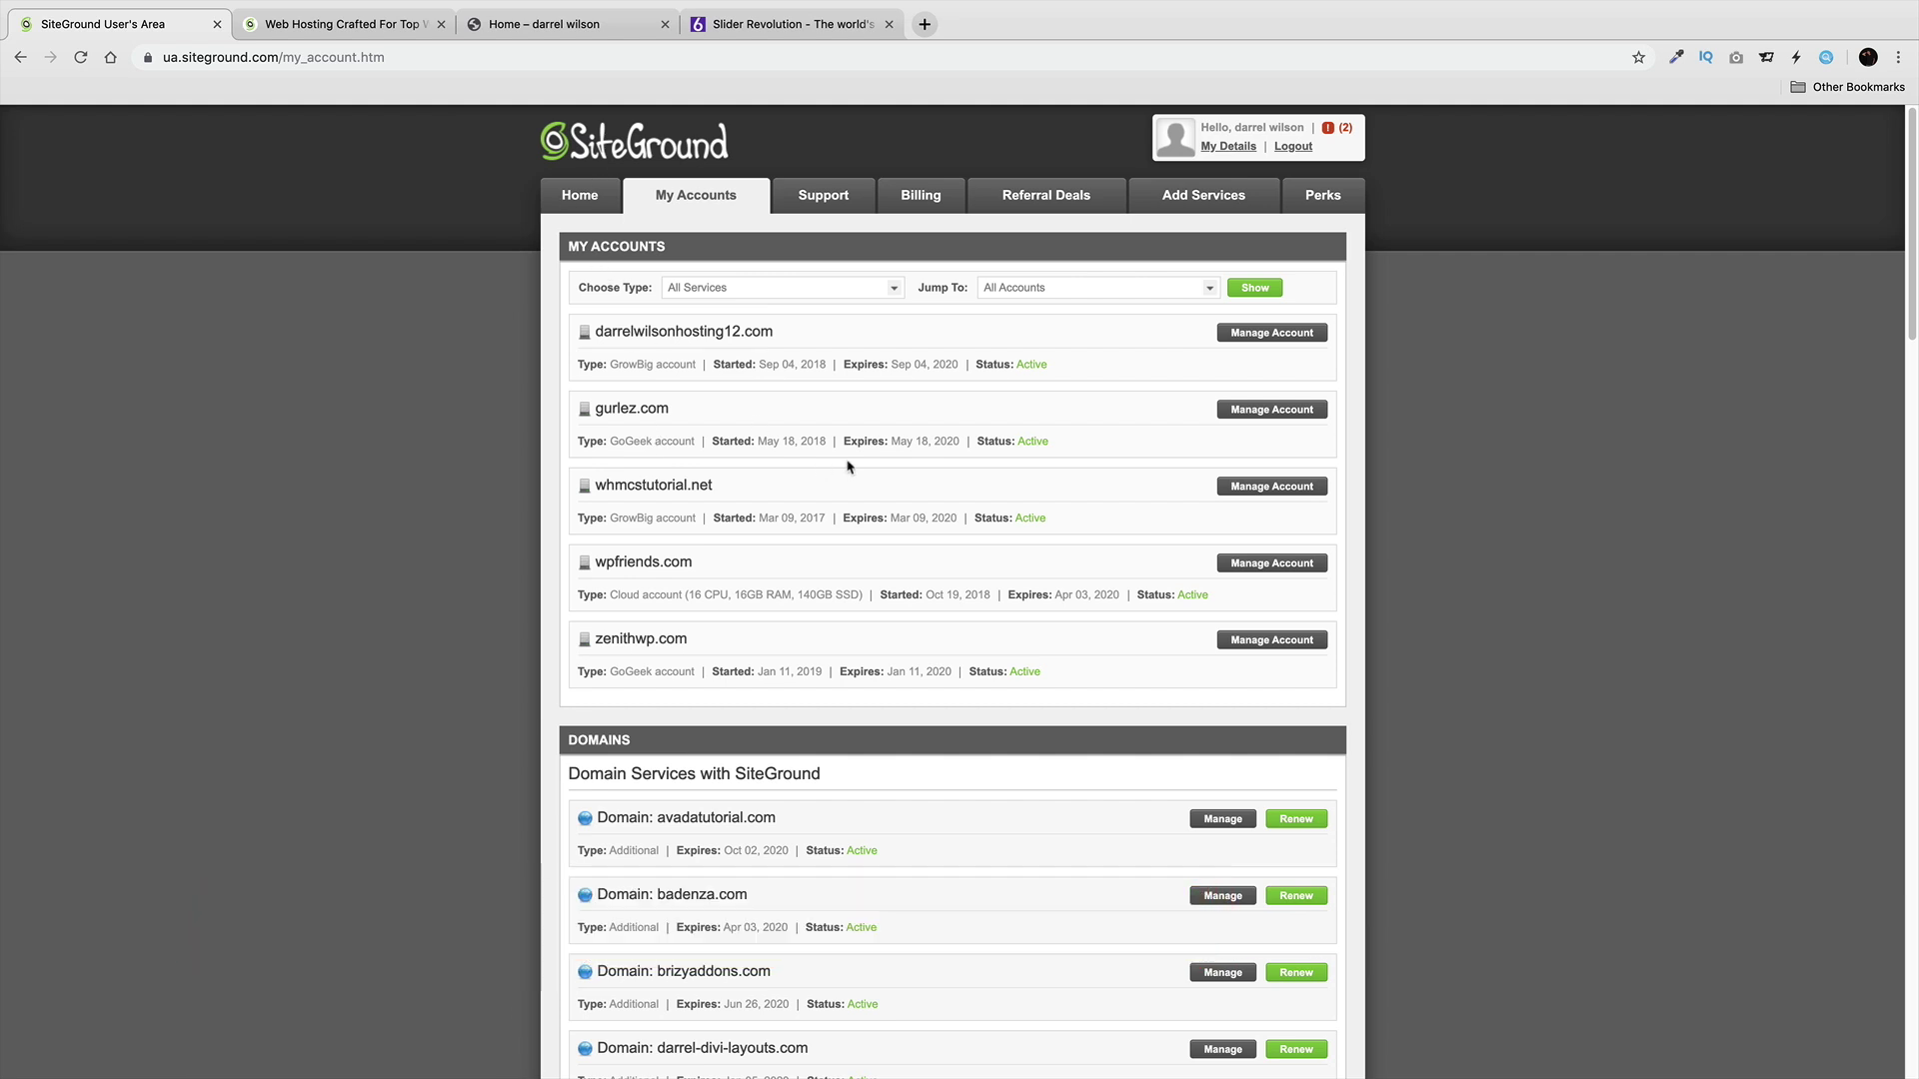
left_click(1256, 414)
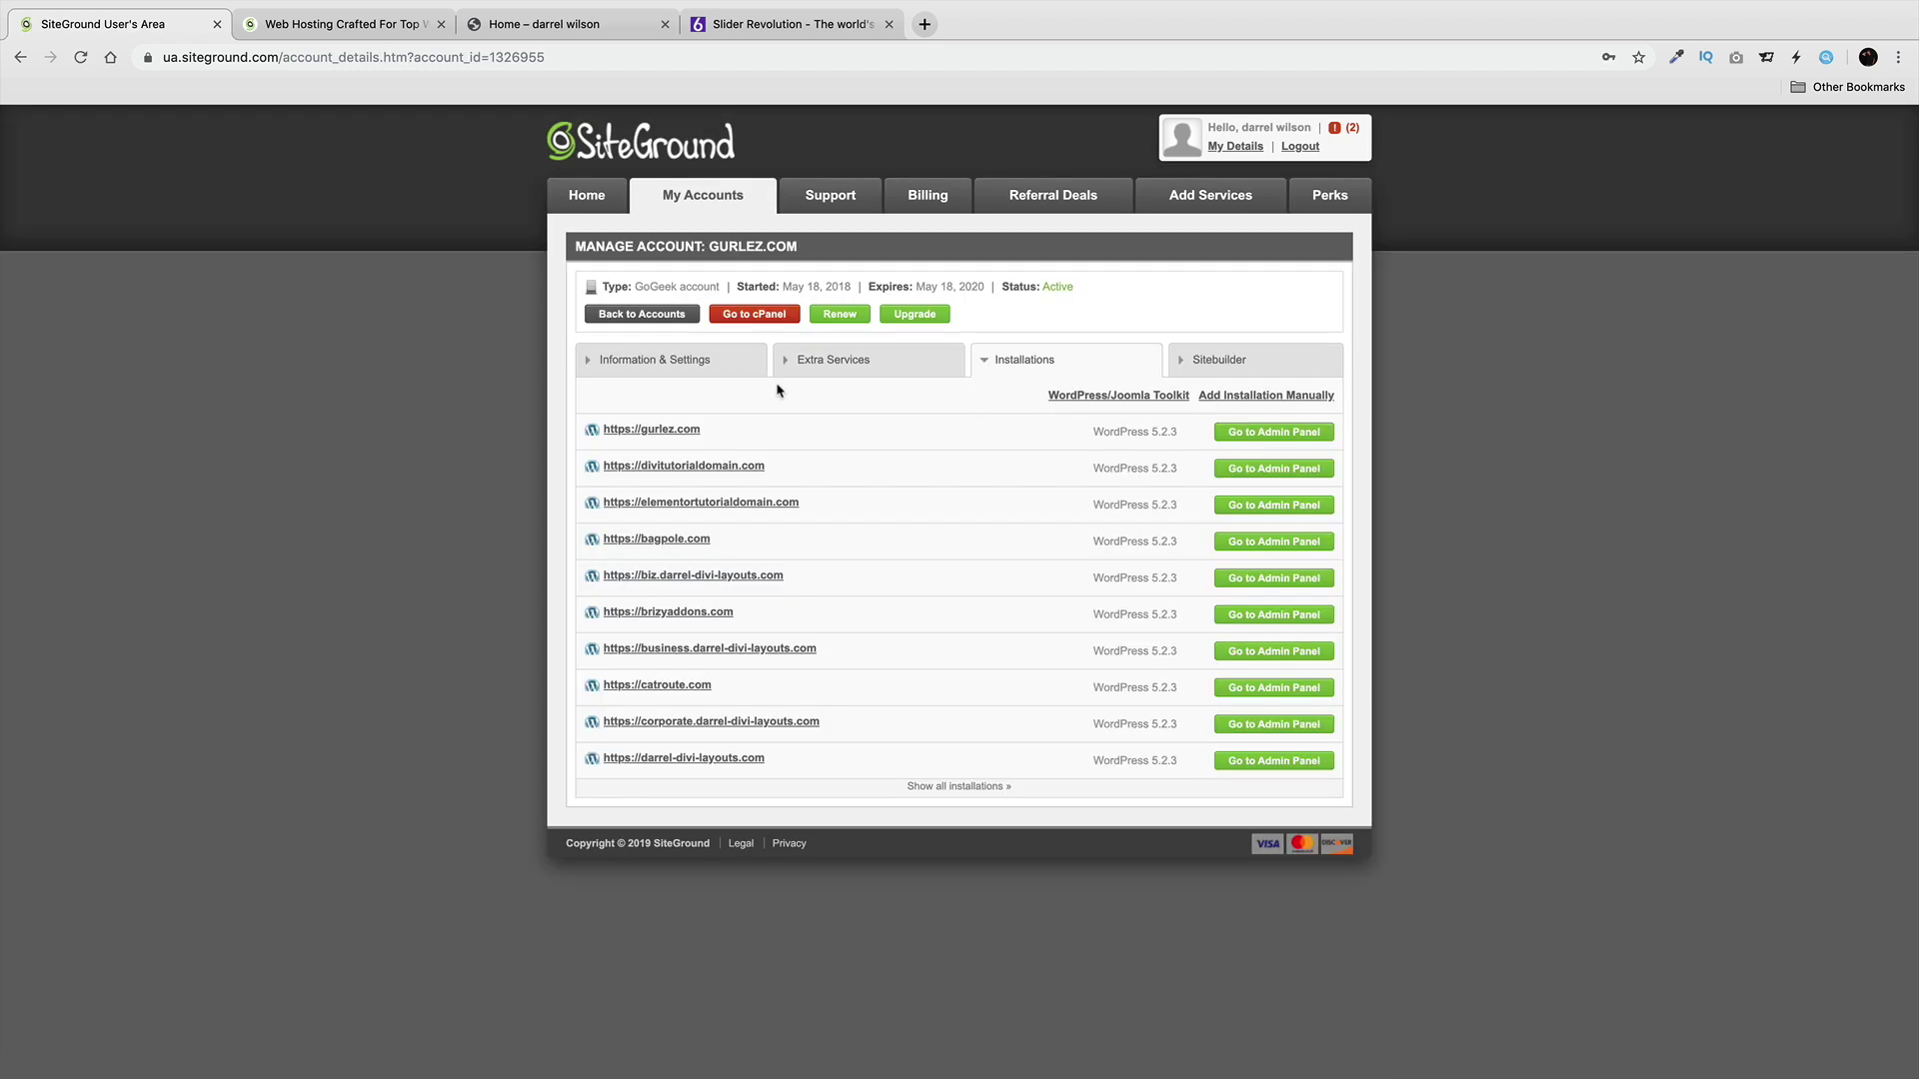
left_click(700, 360)
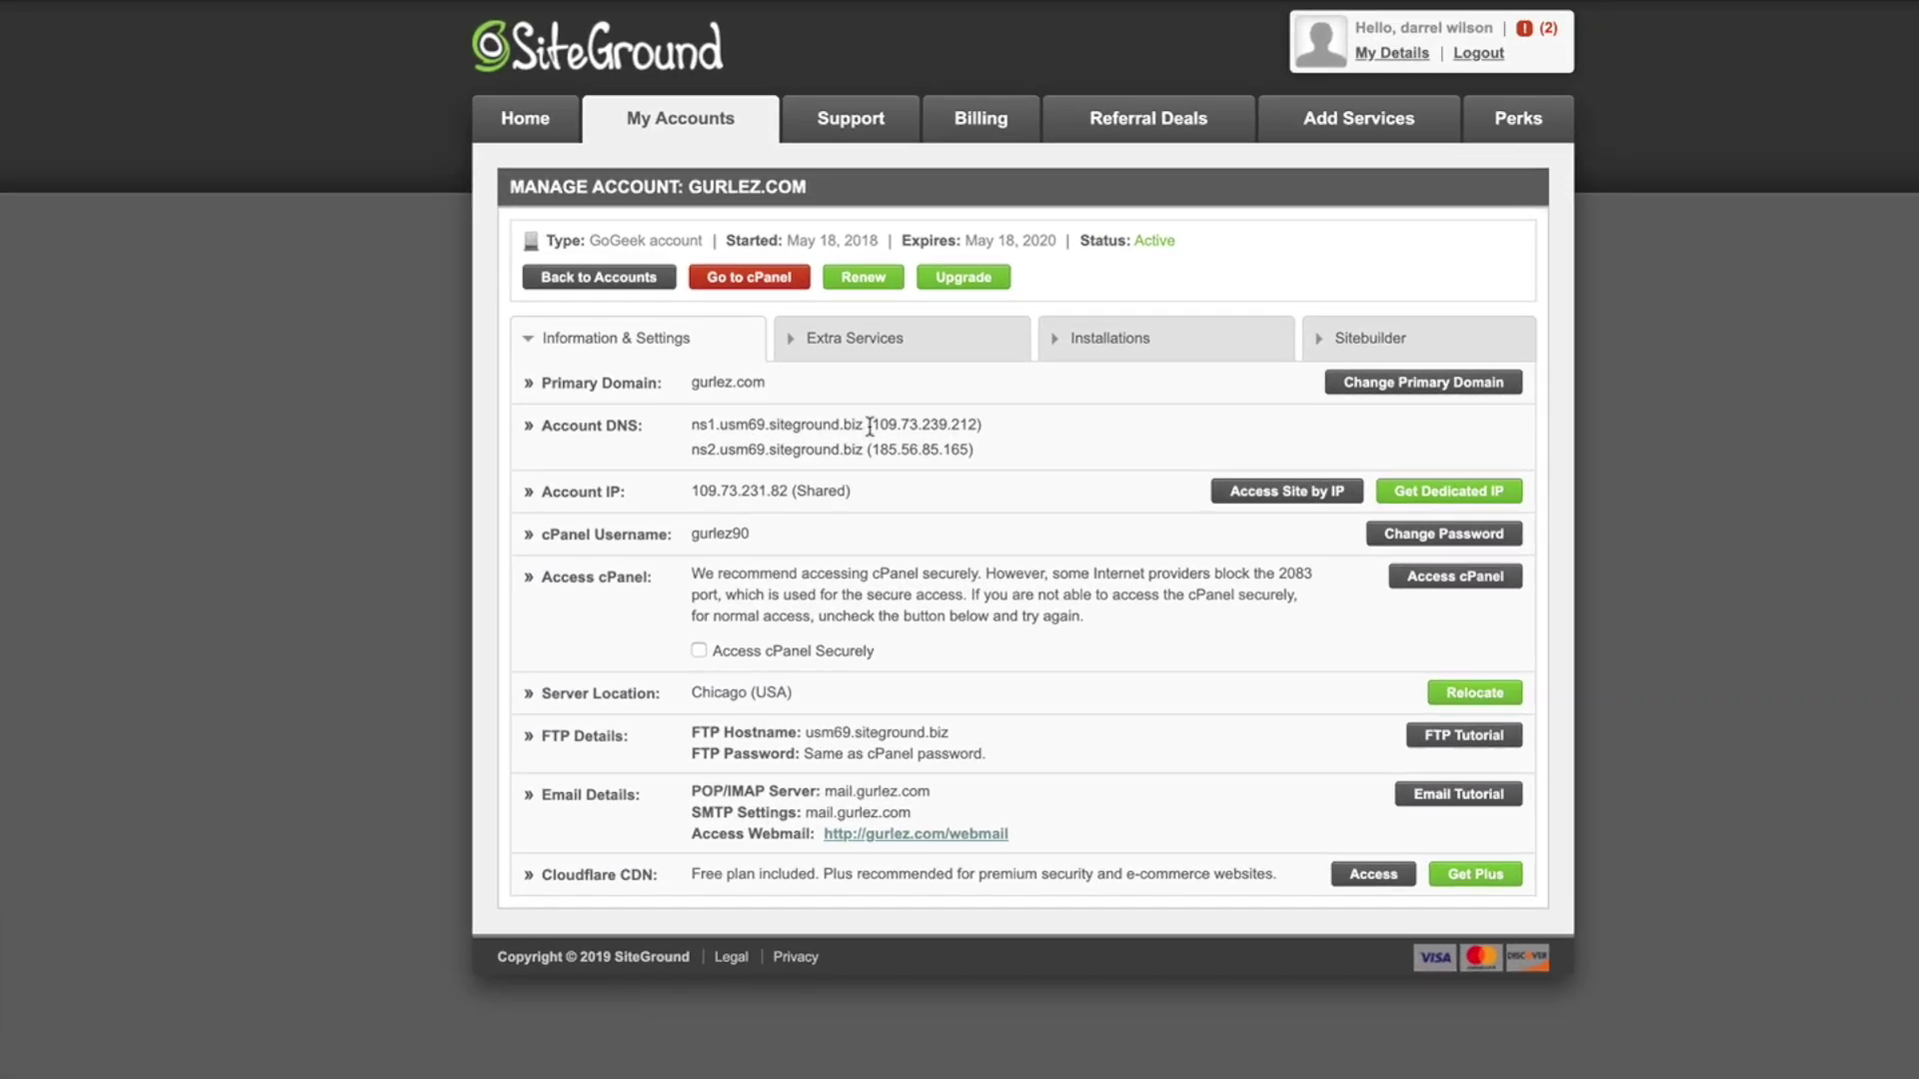
left_click_drag(843, 424, 710, 423)
right_click(704, 423)
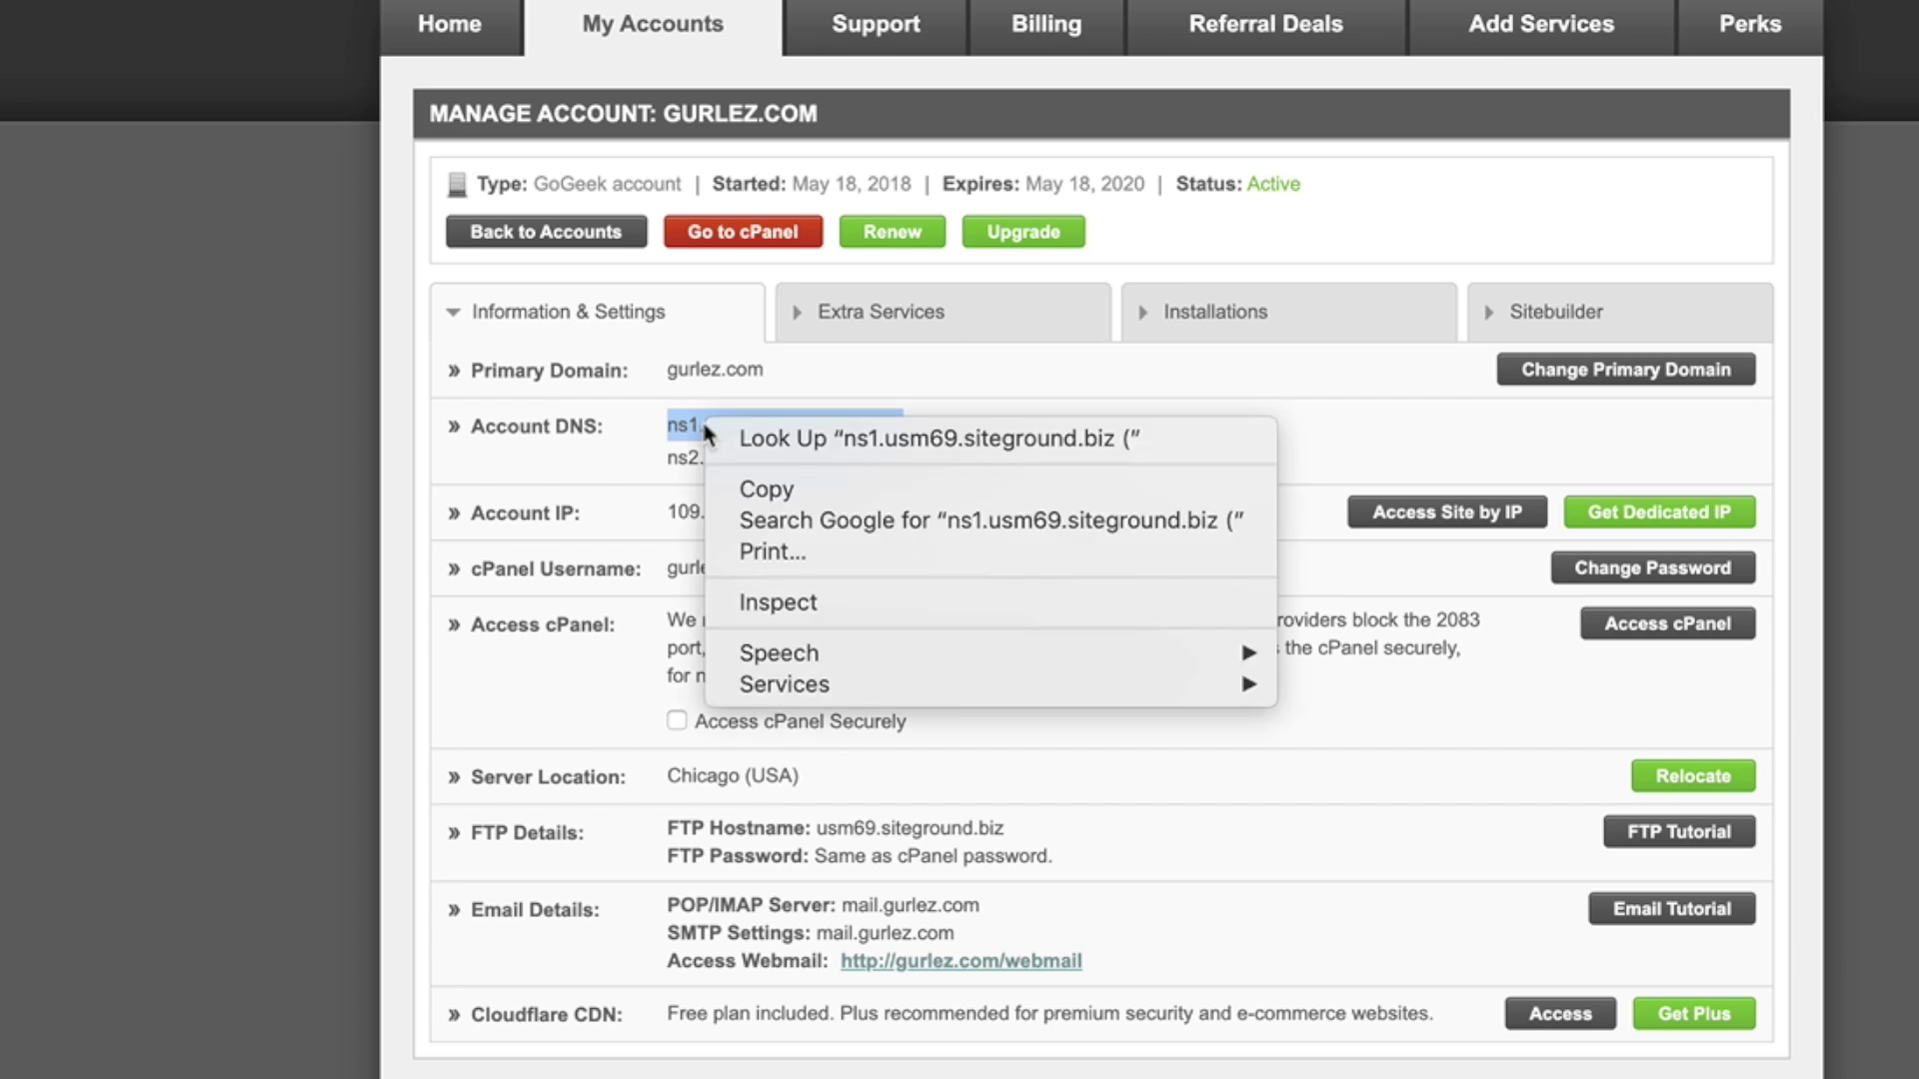
left_click(772, 484)
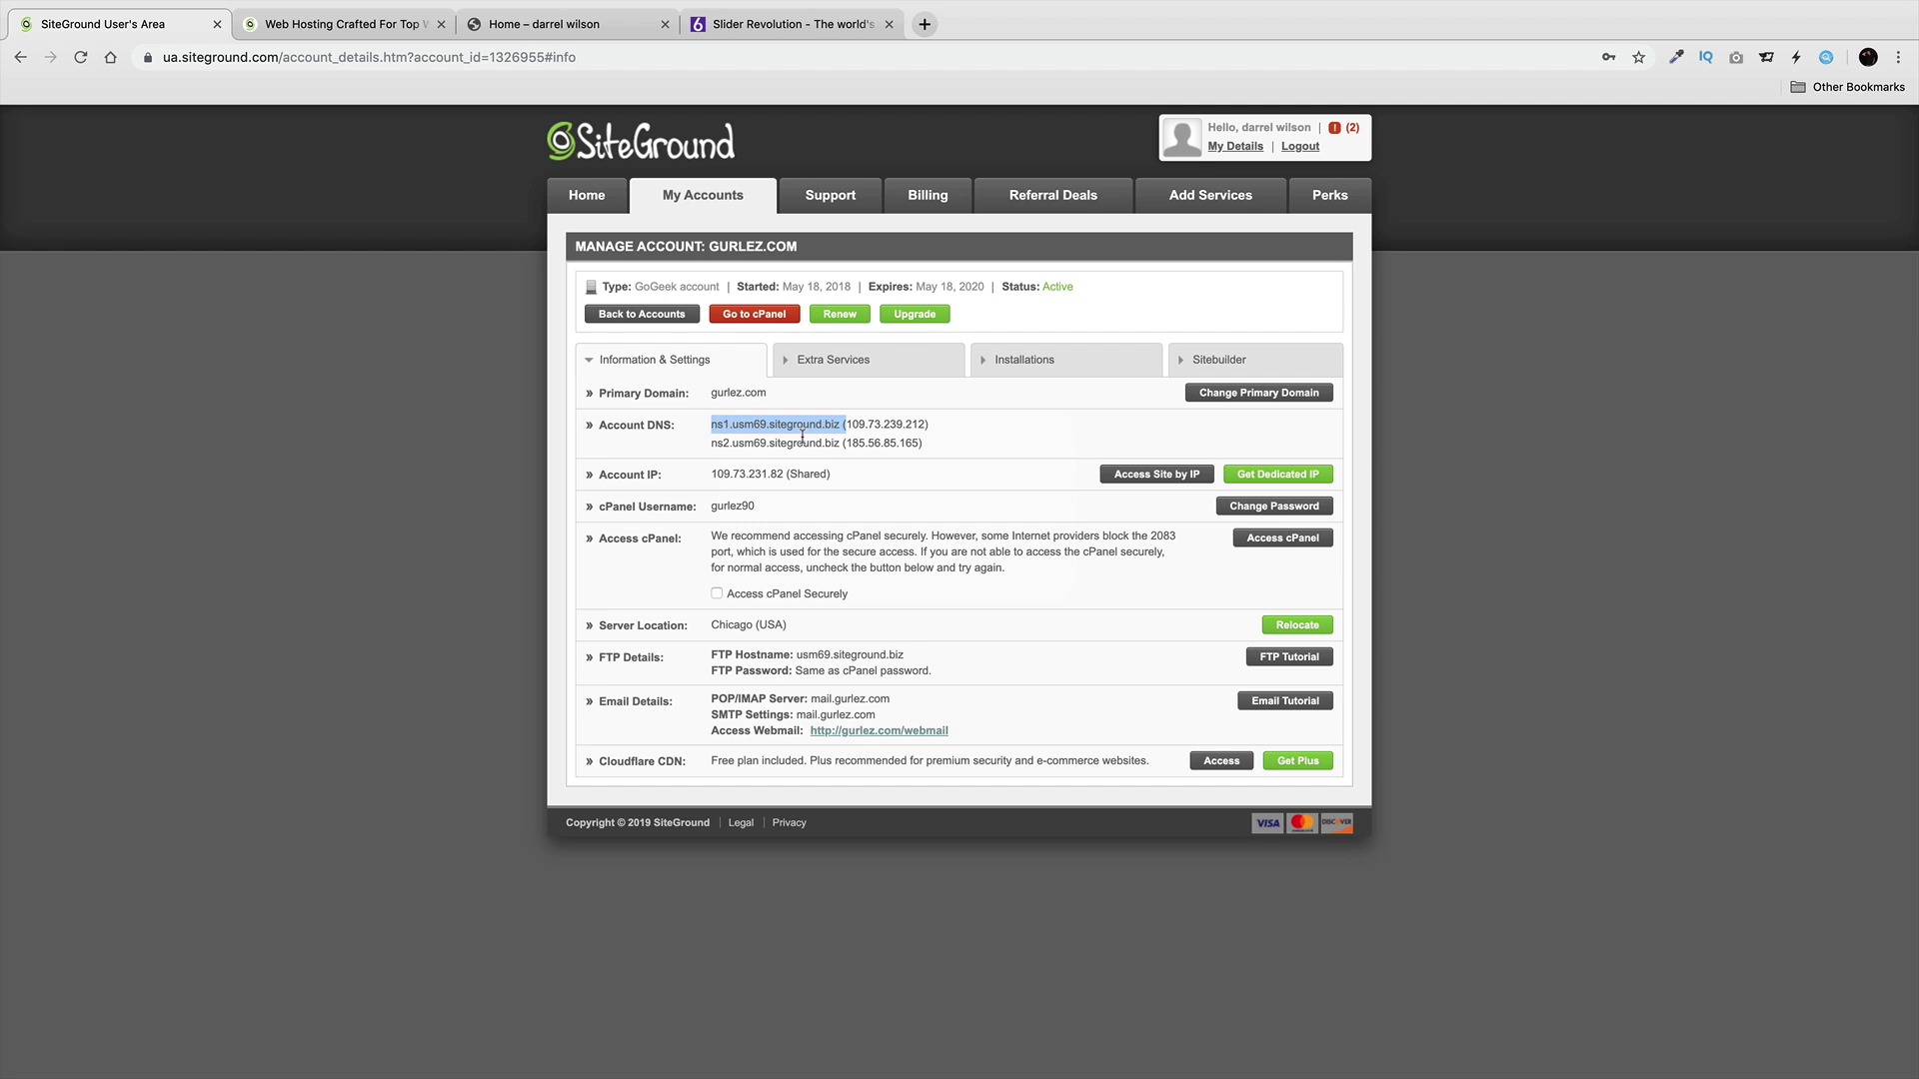
Open the domain management settings for slidertutorial.com from the account list.
left_click(712, 201)
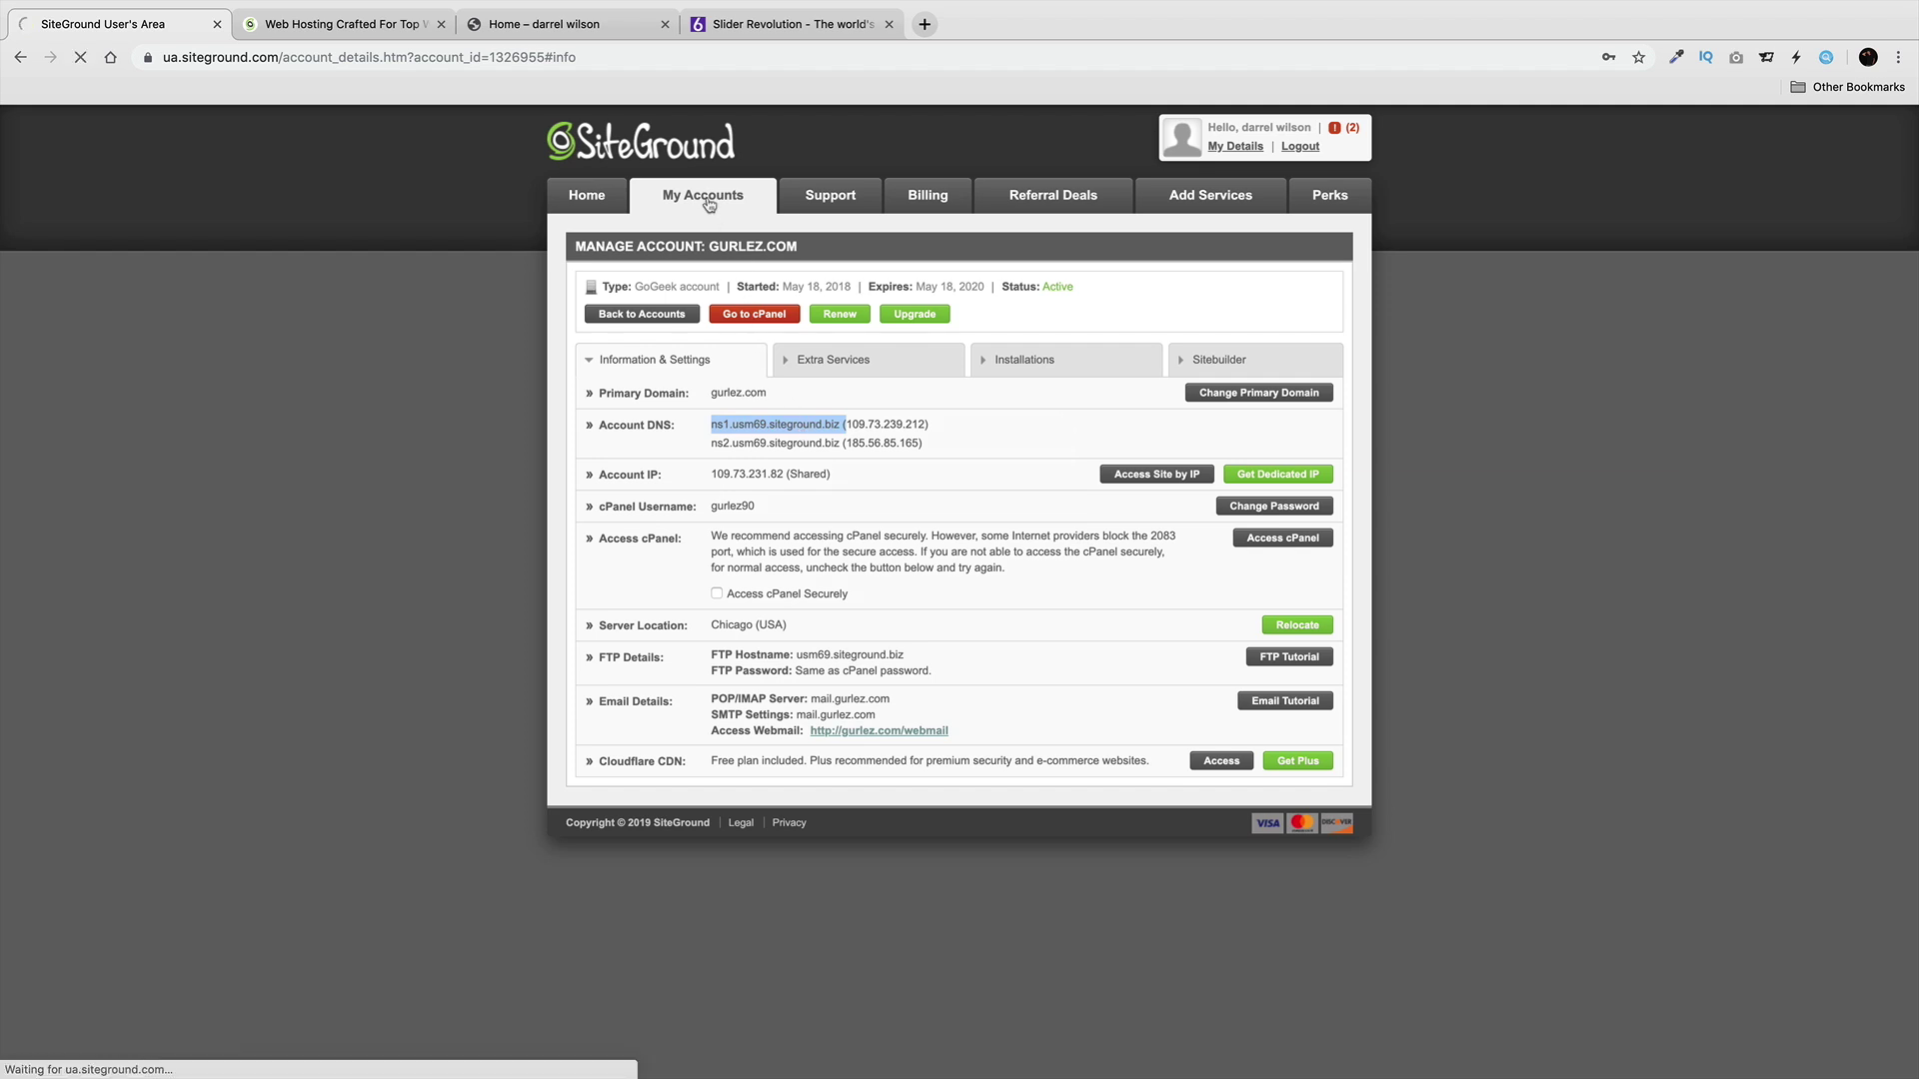
scroll(848, 500, "down", 5)
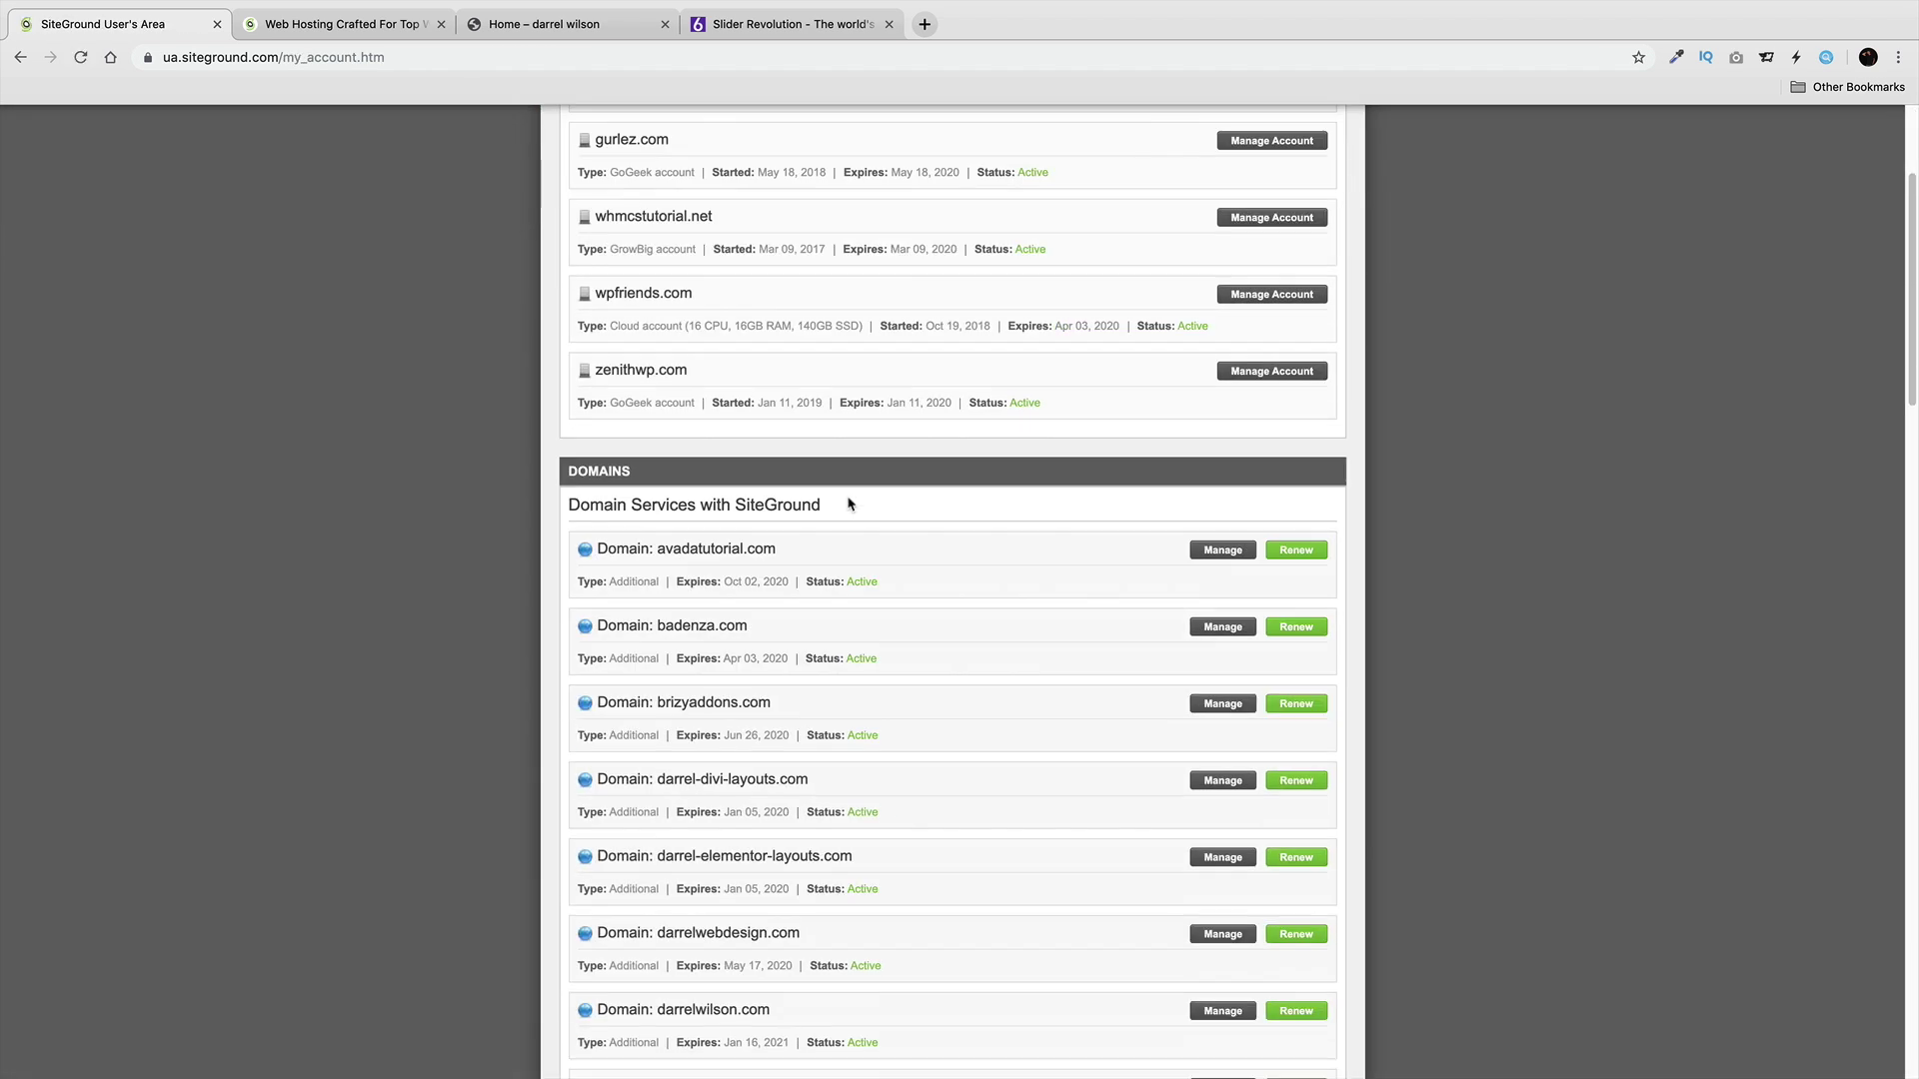
scroll(848, 503, "down", 5)
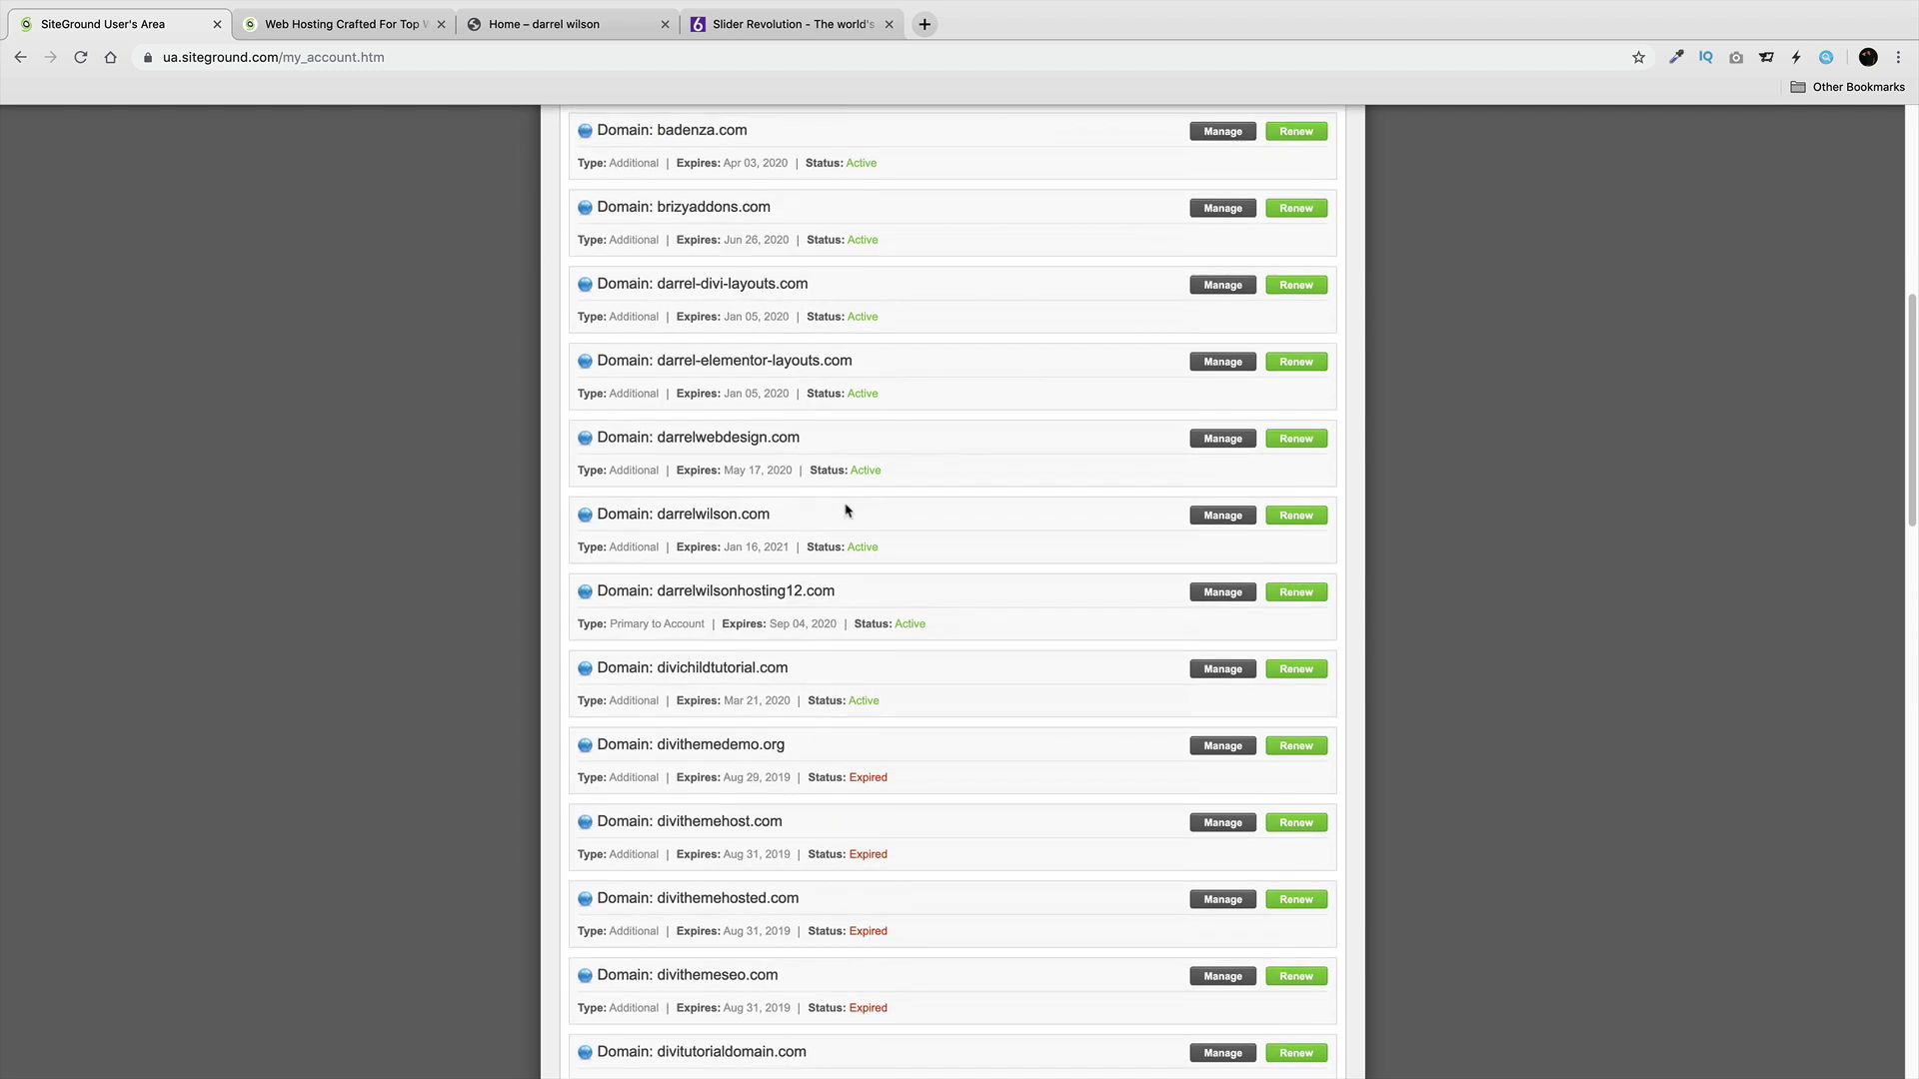
scroll(844, 511, "down", 5)
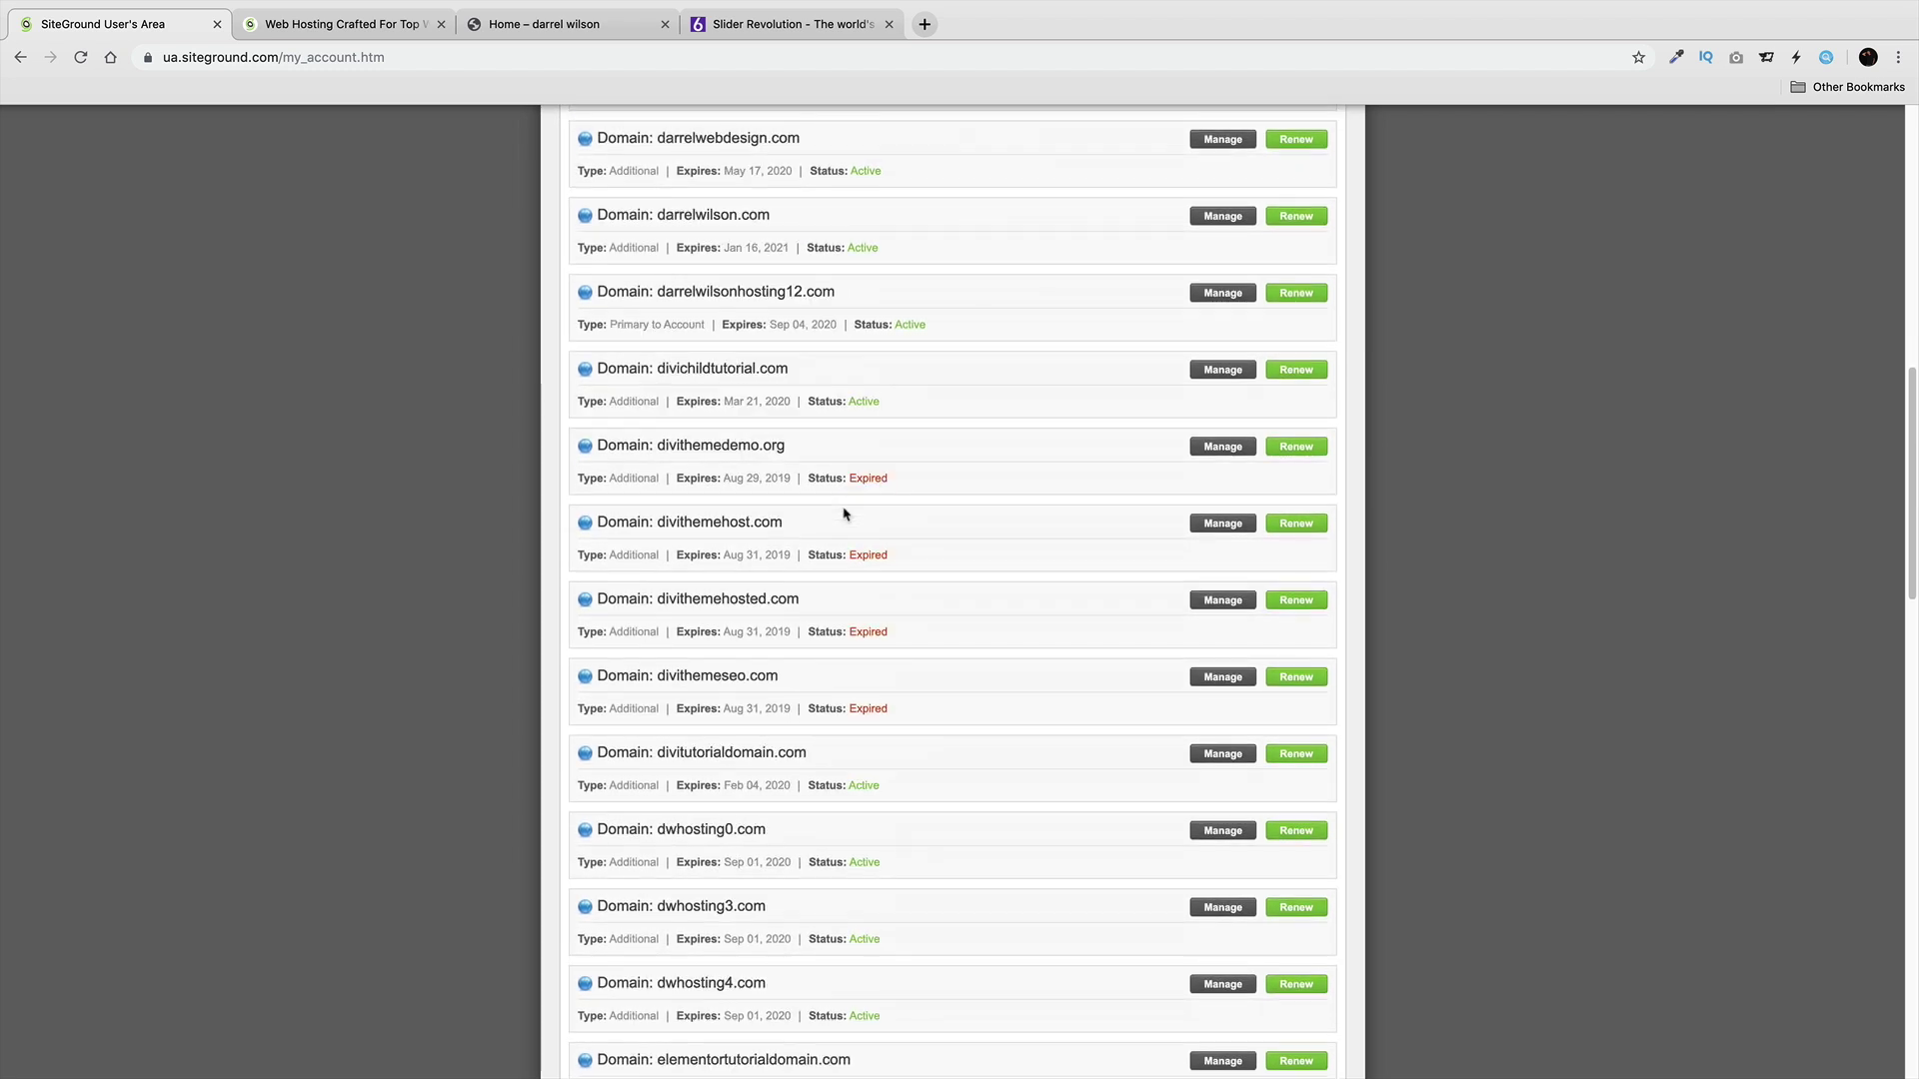
scroll(844, 515, "down", 3)
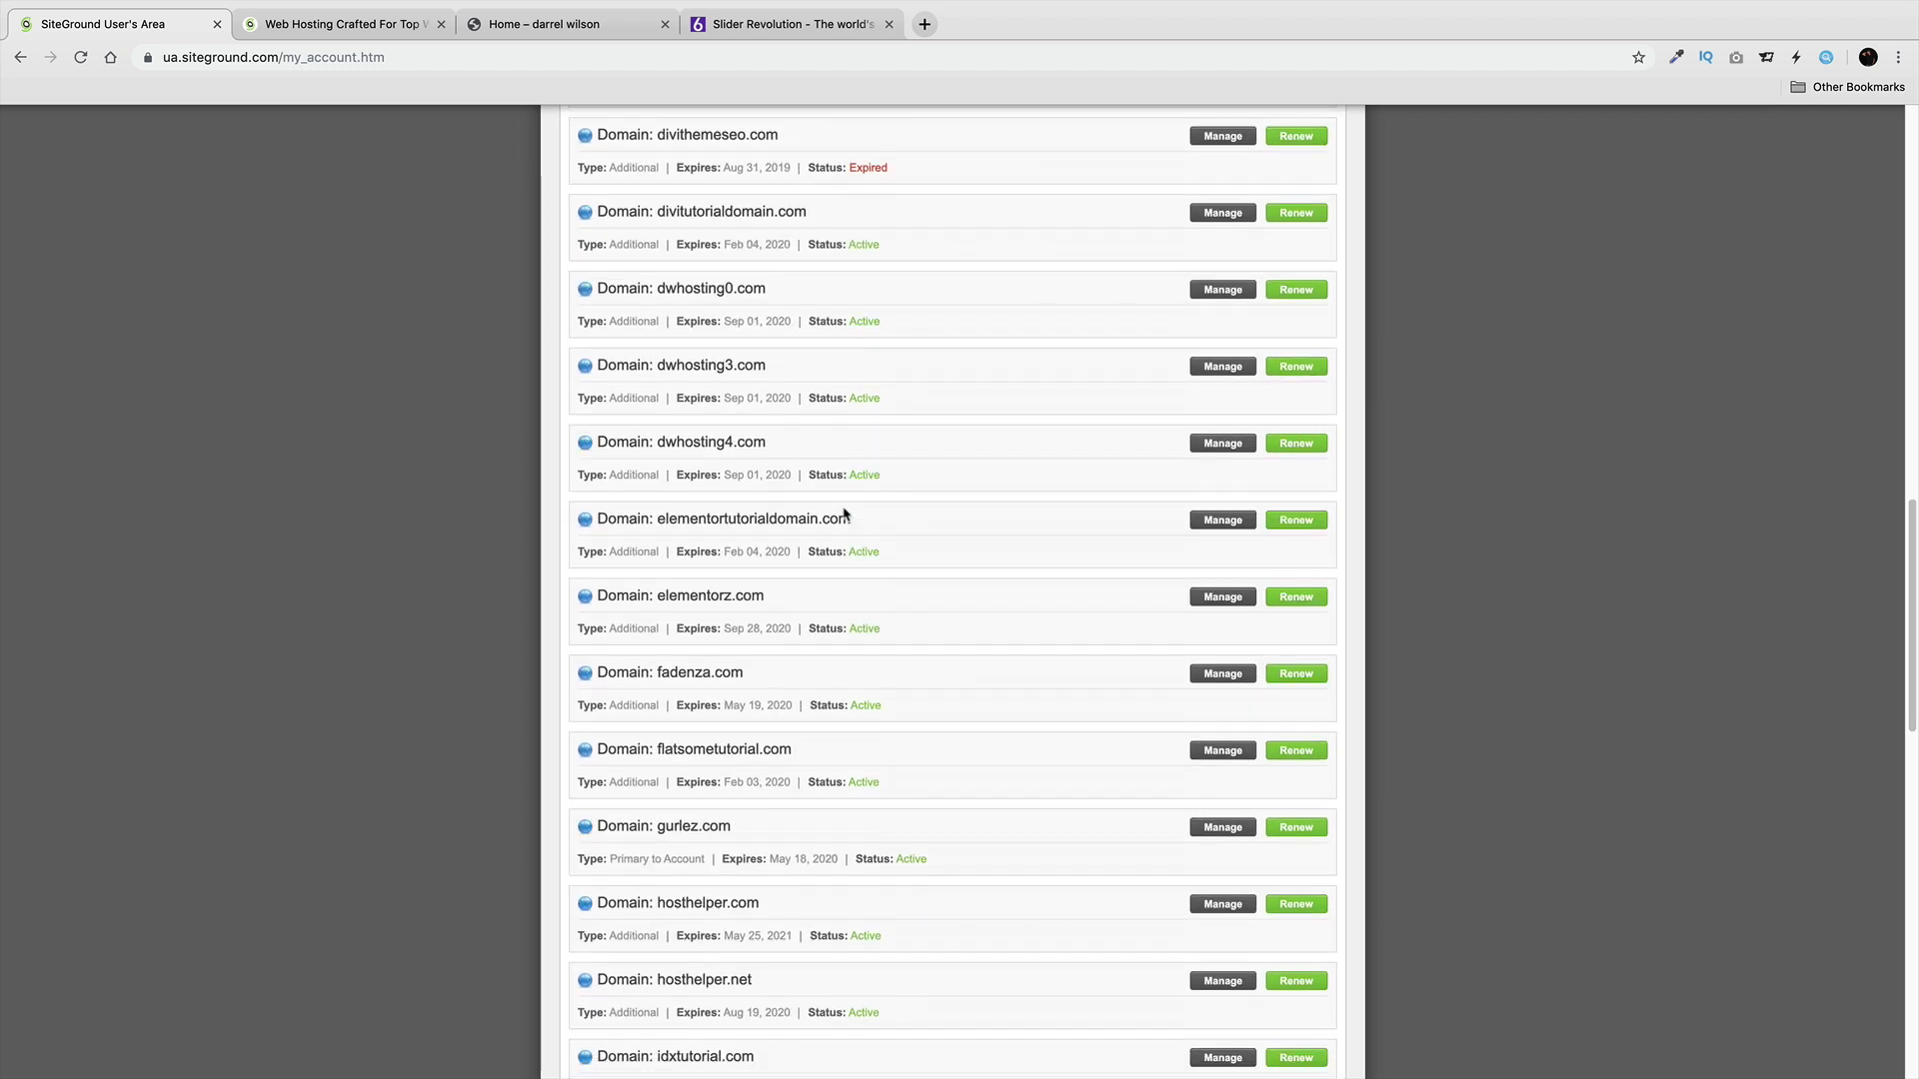
scroll(844, 513, "down", 1)
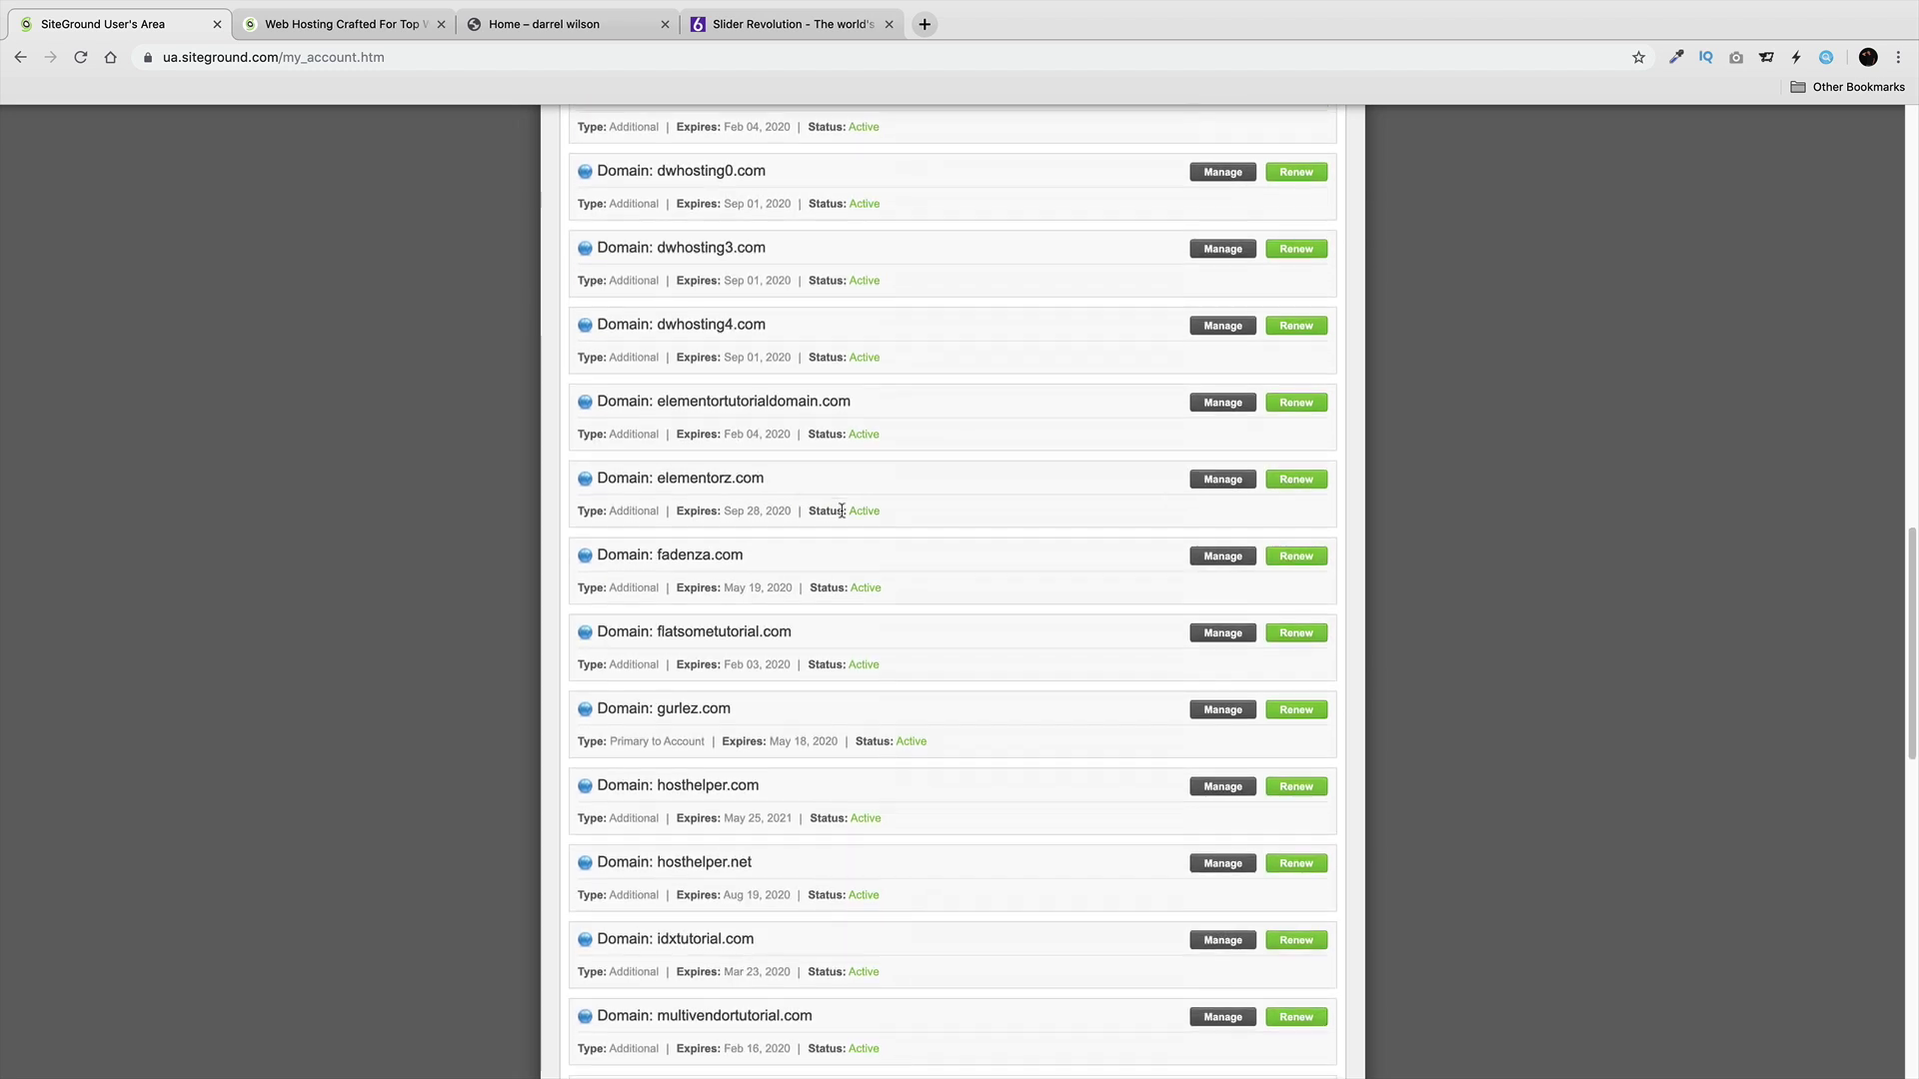
scroll(789, 497, "down", 3)
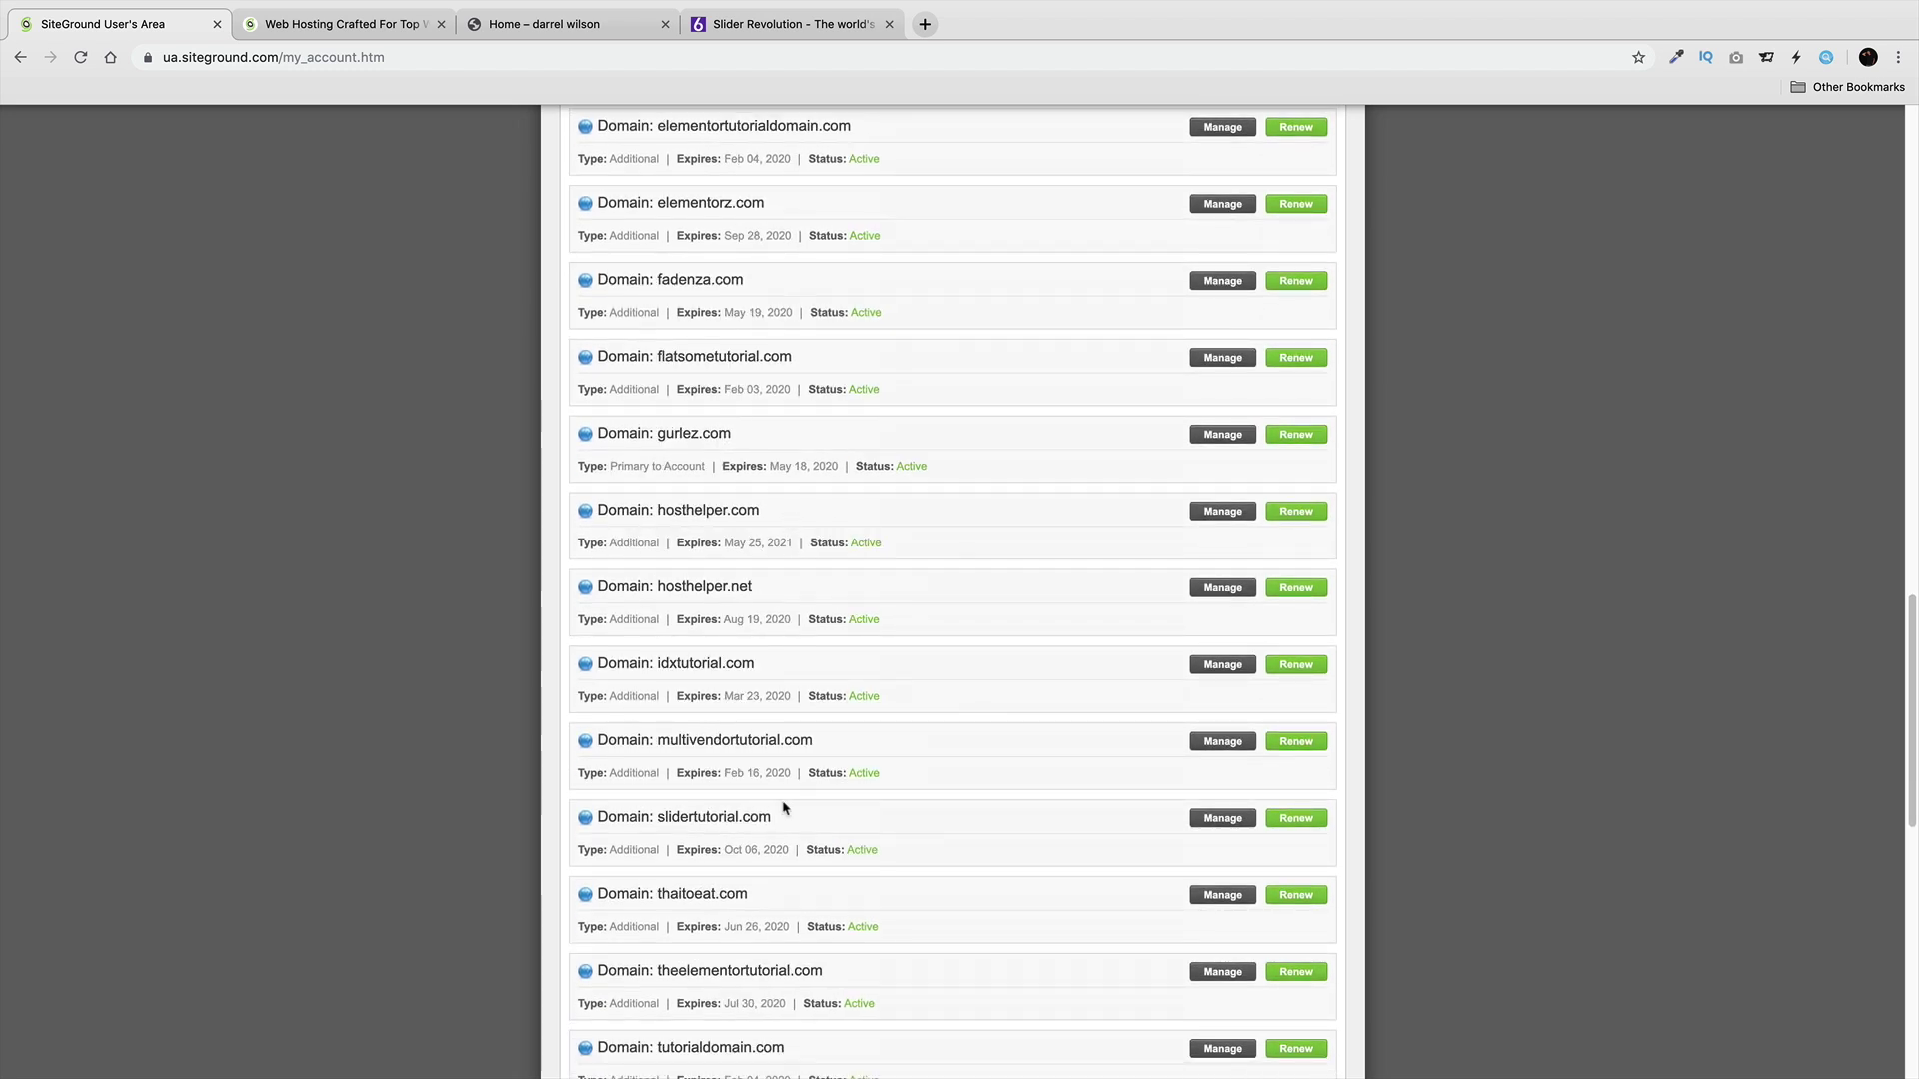
left_click(1206, 817)
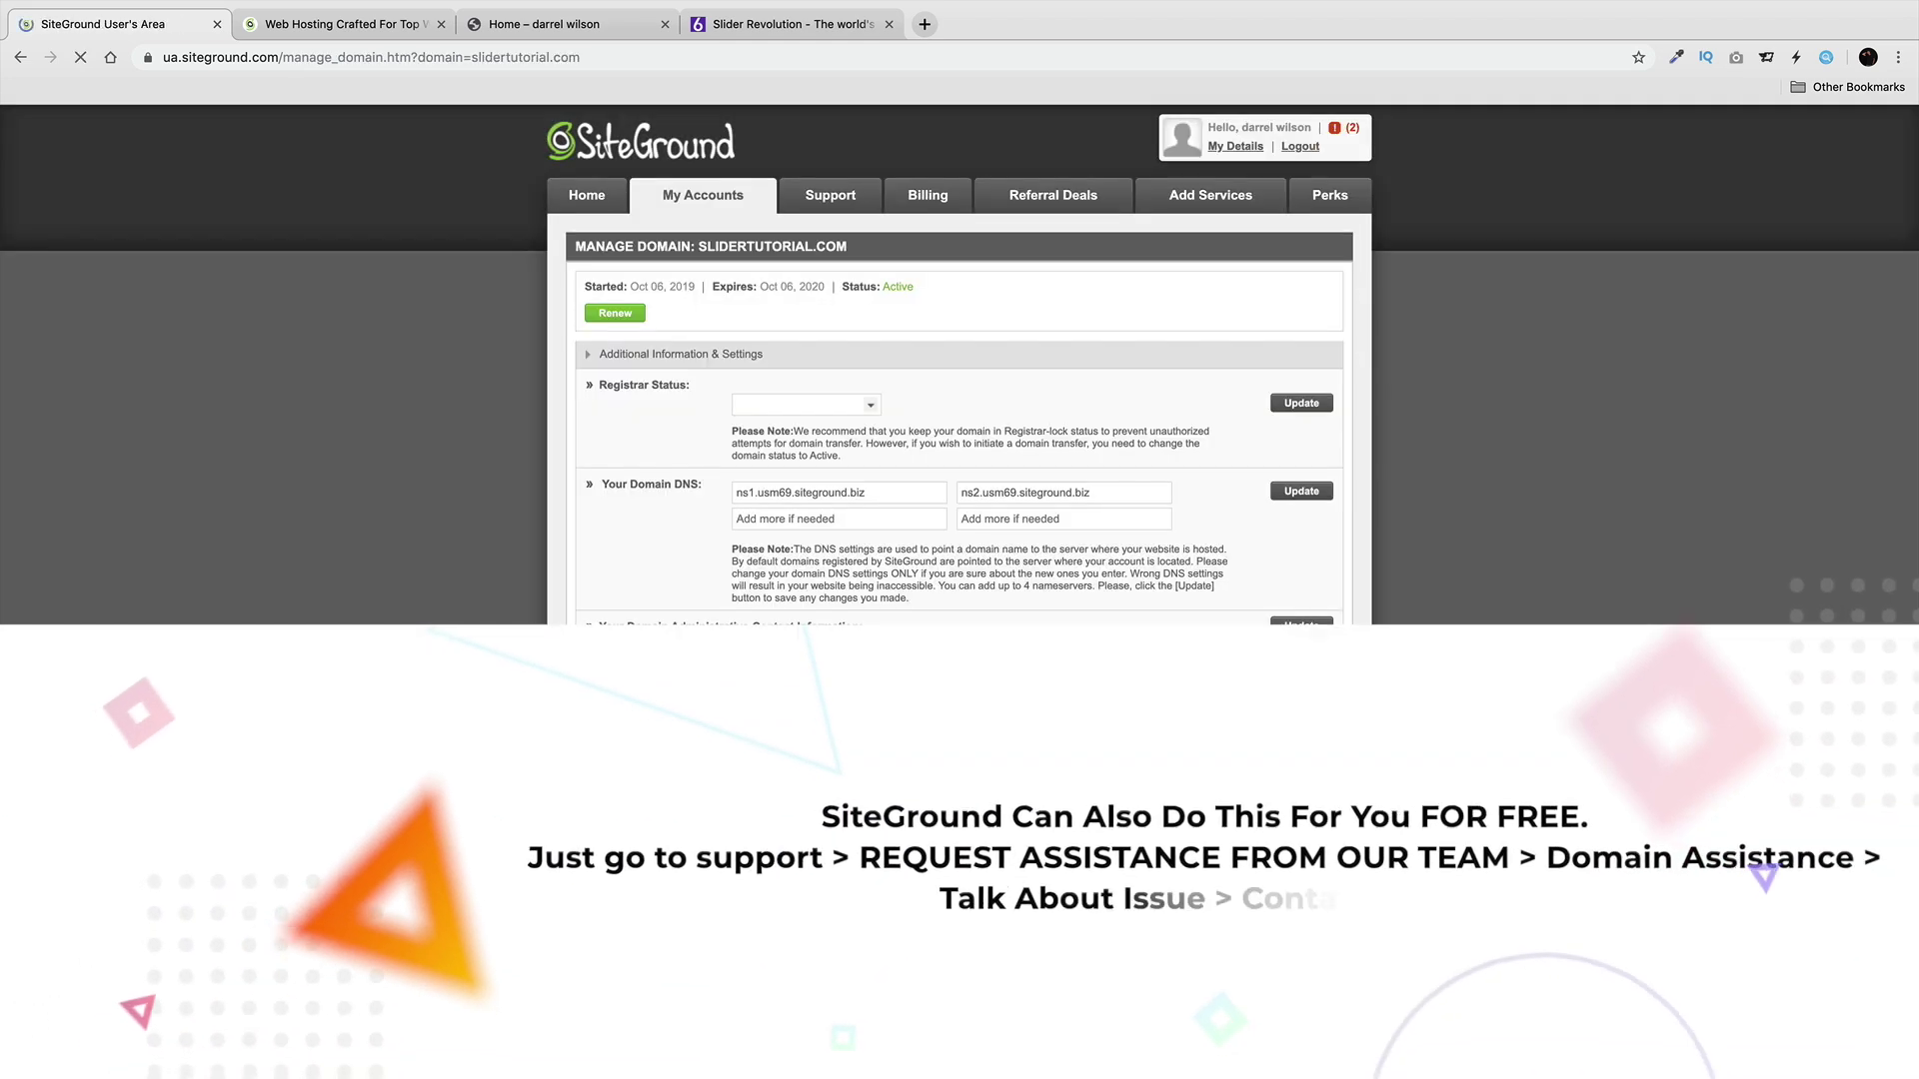
Set slidertutorial.com's nameservers to ns1 and ns2.usm69.siteground.biz, update, and return to My Accounts.
triple_click(816, 496)
right_click(780, 485)
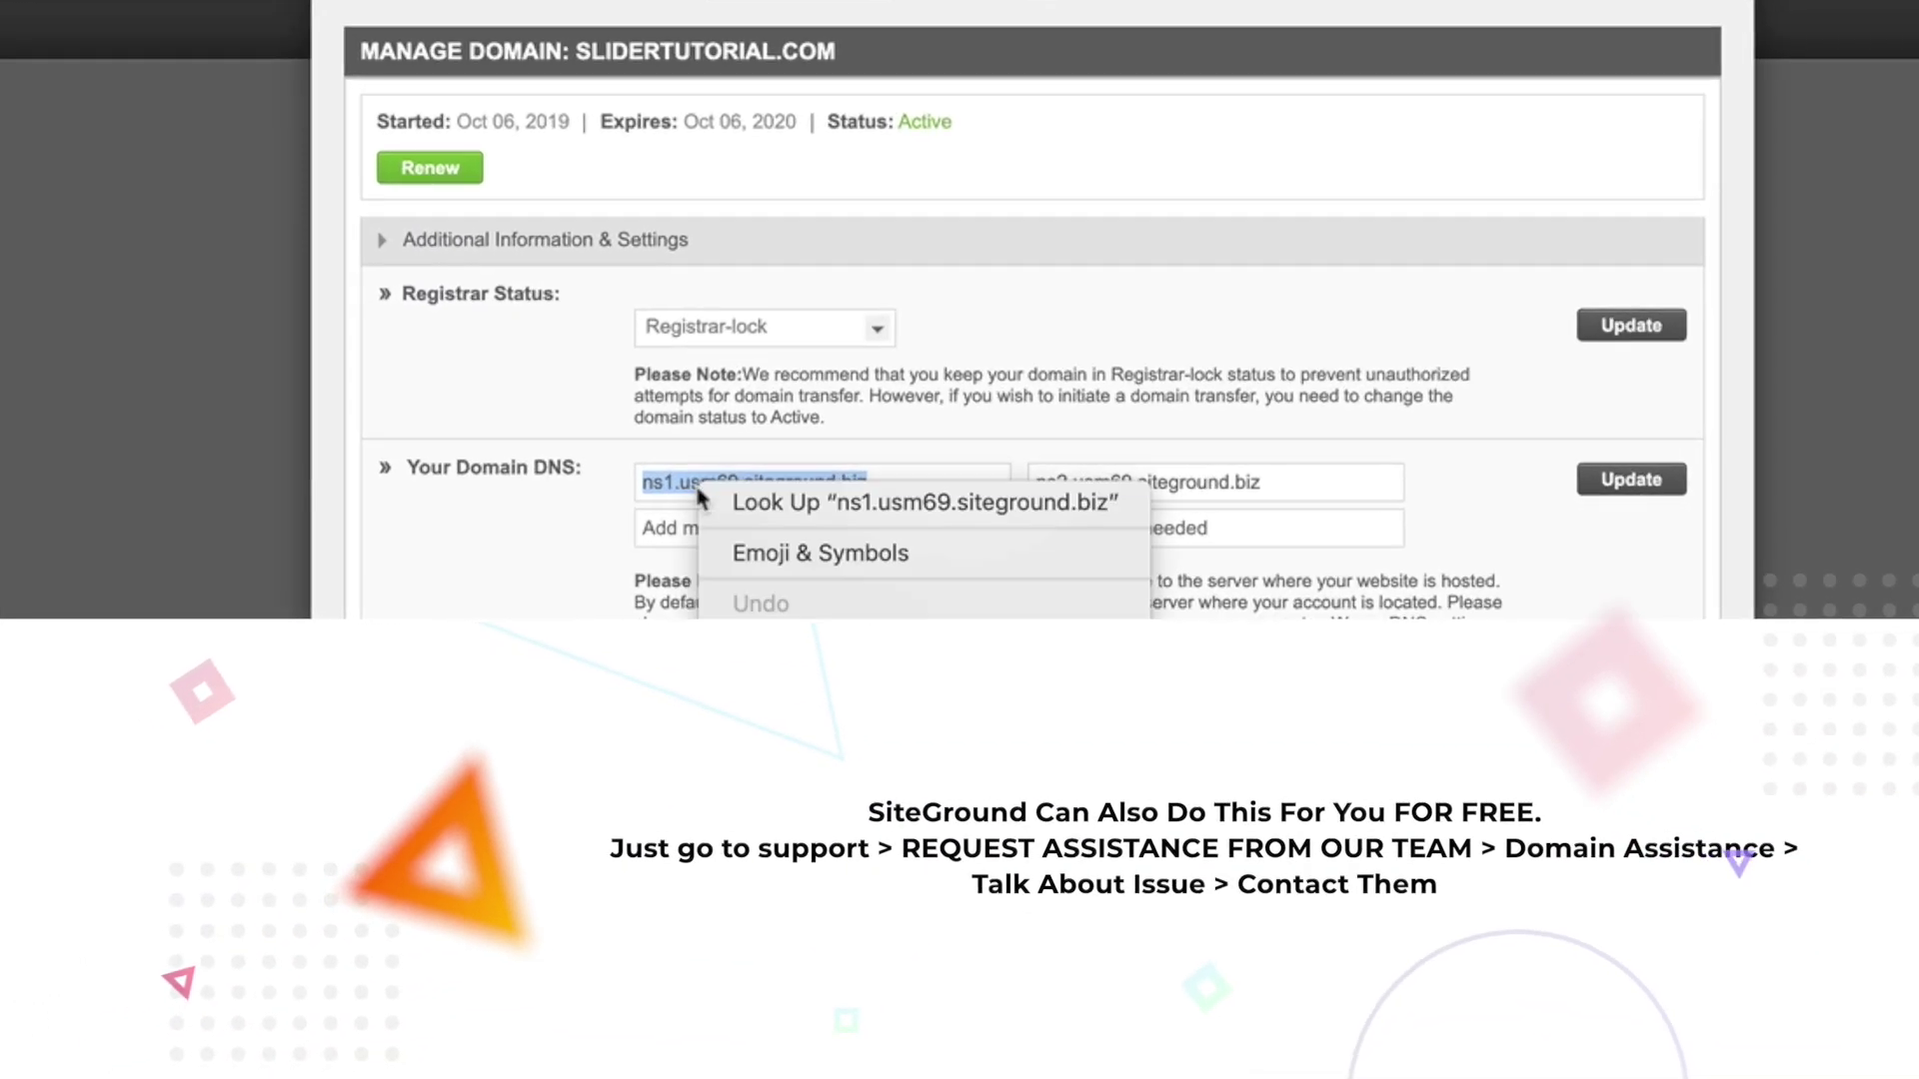
left_click(880, 484)
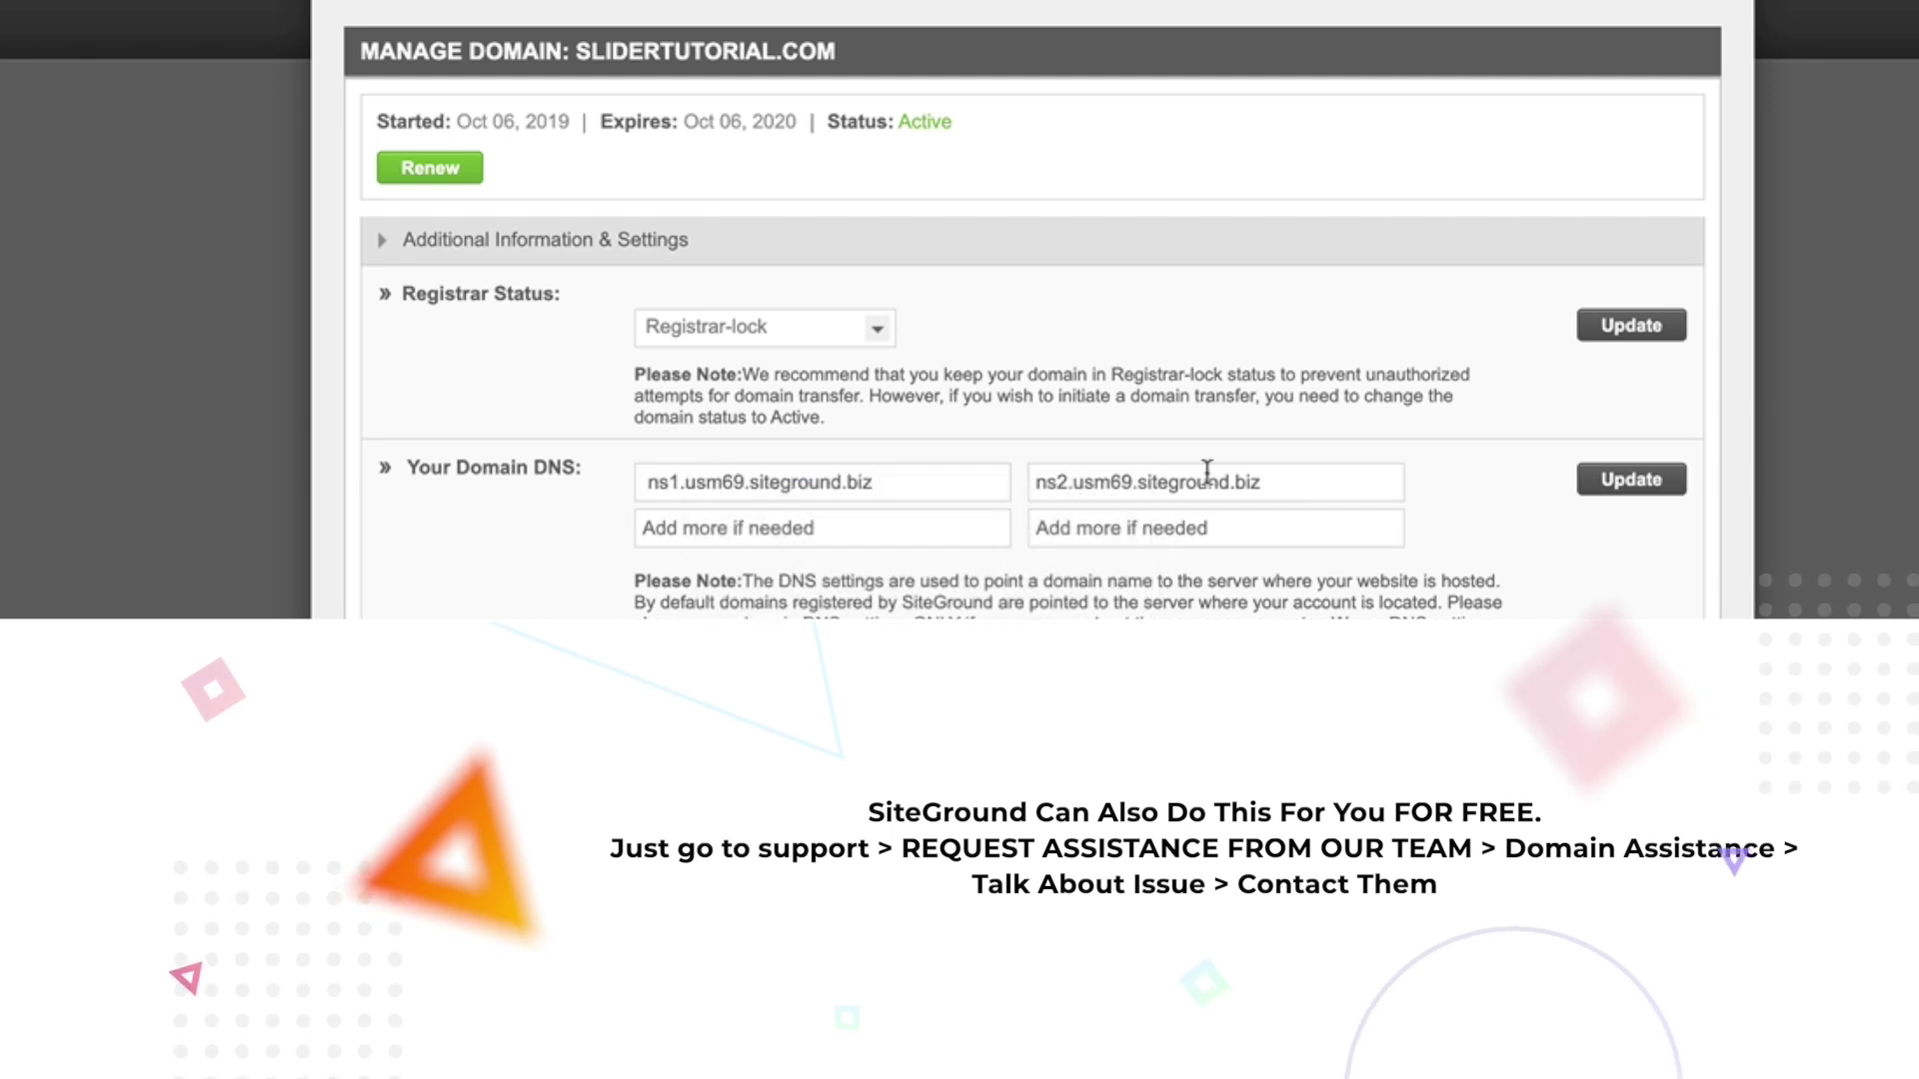
triple_click(1279, 488)
left_click(1126, 484)
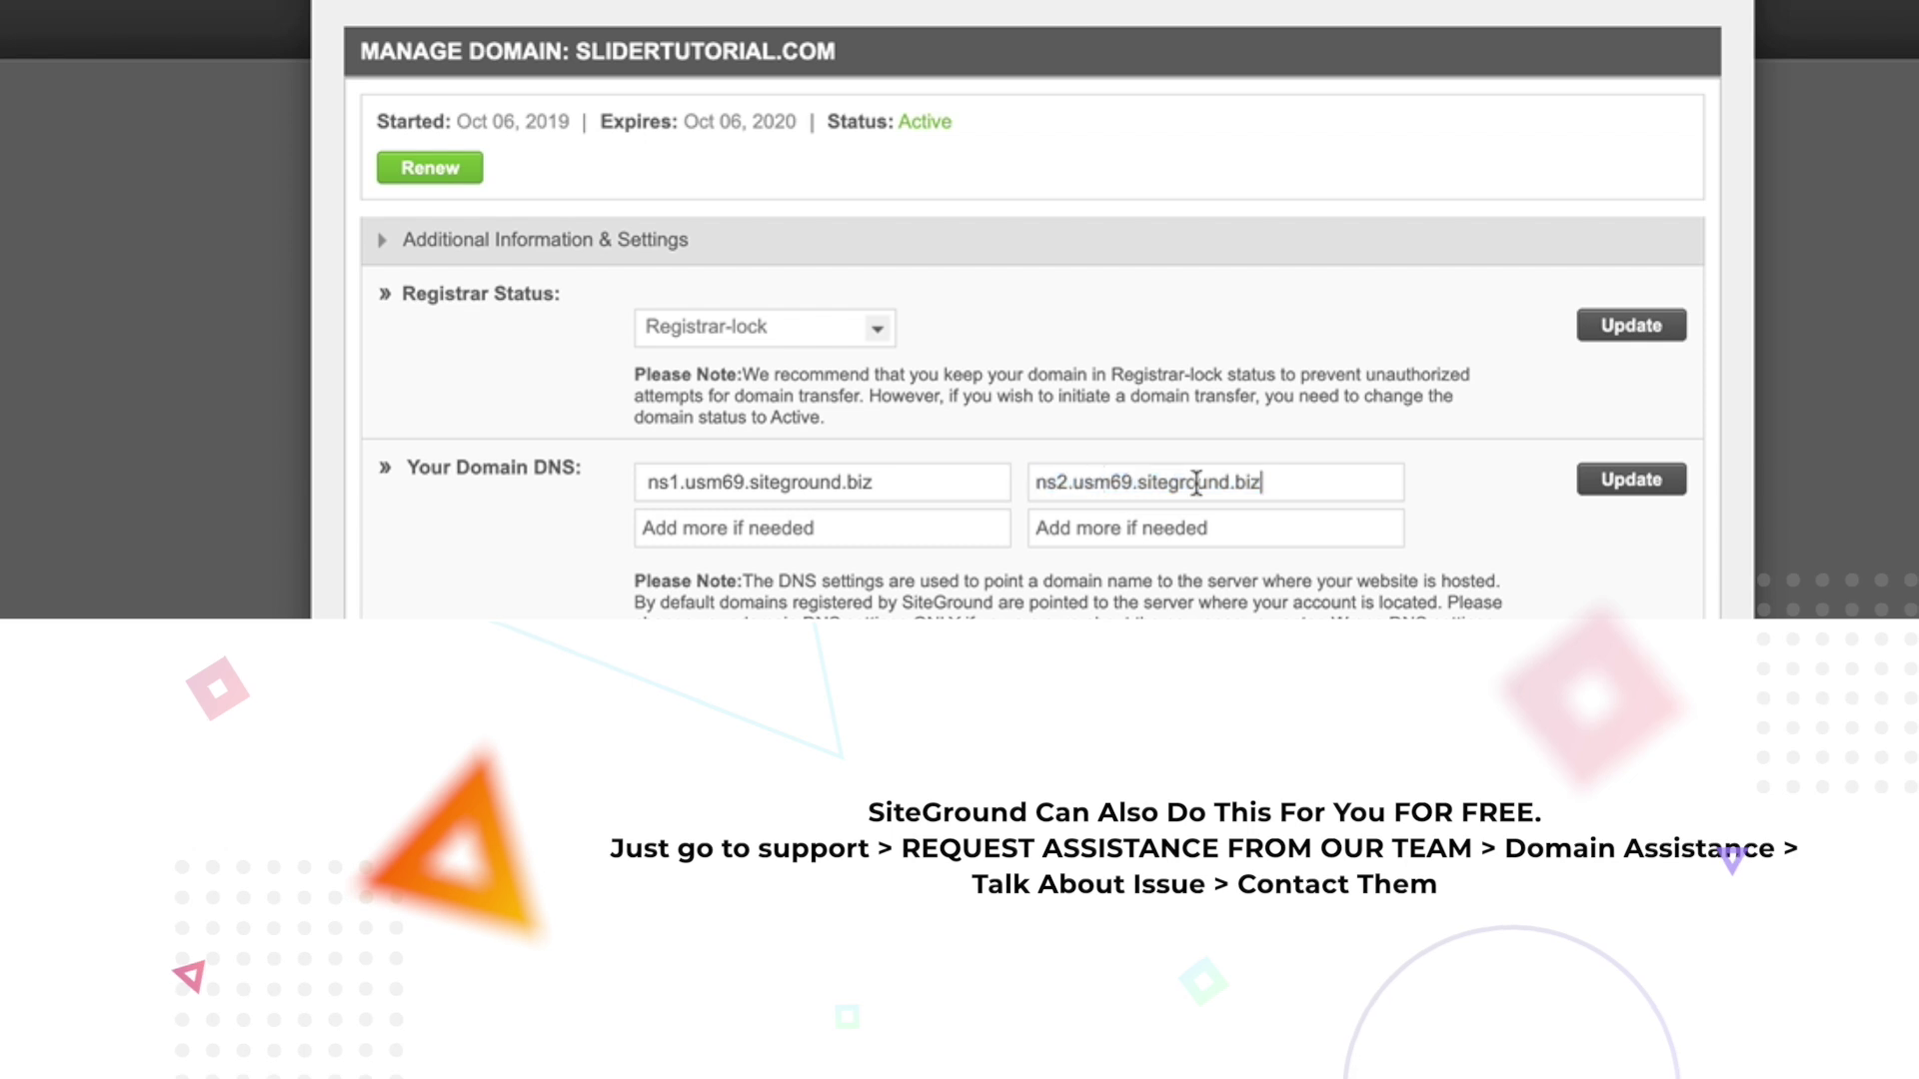
left_click(670, 482)
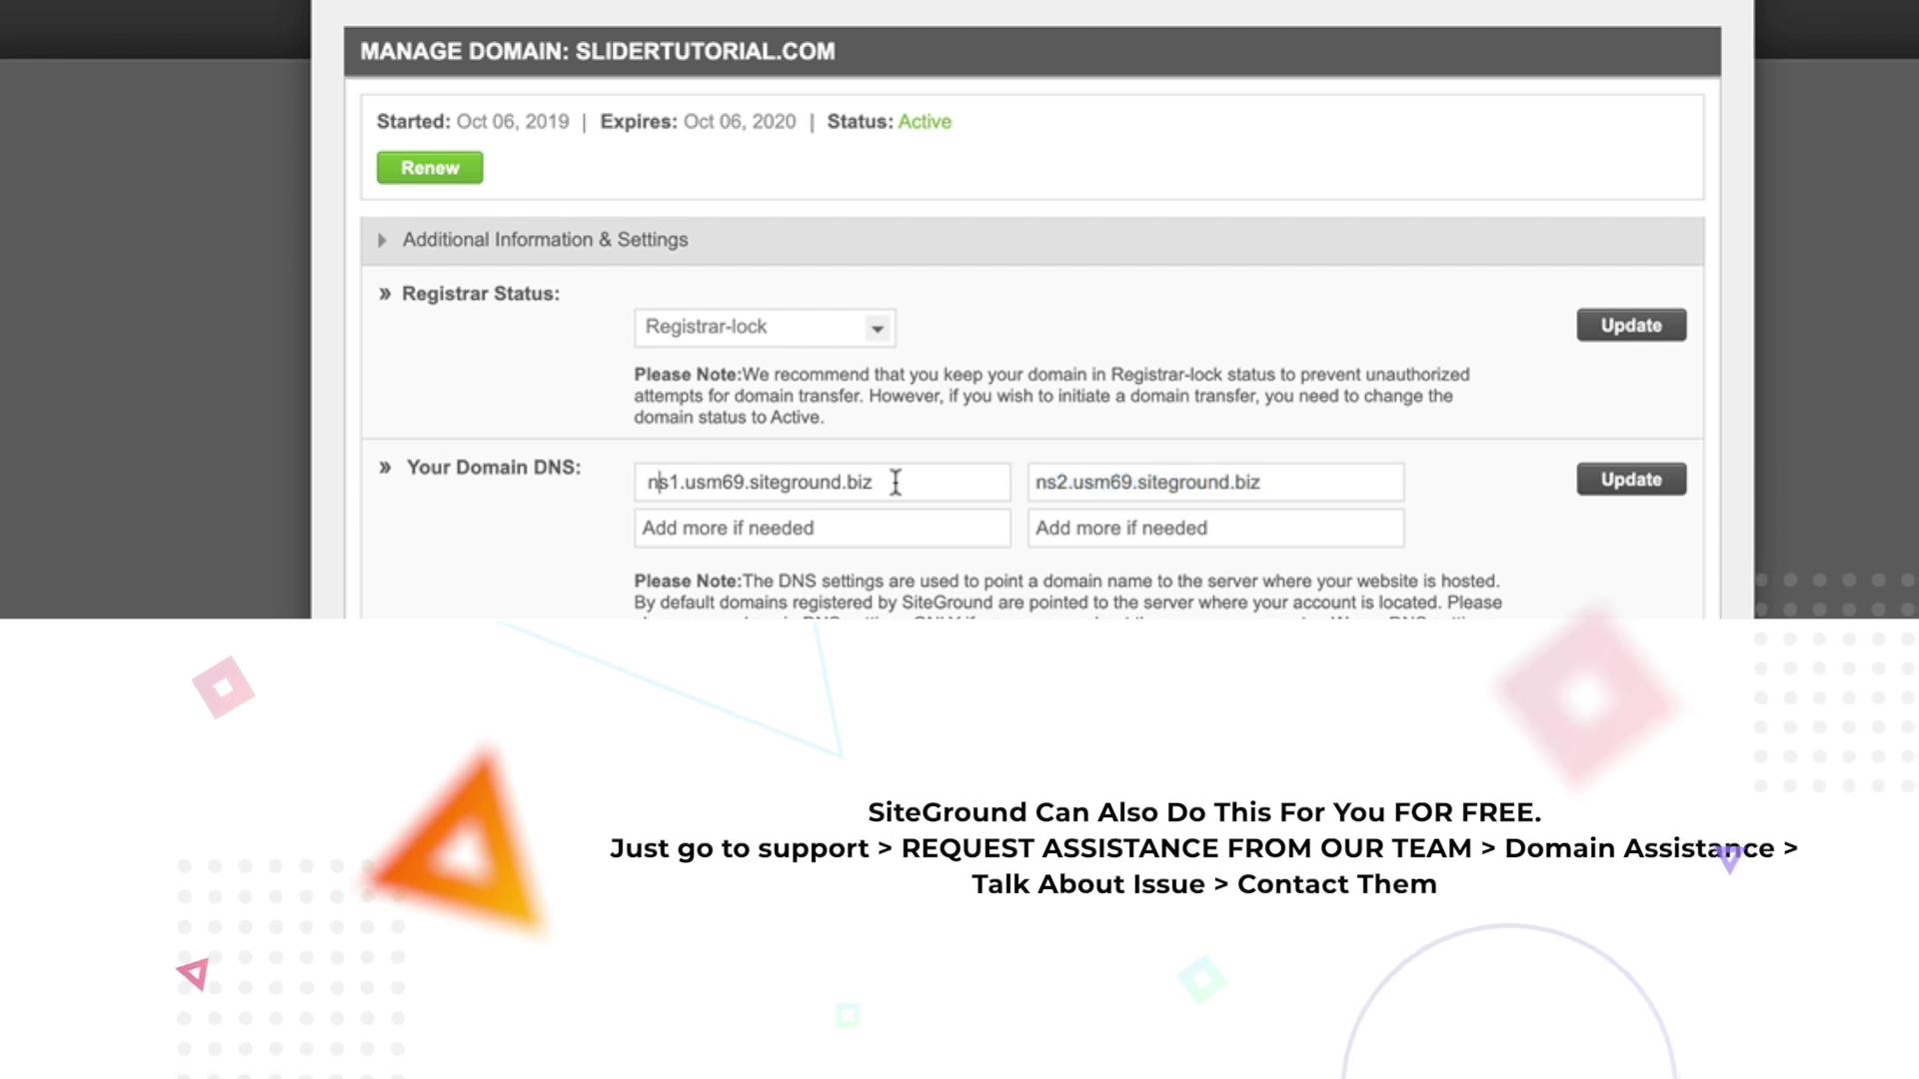
left_click(1040, 481)
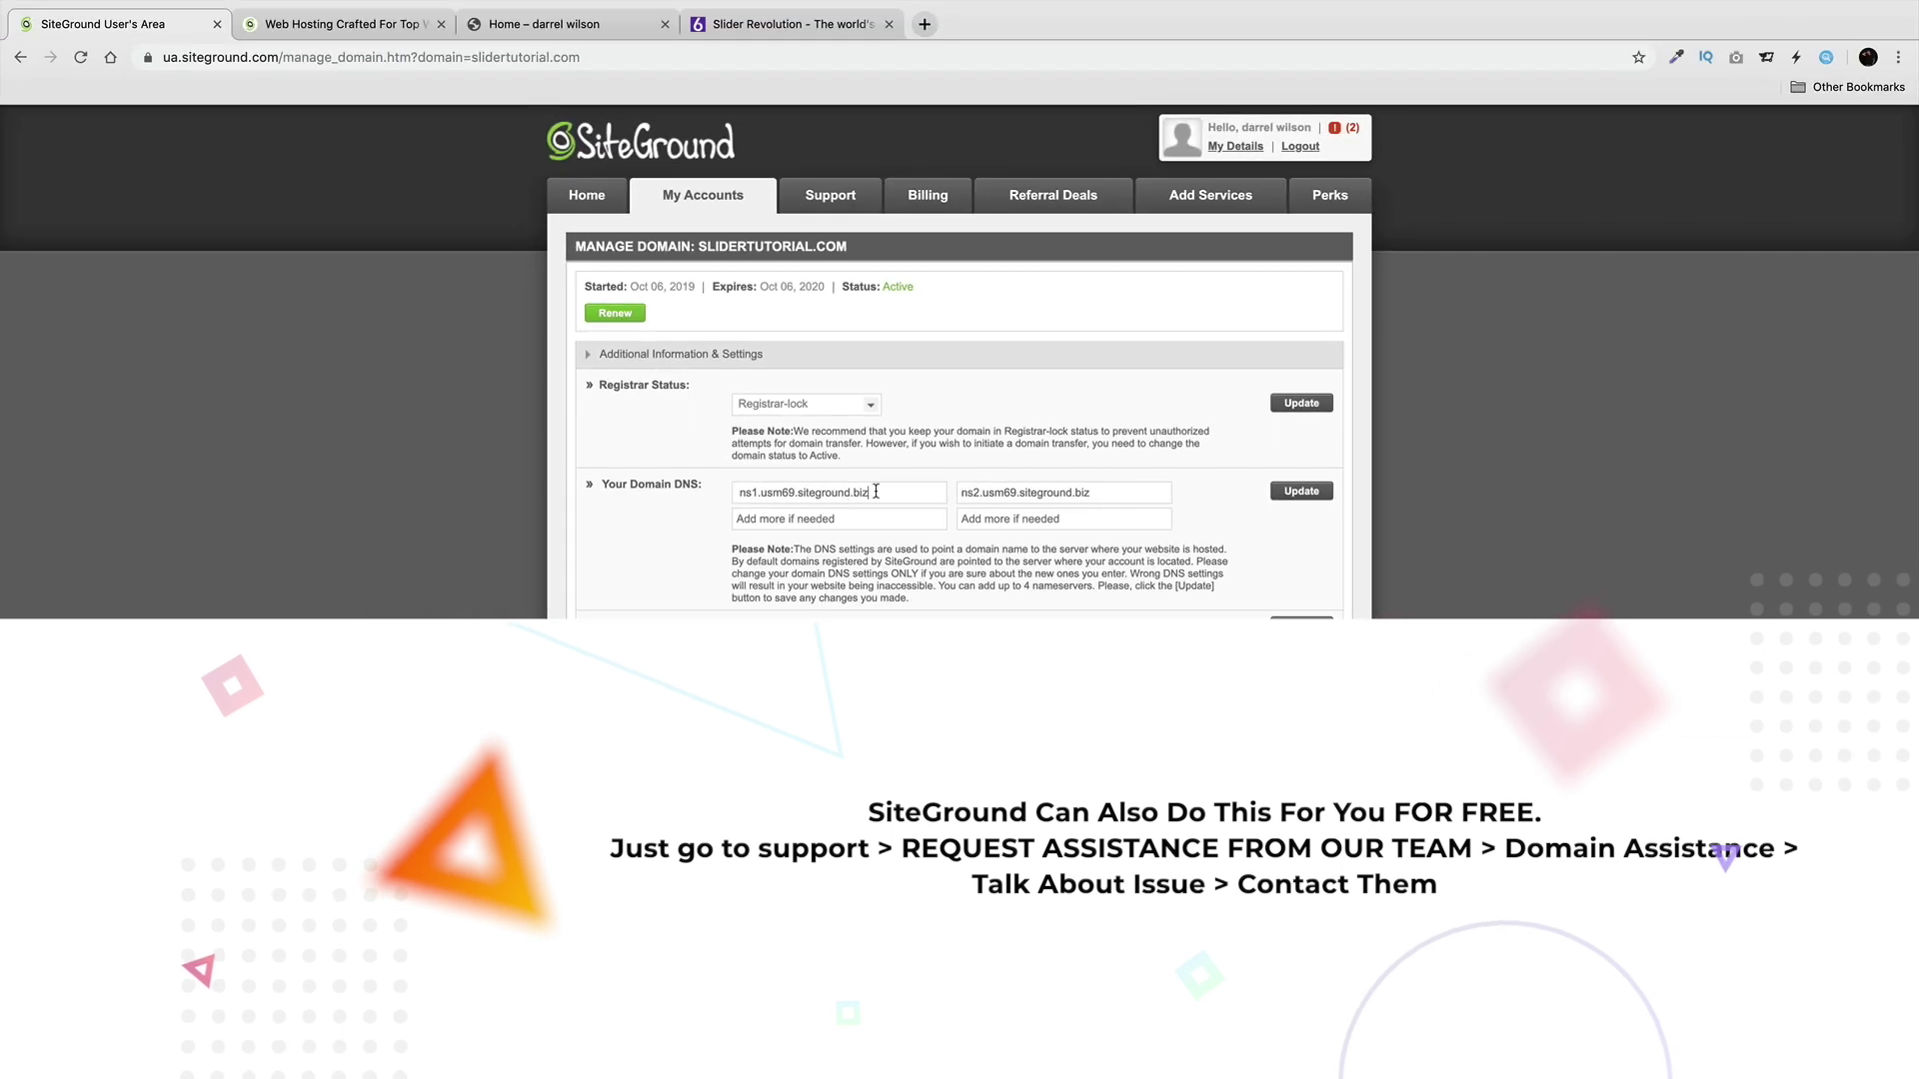
left_click(1299, 492)
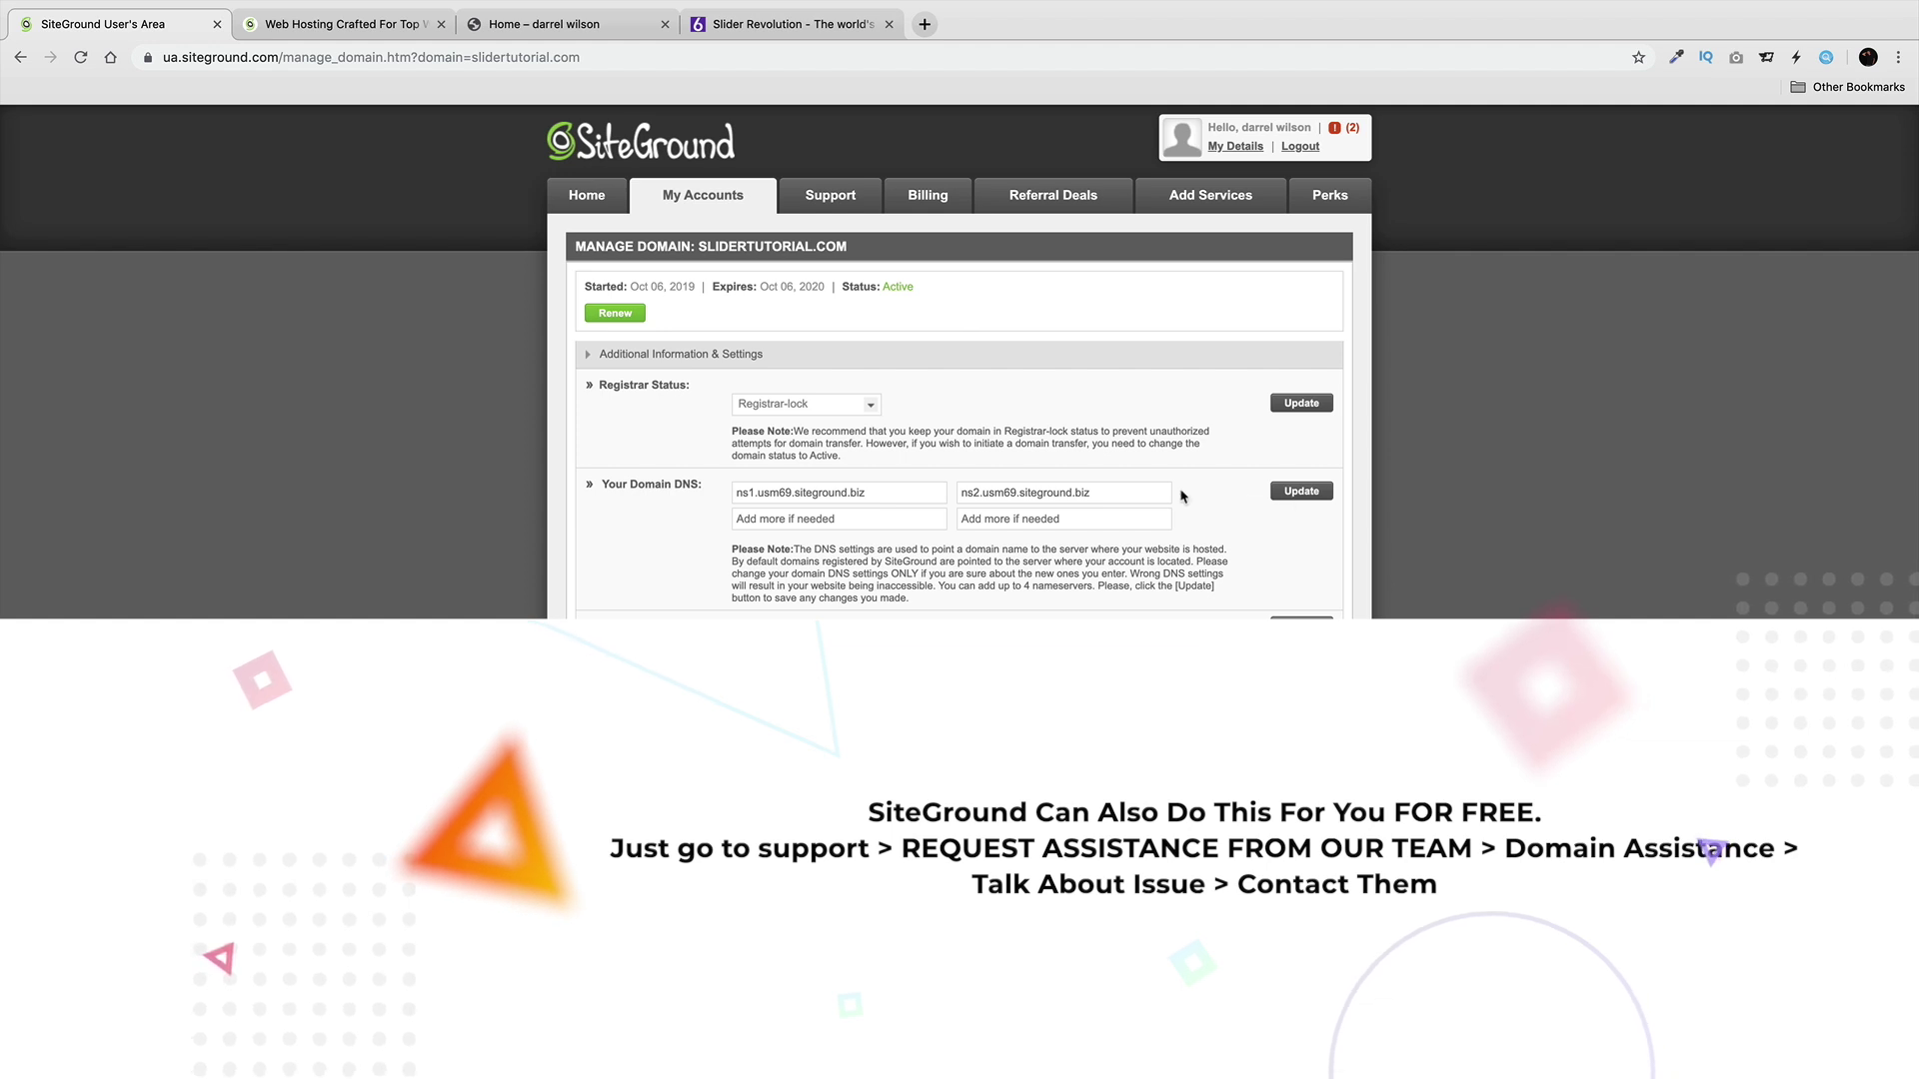
left_click(720, 201)
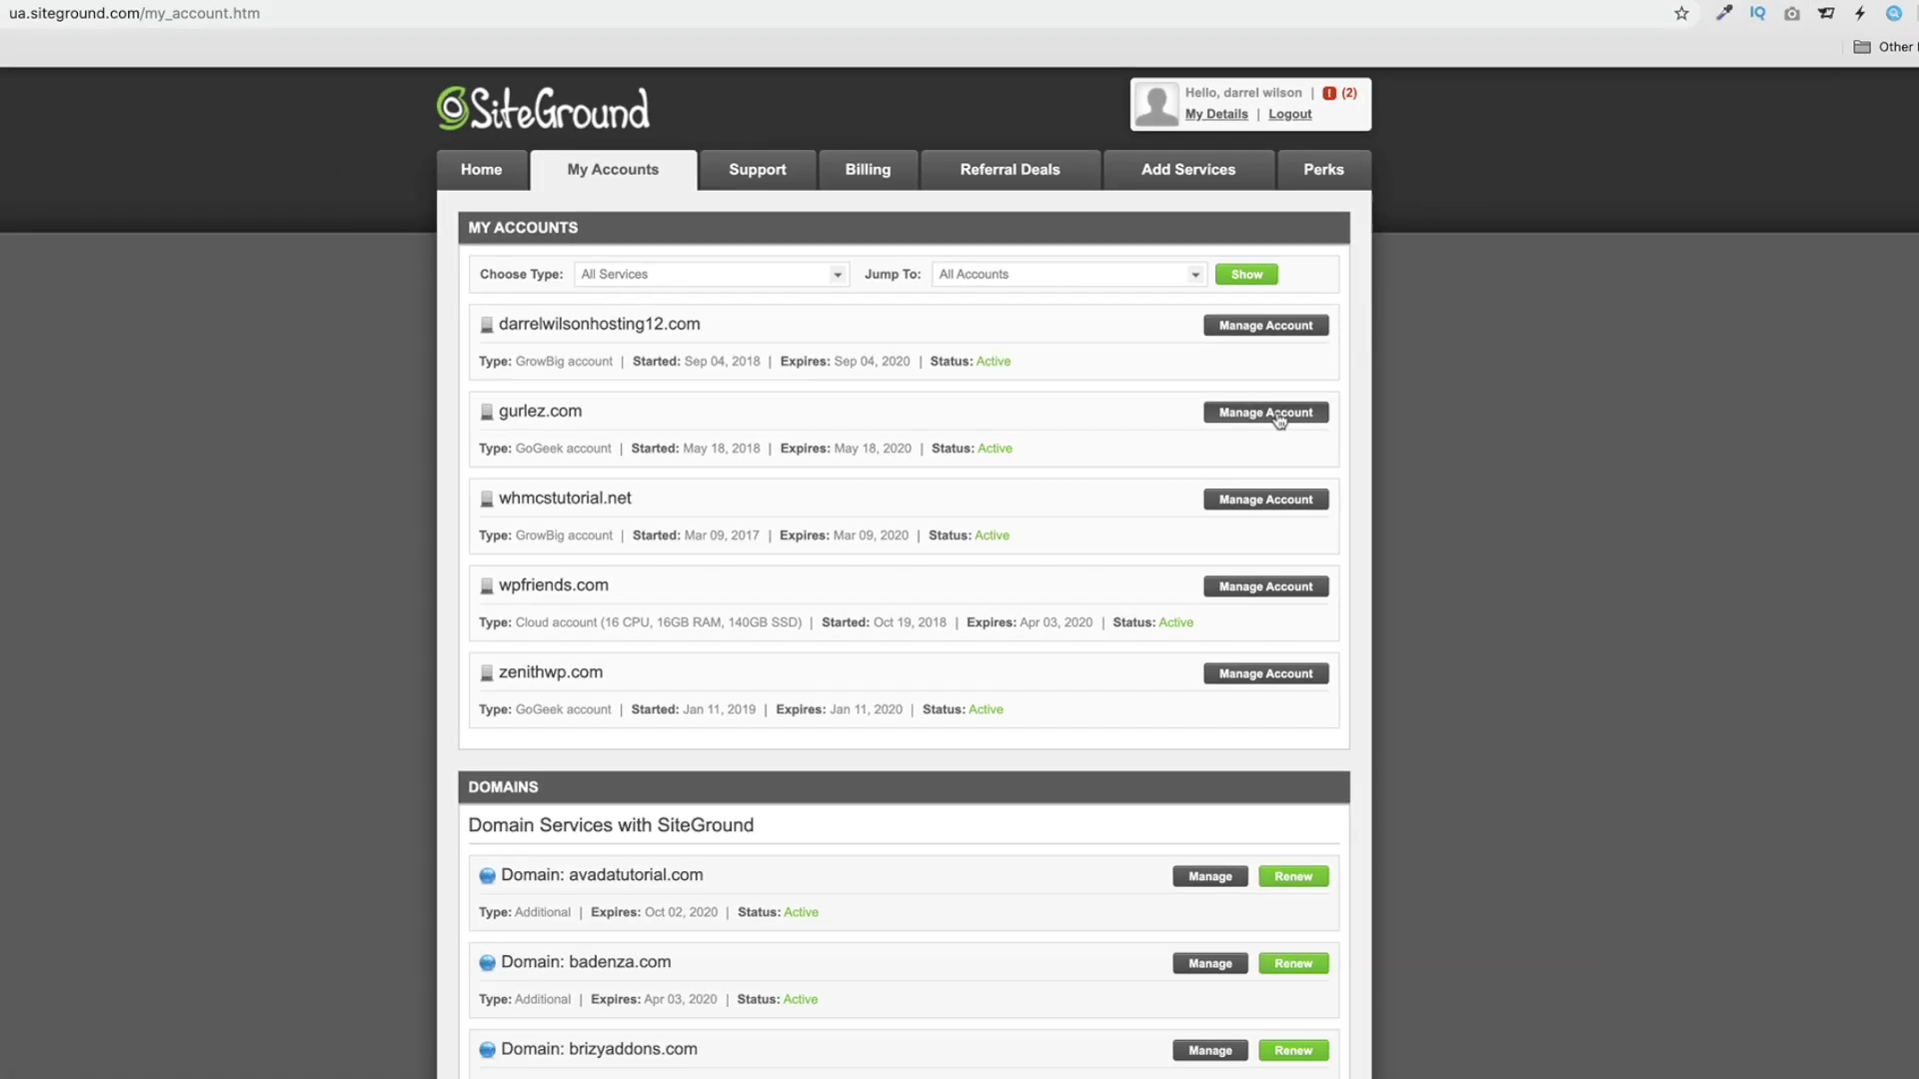
Reopen the cPanel of the gurlez.com GoGeek account.
left_click(1261, 428)
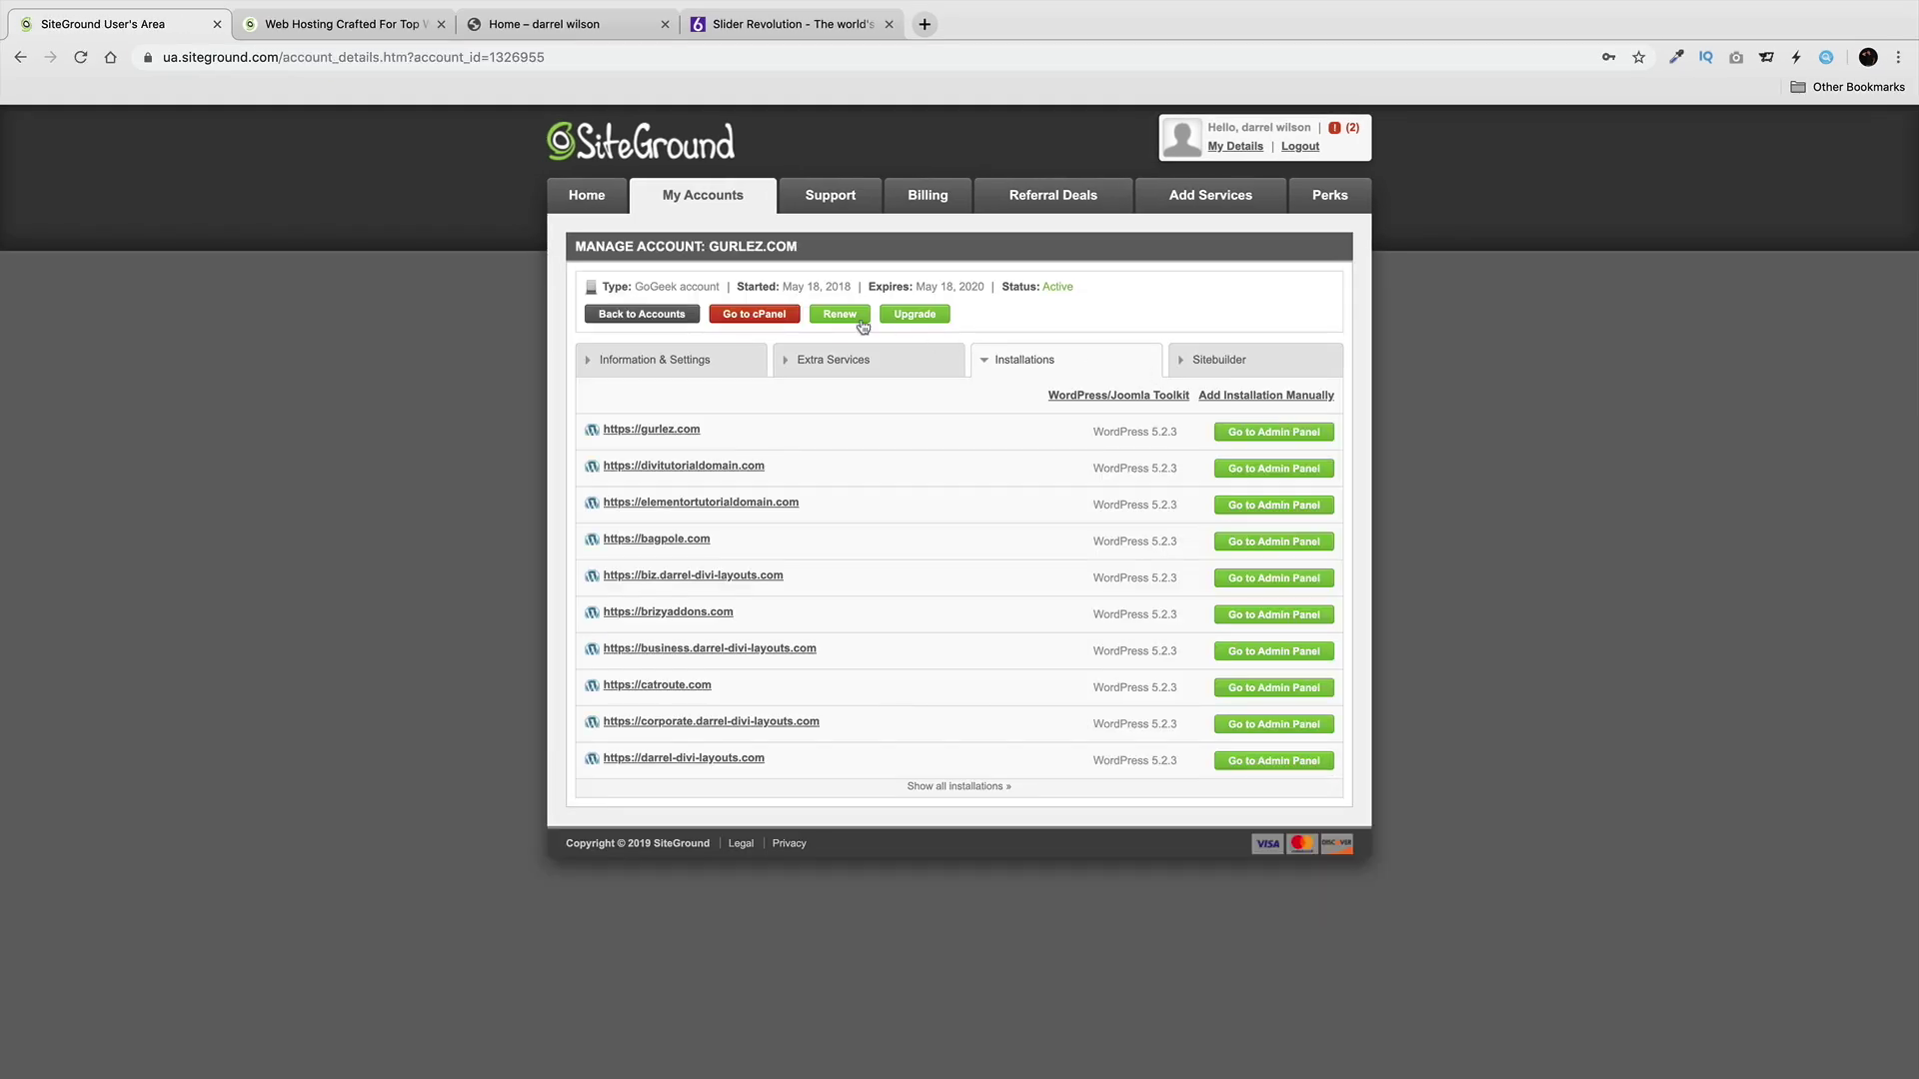
left_click(761, 317)
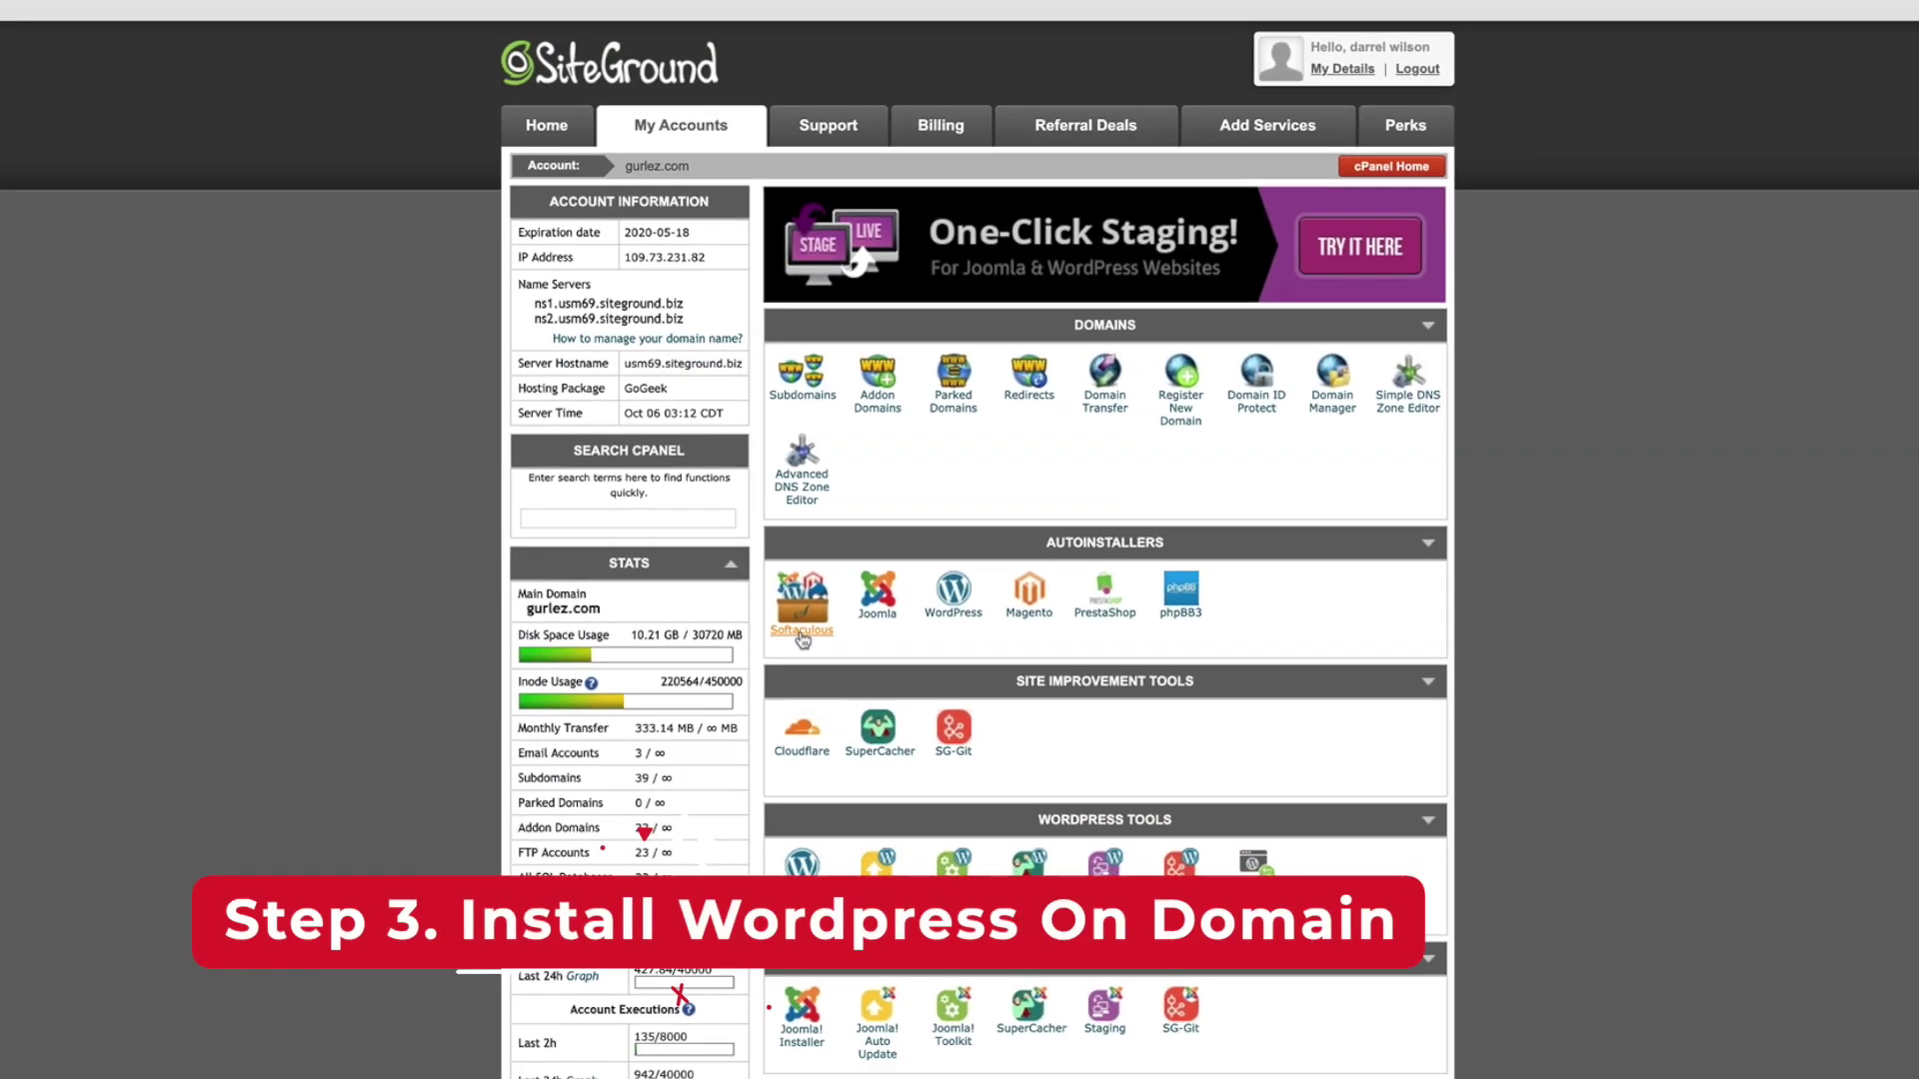
Start a new WordPress installation from Softaculous under Autoinstallers.
left_click(802, 631)
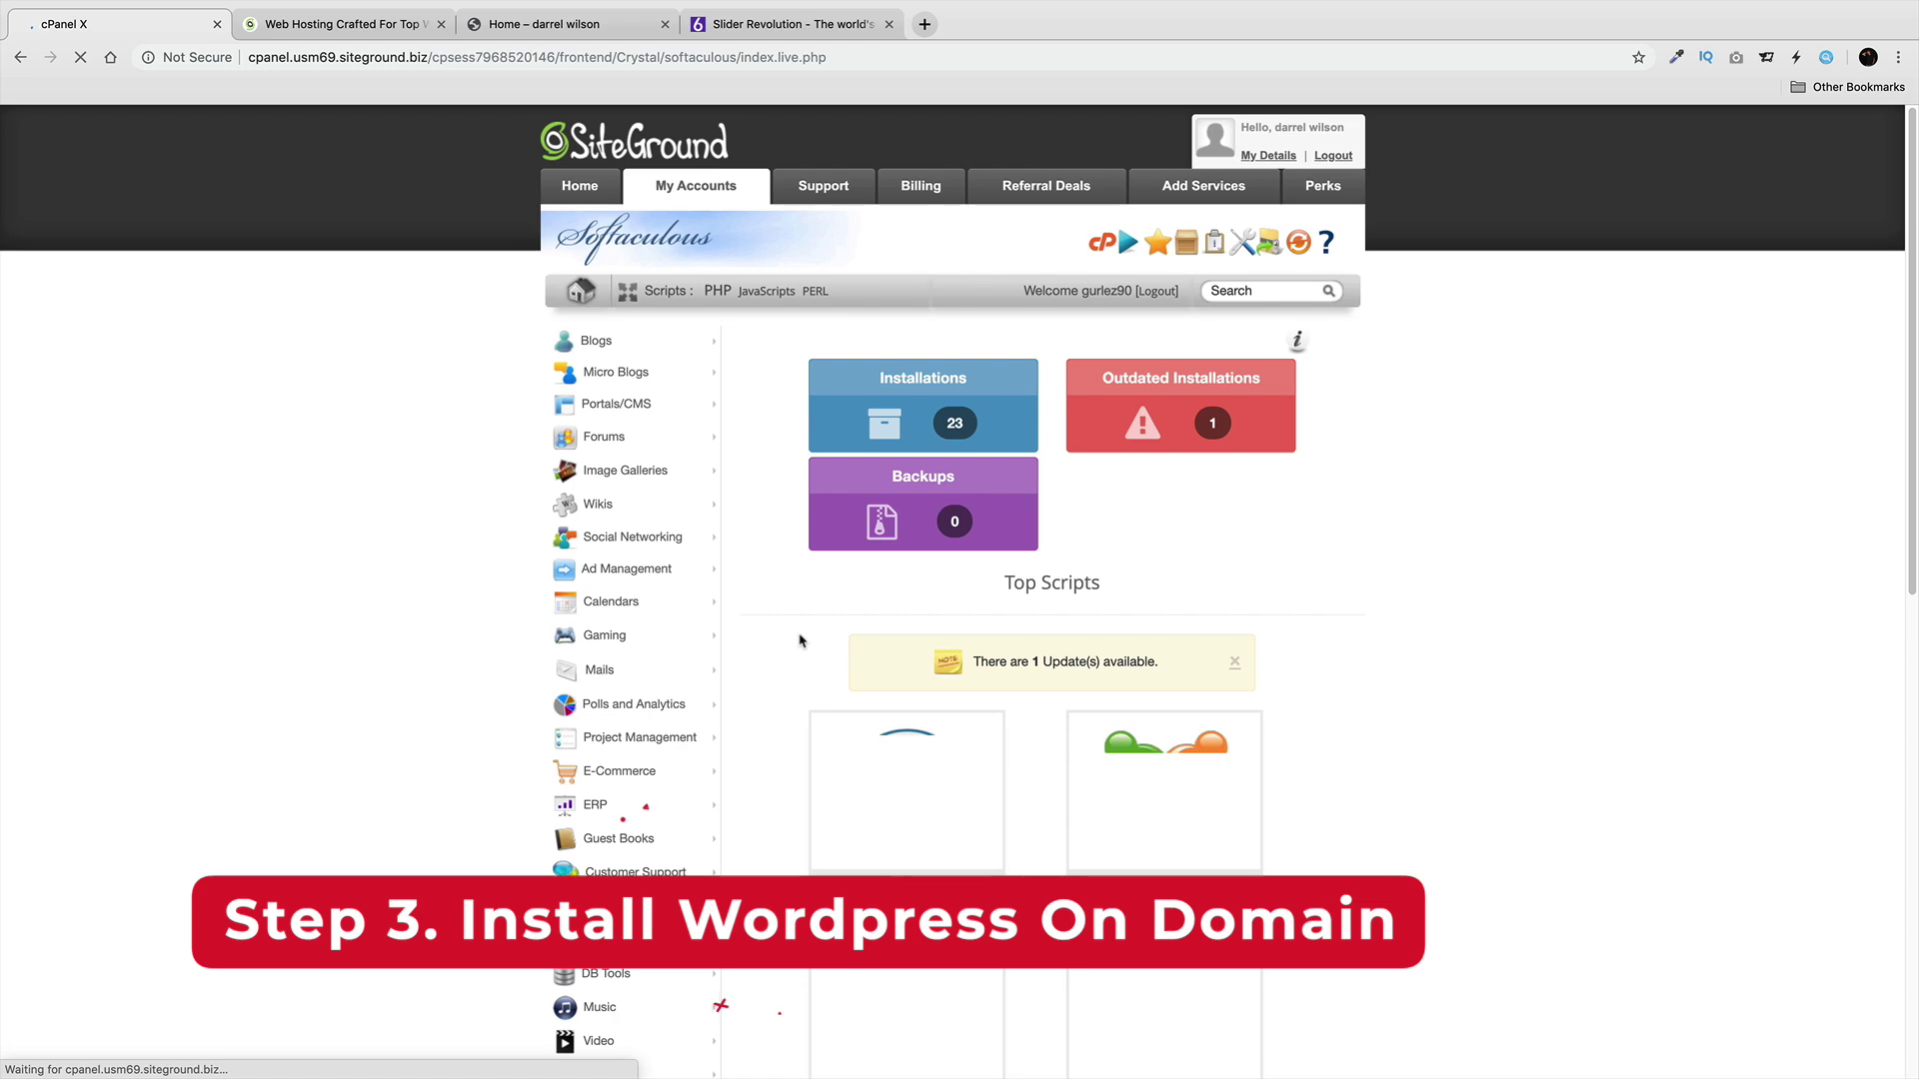
scroll(889, 627, "down", 1)
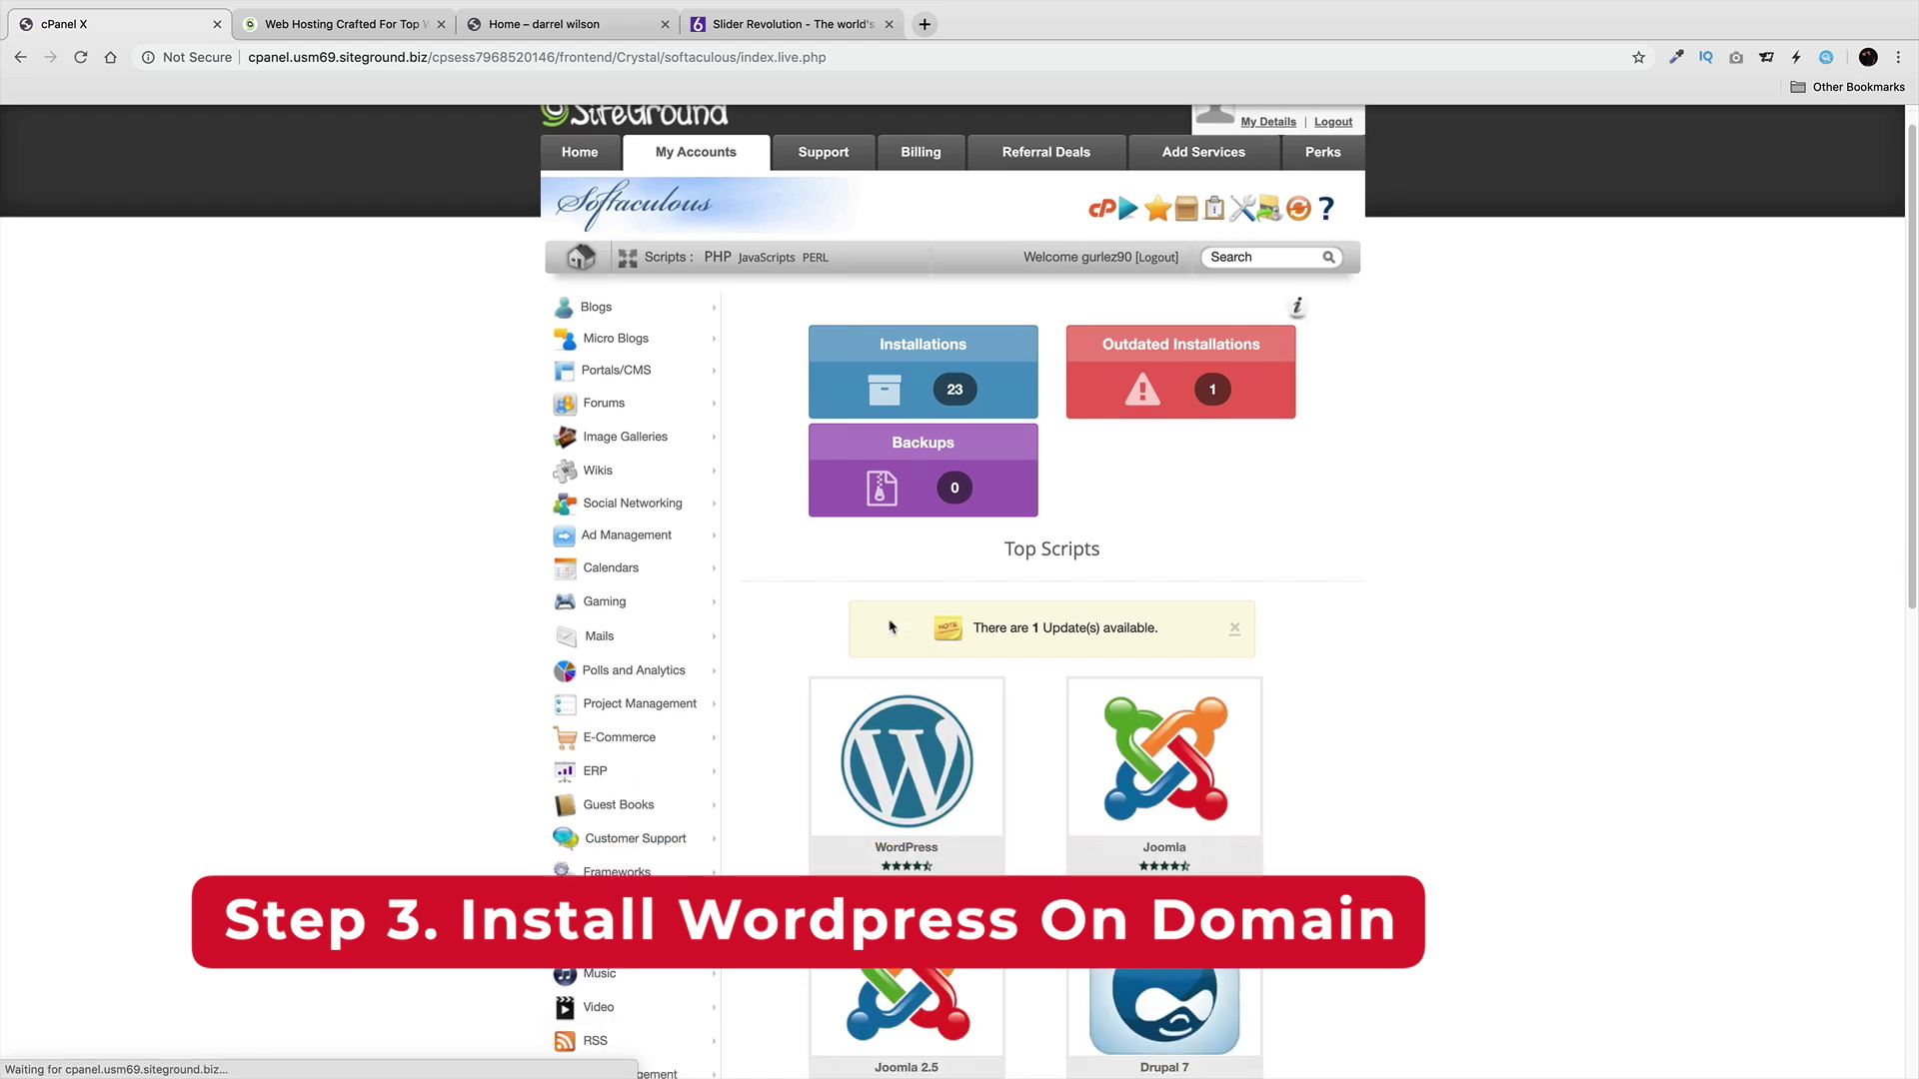
scroll(889, 626, "down", 3)
mouse_move(850, 671)
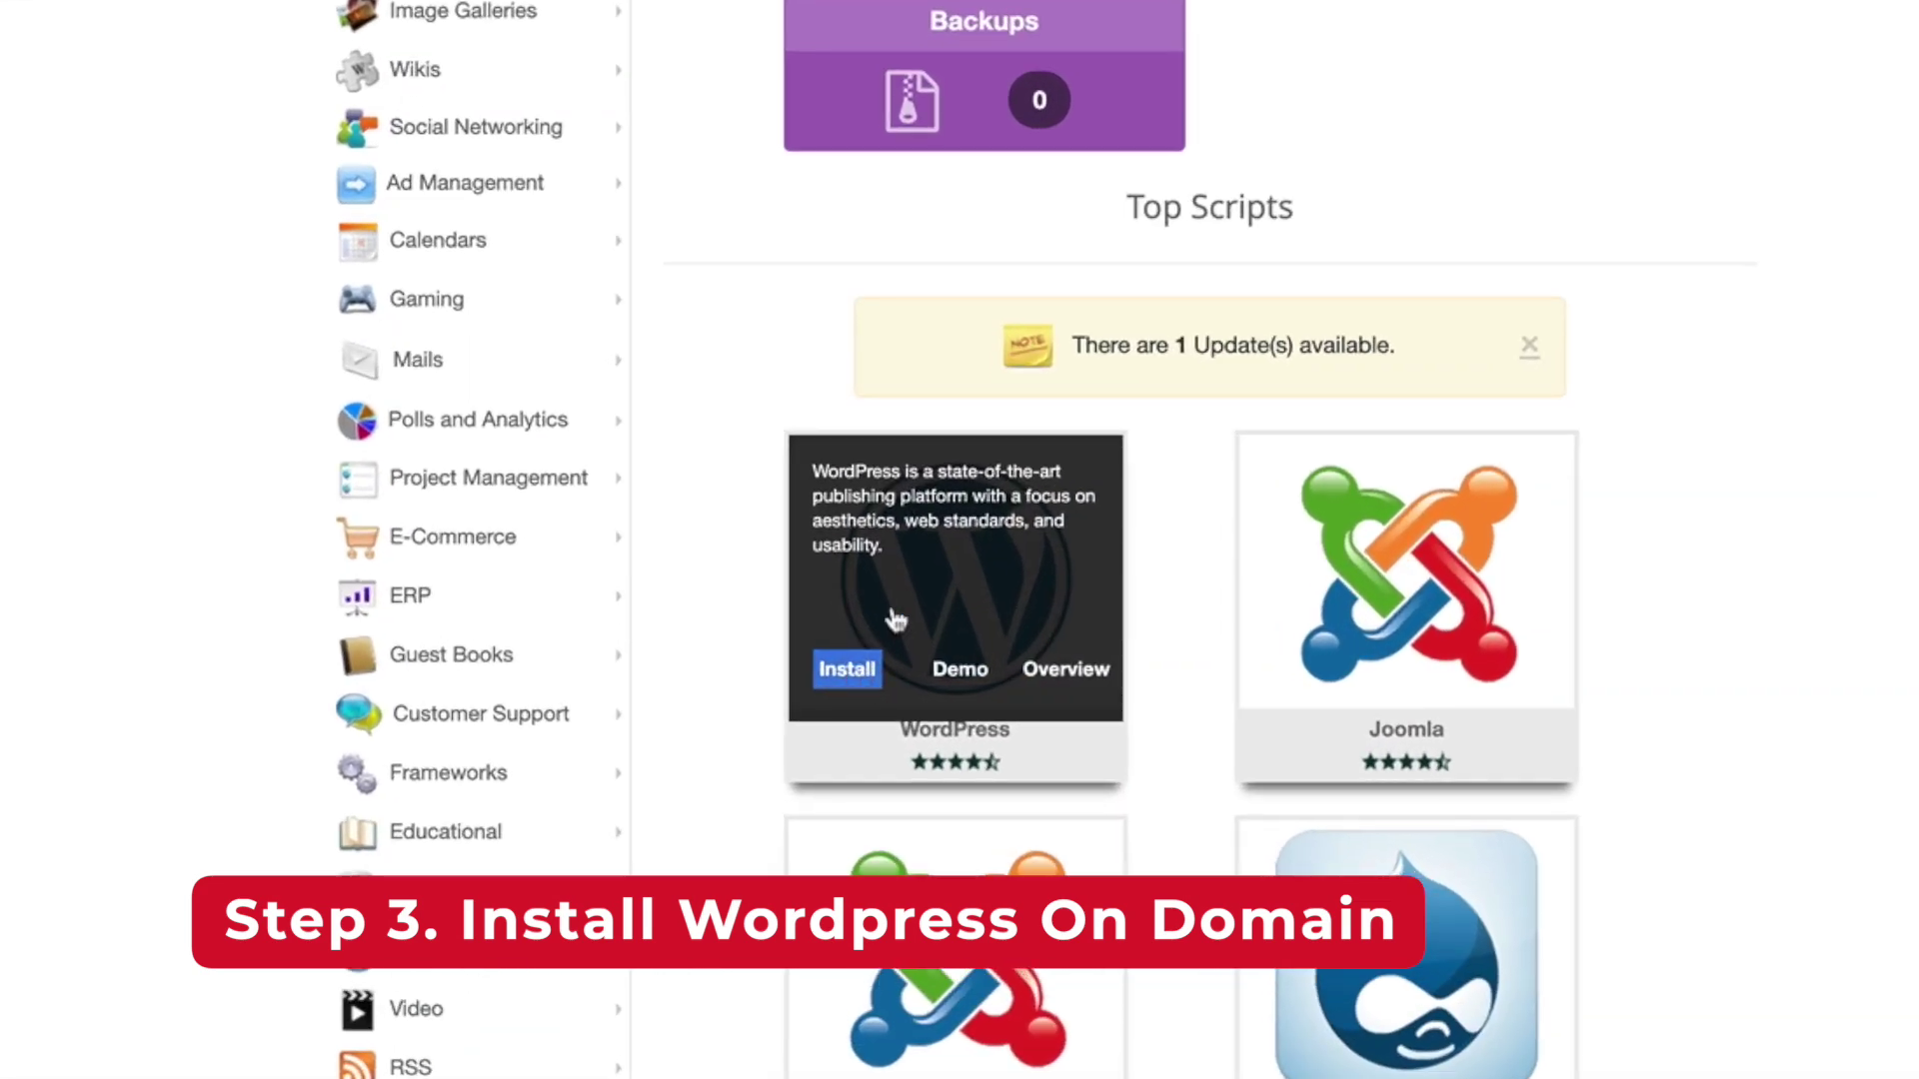
left_click(917, 639)
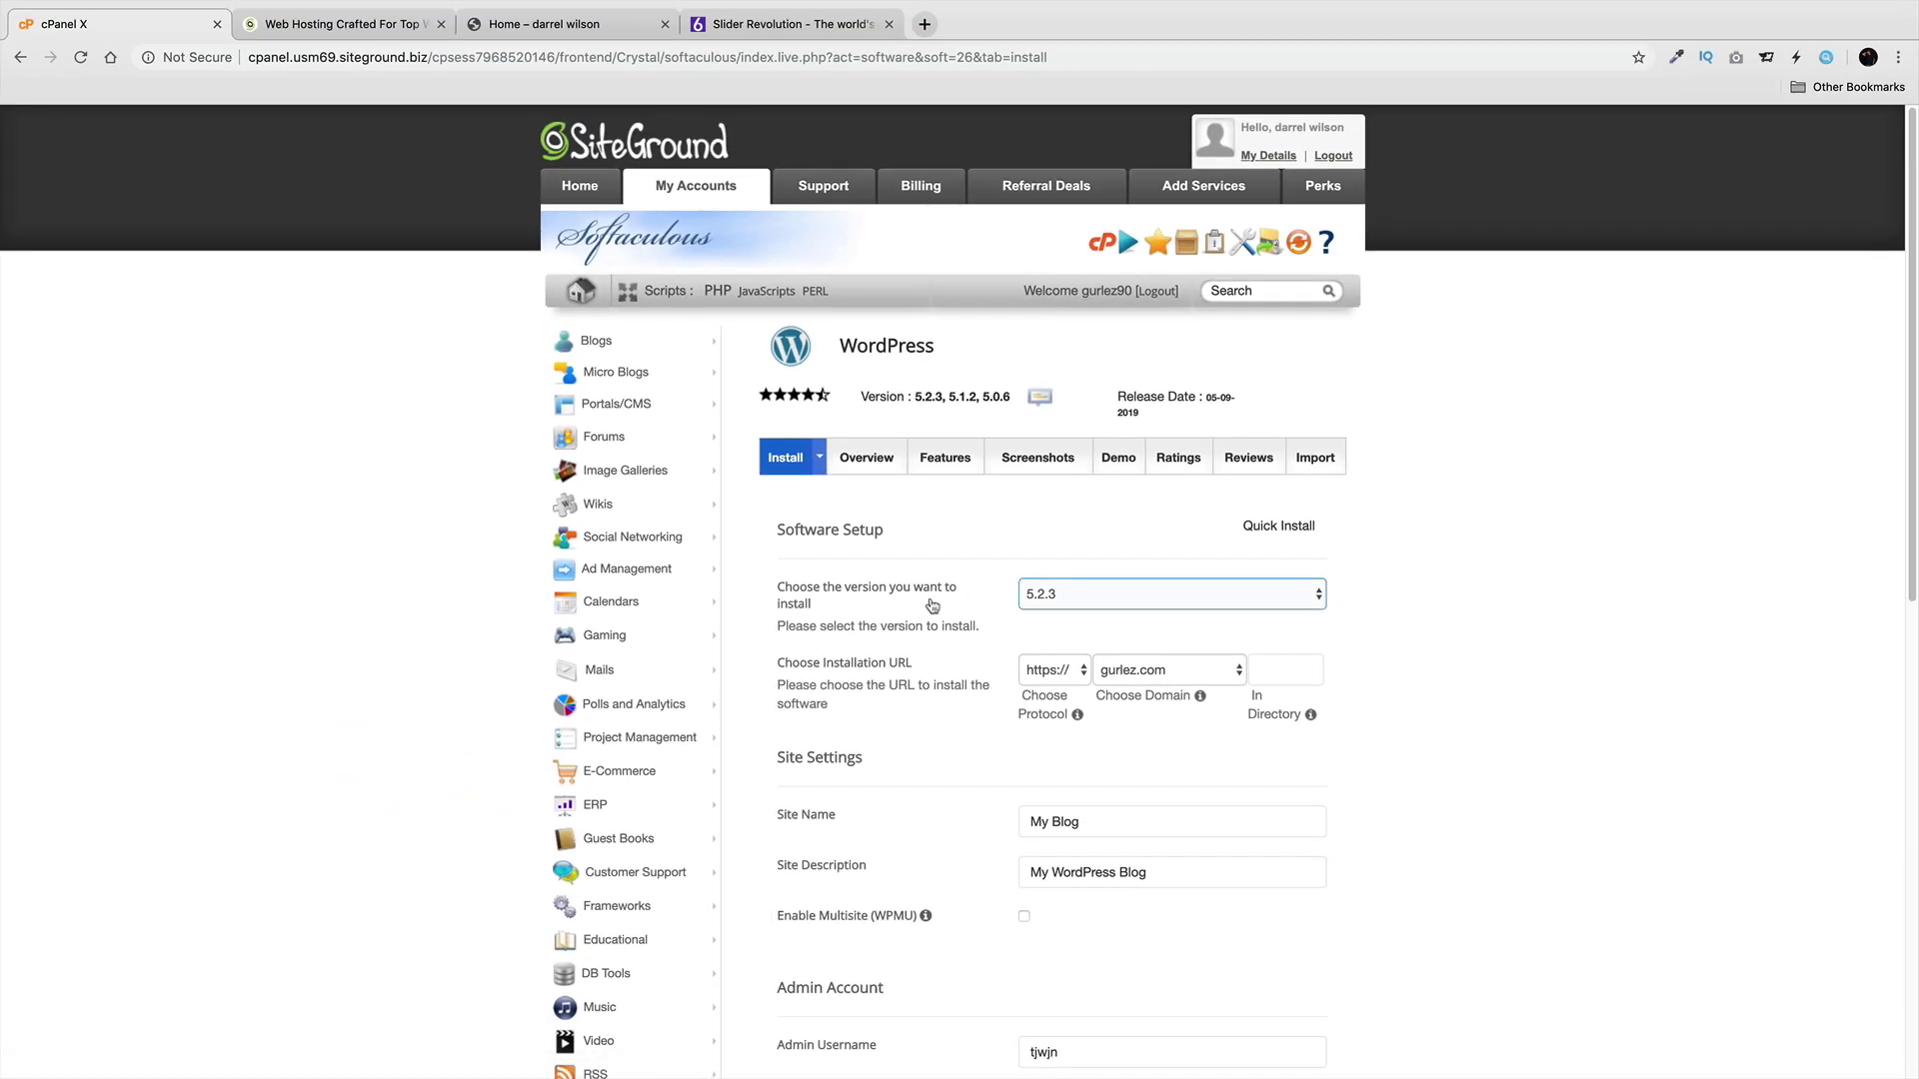
scroll(931, 609, "down", 2)
scroll(931, 608, "down", 2)
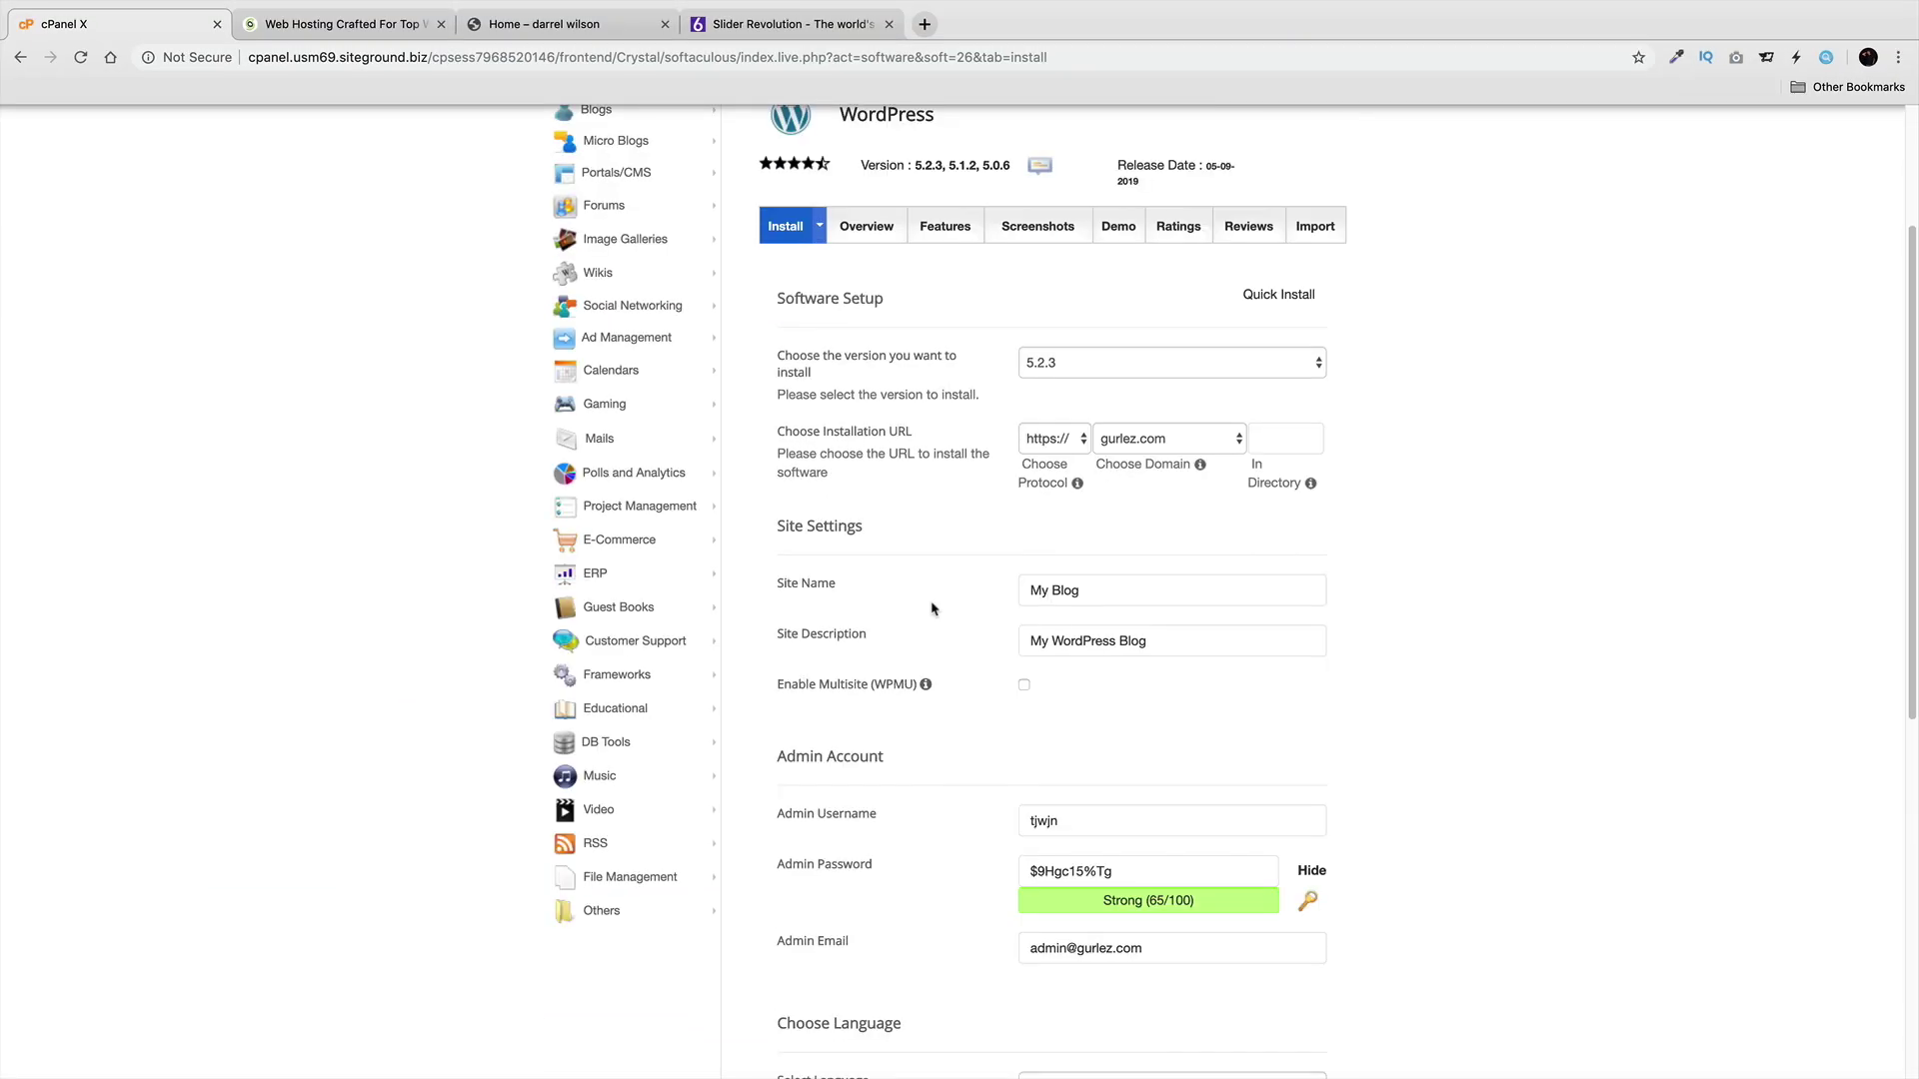
scroll(932, 608, "up", 1)
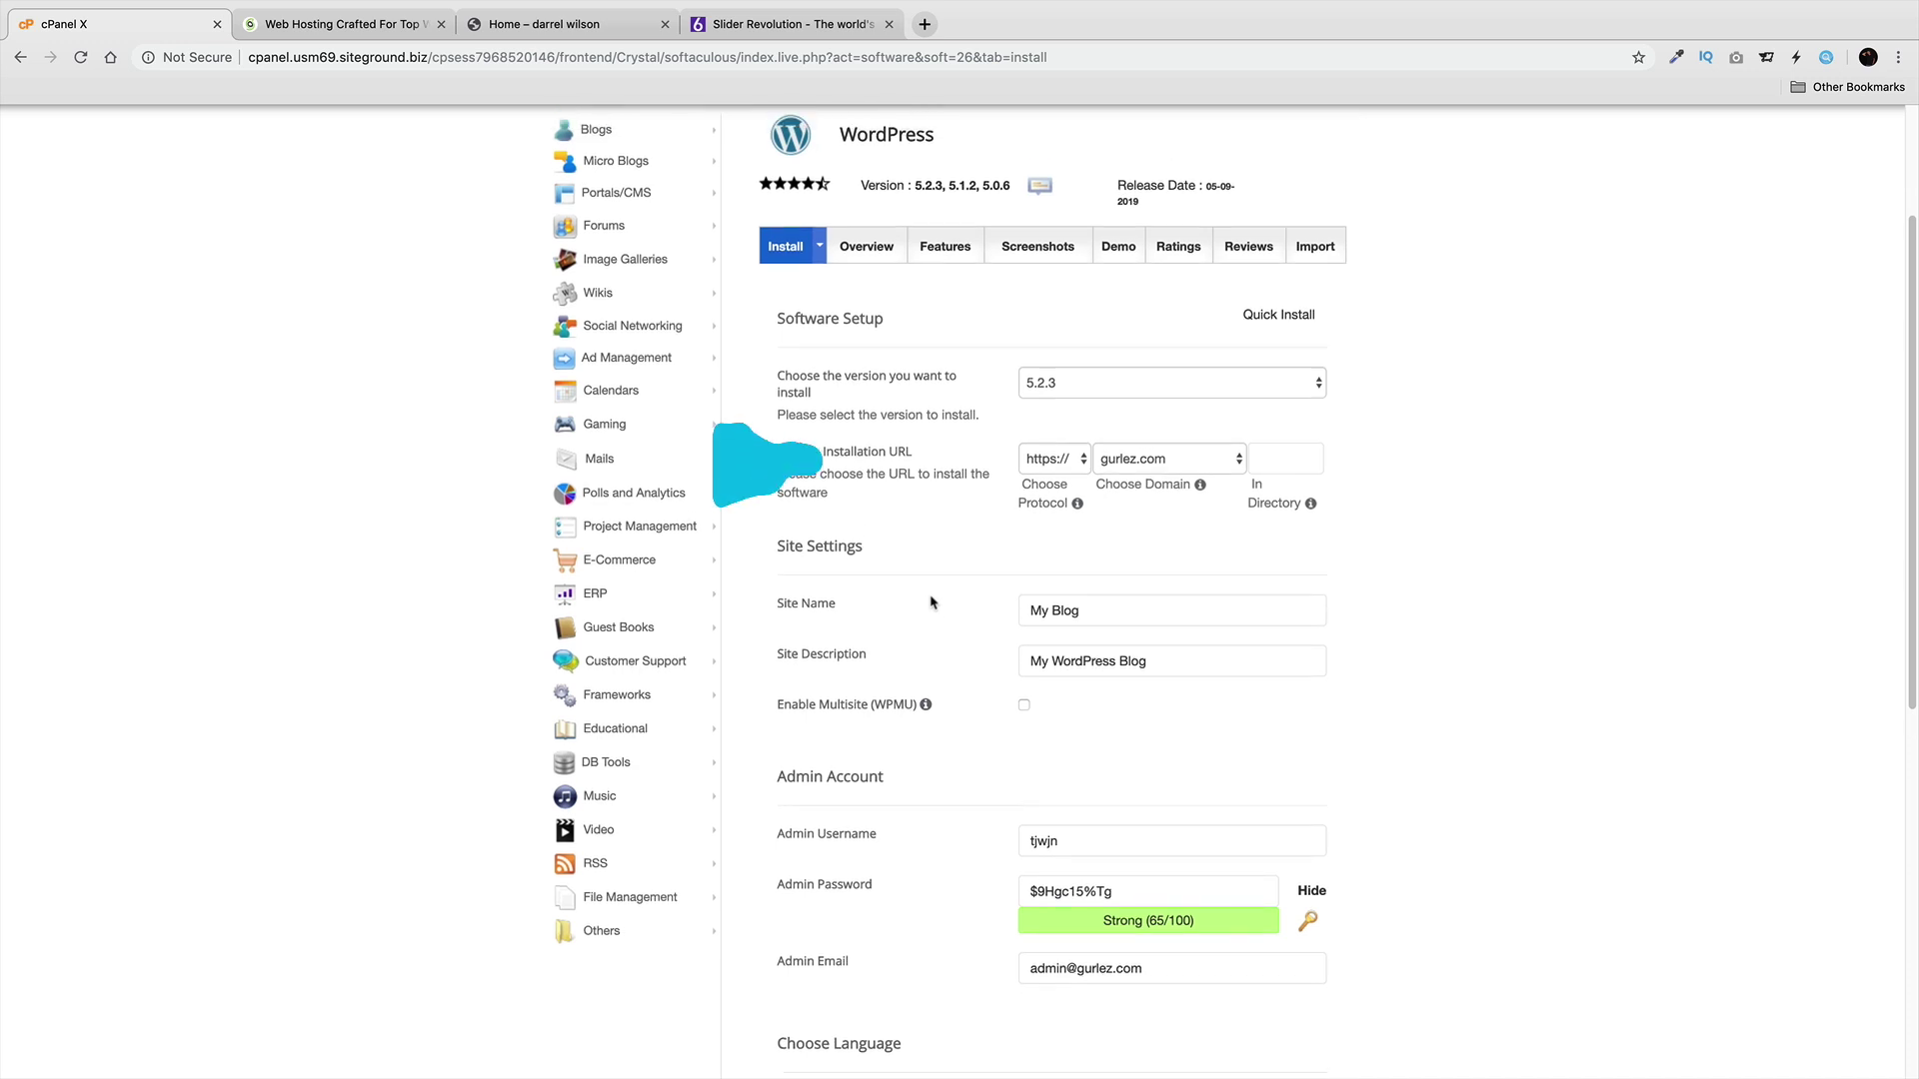
Choose slidertutorial.com as the WordPress installation domain.
left_click(1142, 462)
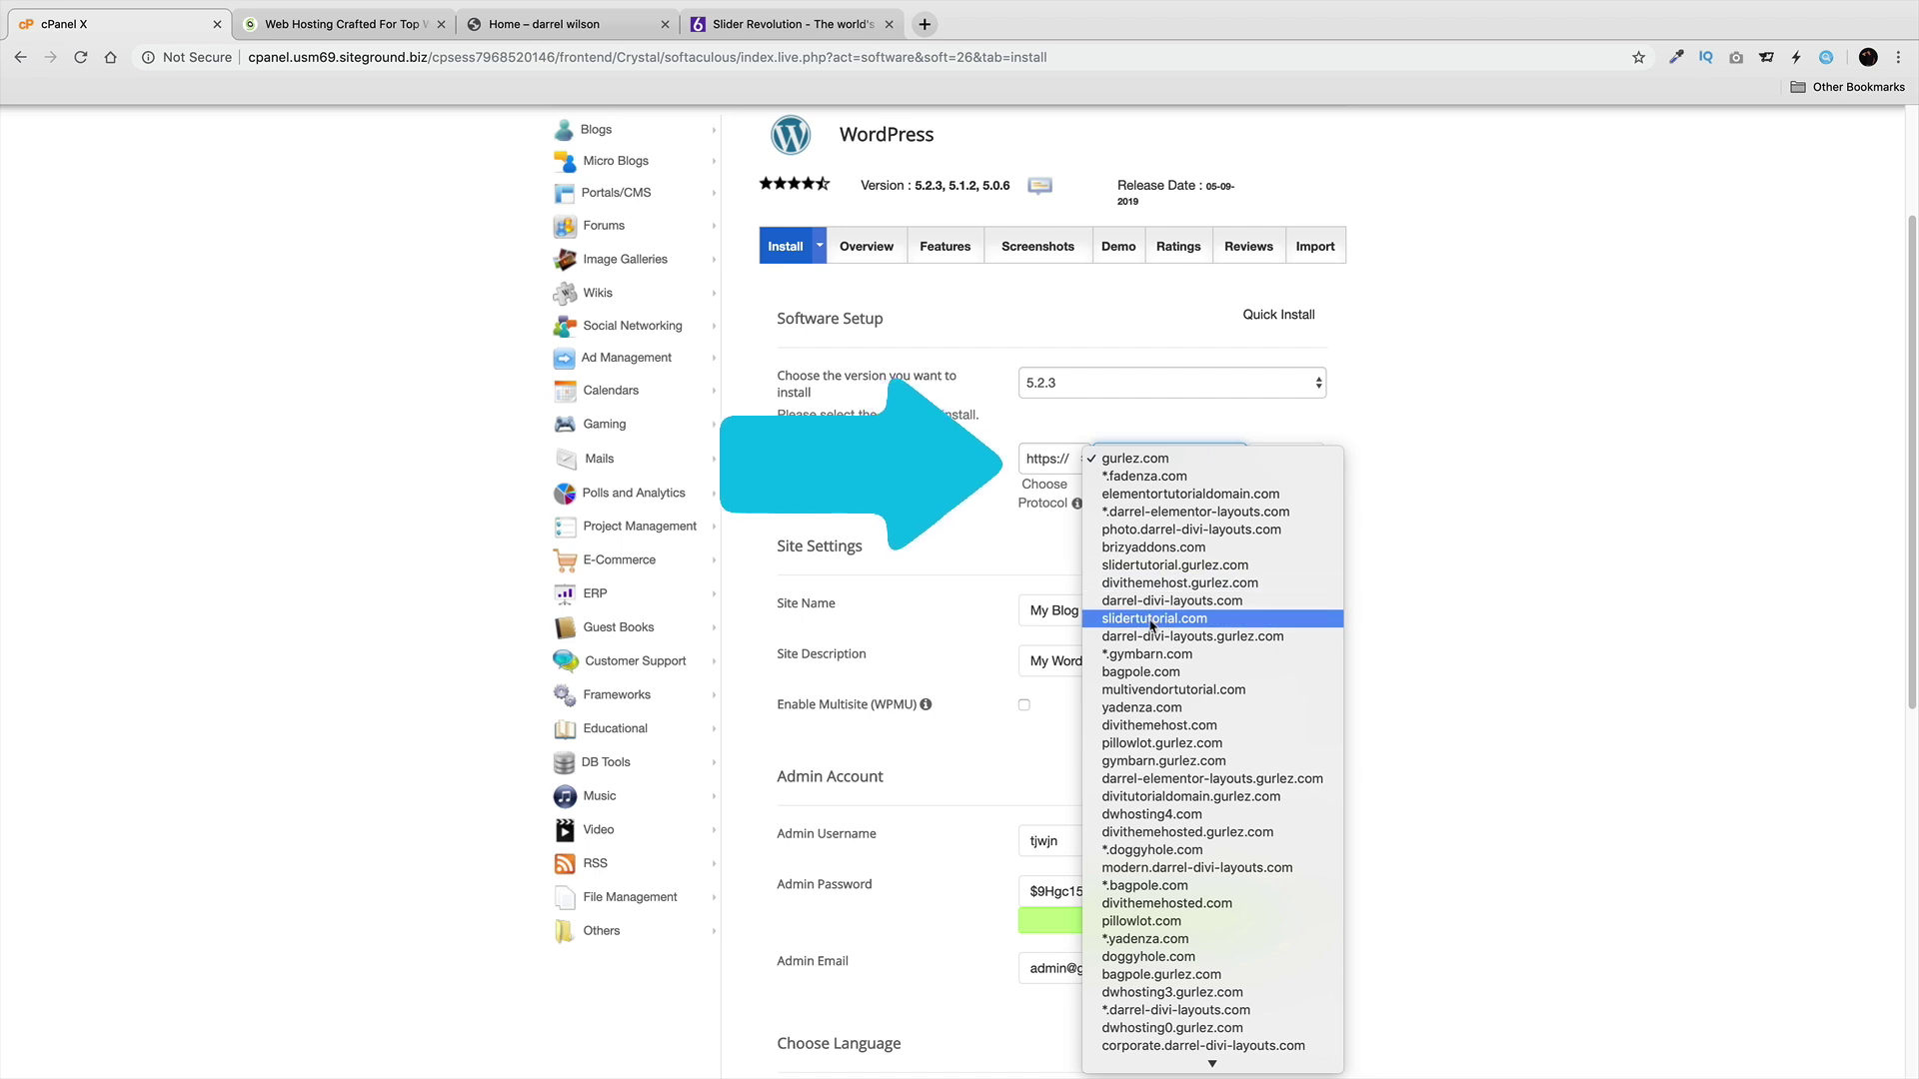
left_click(1326, 620)
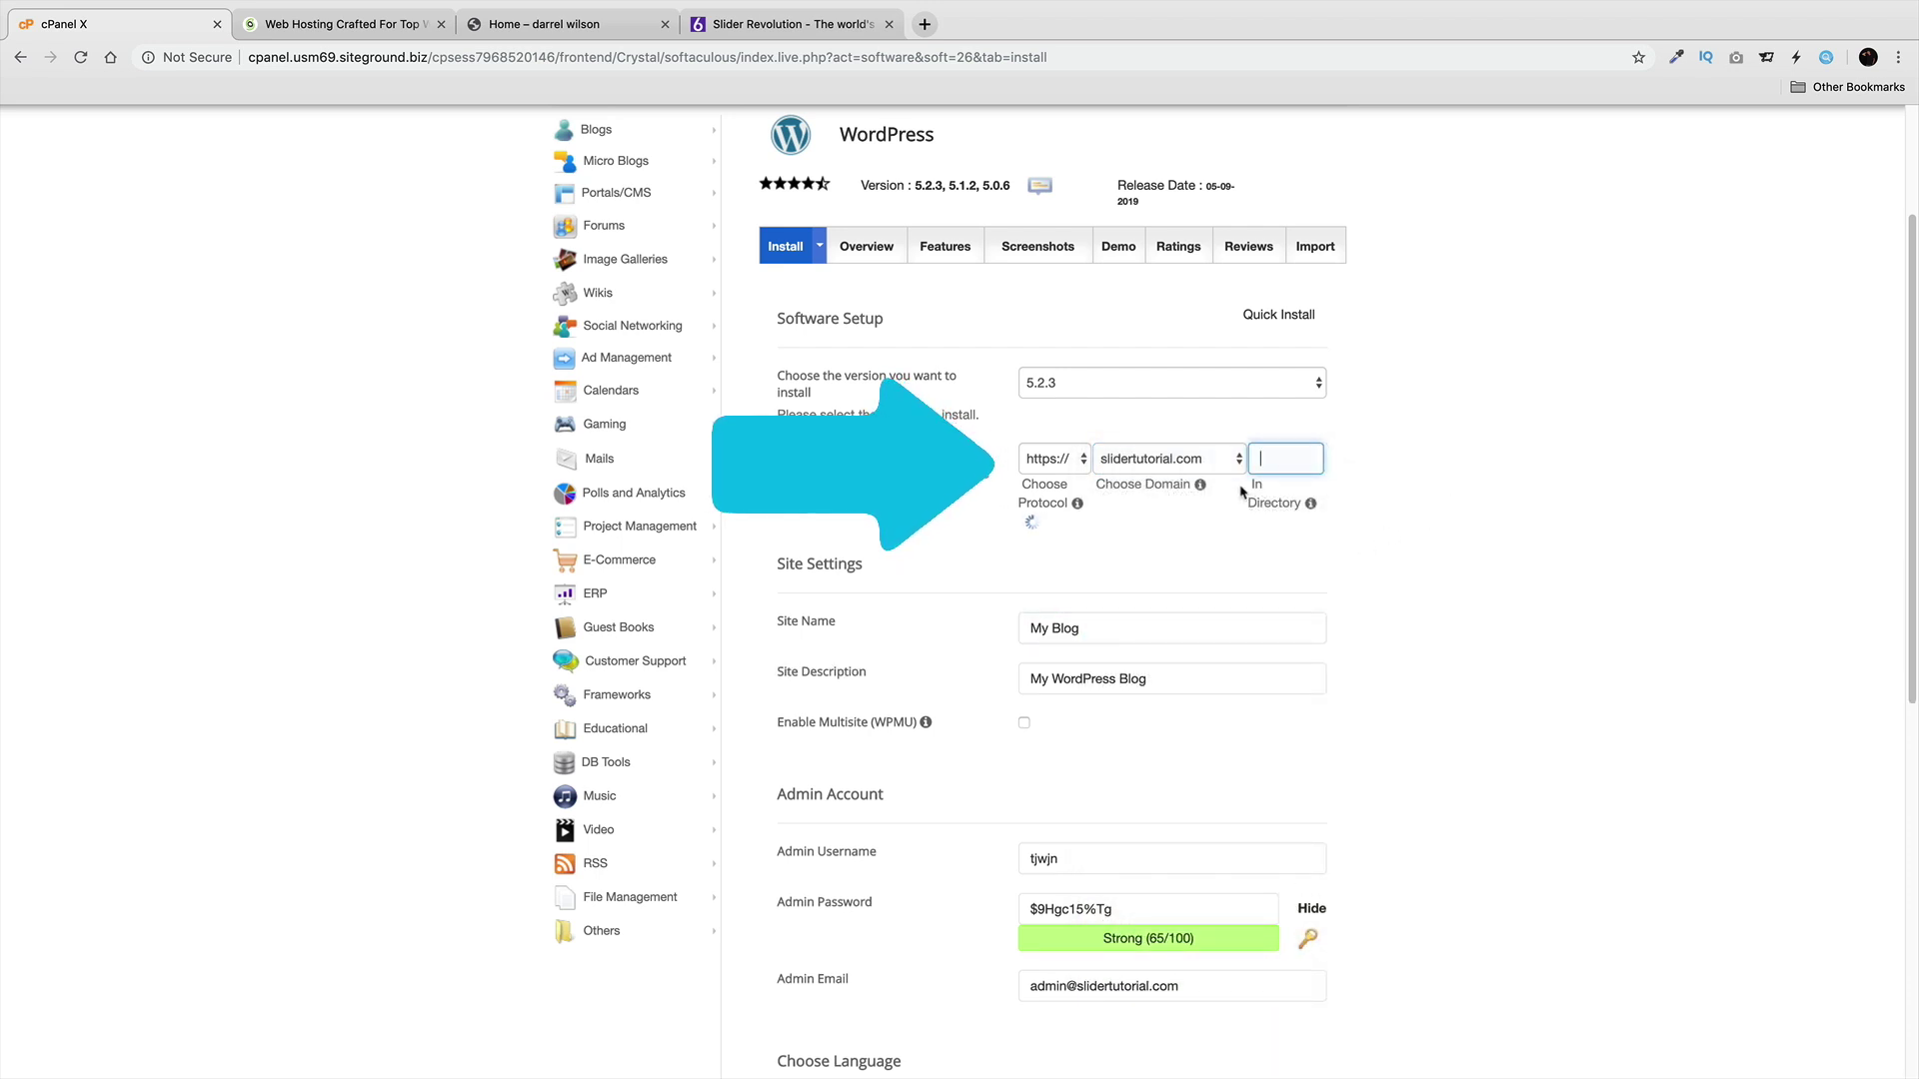
key("Tab")
scroll(1399, 573, "down", 3)
scroll(1427, 573, "up", 4)
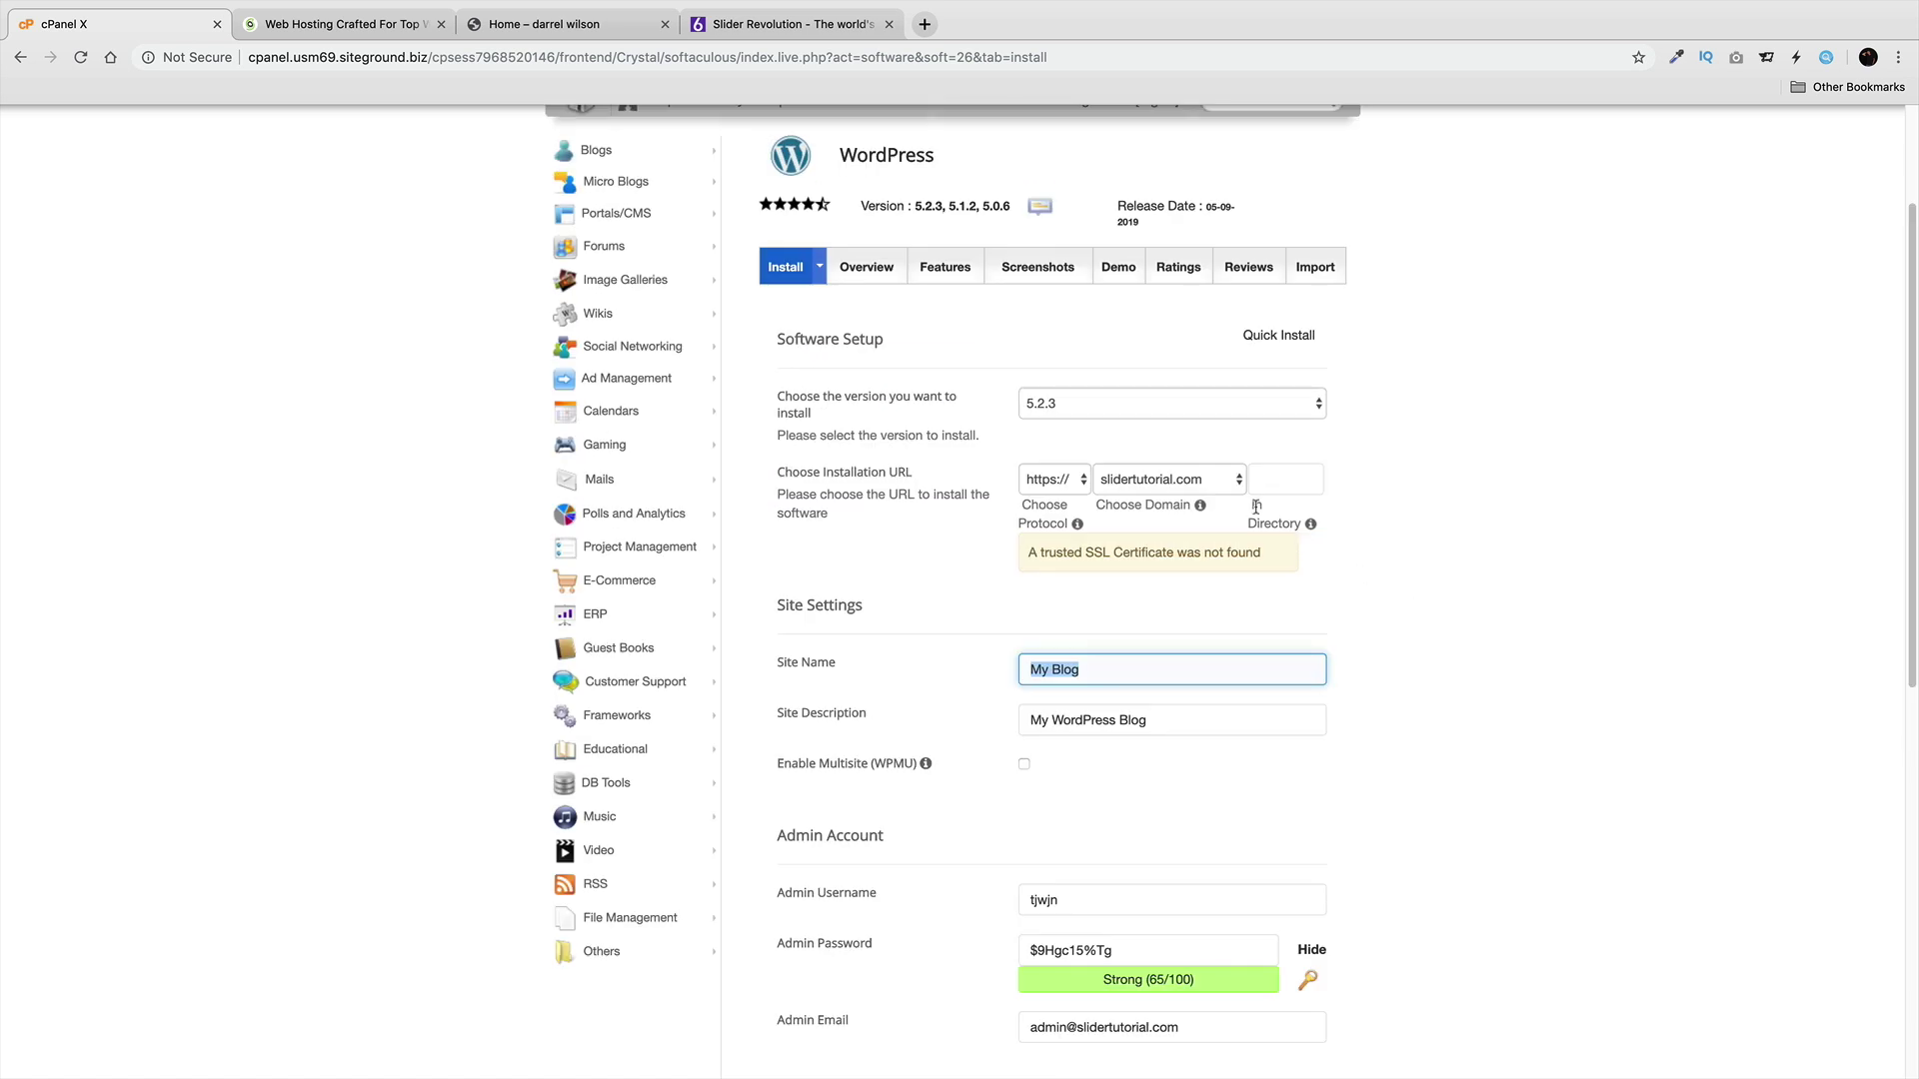
left_click(1065, 480)
left_click(1068, 481)
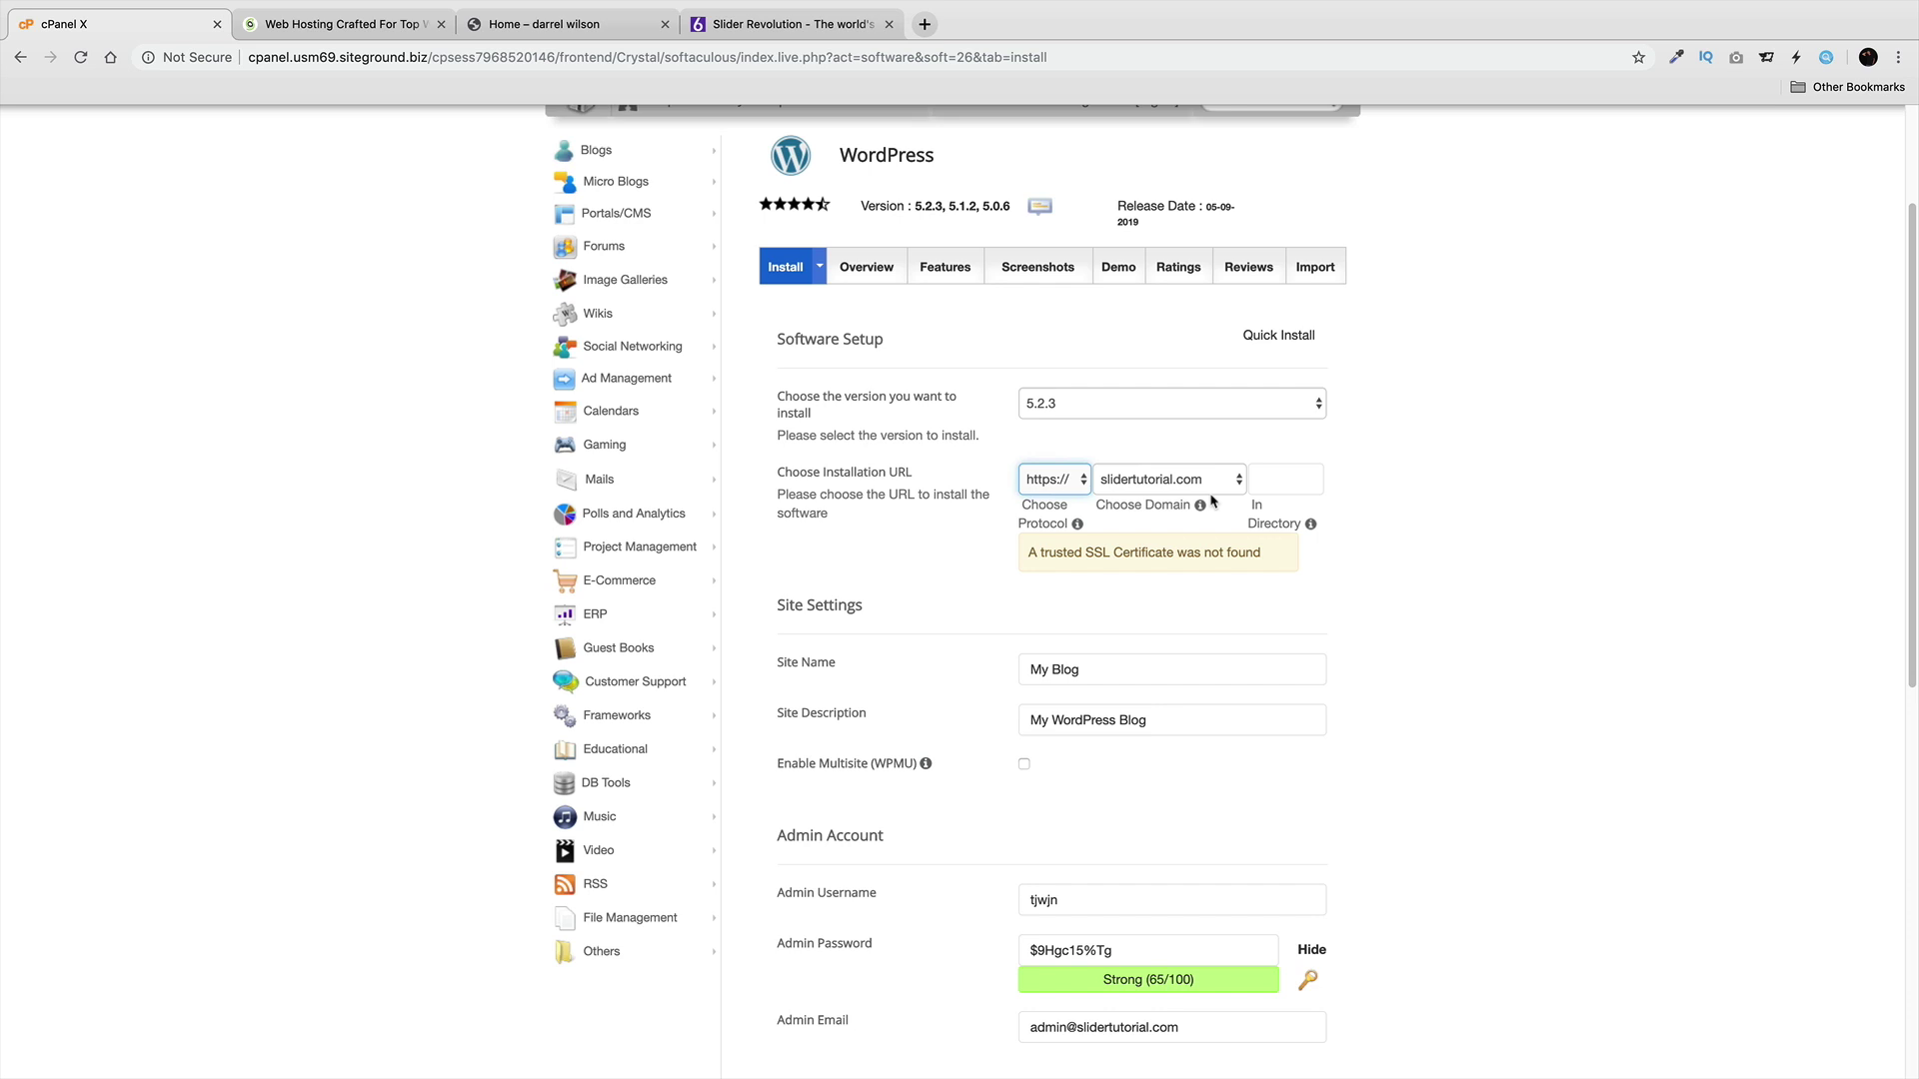
scroll(1212, 501, "down", 1)
left_click(1064, 479)
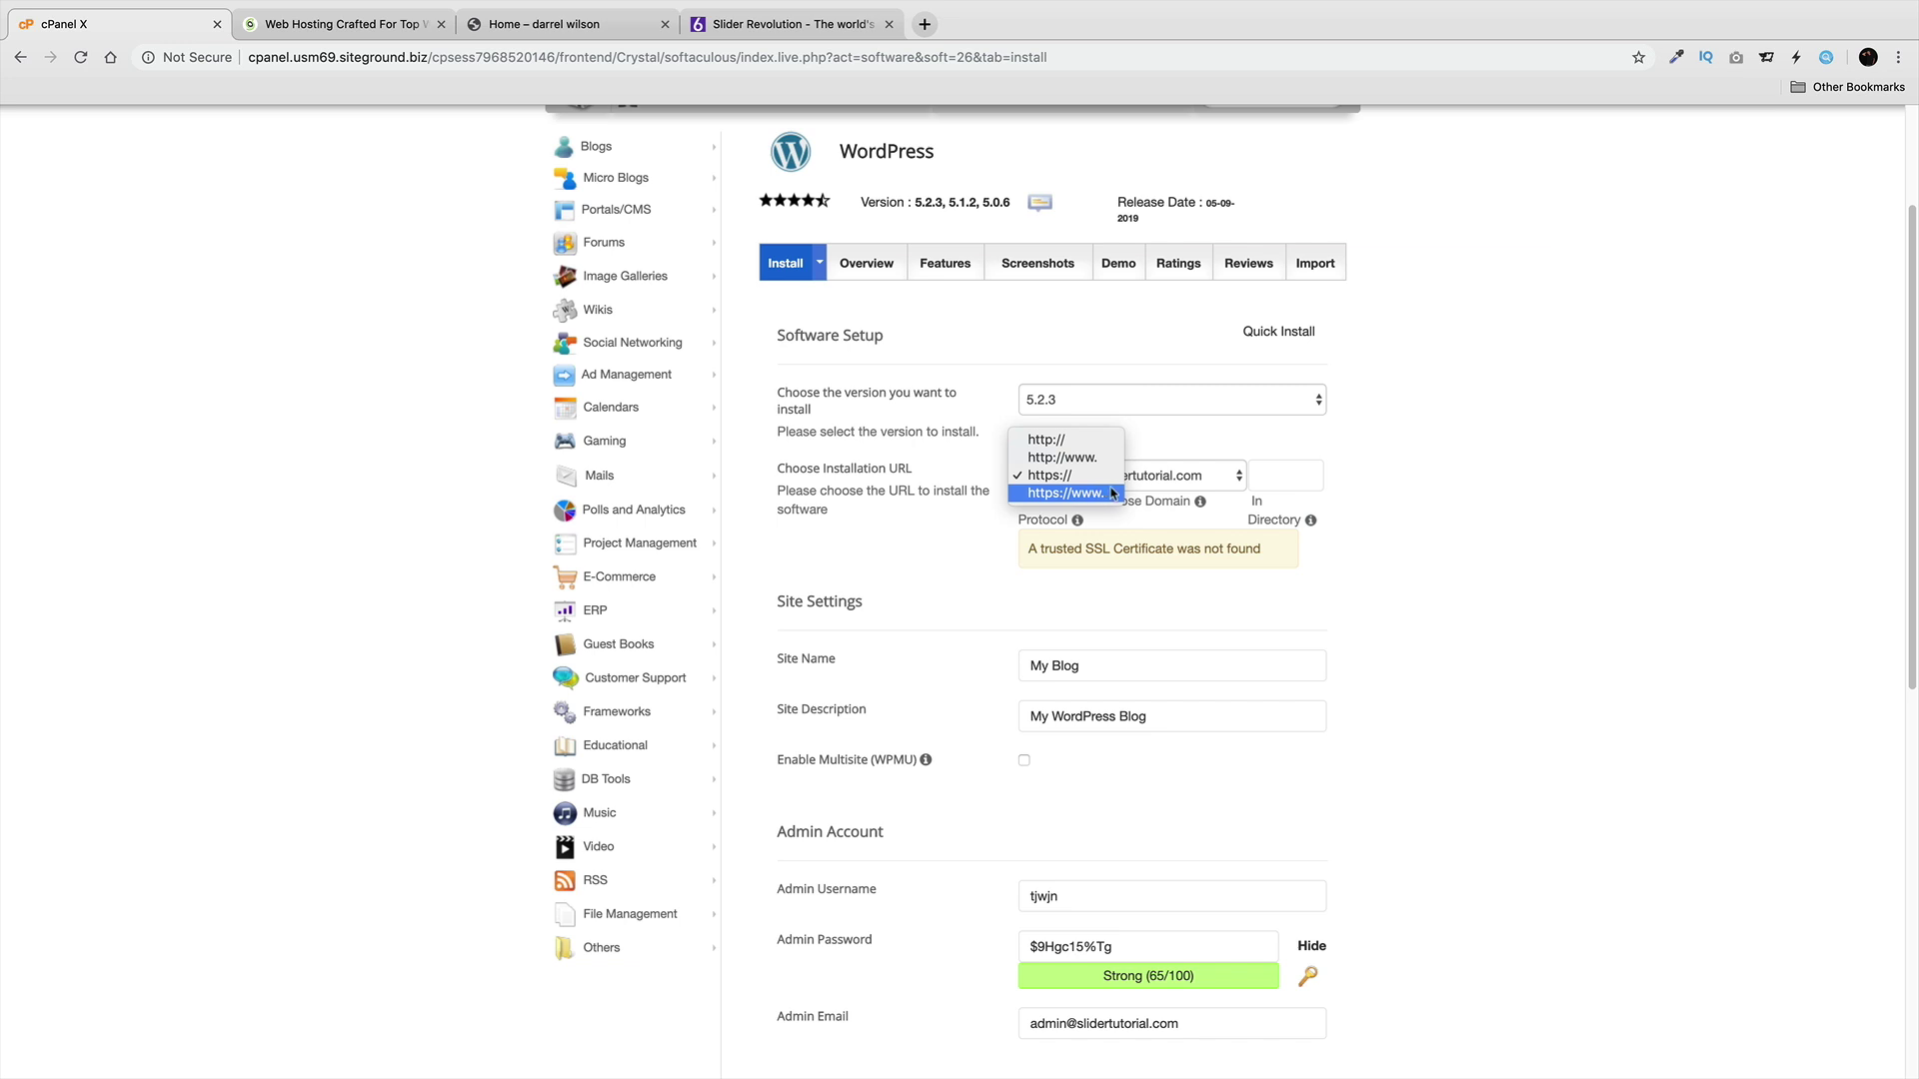
left_click(1119, 492)
left_click(1062, 478)
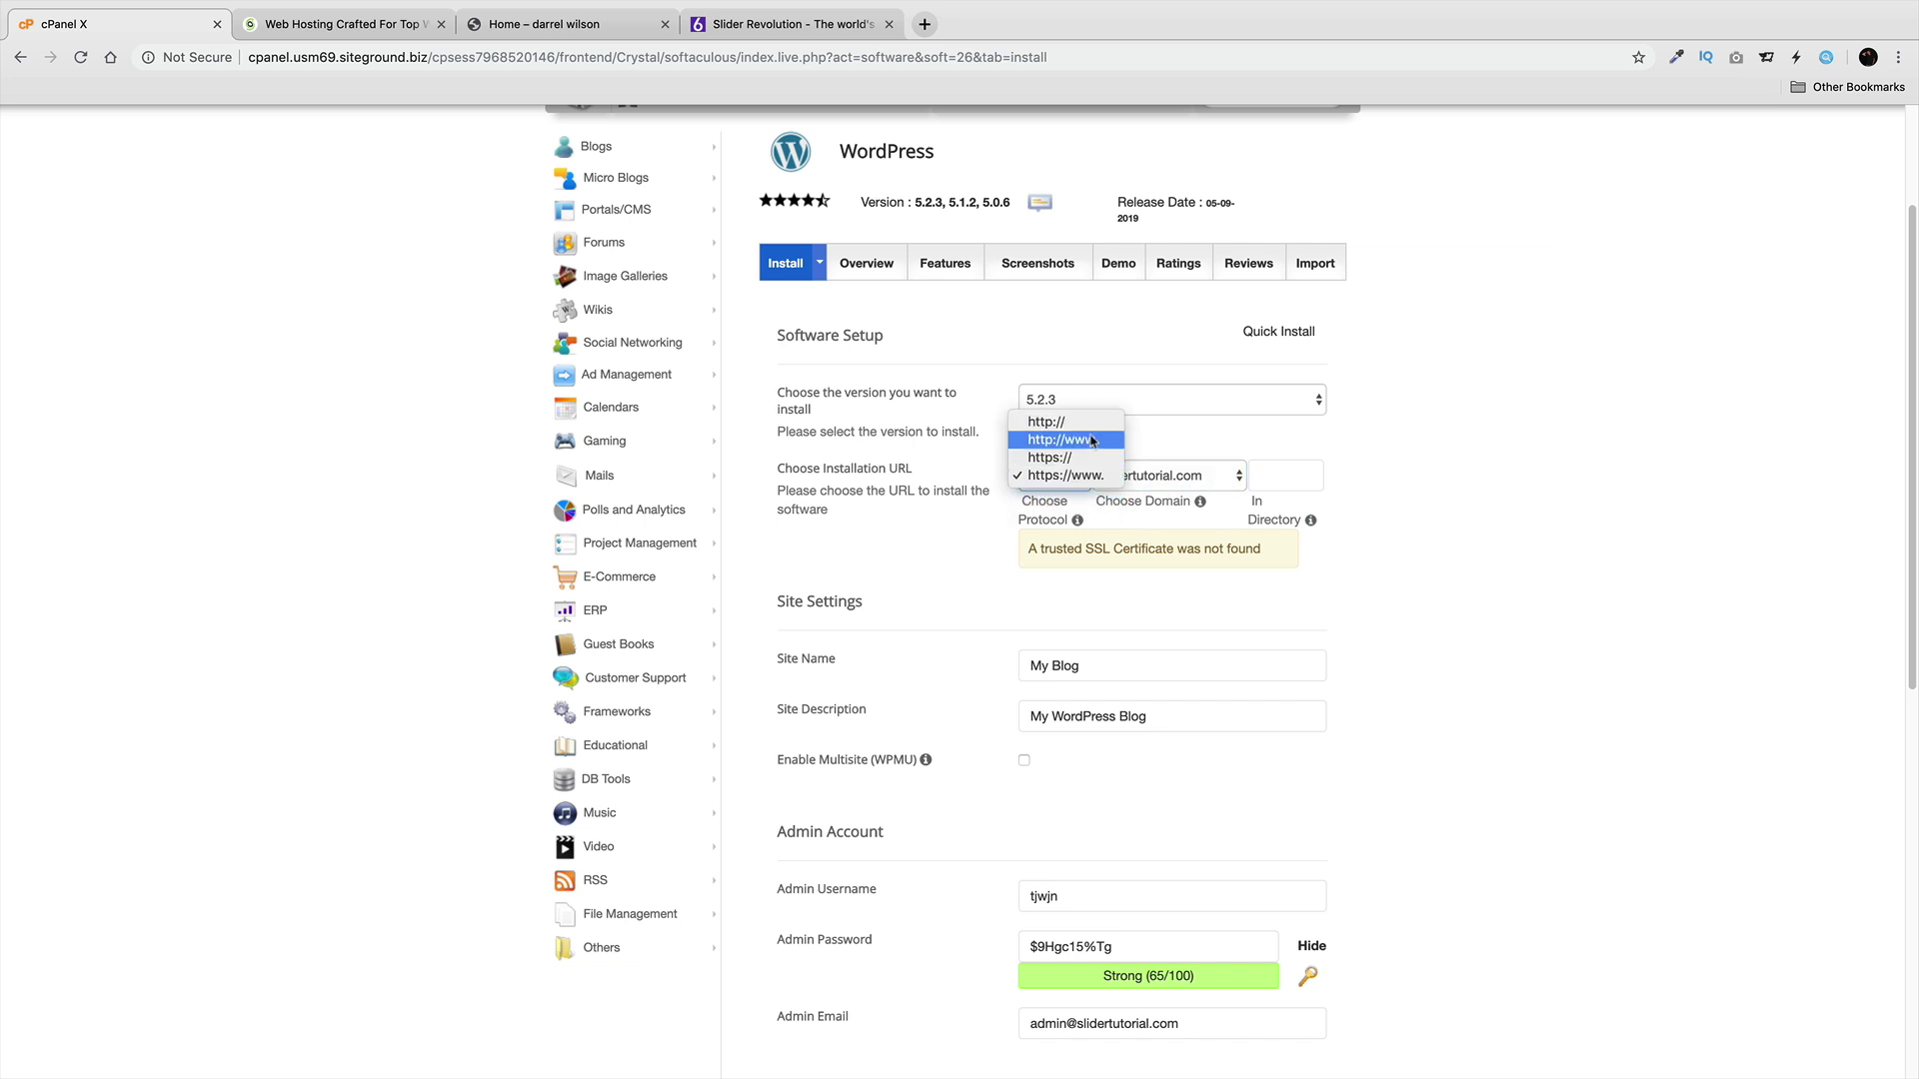
left_click(1107, 441)
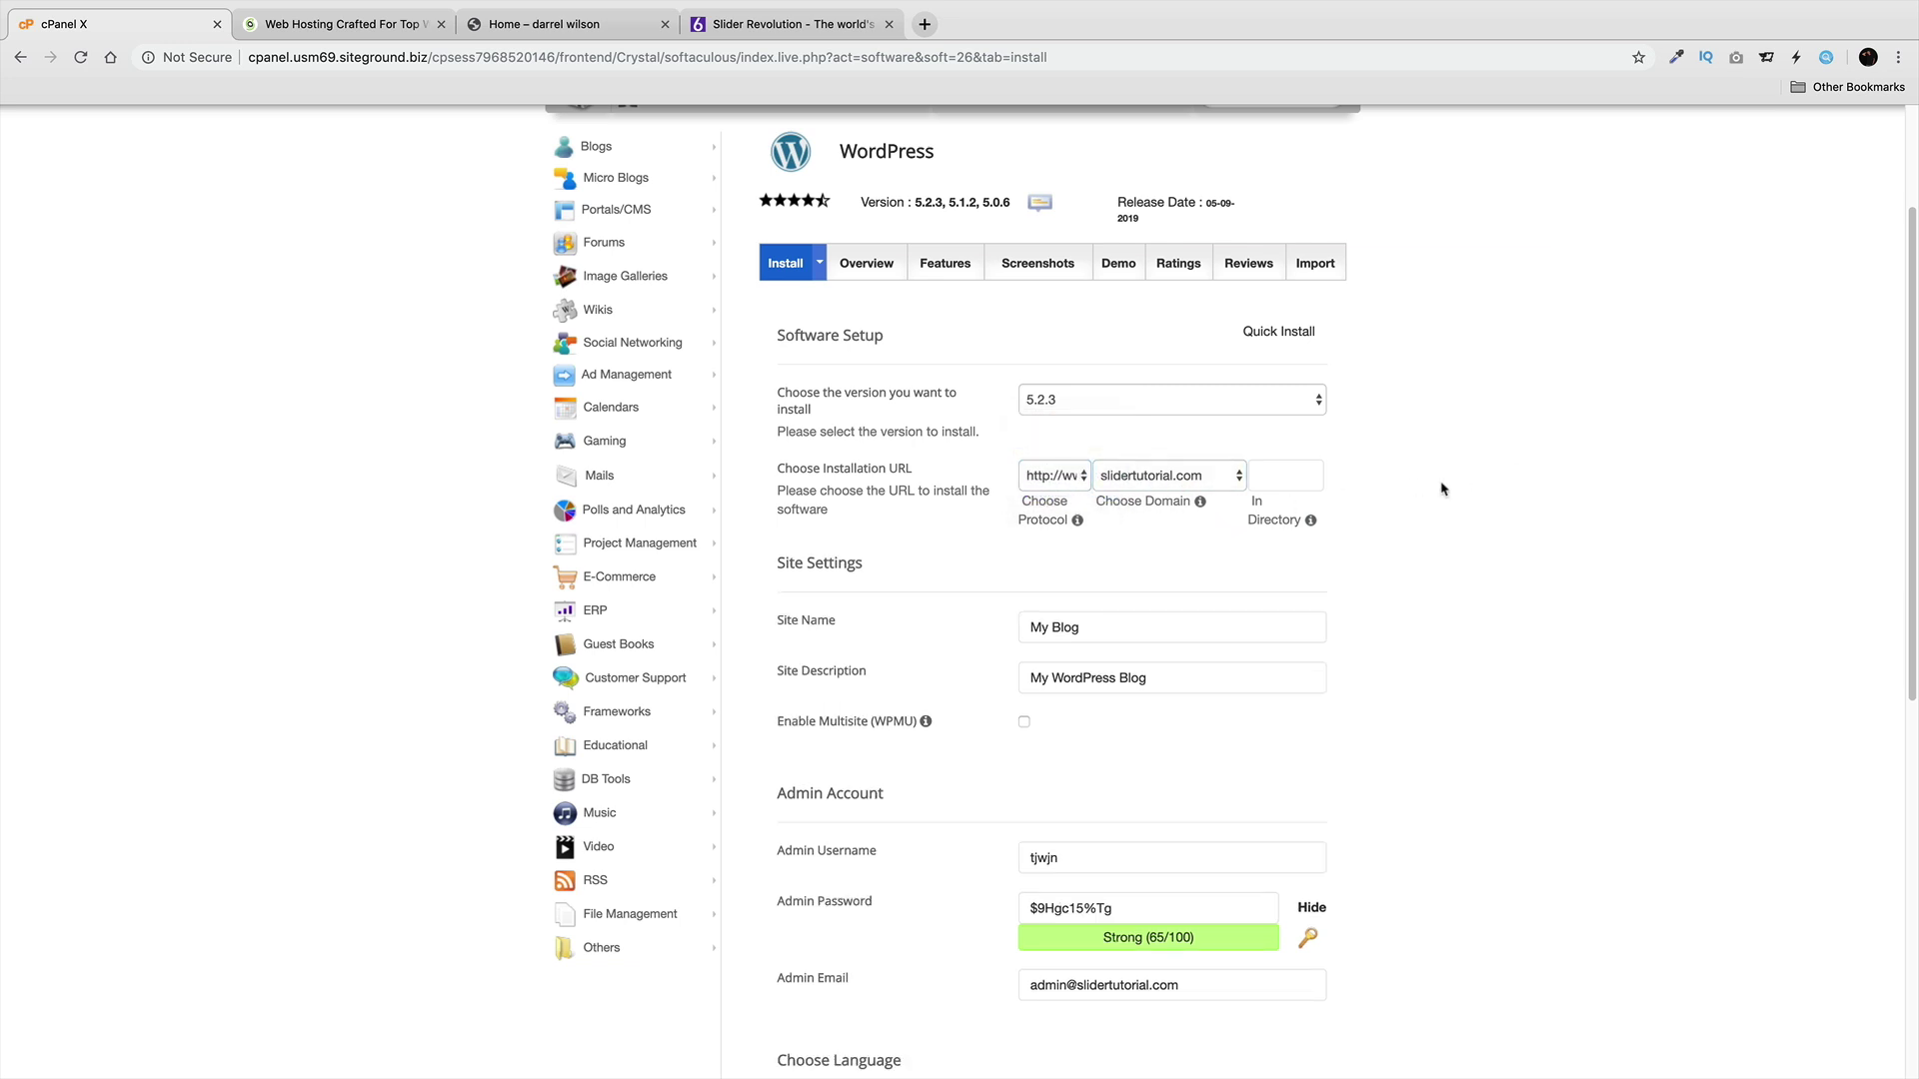
scroll(1427, 479, "down", 2)
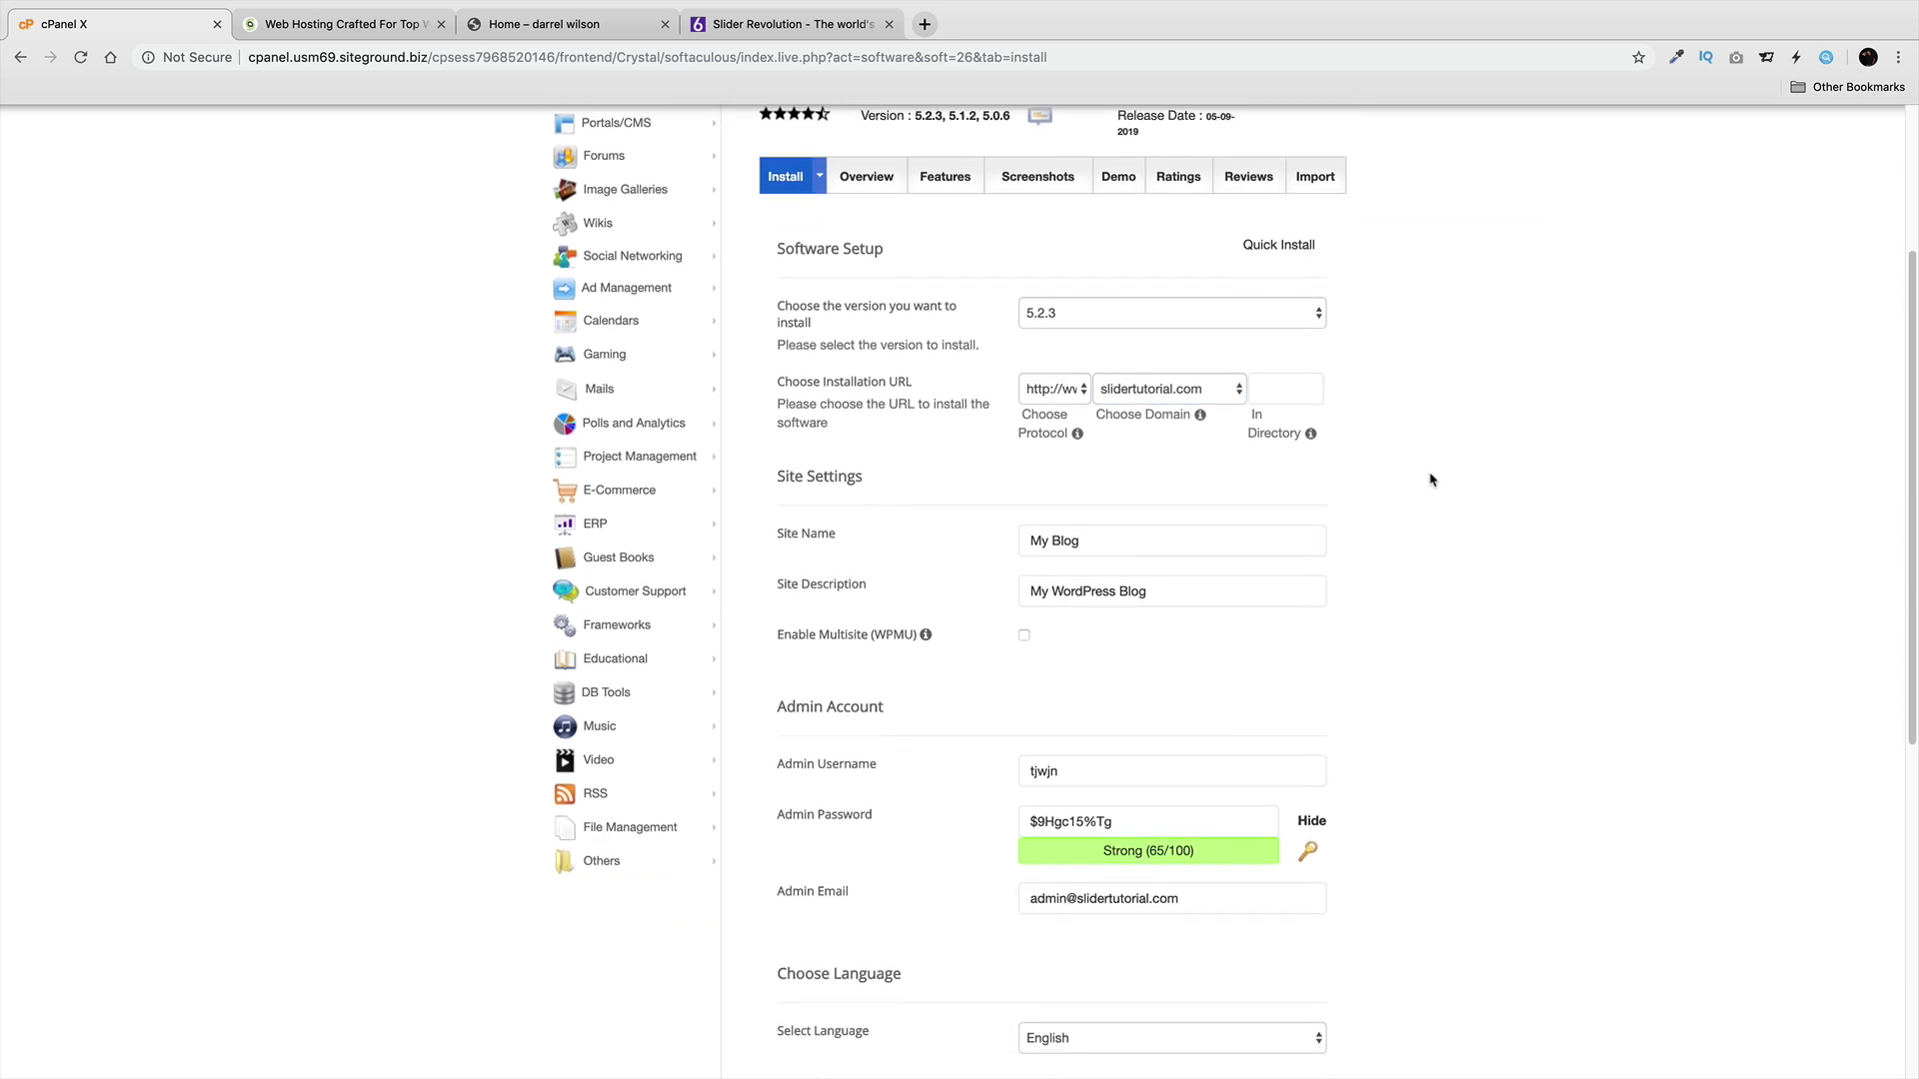
scroll(1225, 450, "down", 2)
Set admin username to admin and enter the admin password and admin email address.
left_click(1151, 680)
double_click(1153, 679)
type("admin")
key("Tab")
type("pass")
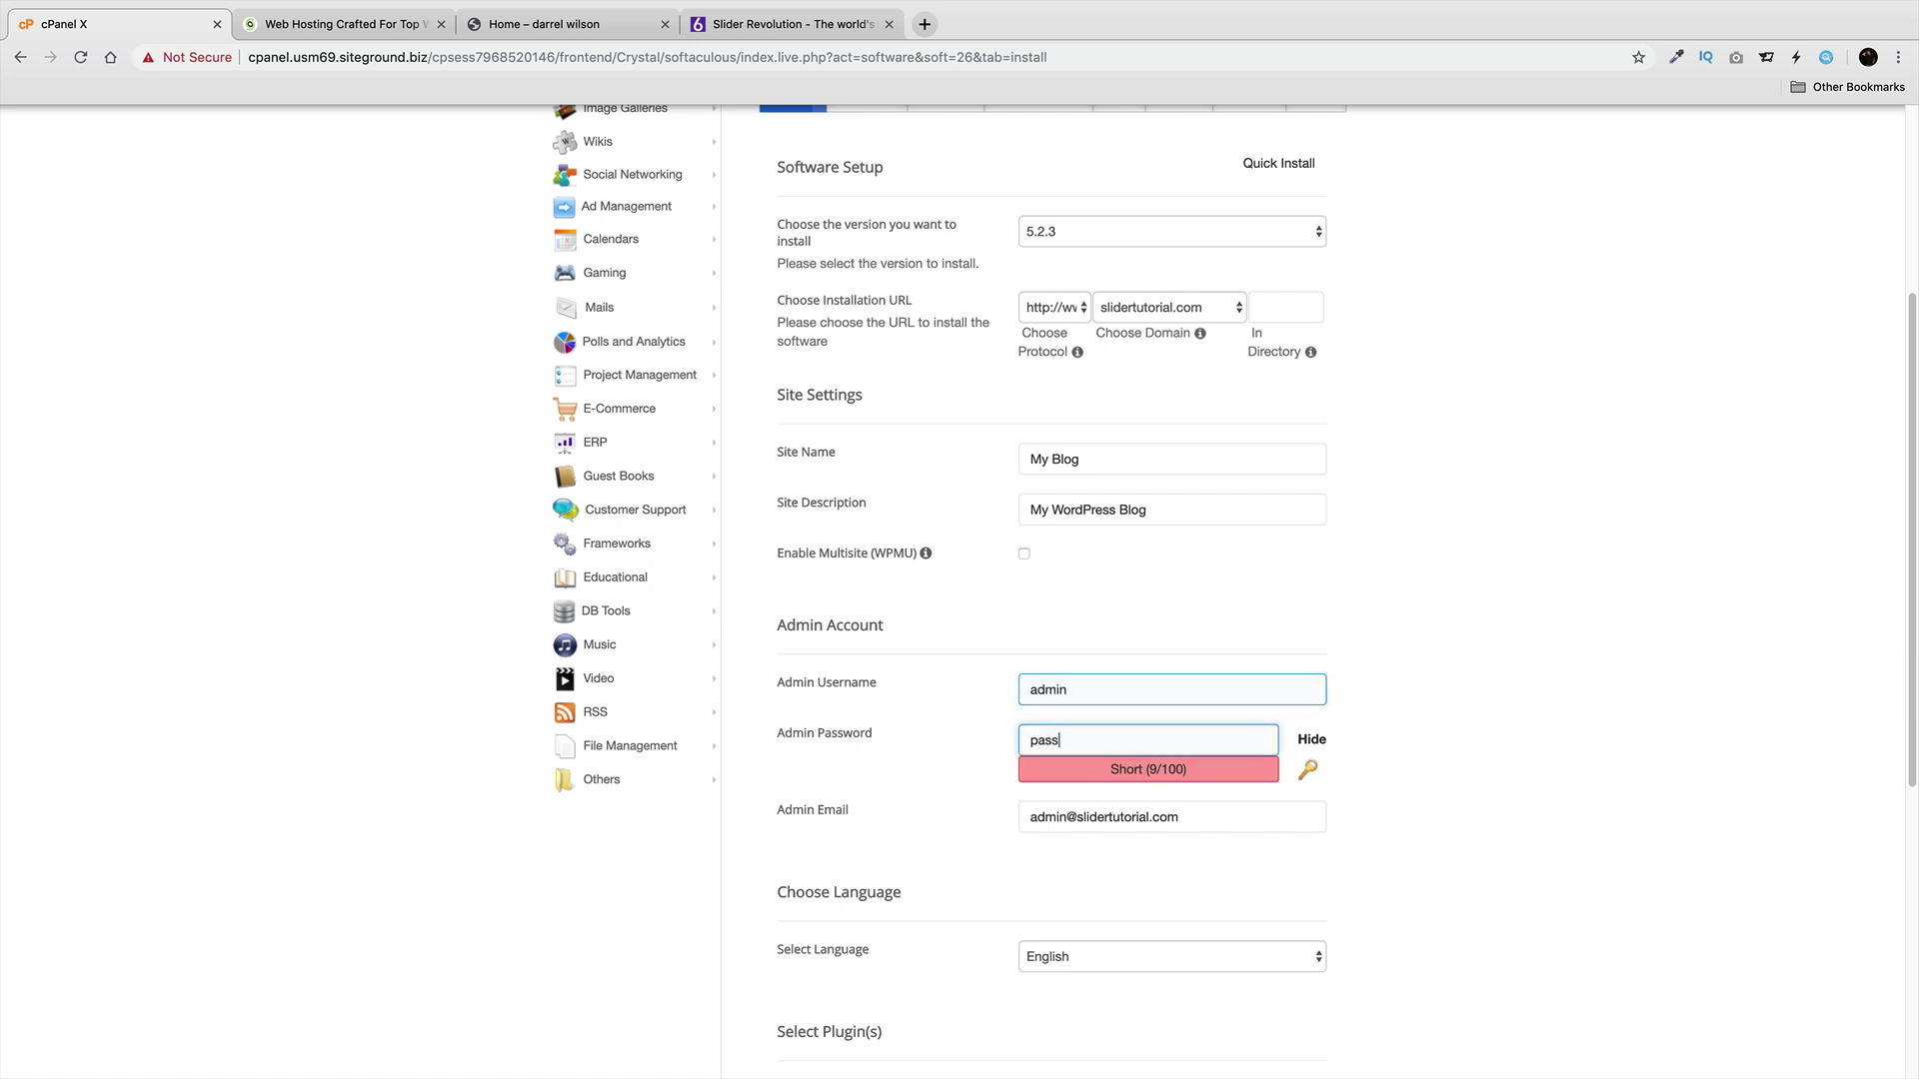
type("word")
key("Tab")
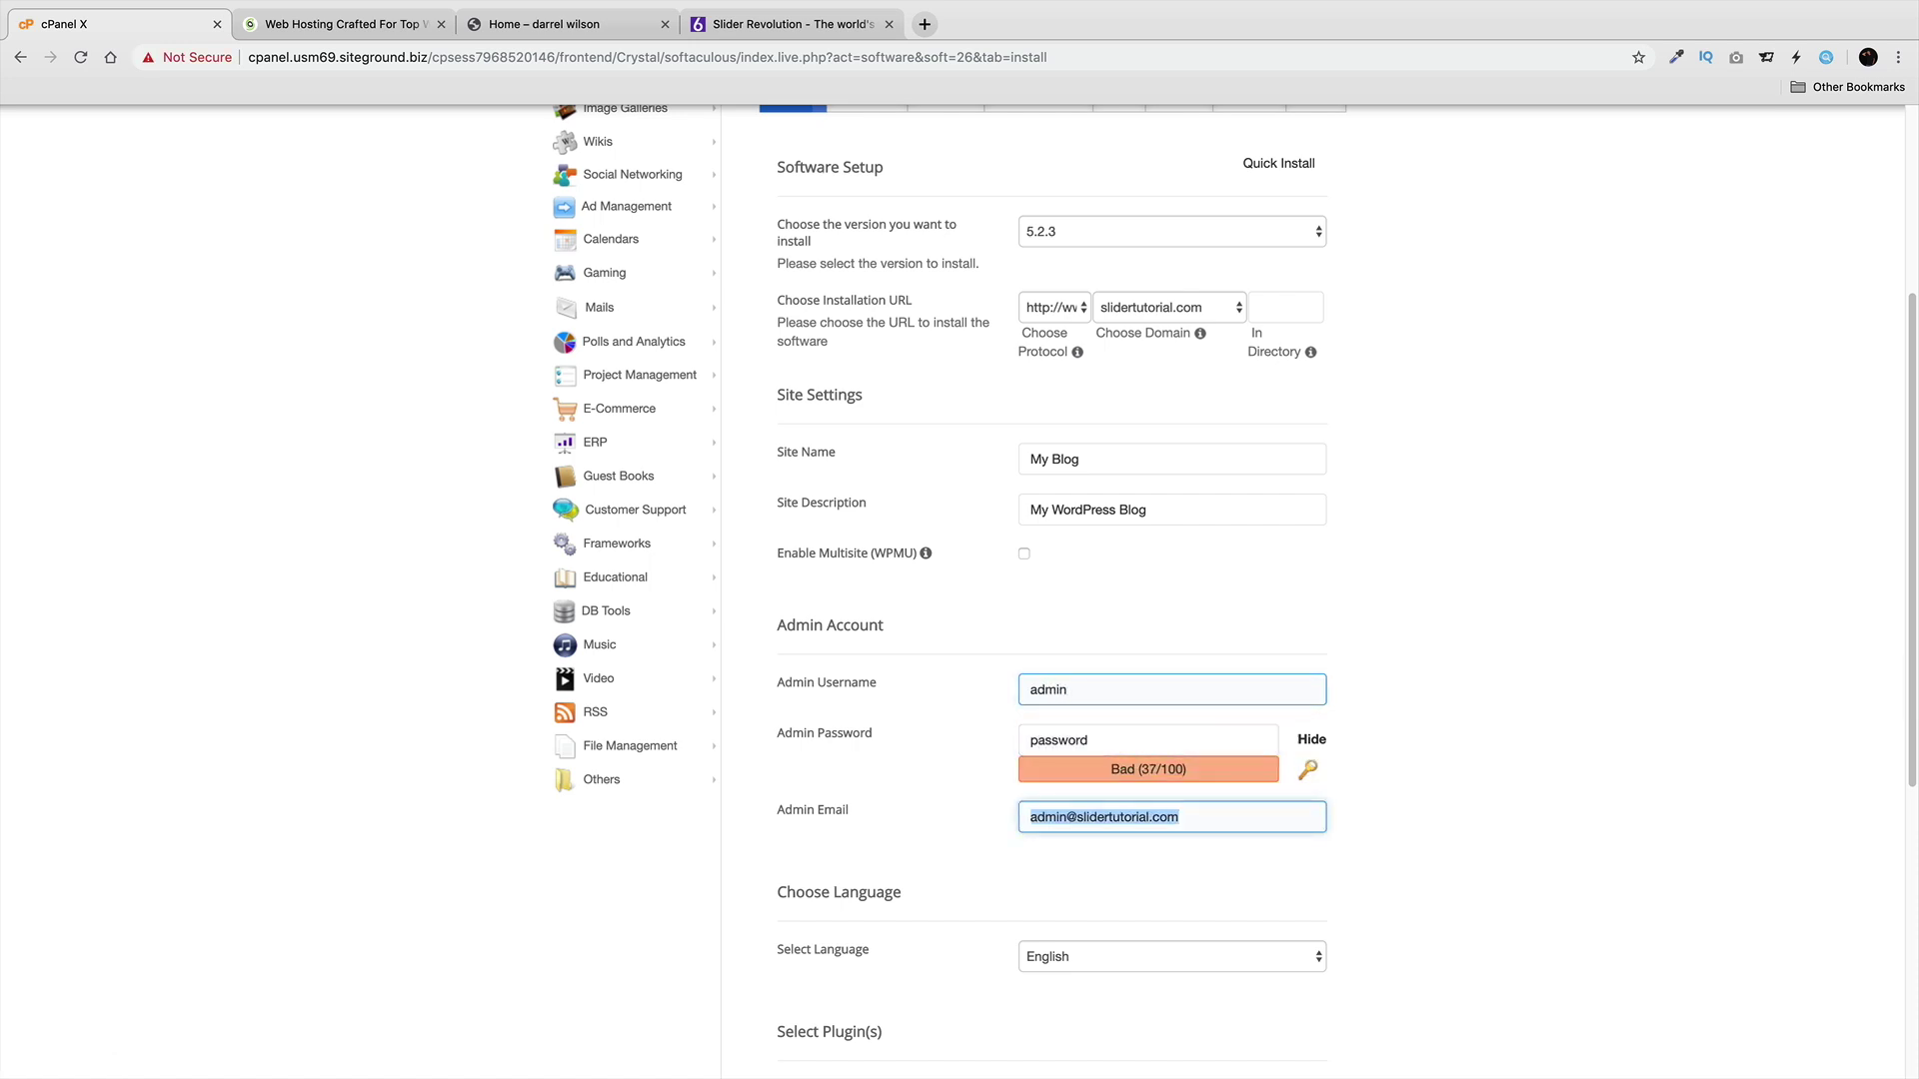
key("Tab")
scroll(1199, 705, "down", 4)
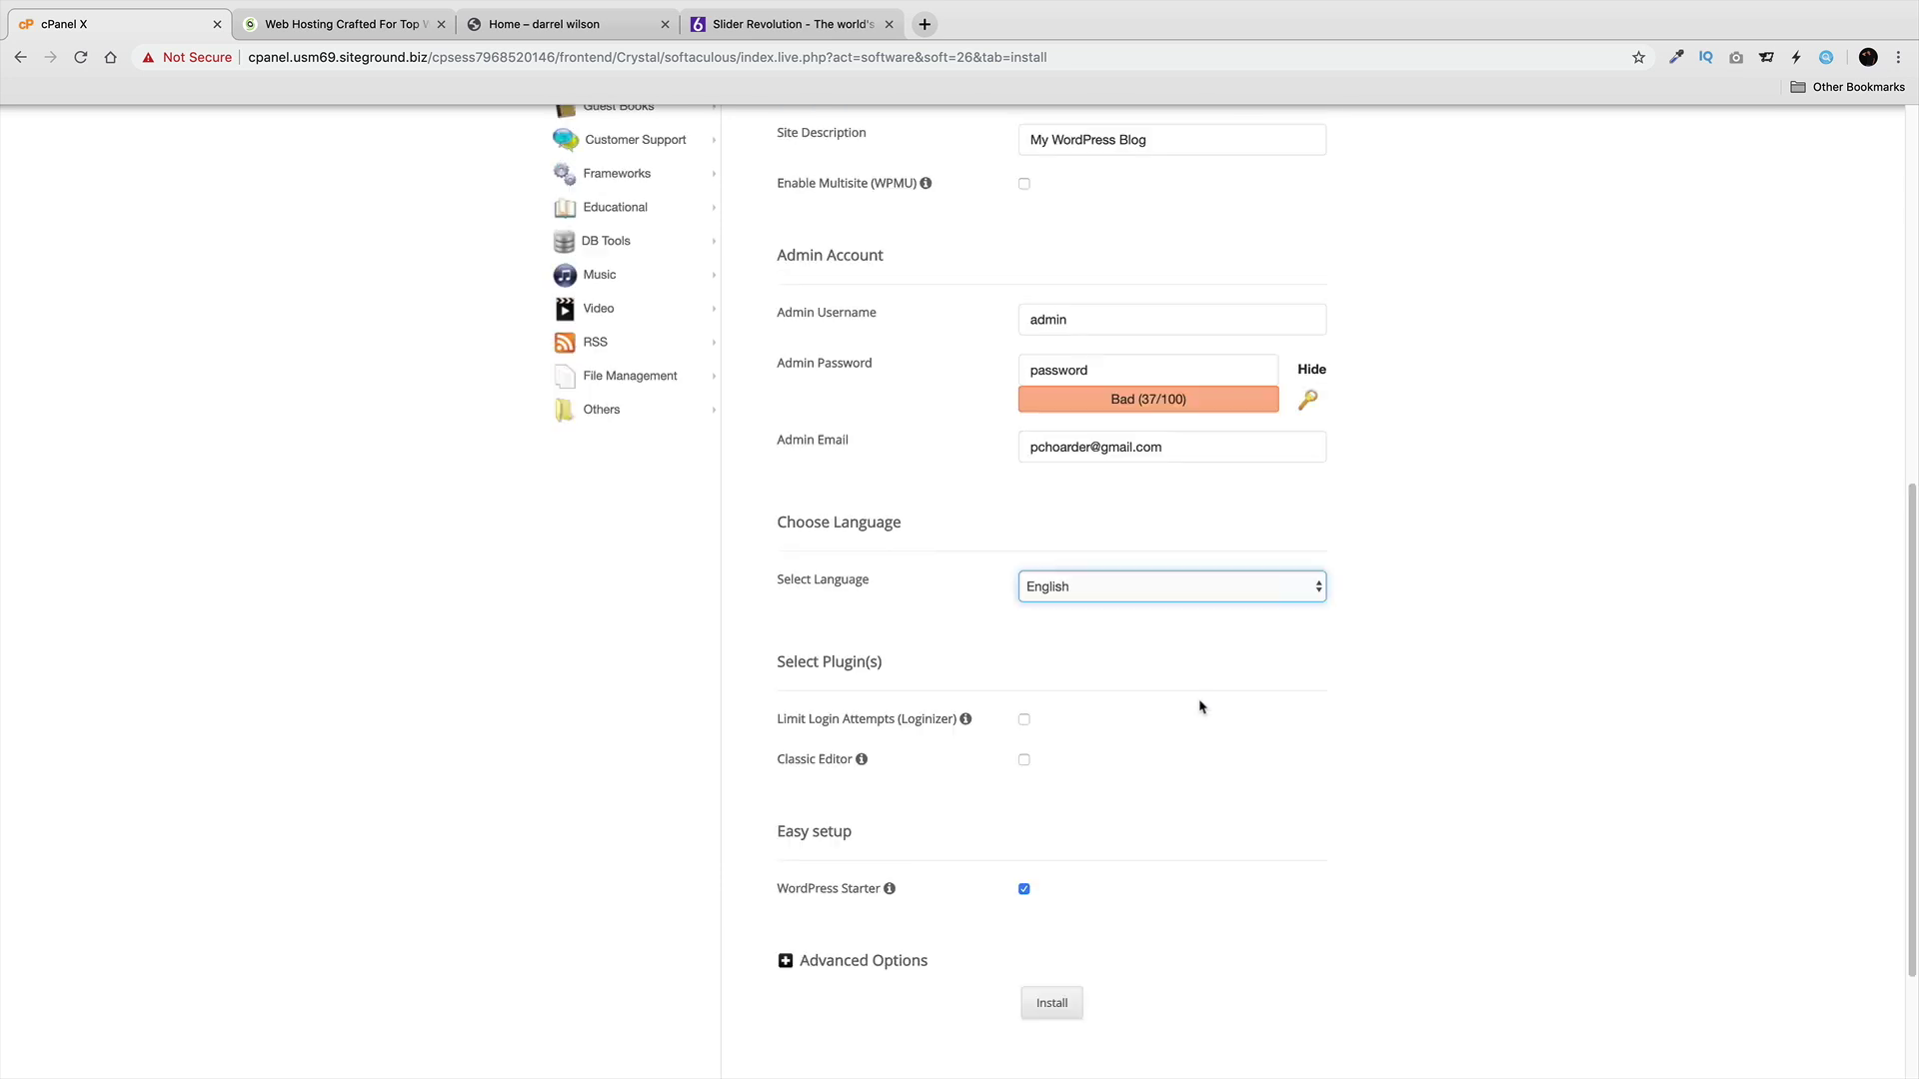
scroll(1196, 695, "up", 2)
left_click(1174, 594)
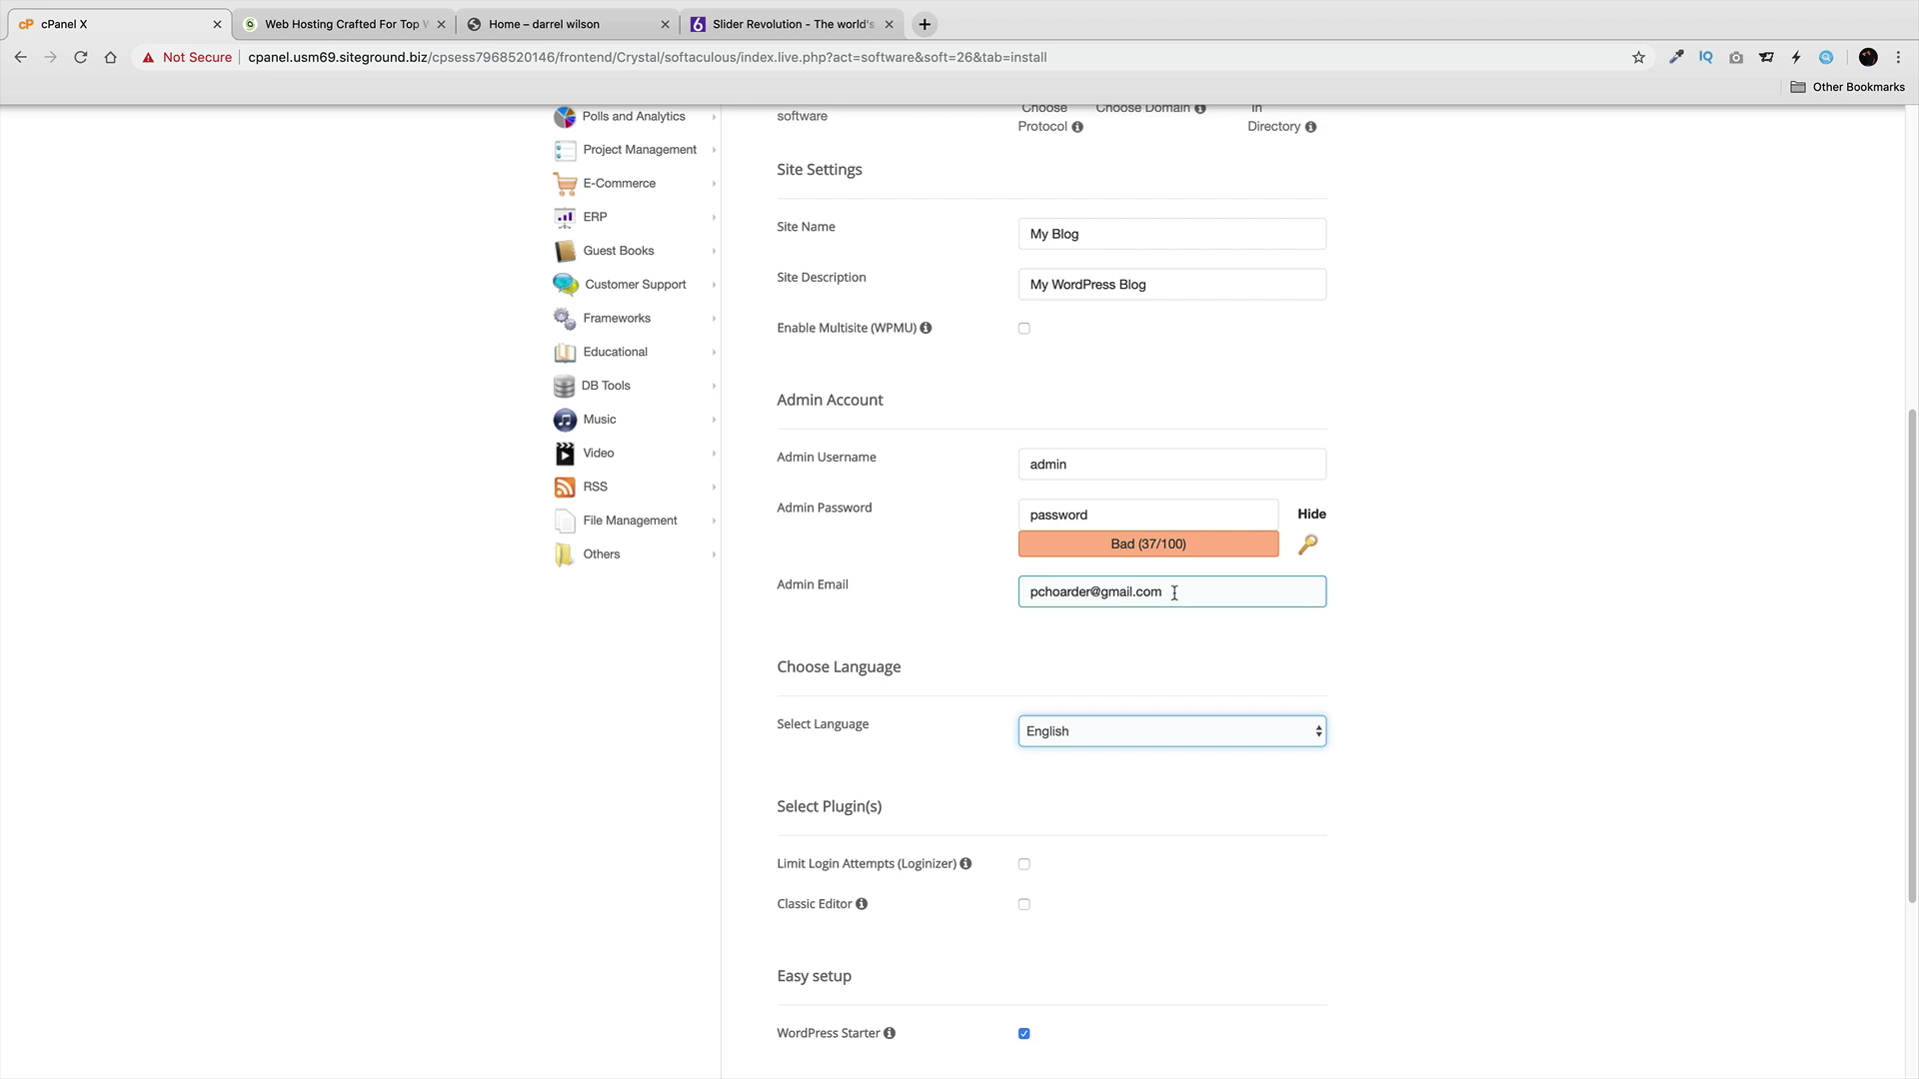
Uncheck WordPress Starter, lengthen the weak admin password, and run the install.
scroll(1104, 643, "down", 4)
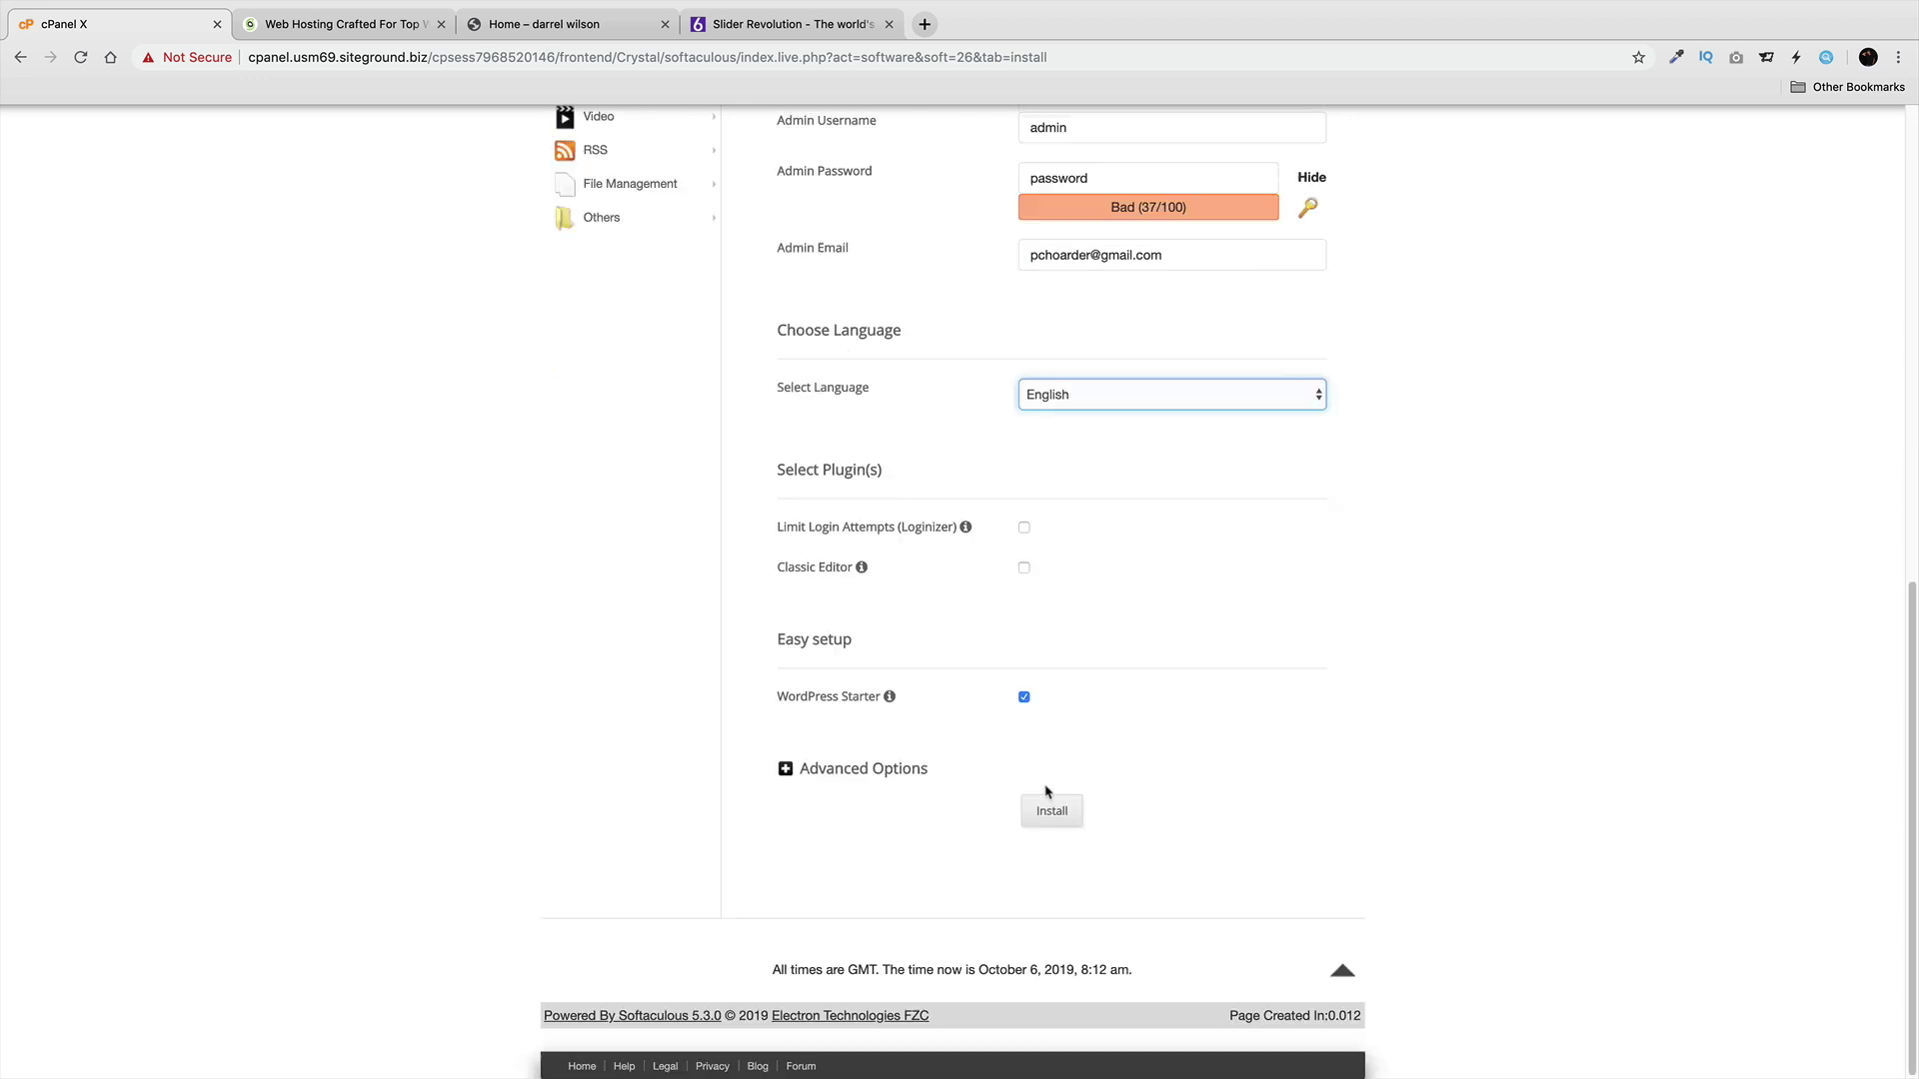
left_click(1024, 699)
left_click(1051, 810)
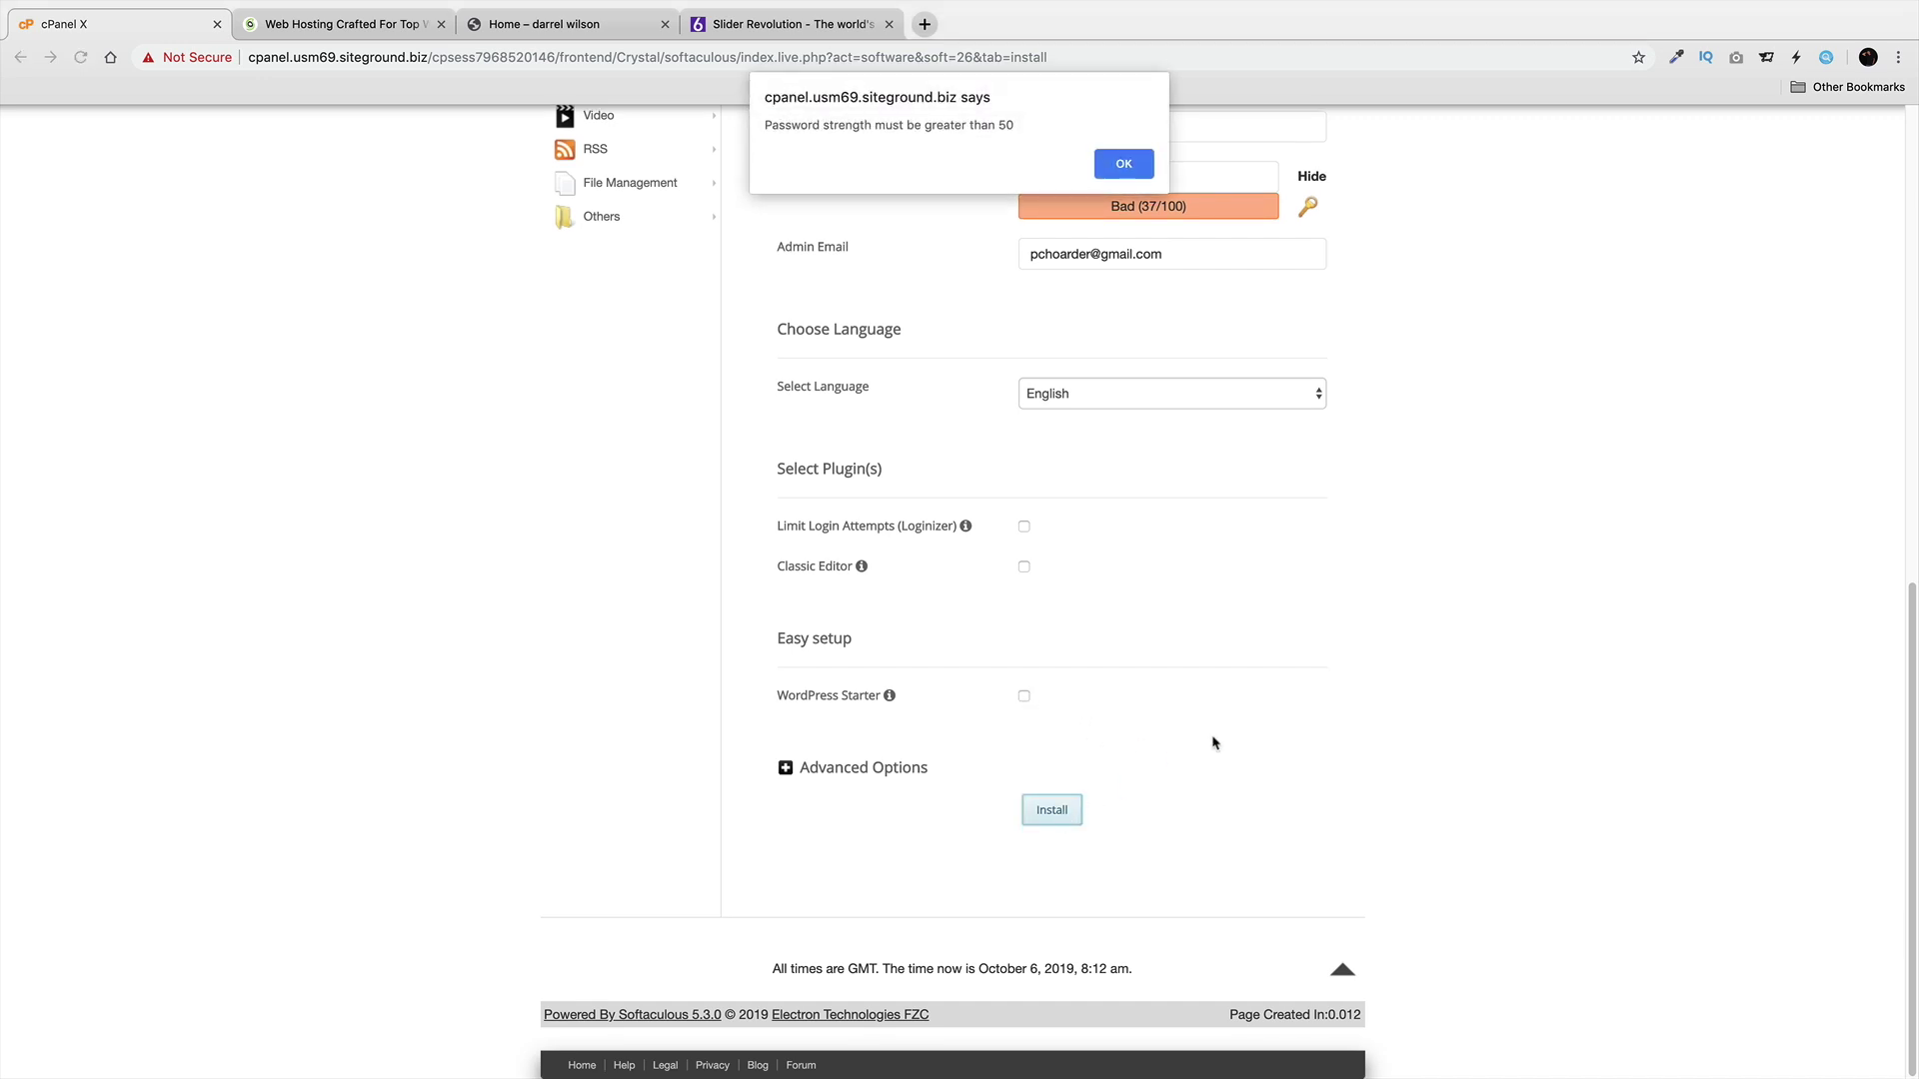
left_click(1122, 165)
scroll(1179, 340, "up", 2)
left_click(1182, 352)
double_click(1182, 353)
left_click(1191, 351)
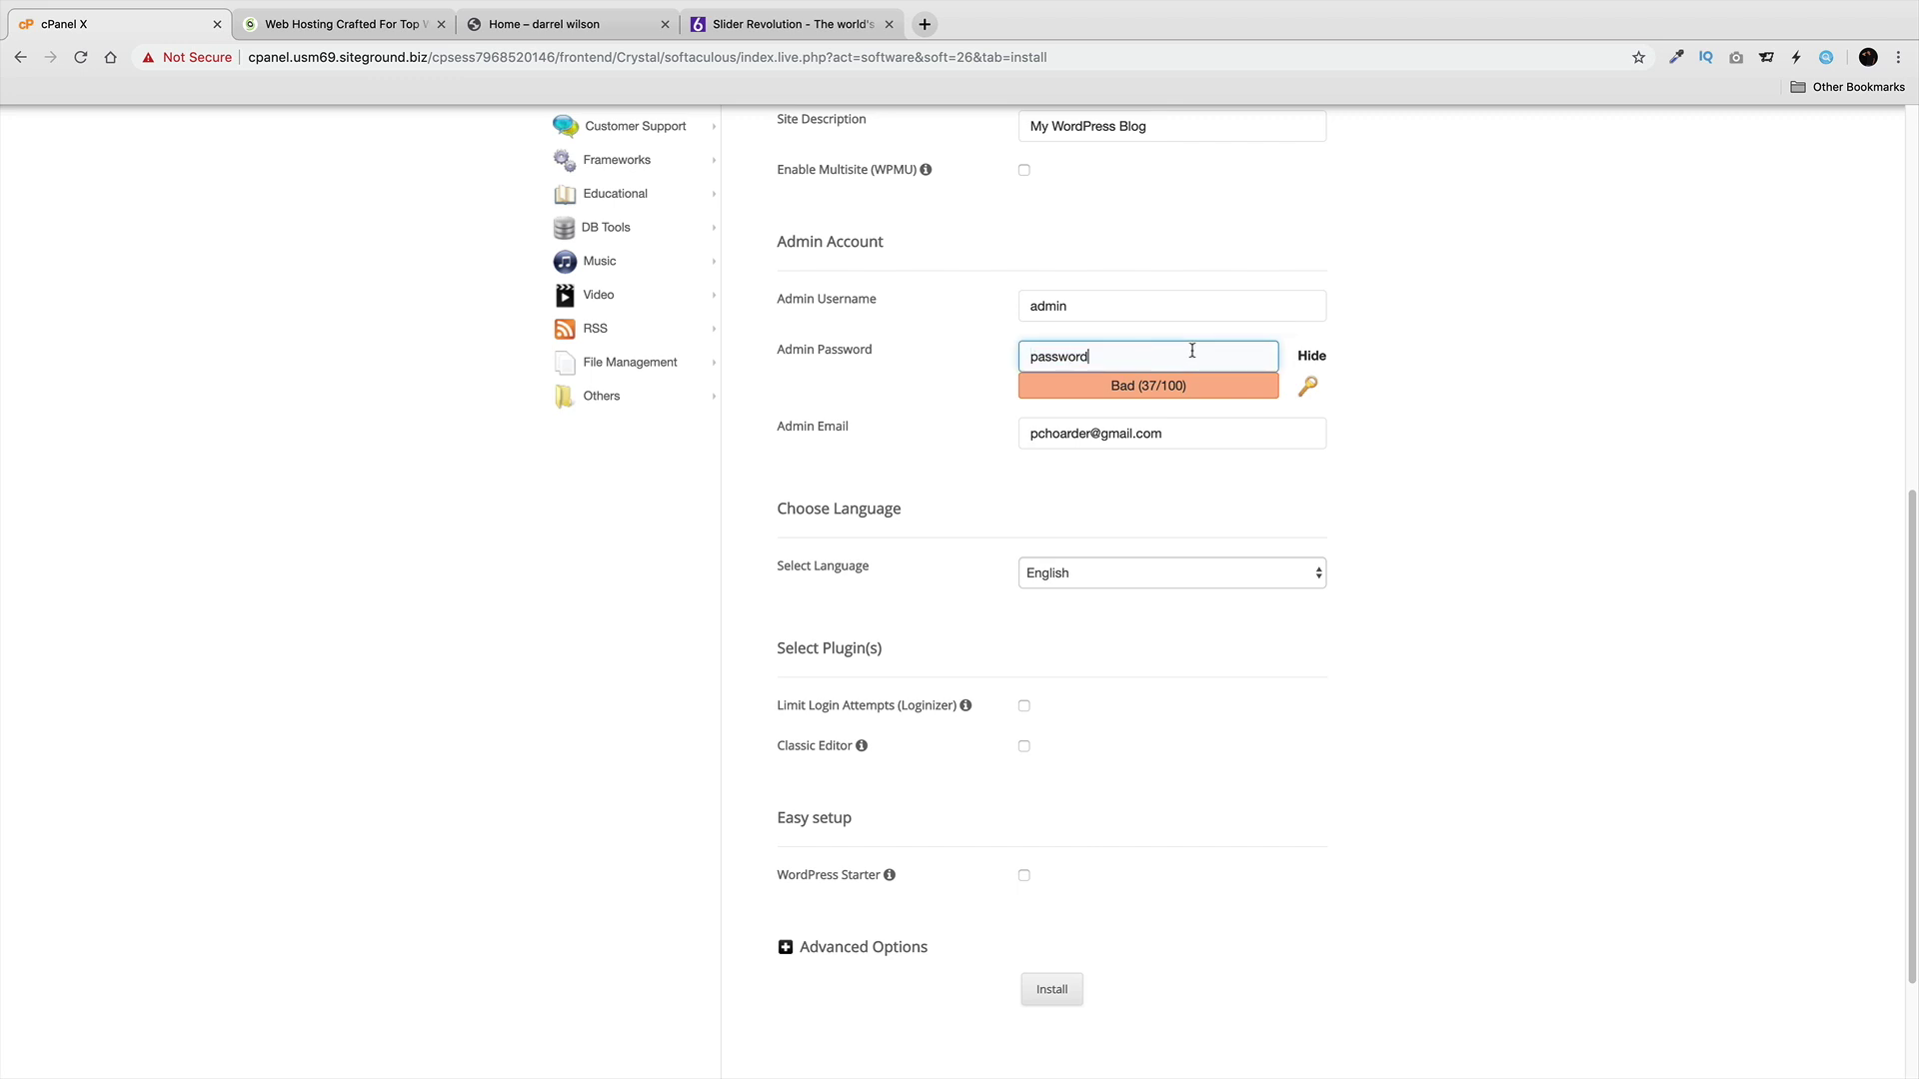
scroll(1083, 751, "down", 3)
left_click(1054, 808)
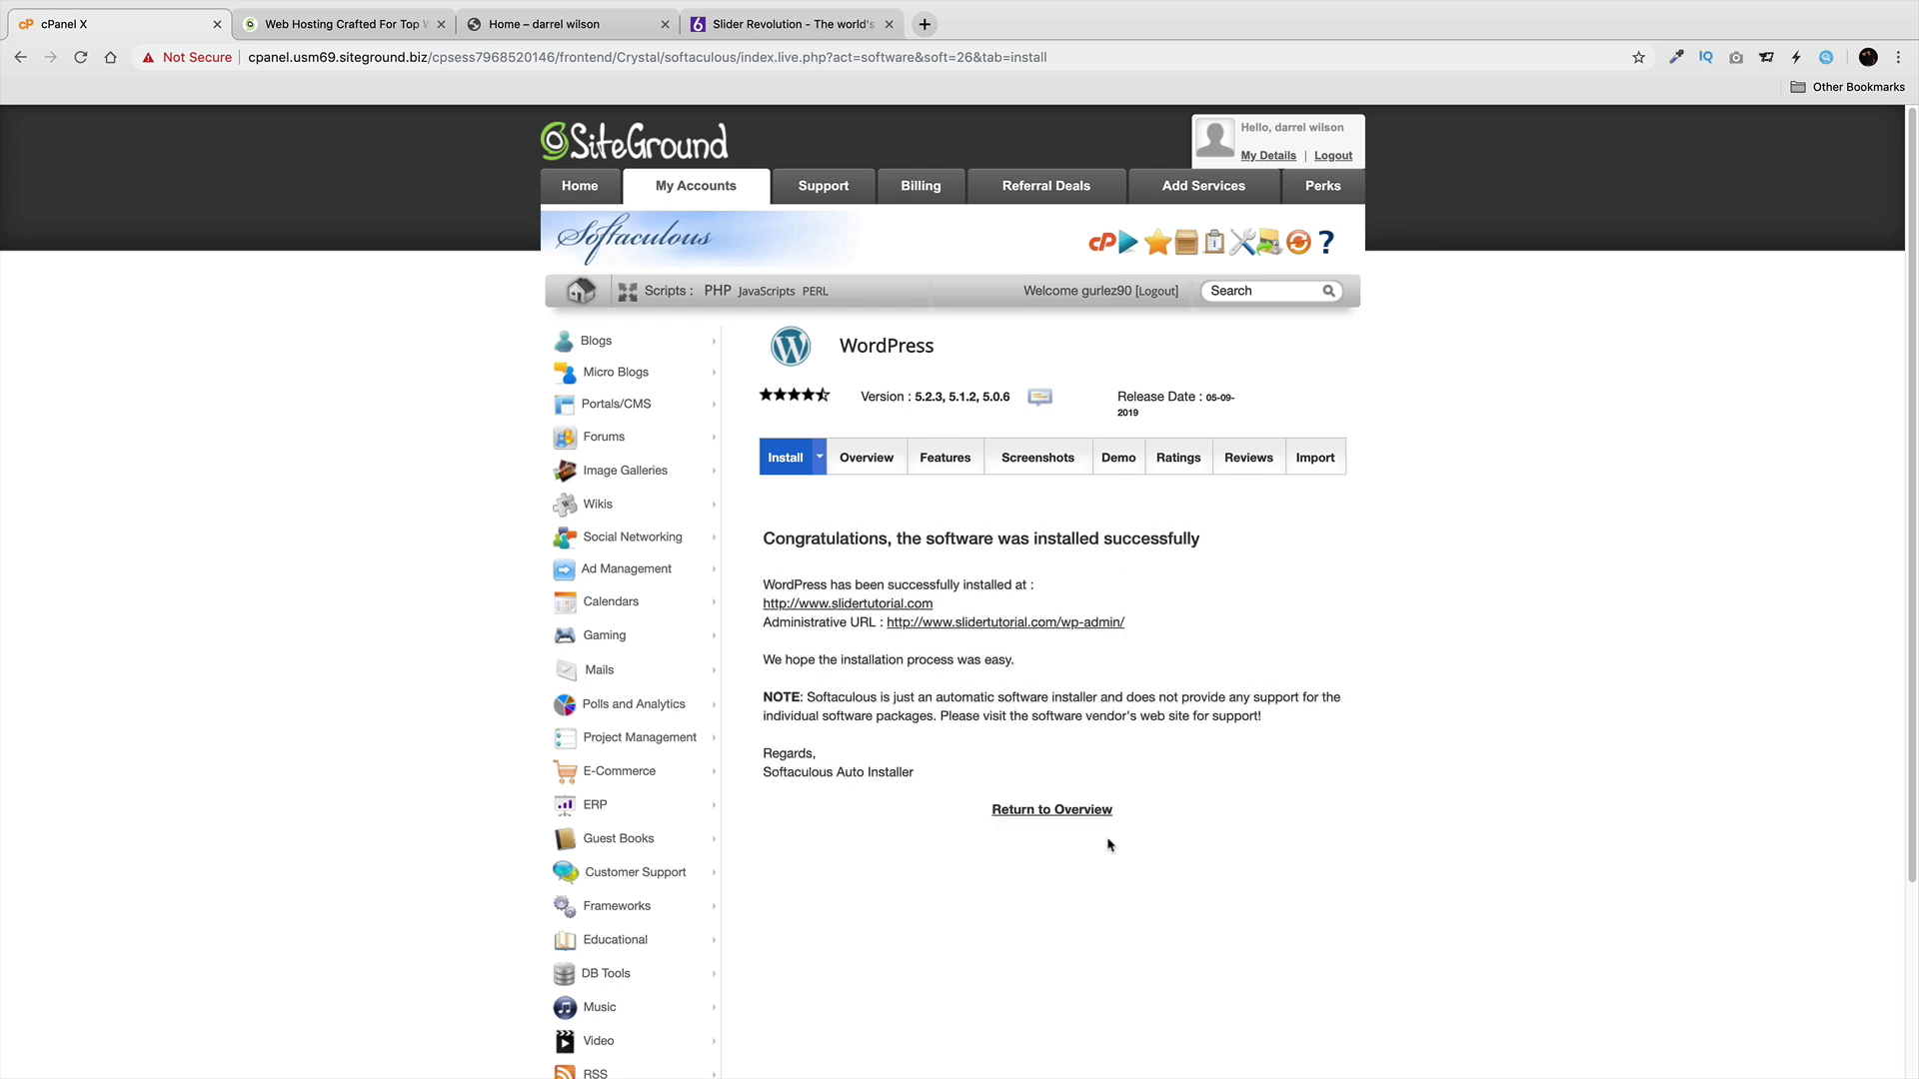
Open the new site's wp-admin Administrative URL from the Softaculous success page.
left_click(1008, 627)
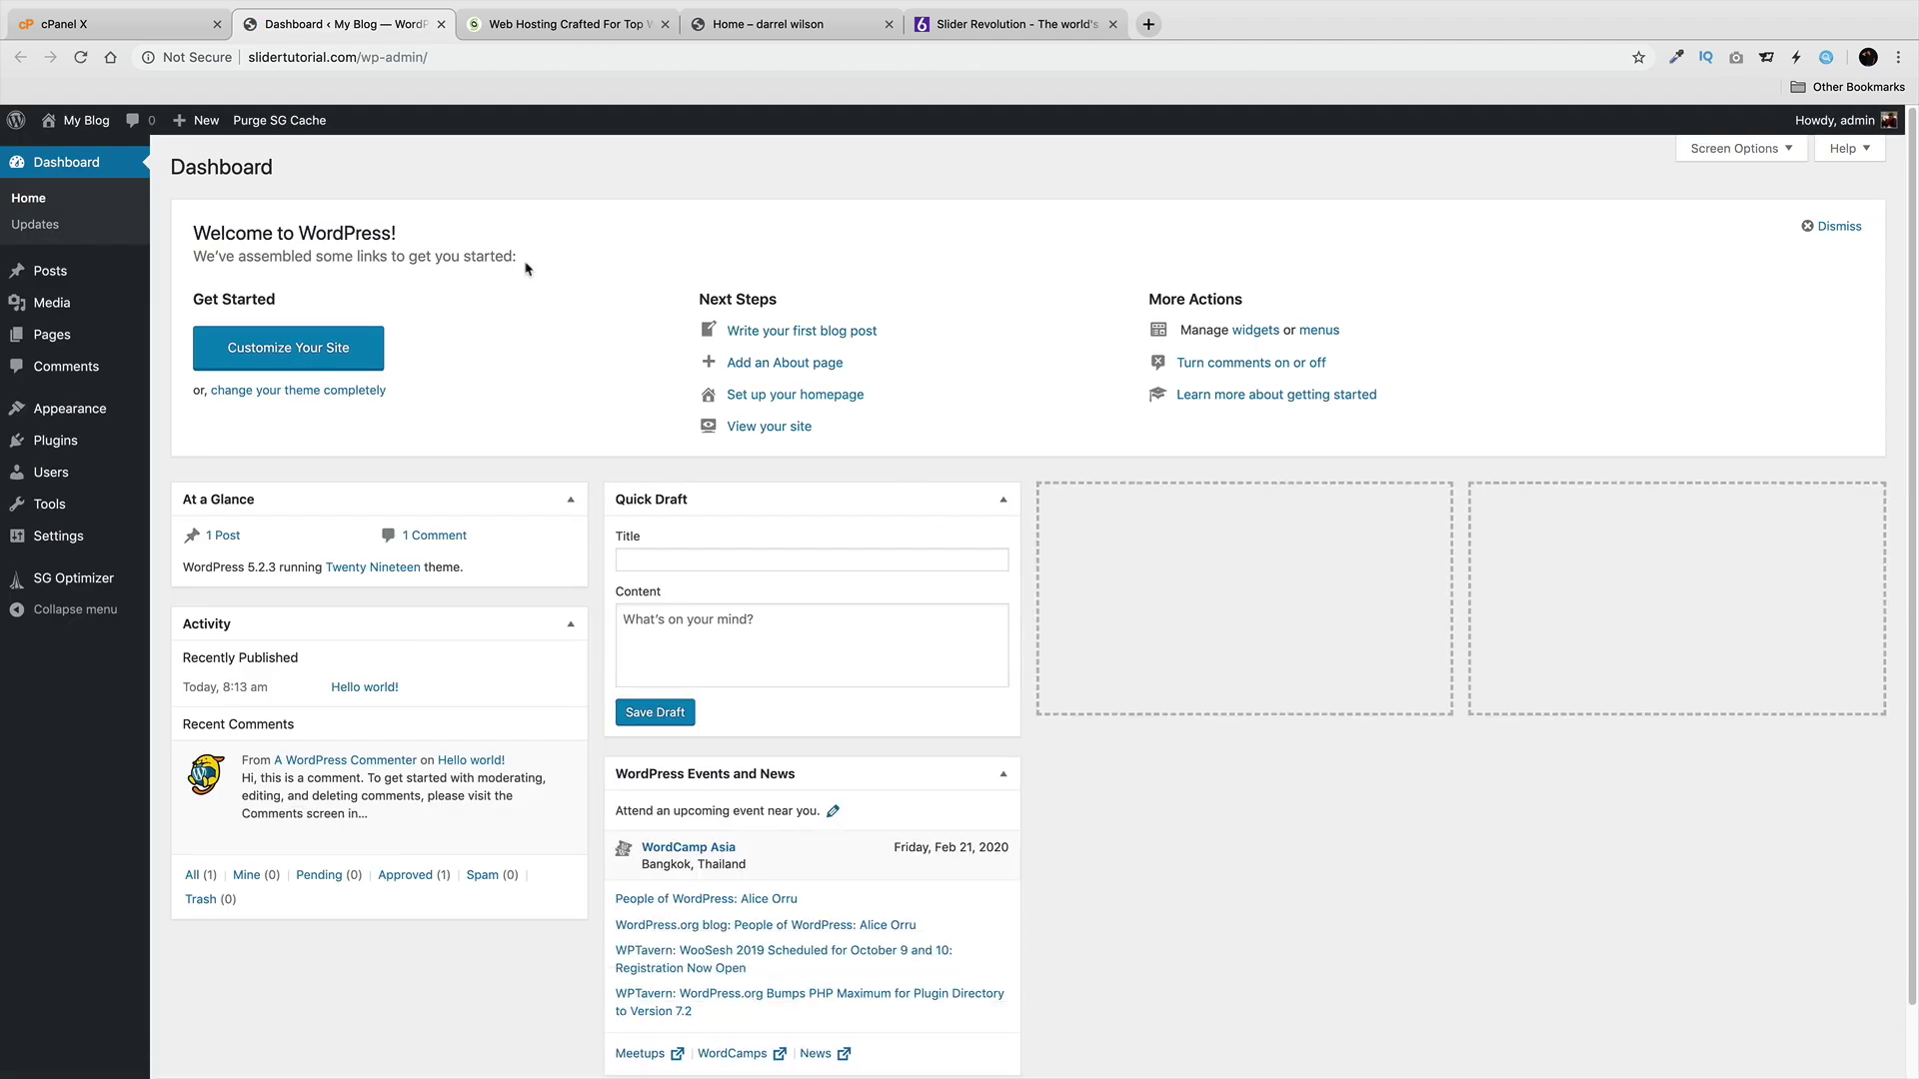
Visit the blog's front page, check its Not Secure connection details, and return to the cPanel tab.
mouse_move(85, 121)
left_click(104, 155)
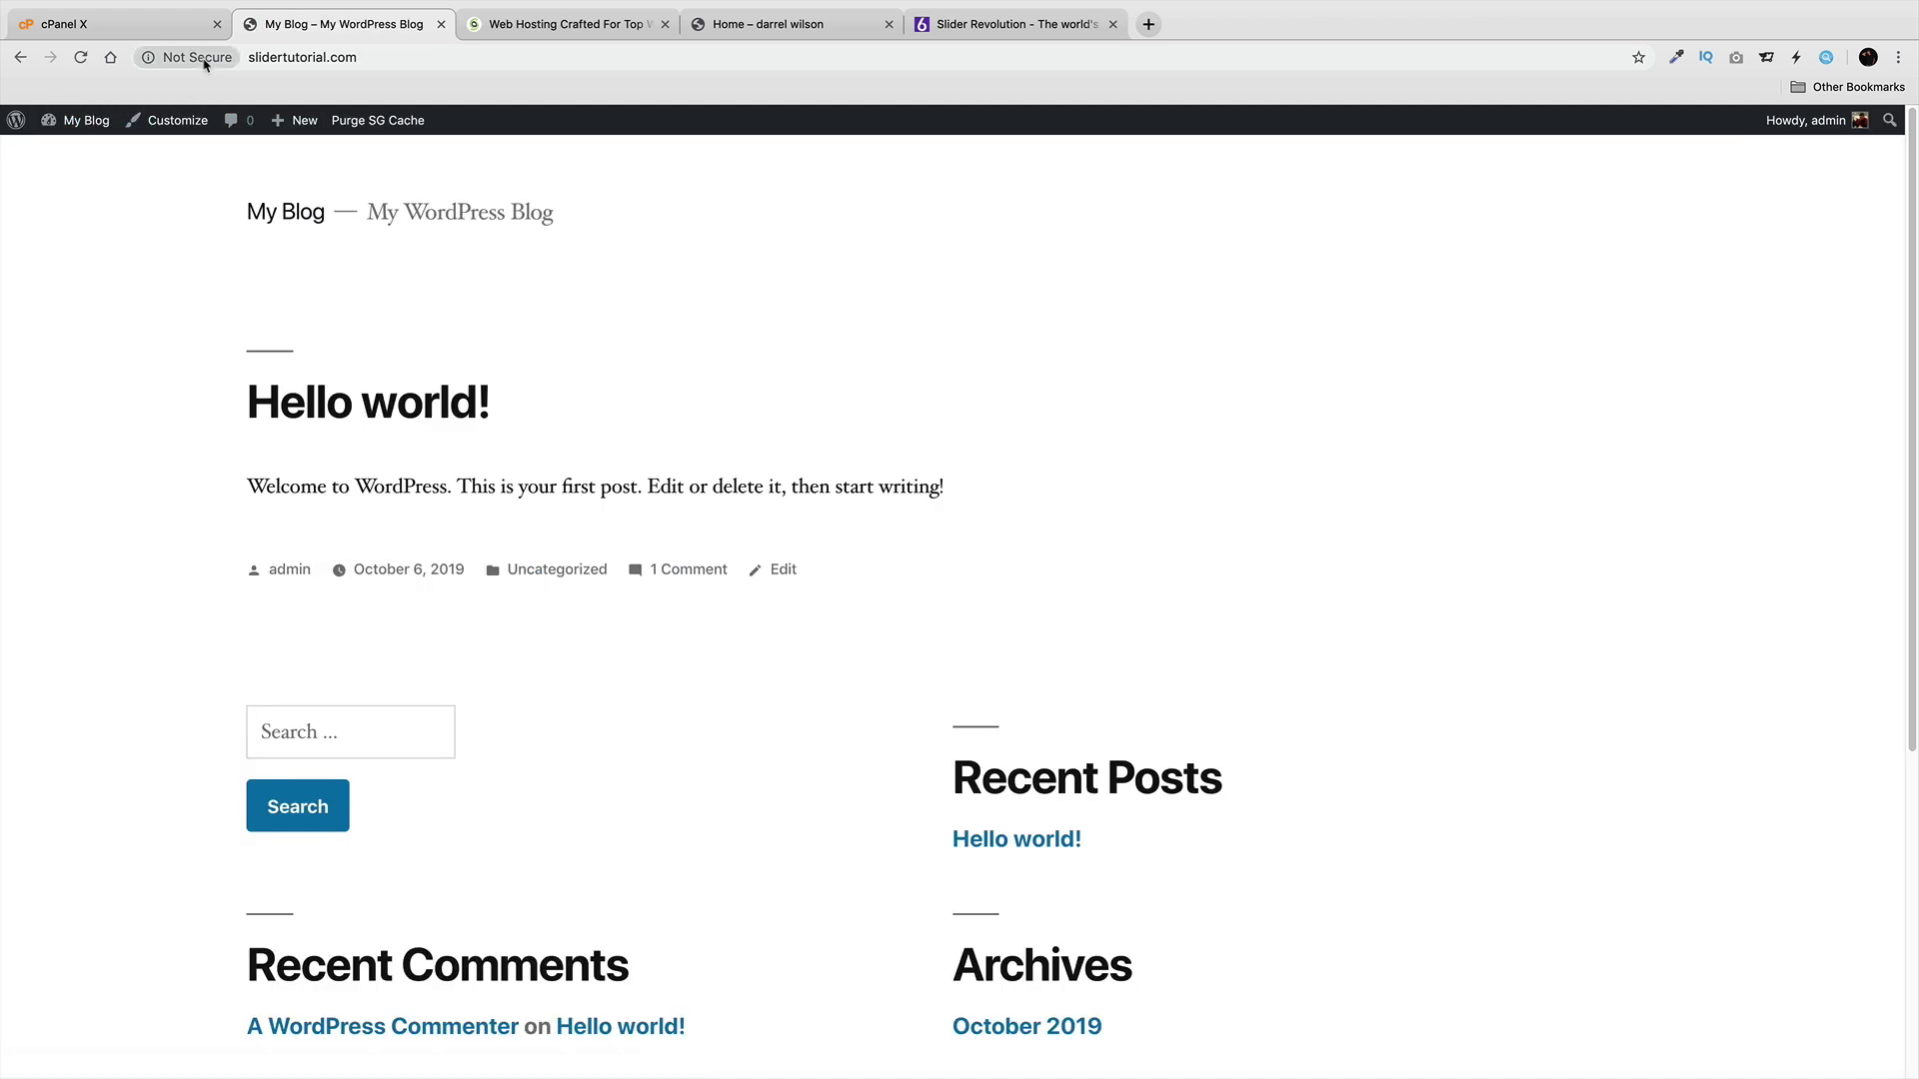
left_click(199, 58)
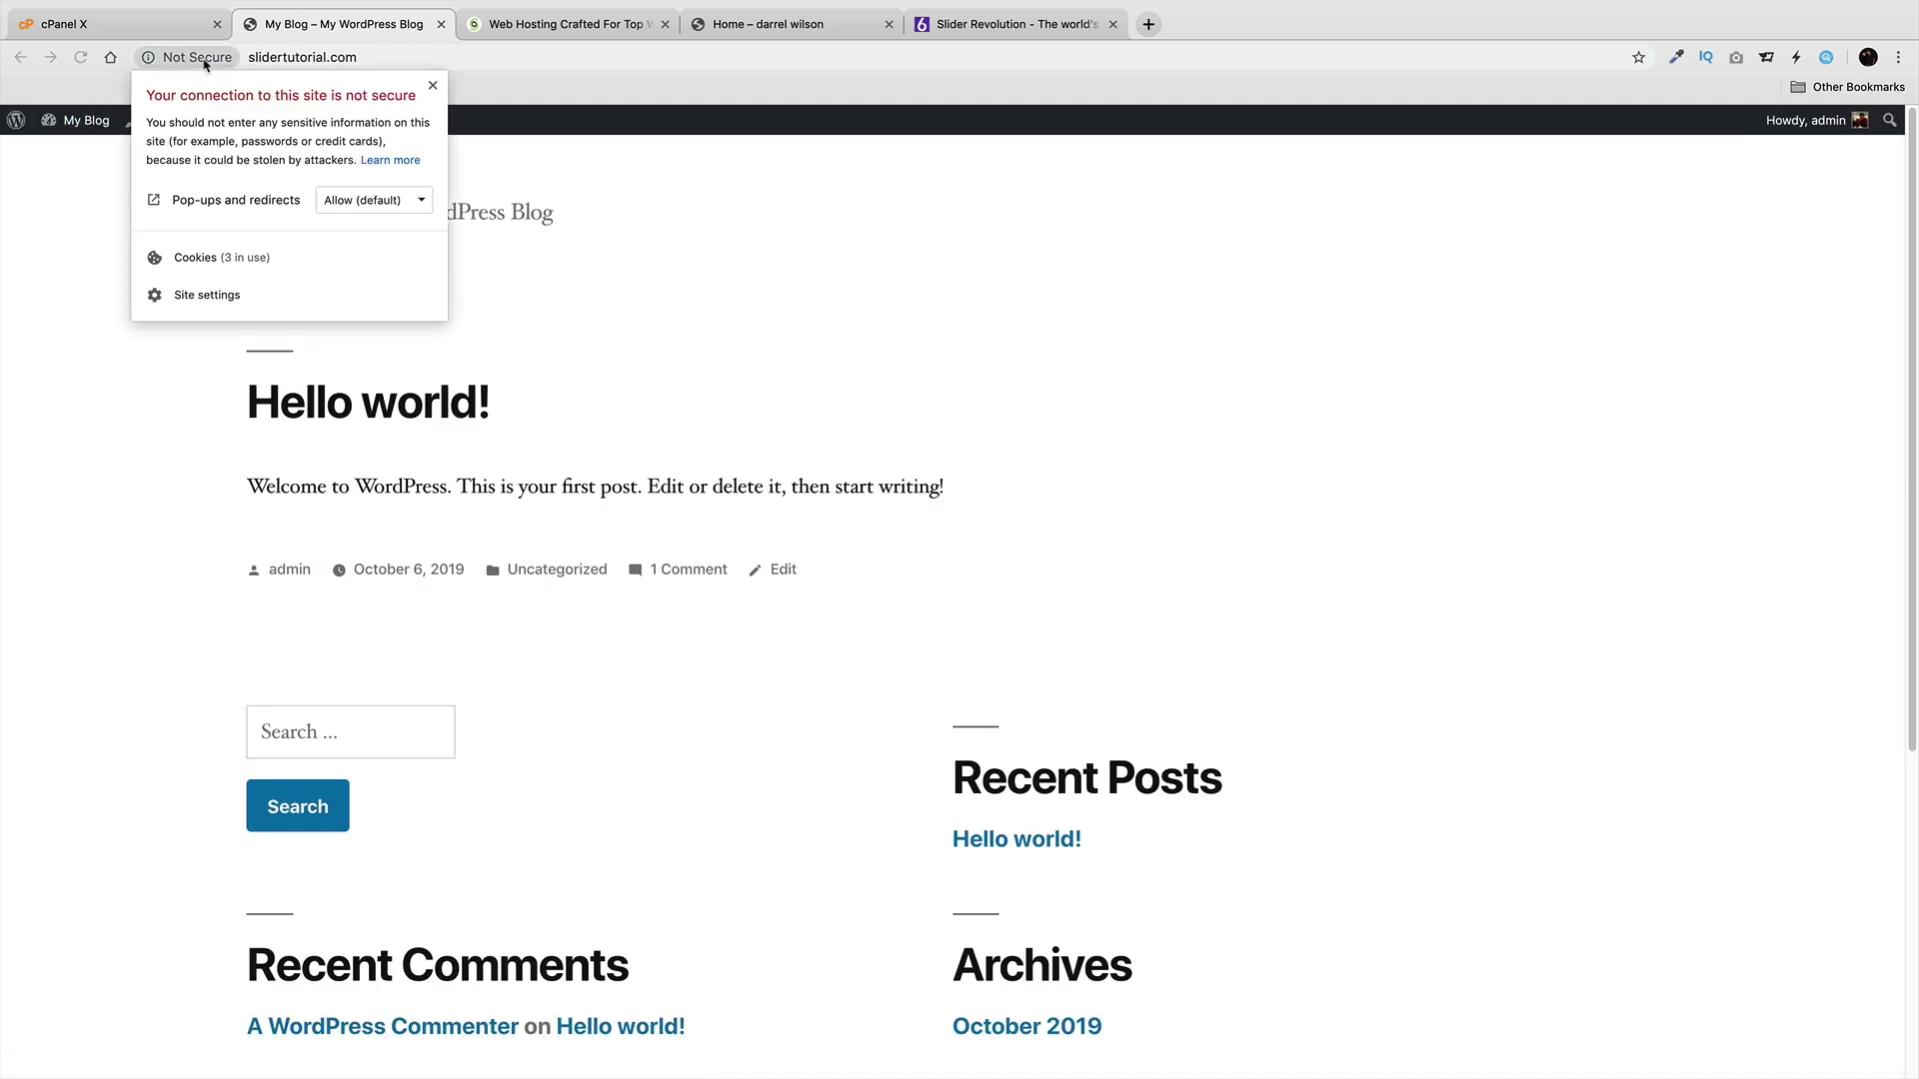
left_click(204, 62)
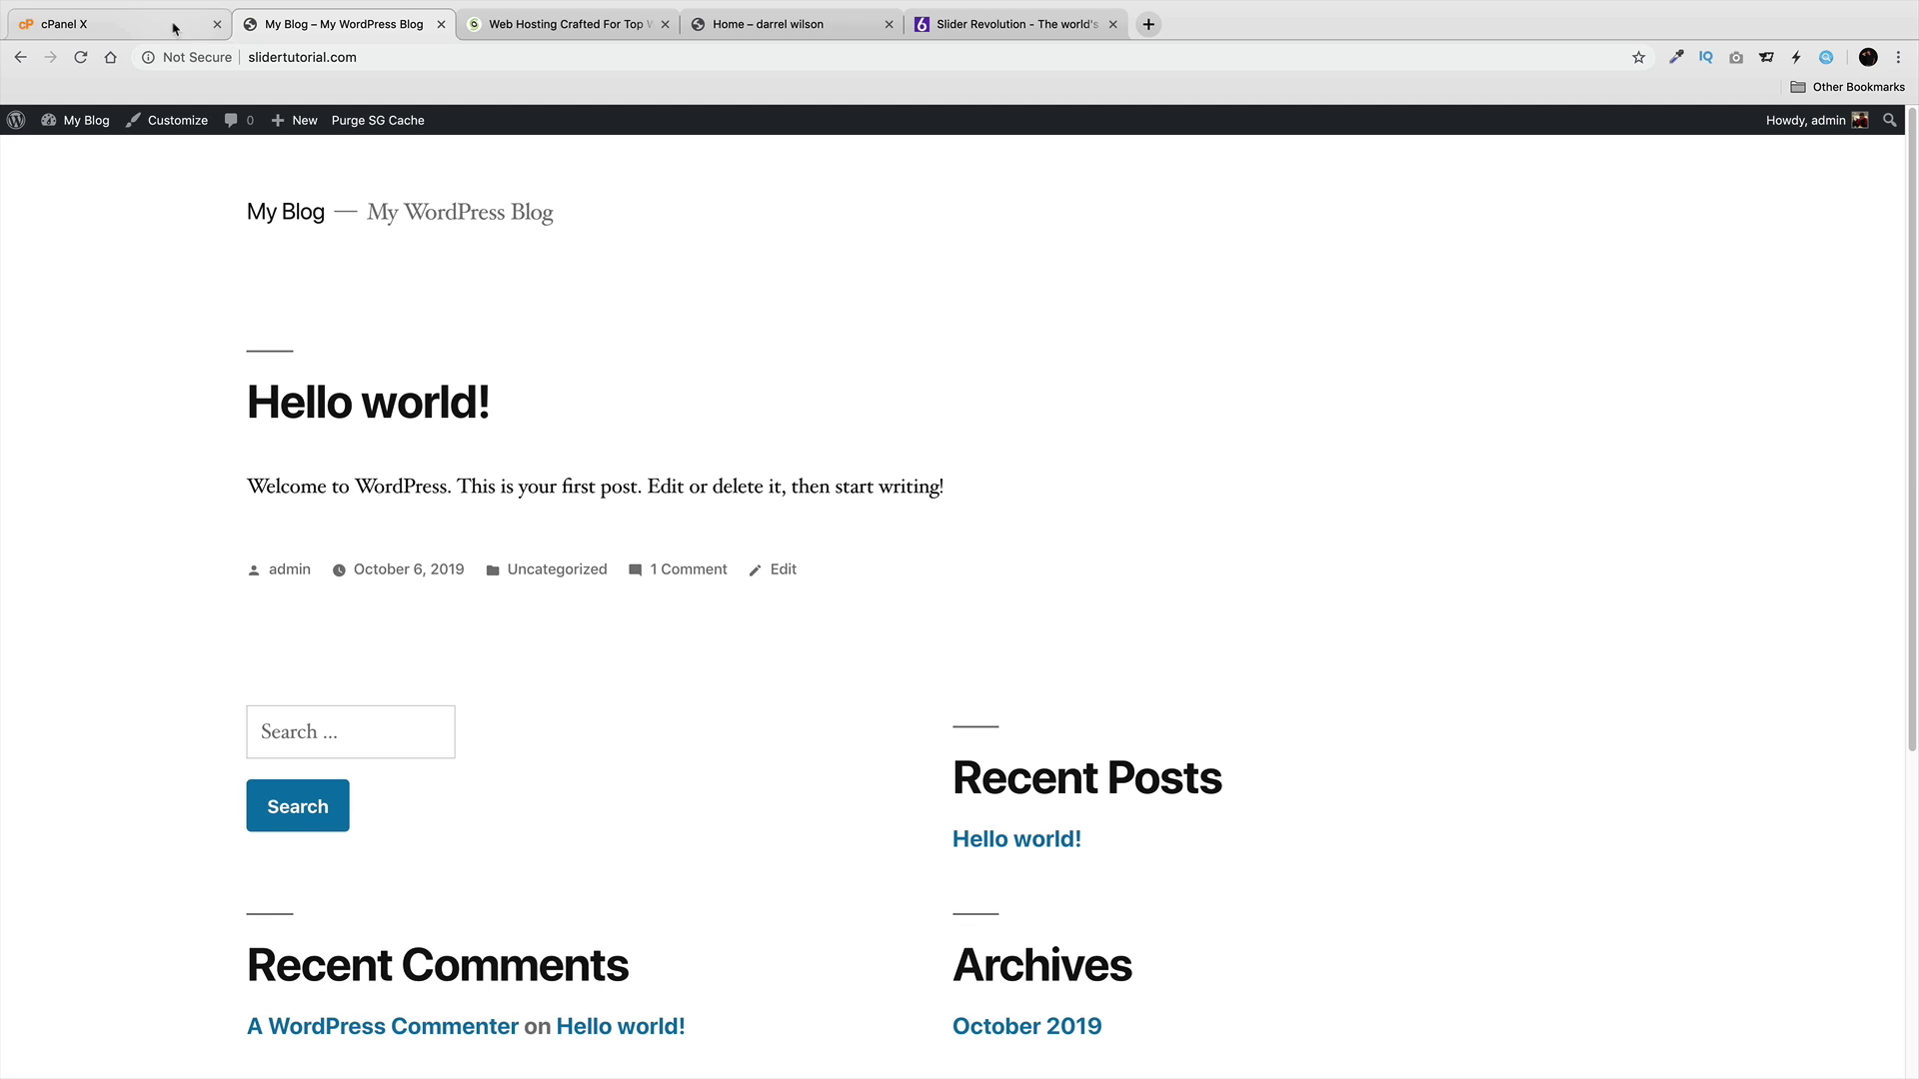
left_click(174, 29)
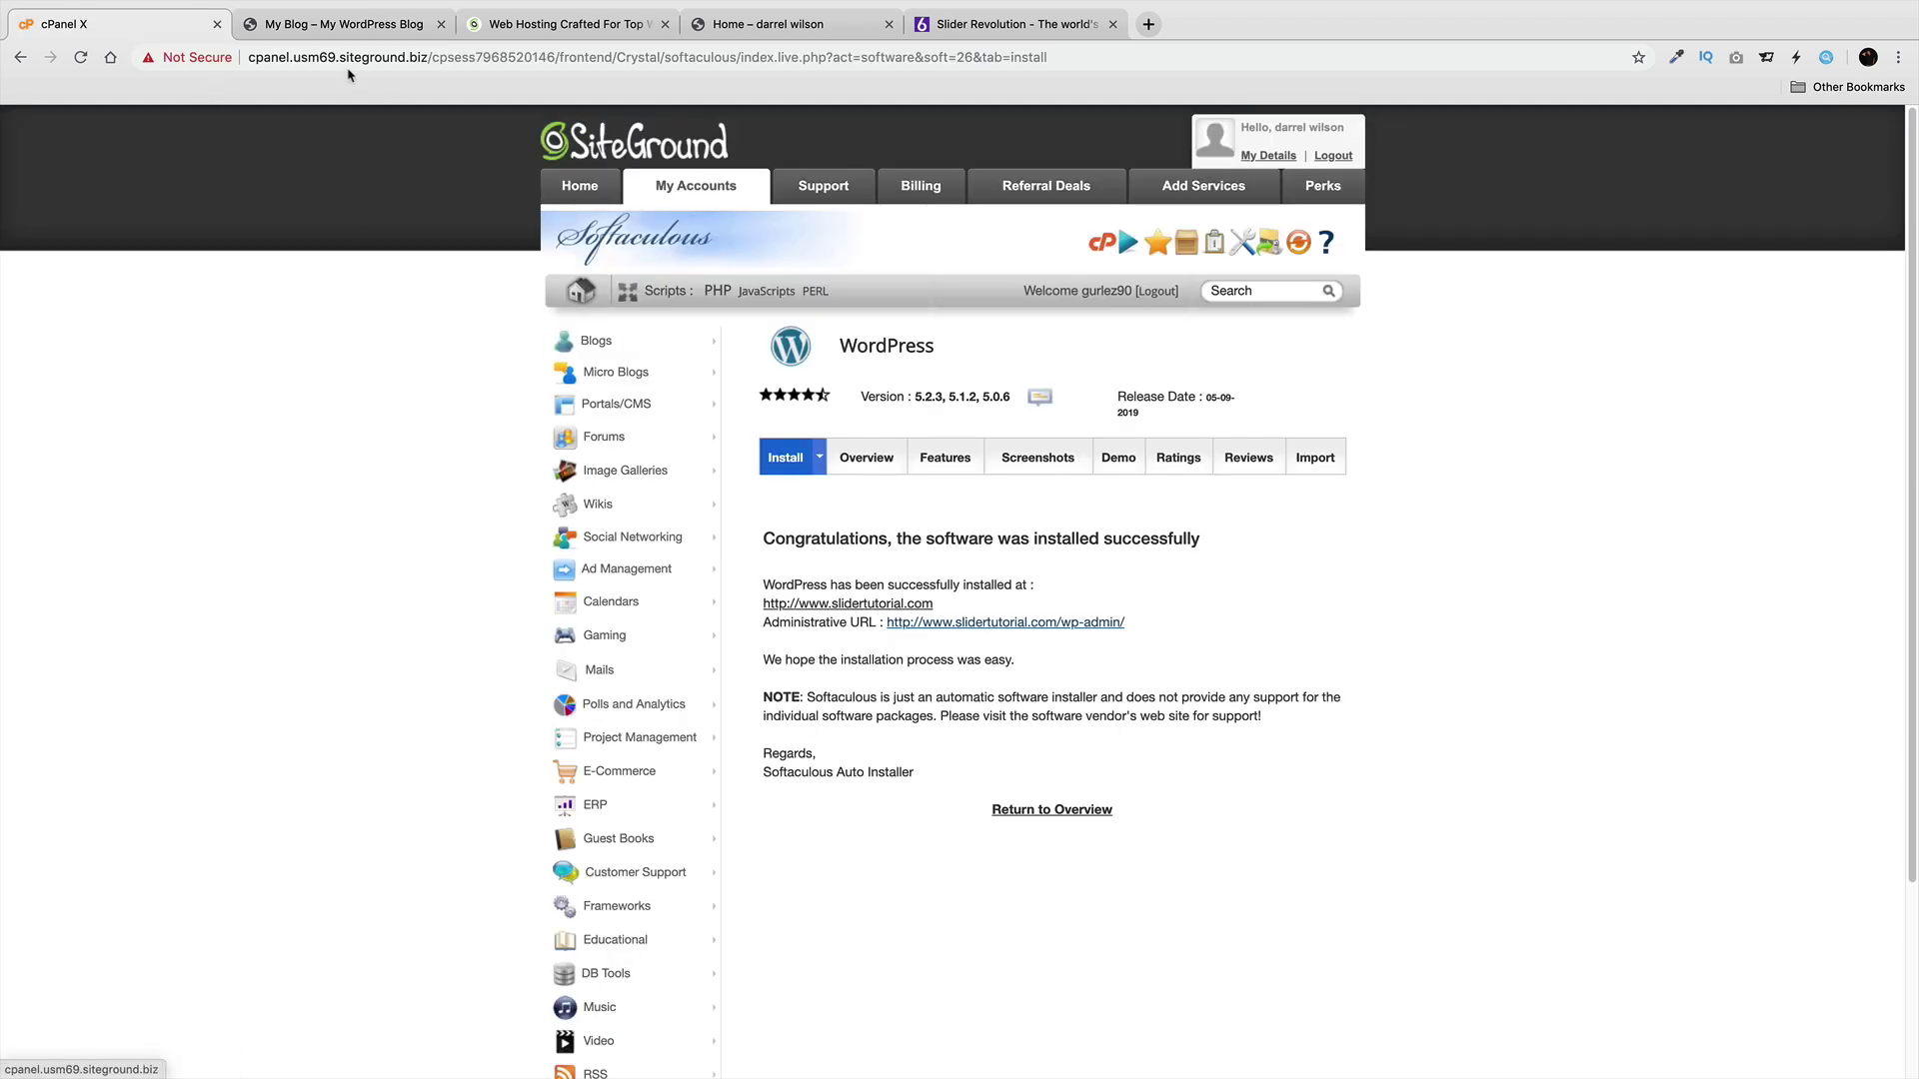
Recheck the blog's connection security and open SiteGround's My Accounts list of hosting accounts.
left_click(339, 32)
left_click(155, 29)
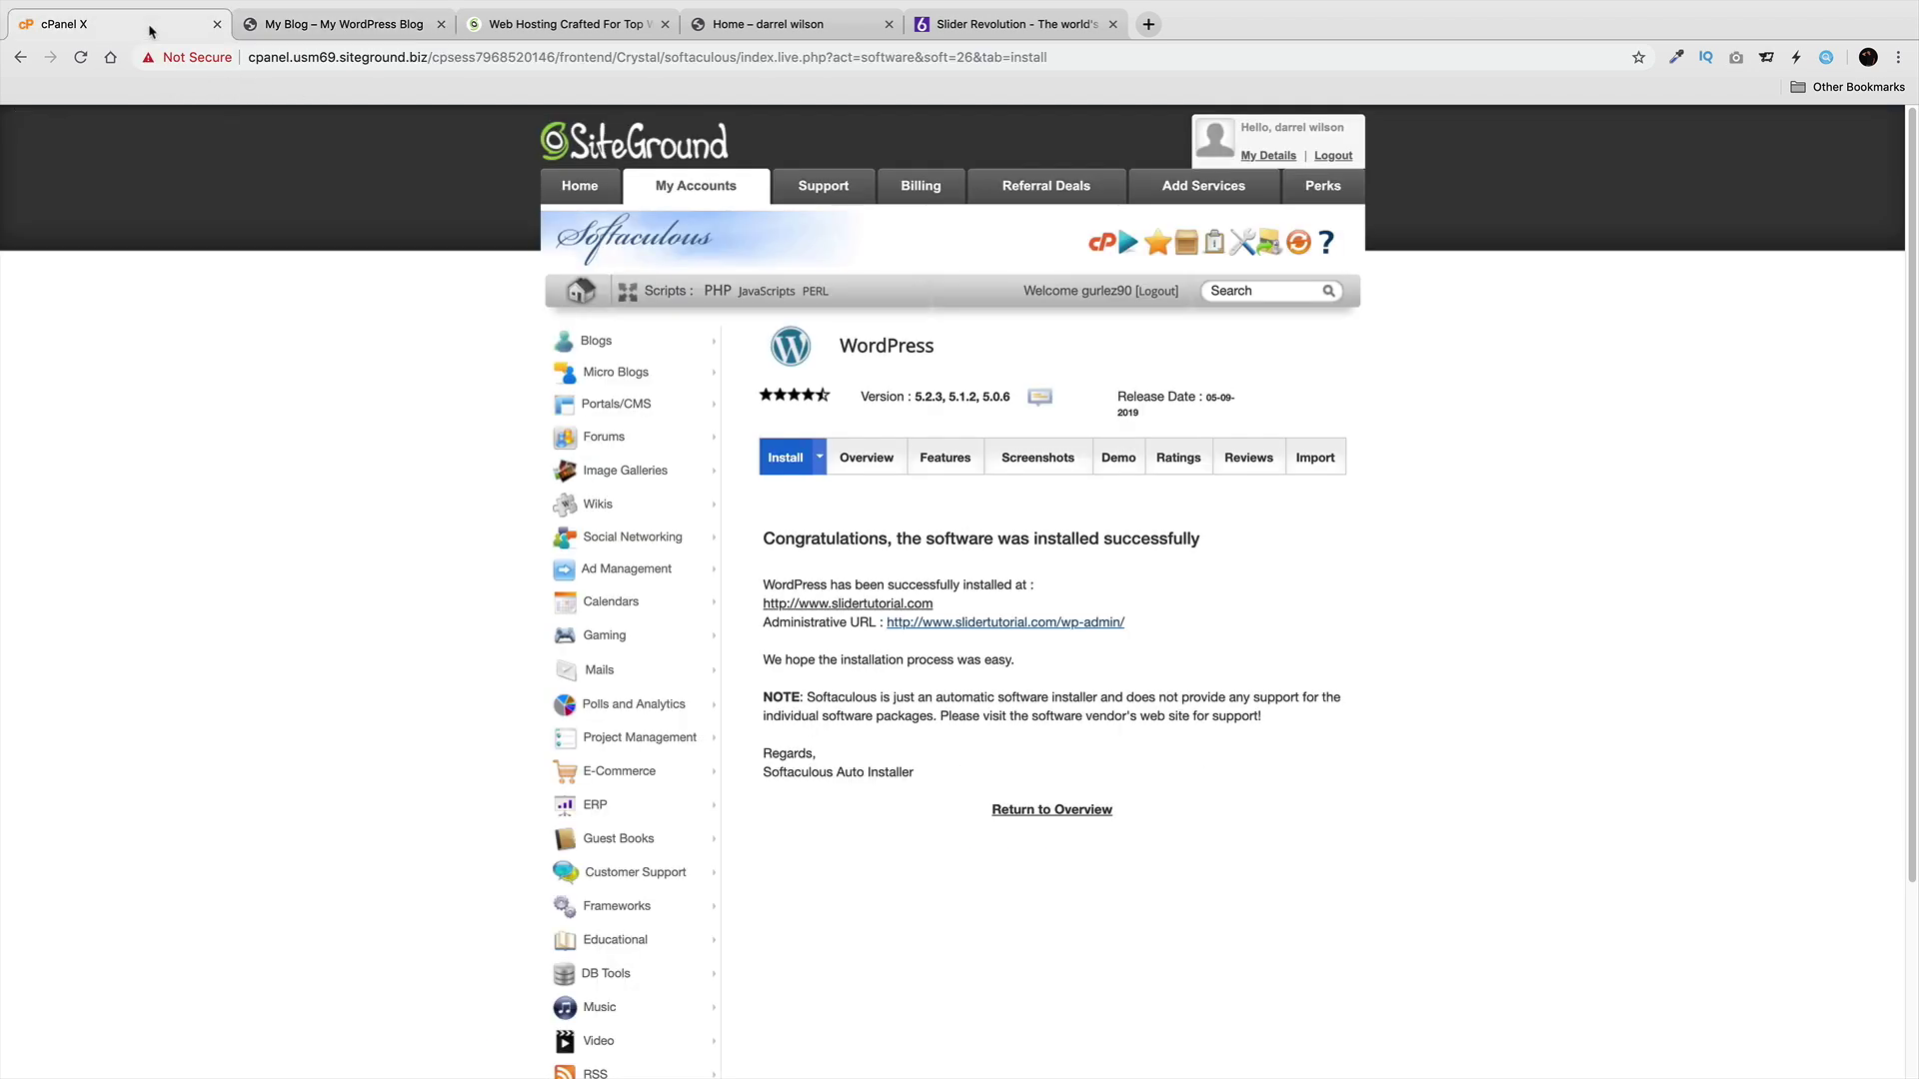
left_click(701, 192)
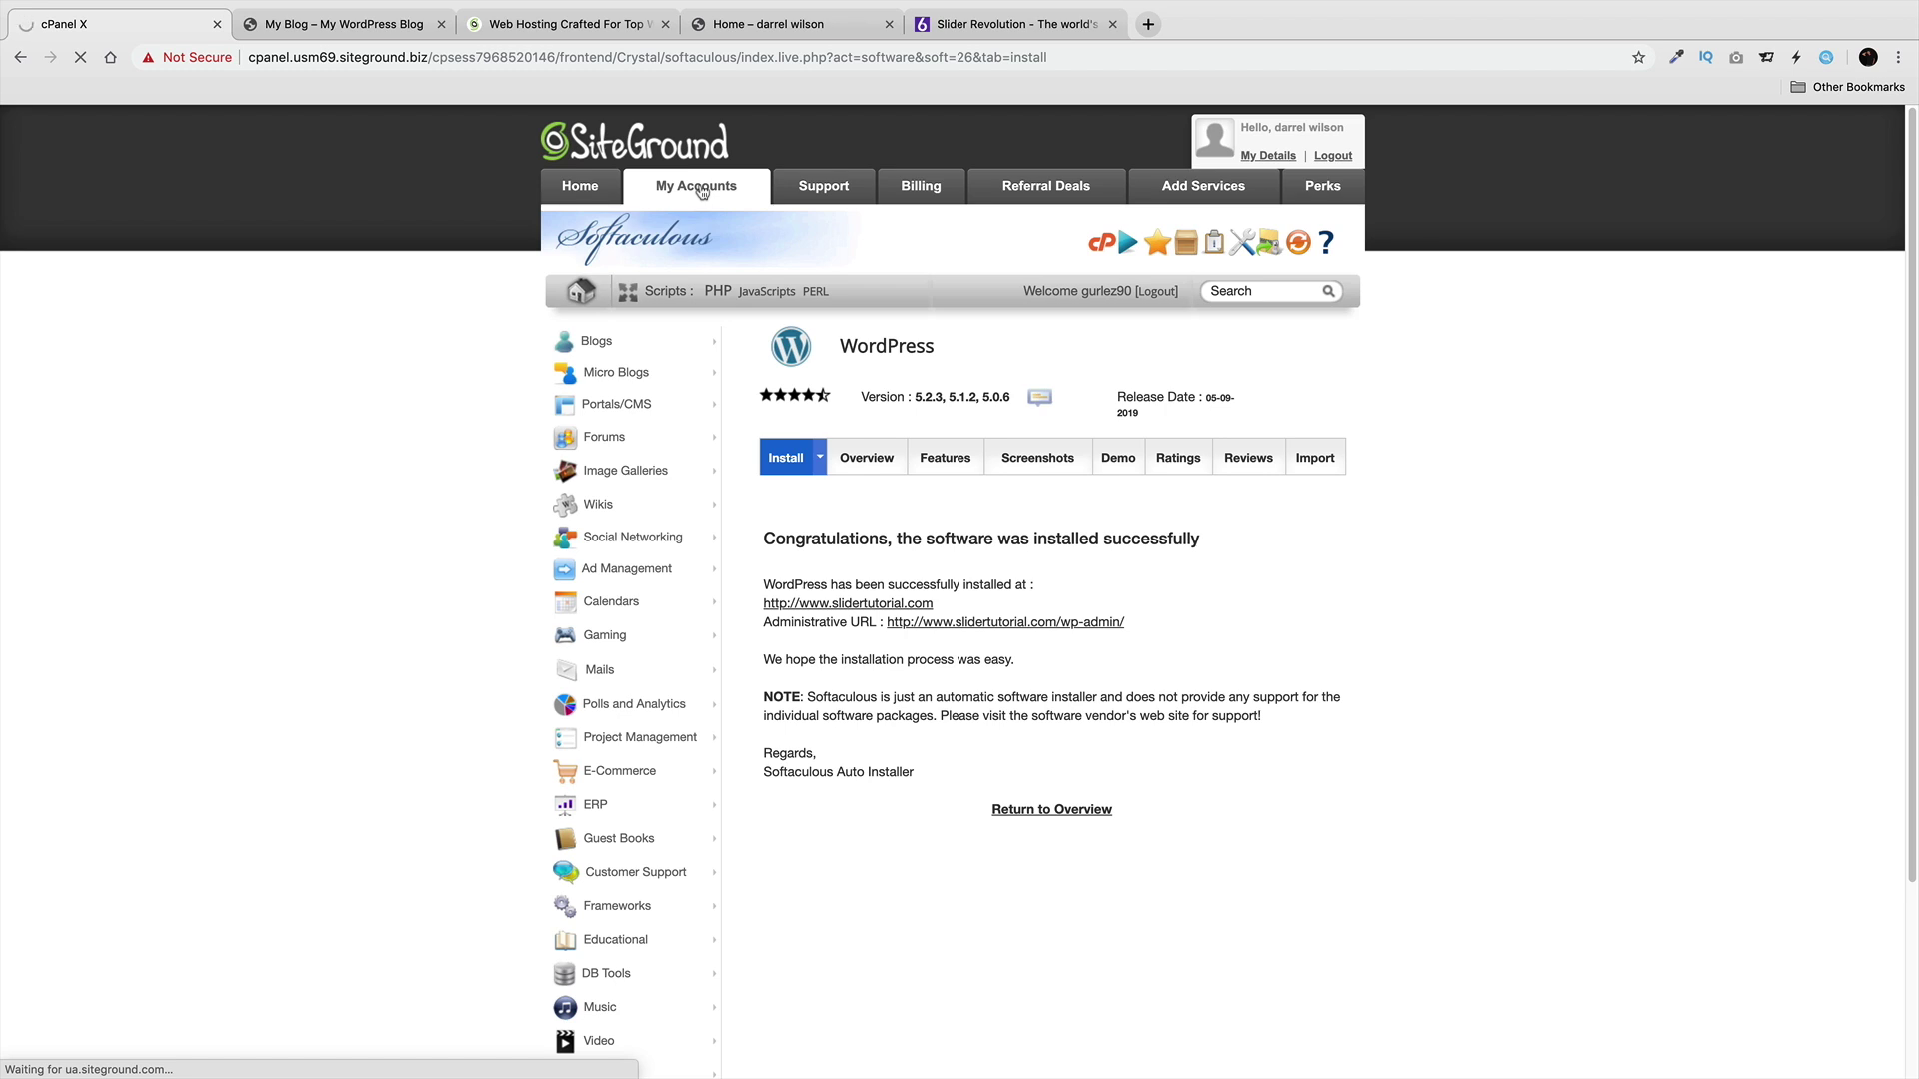
left_click(335, 24)
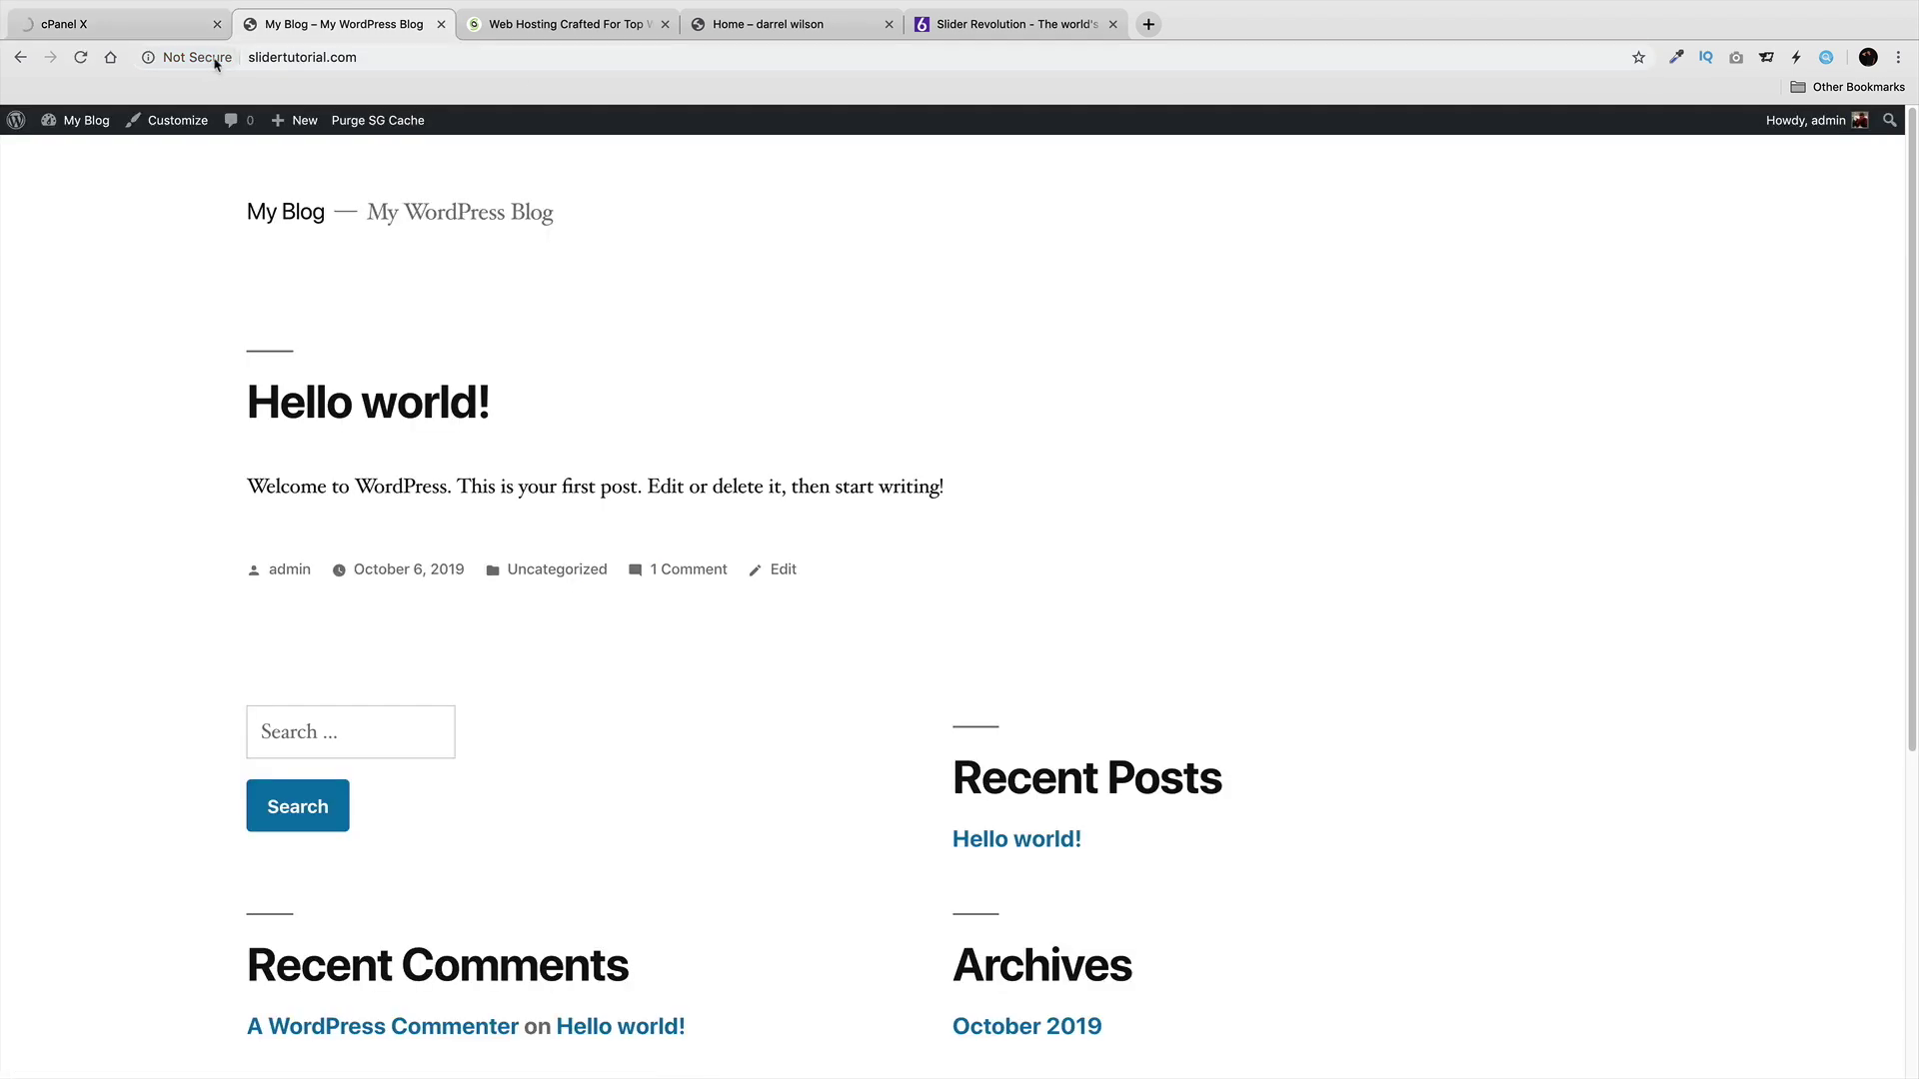
left_click(189, 57)
left_click(166, 31)
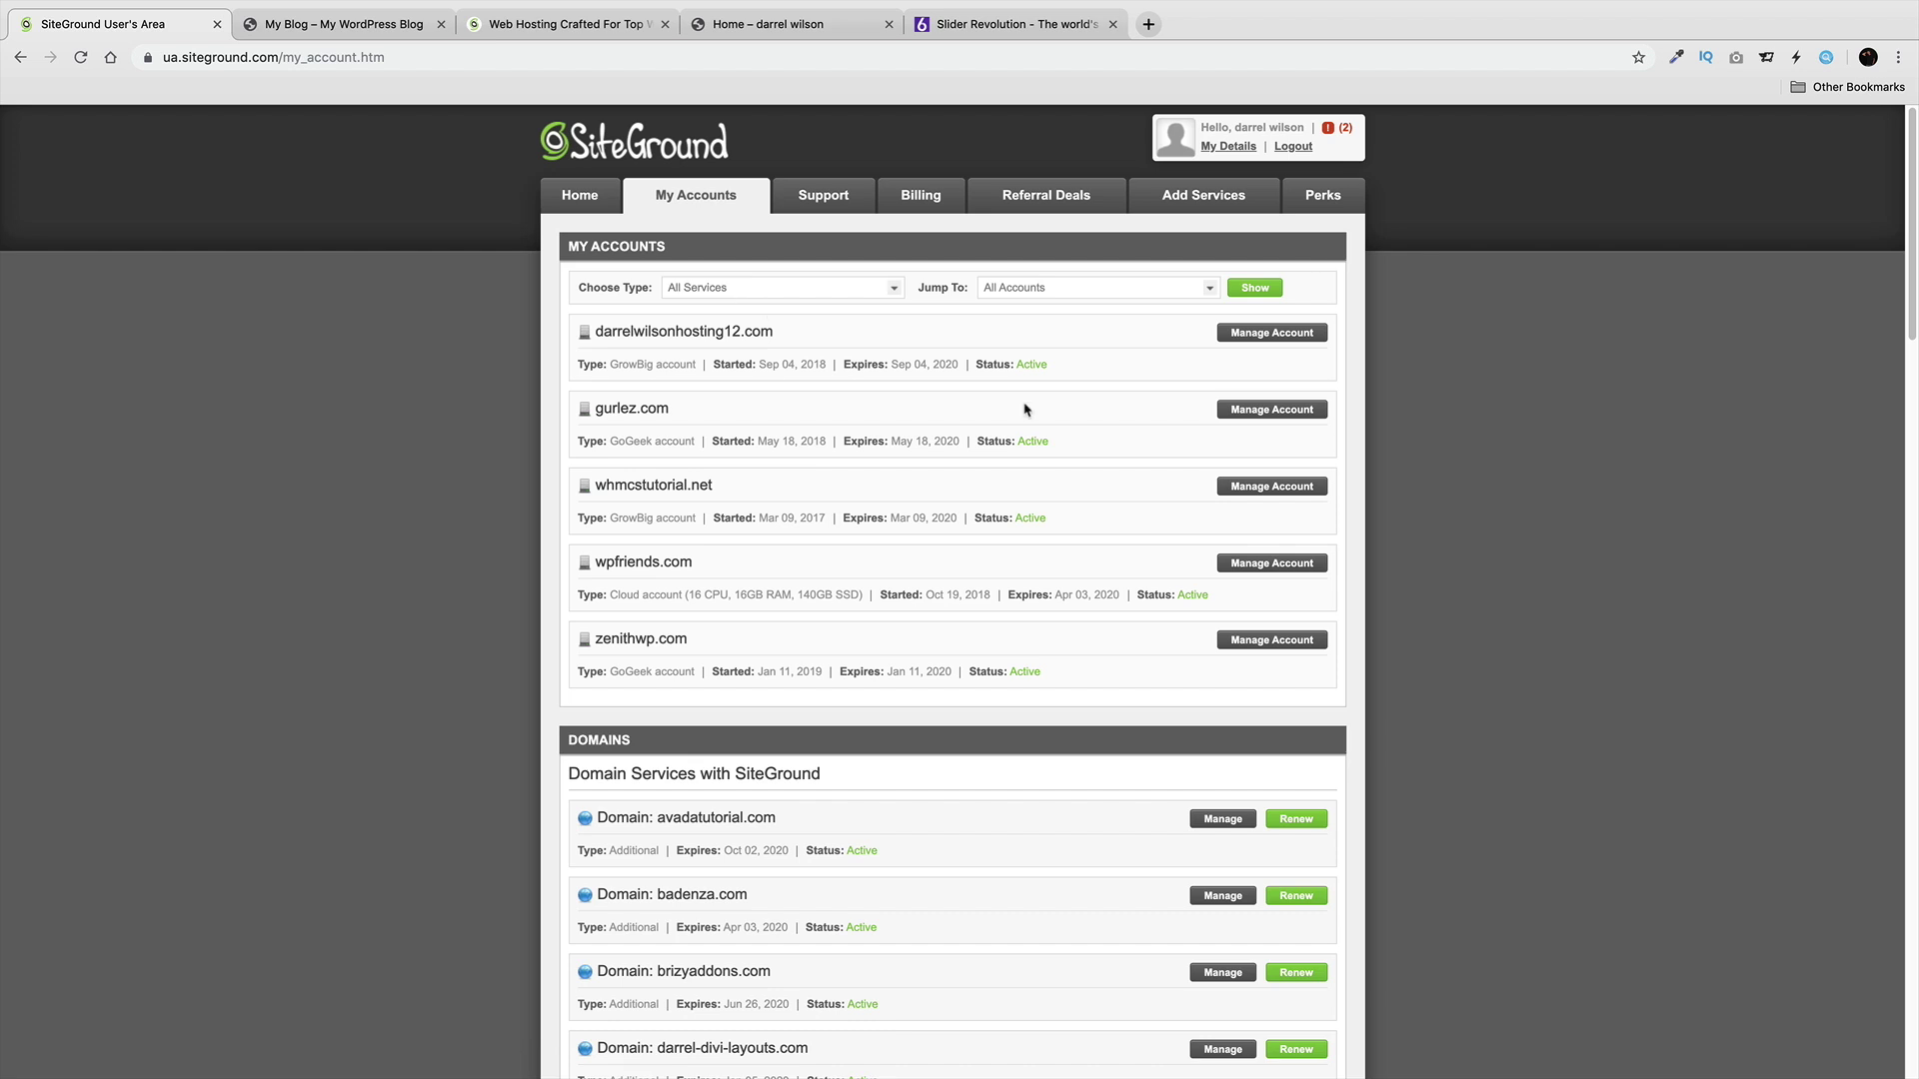
From the gurlez.com account, go to cPanel and open Let's Encrypt under Security.
left_click(1272, 411)
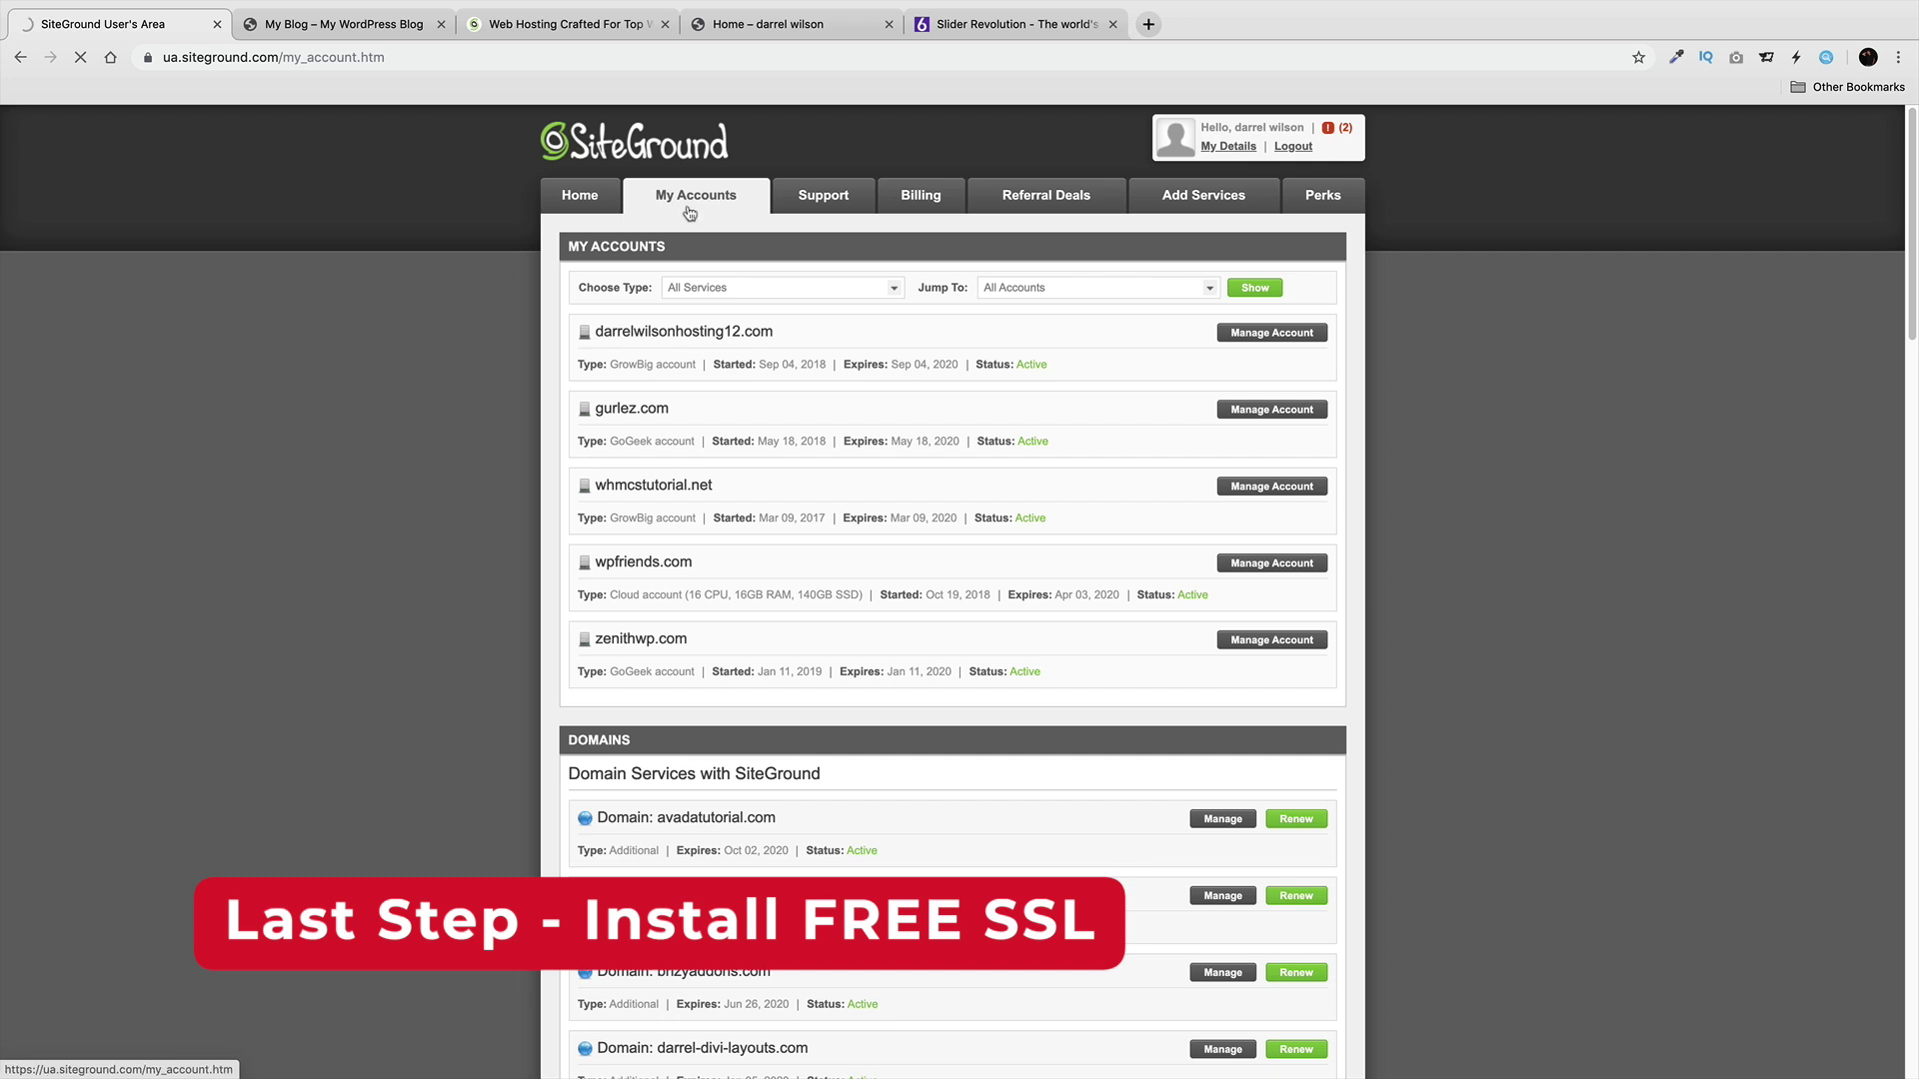
left_click(765, 317)
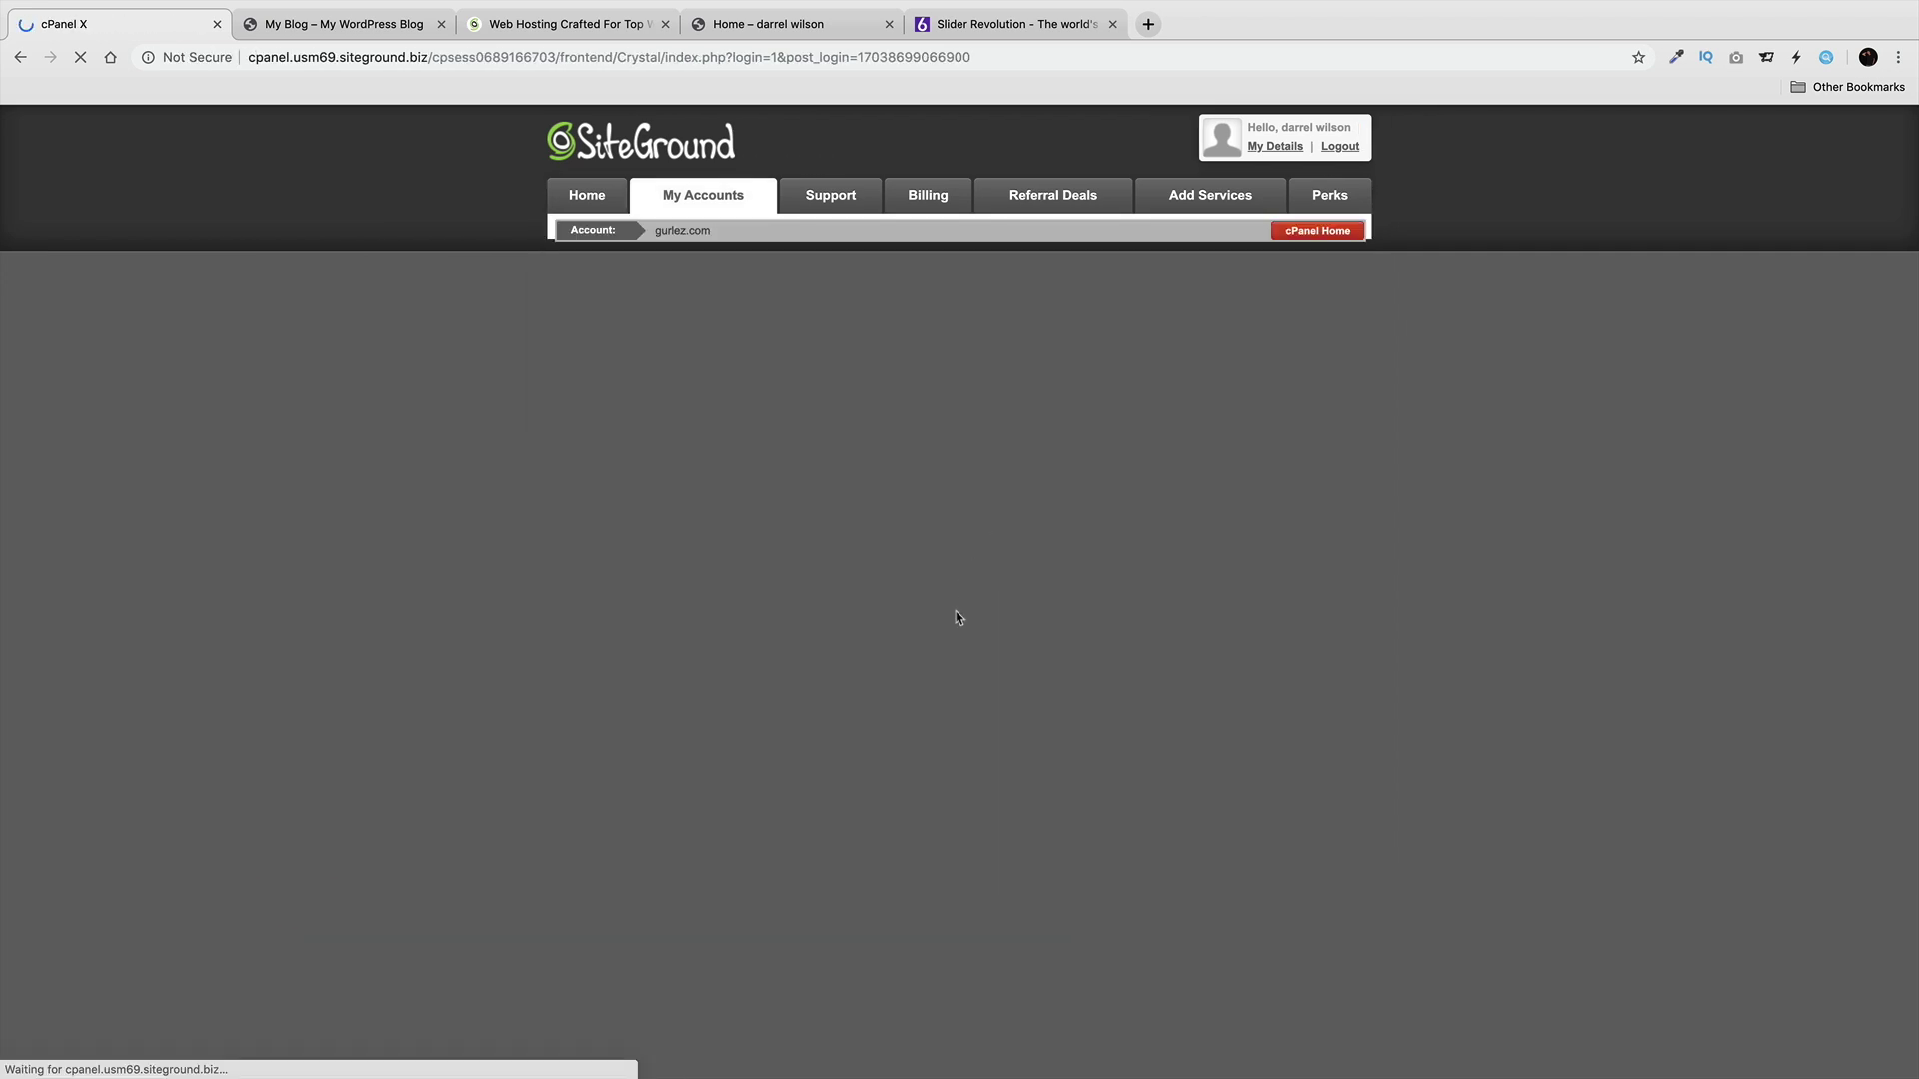
scroll(956, 610, "down", 10)
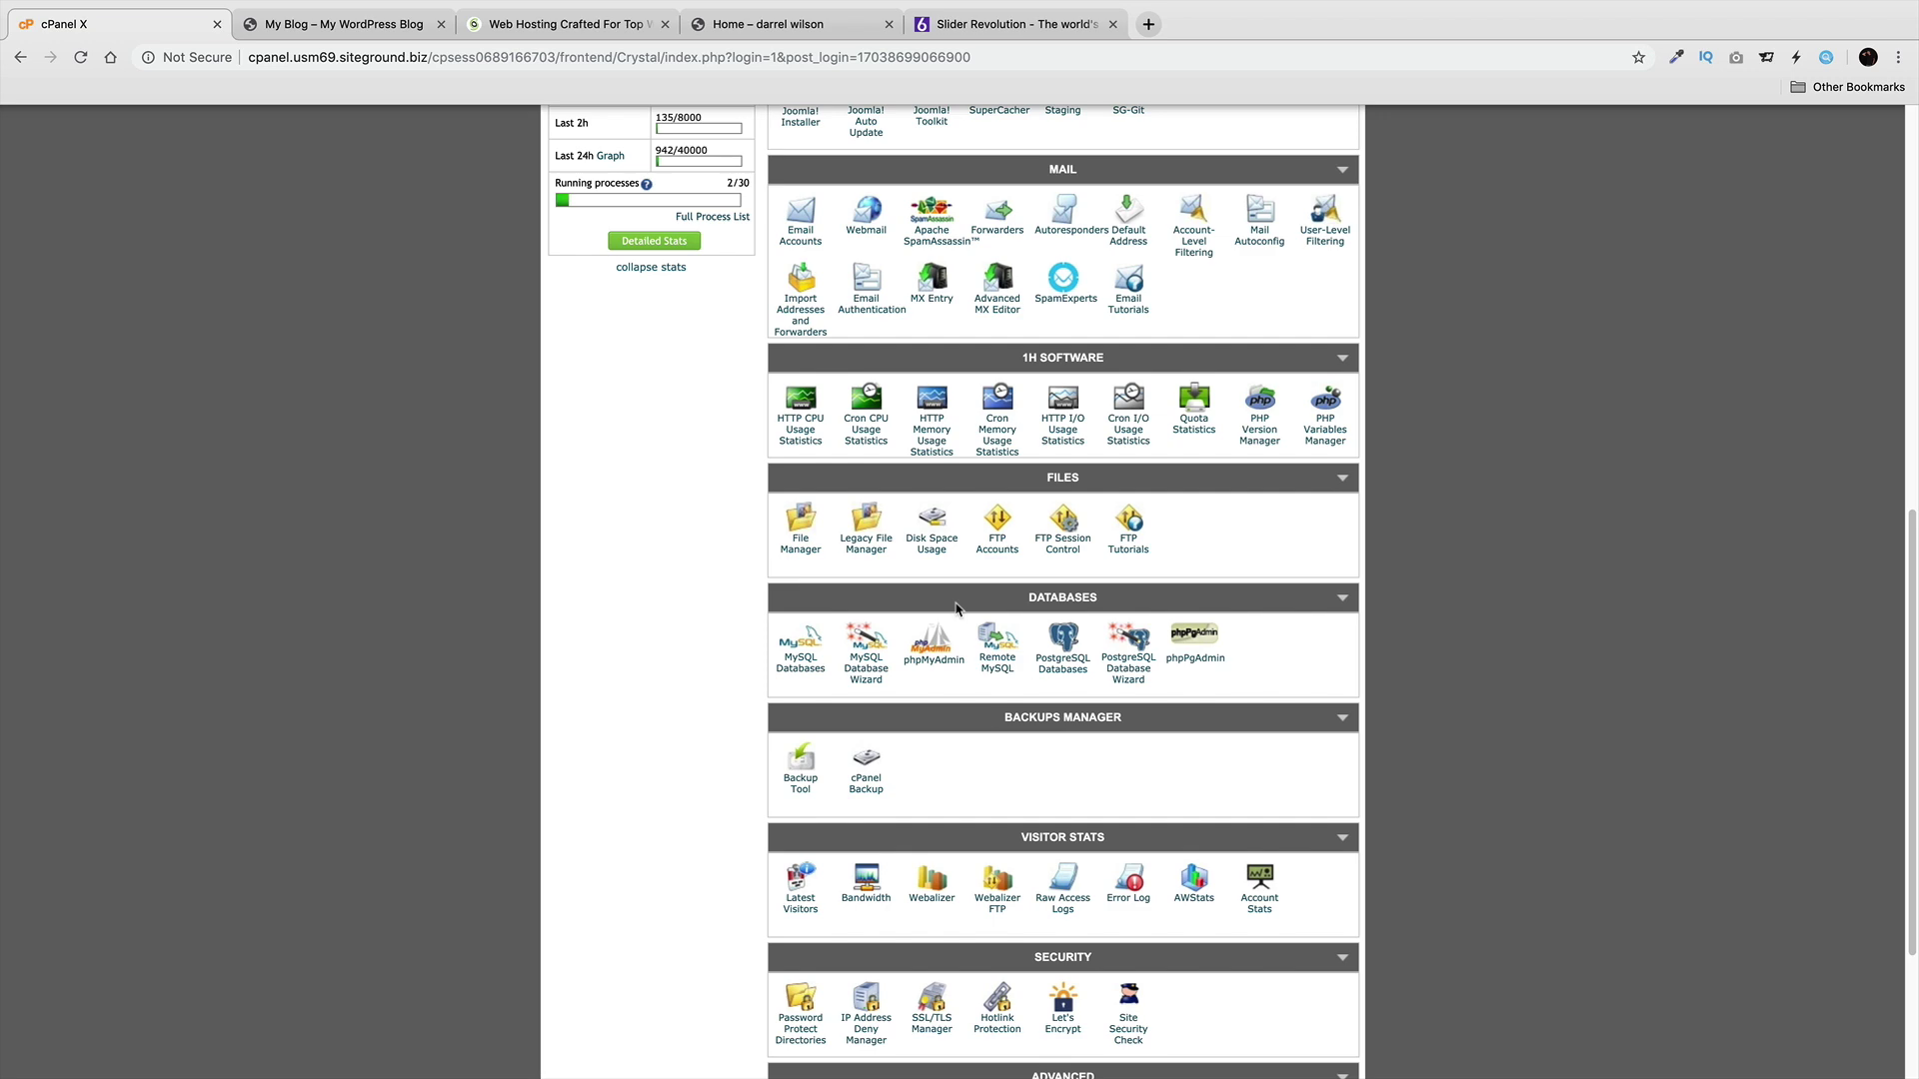
scroll(956, 603, "down", 4)
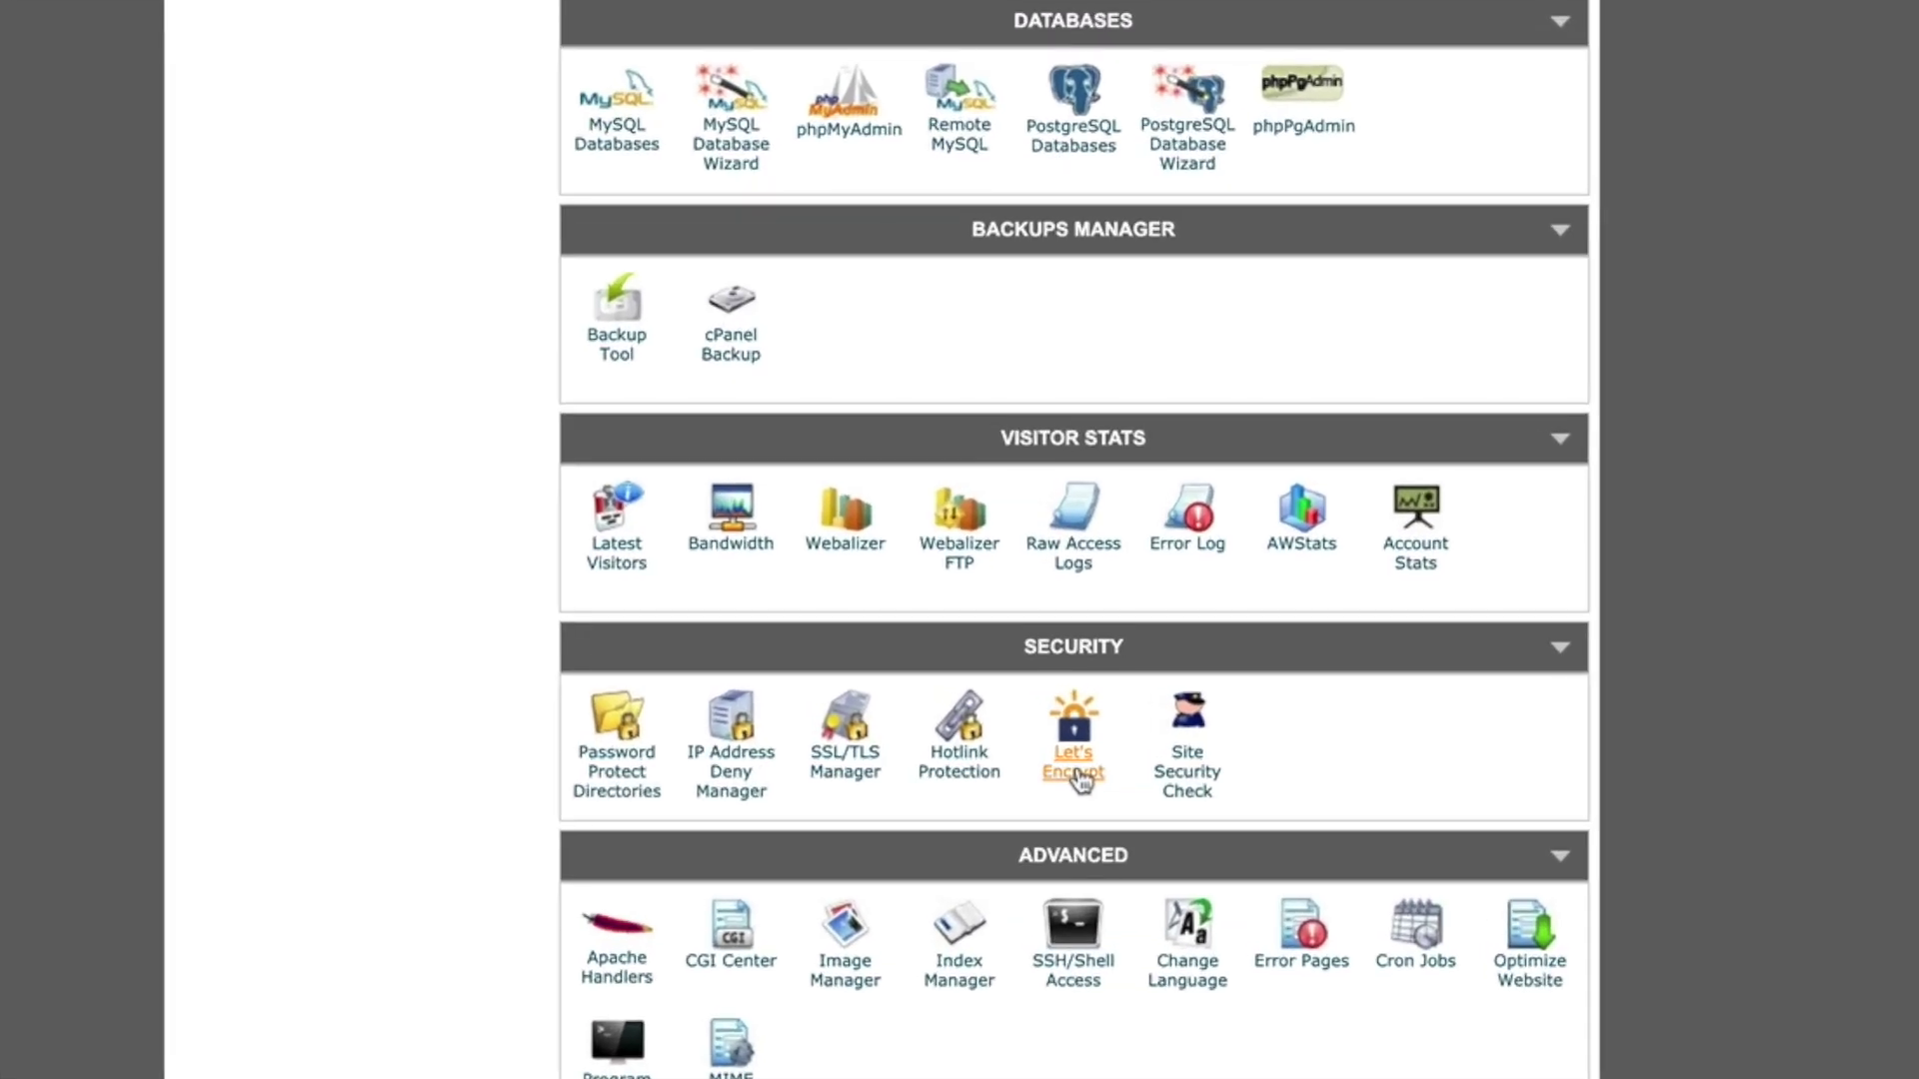
left_click(1073, 772)
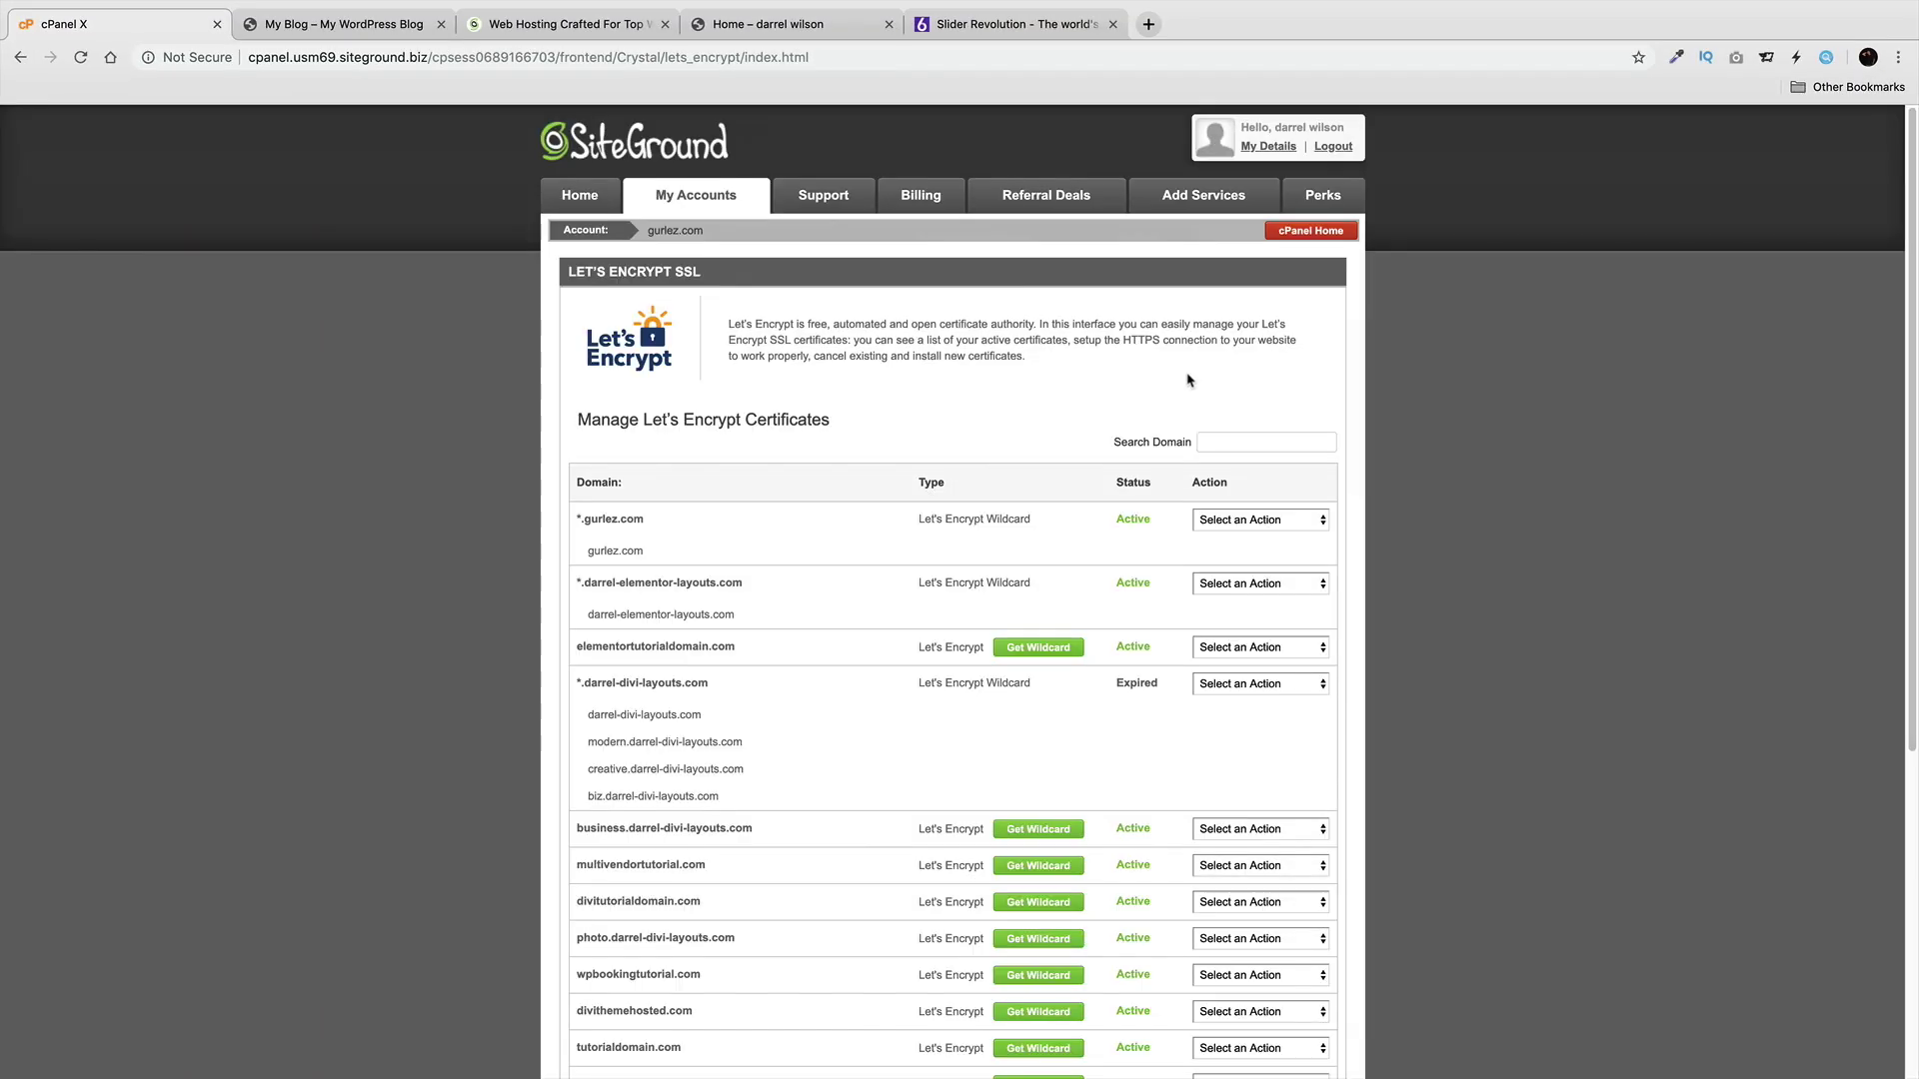
Install a Let's Encrypt certificate for slidertutorial.com and dismiss the success message.
scroll(1111, 374, "down", 1)
scroll(1109, 371, "down", 5)
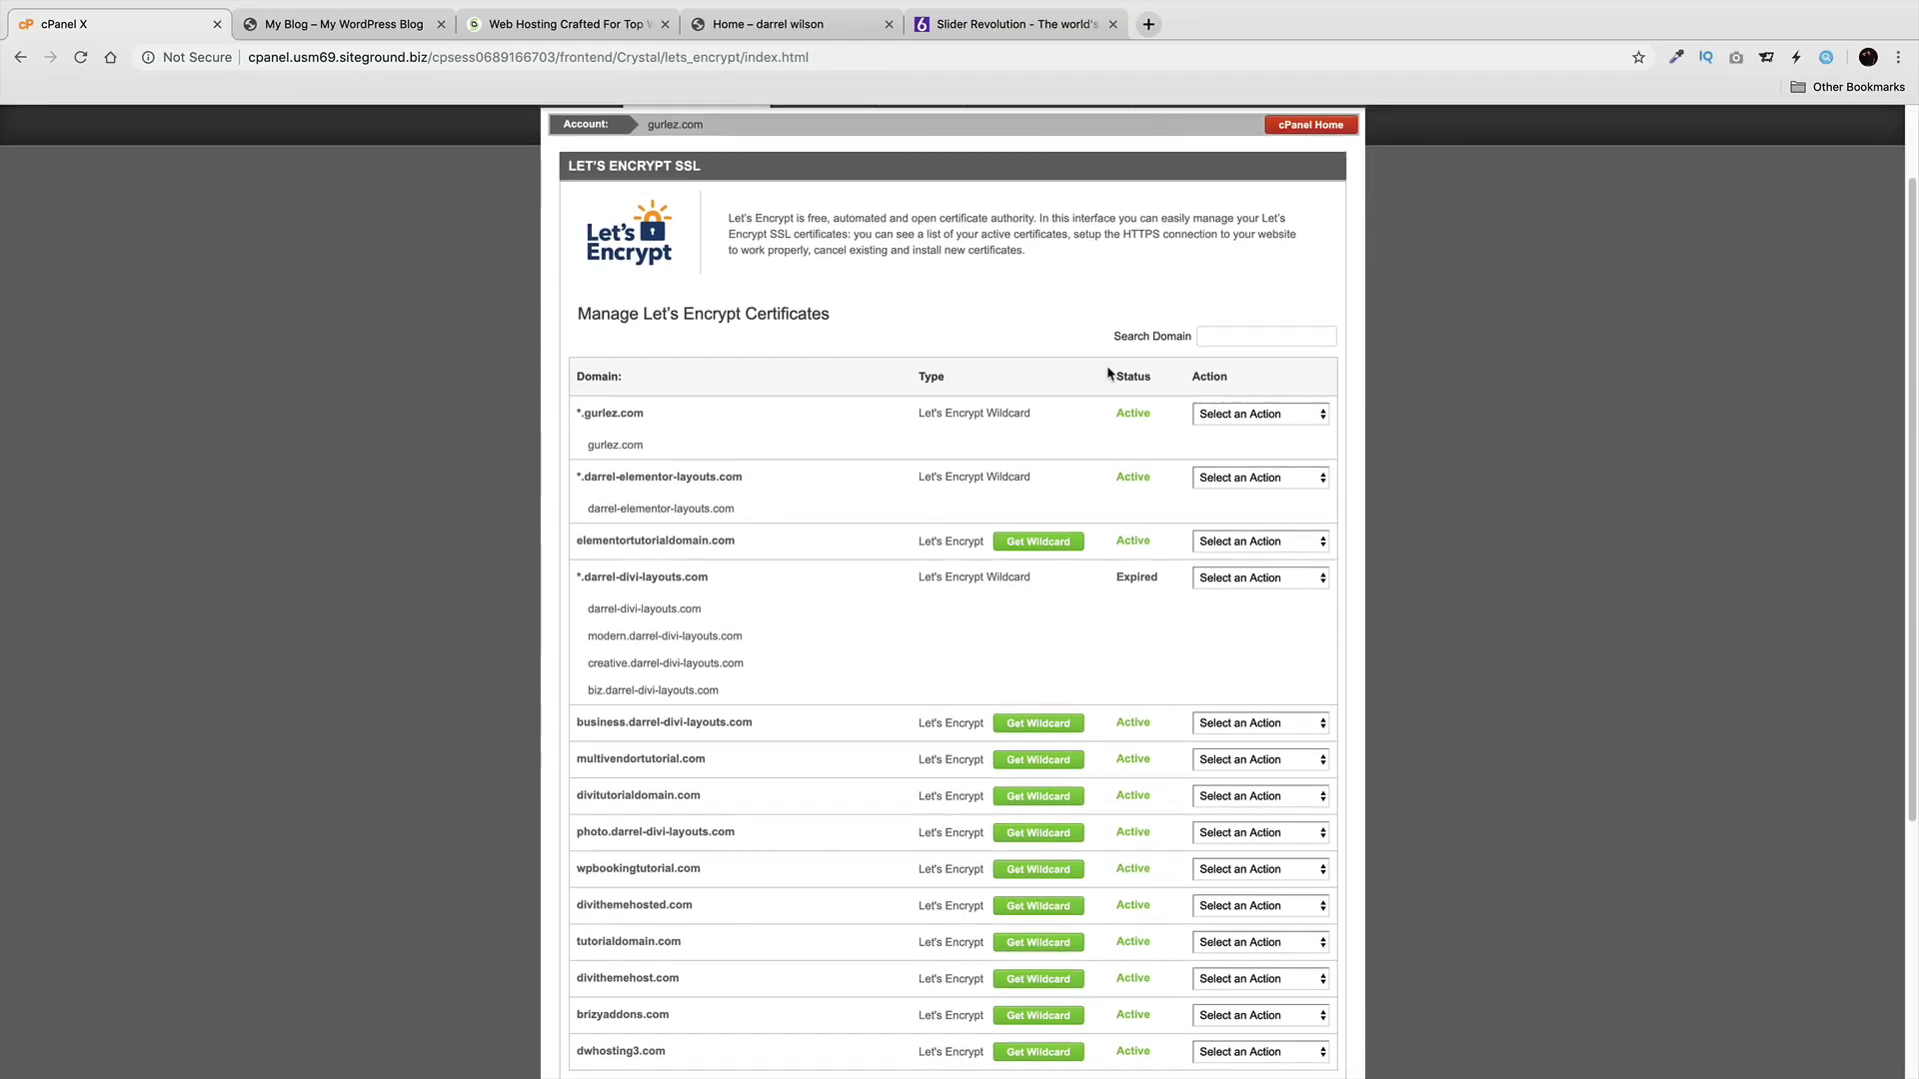
scroll(1099, 387, "down", 1)
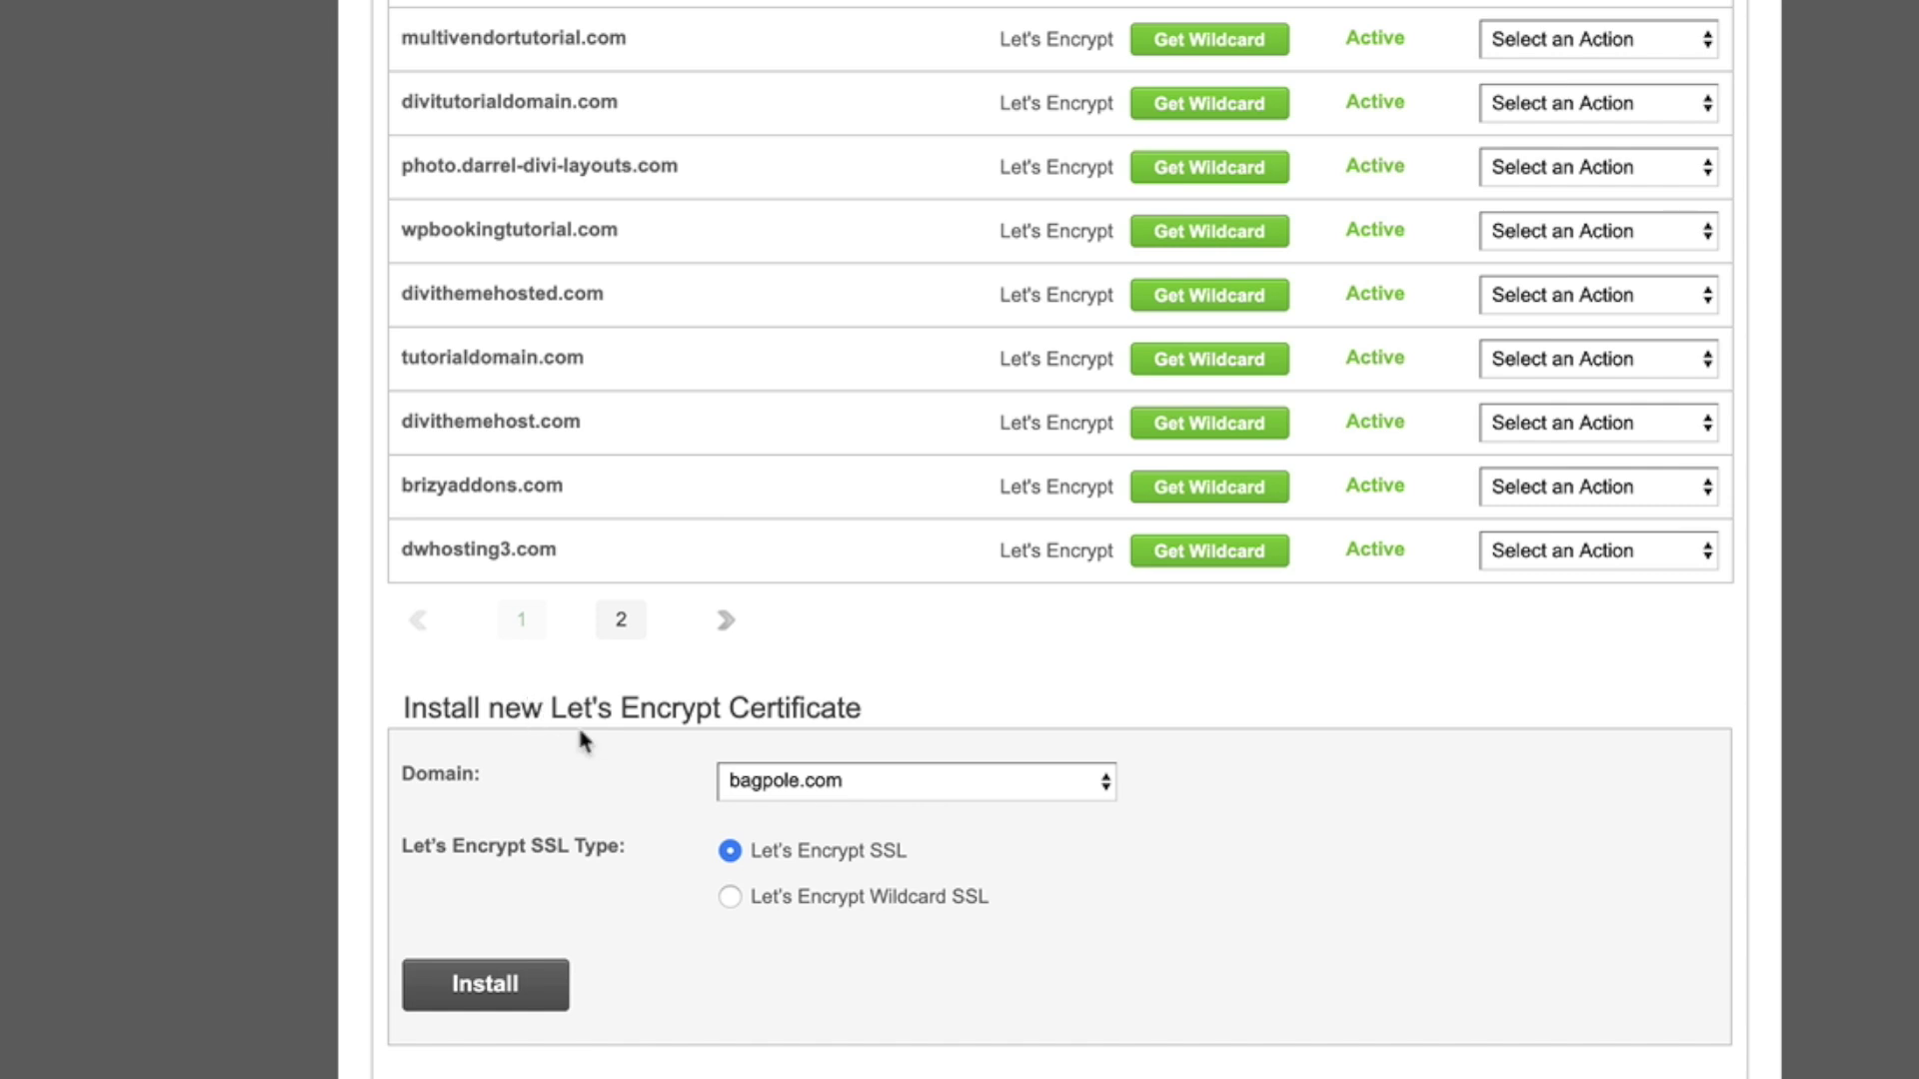
left_click(1079, 789)
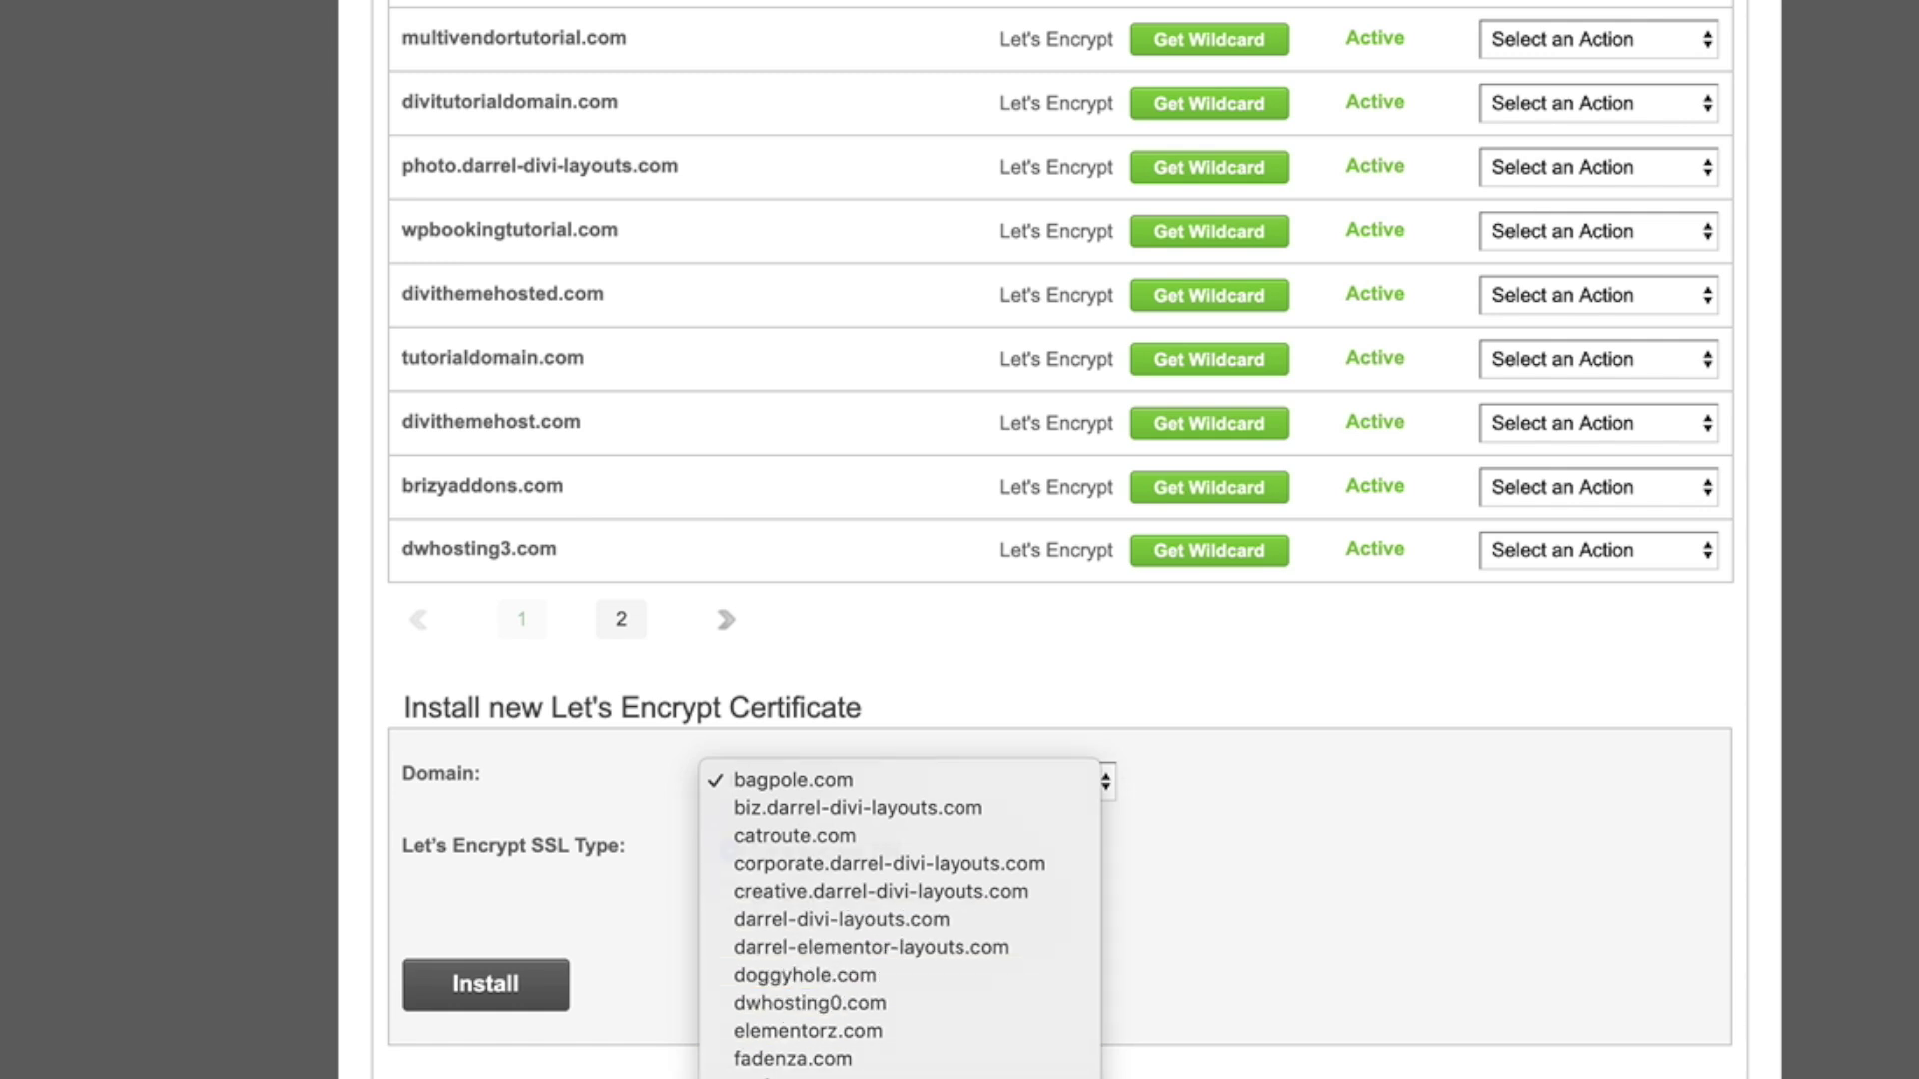
key("Return")
left_click(468, 995)
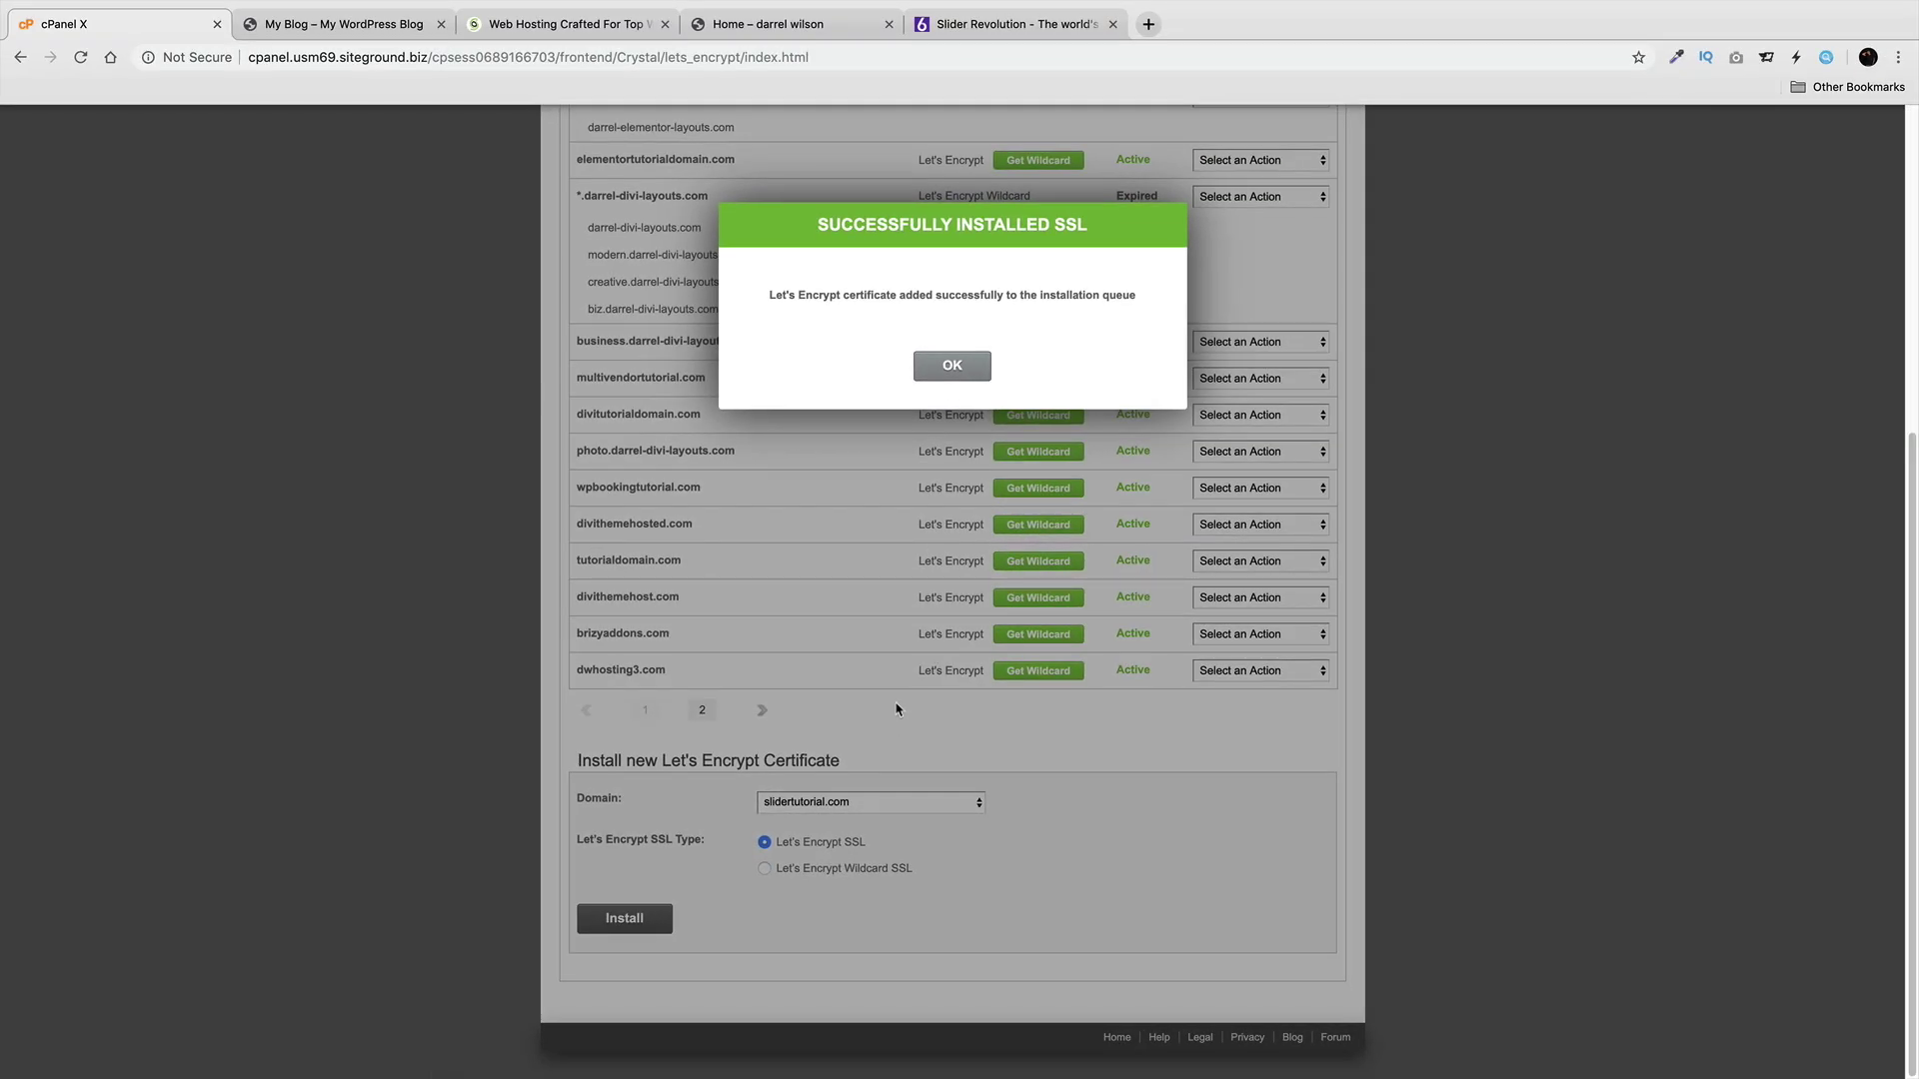
left_click(968, 365)
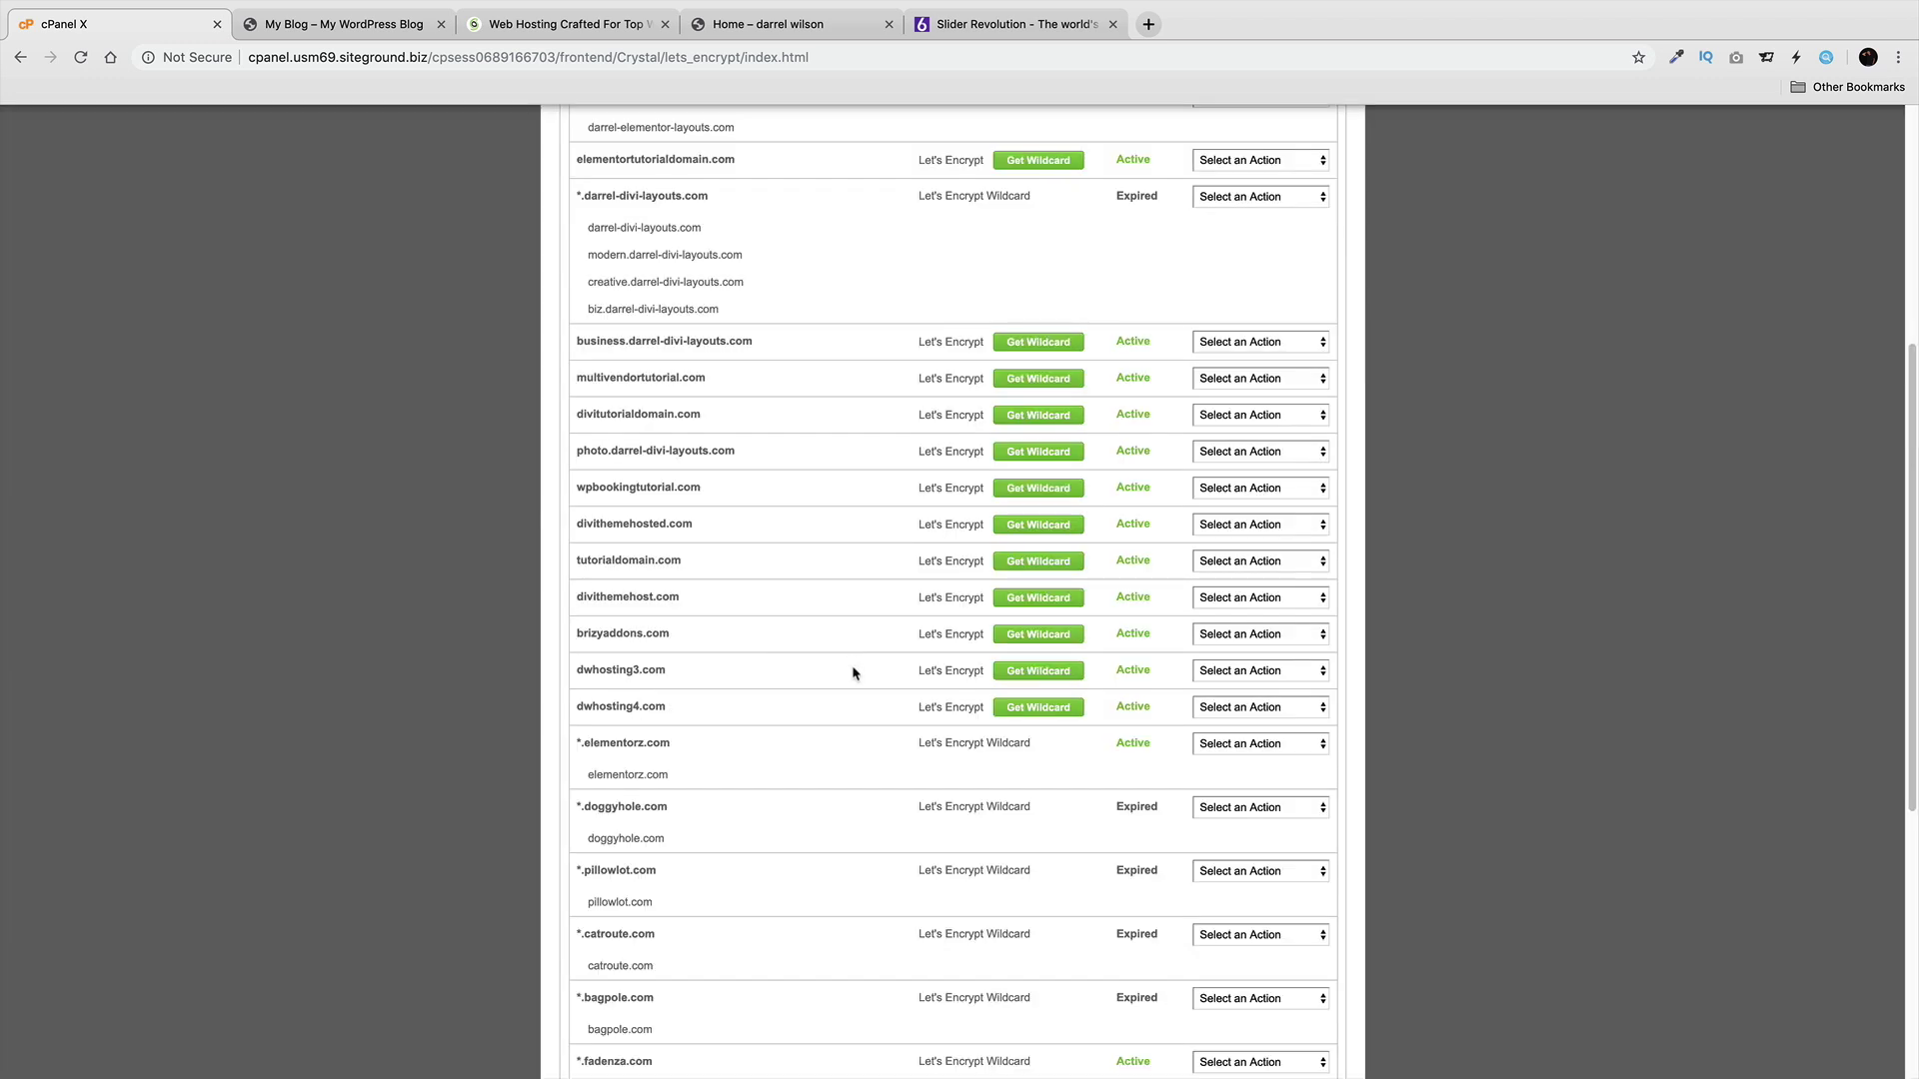
scroll(854, 672, "up", 5)
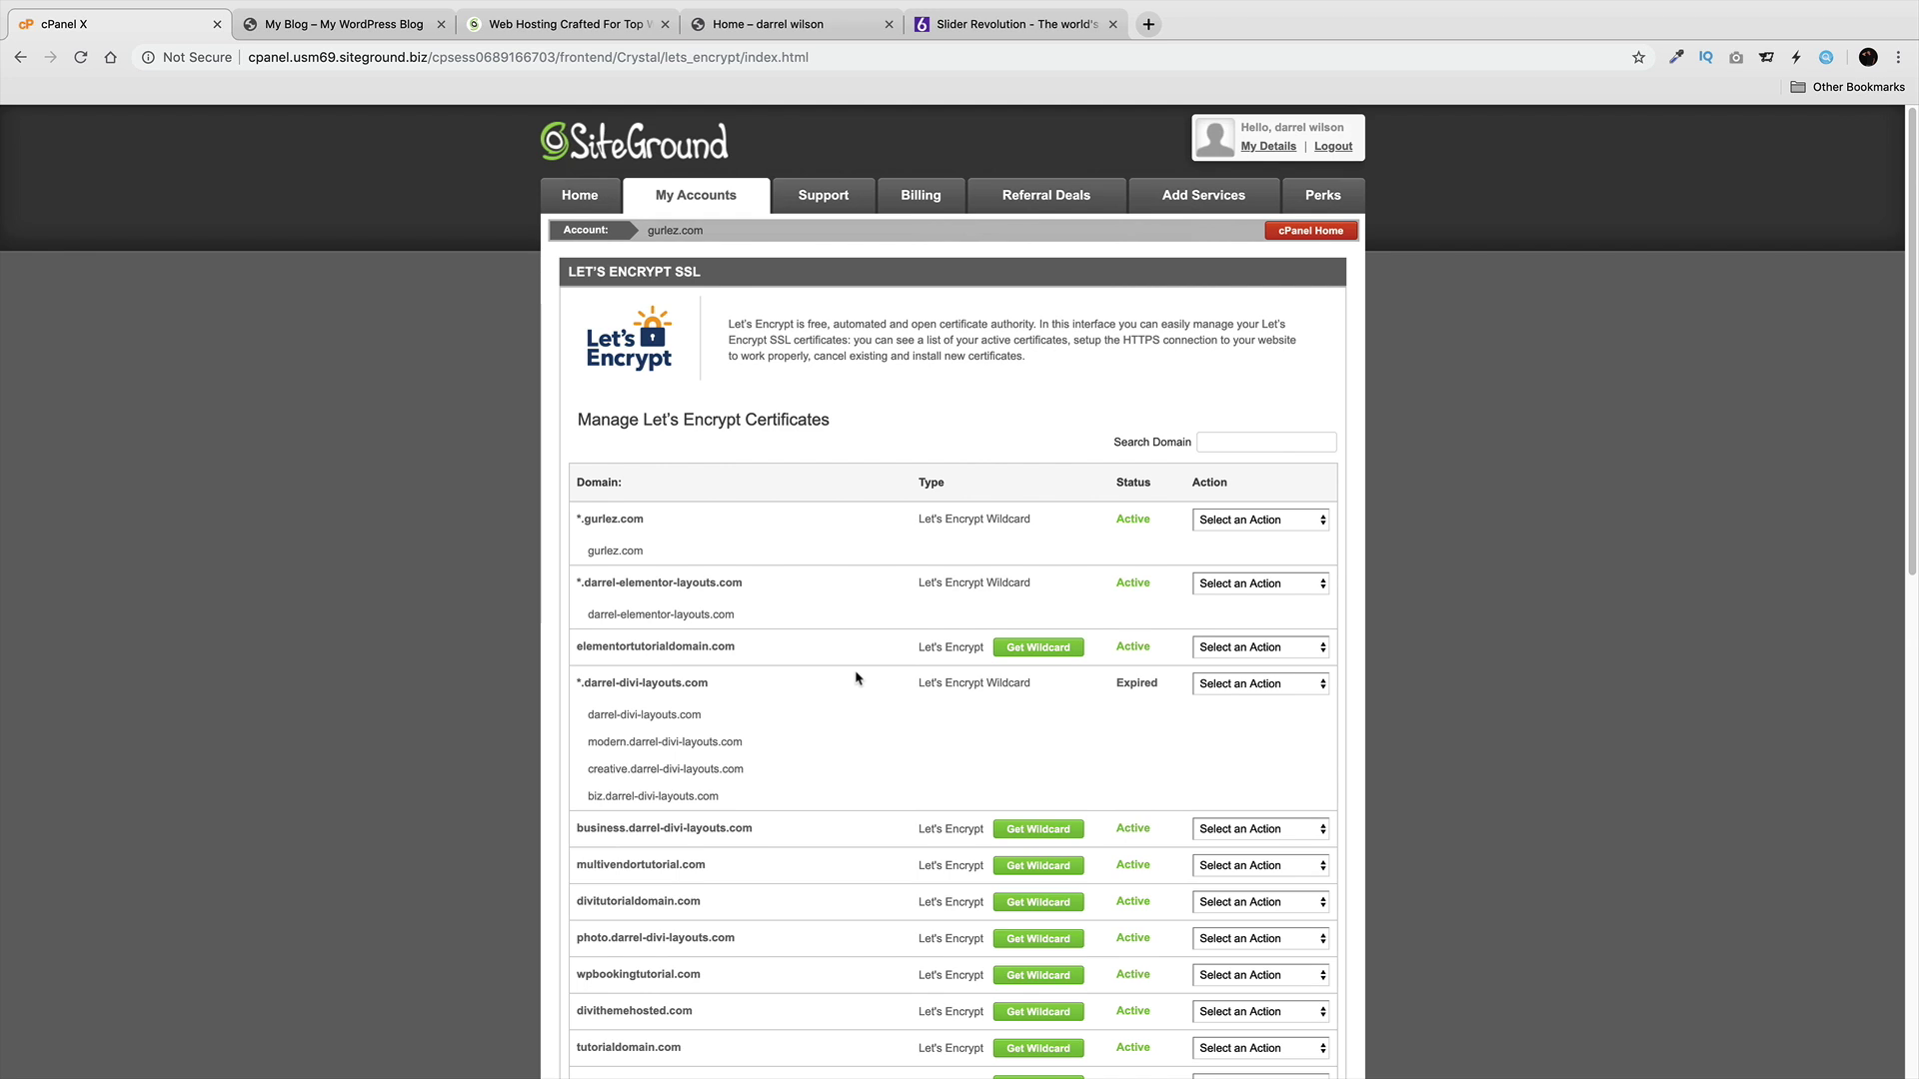
Go from the slidertutorial.com blog to its admin Dashboard, then to Plugins > Add New.
left_click(372, 24)
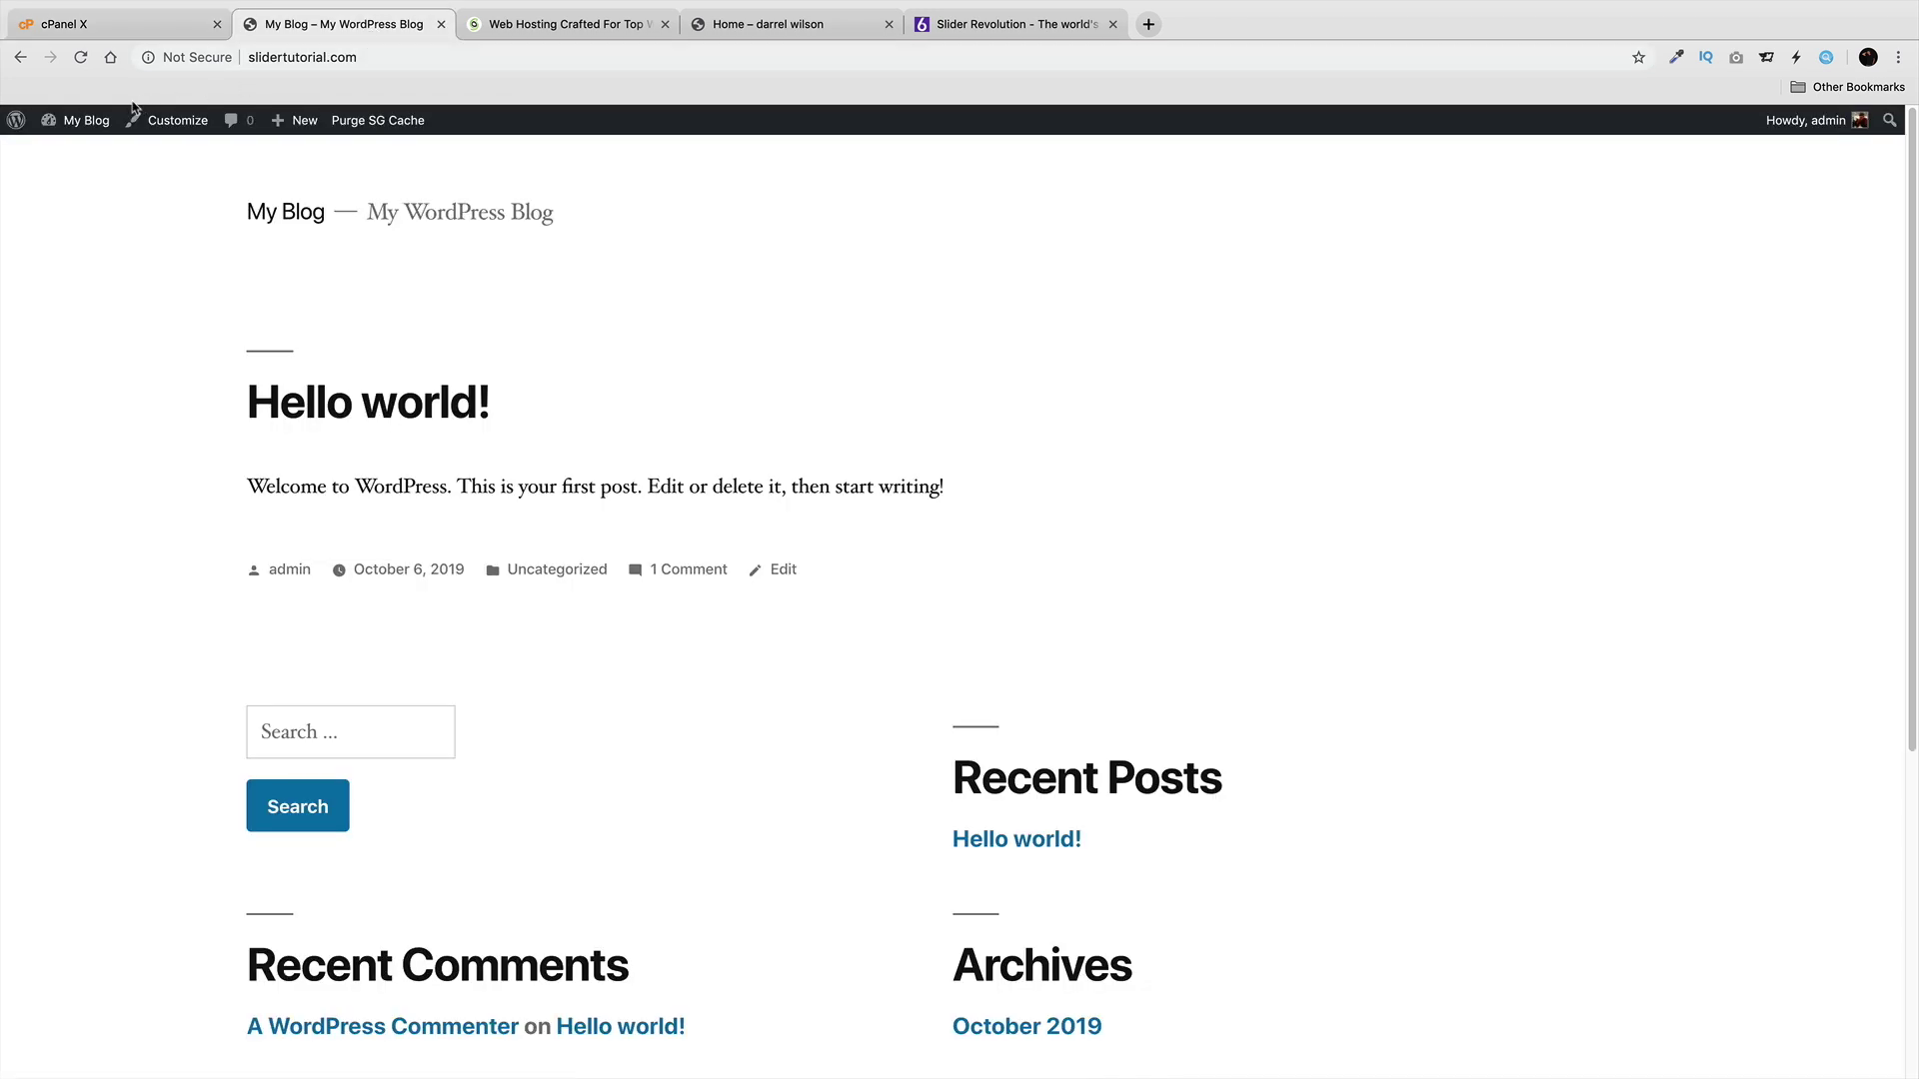
left_click(103, 153)
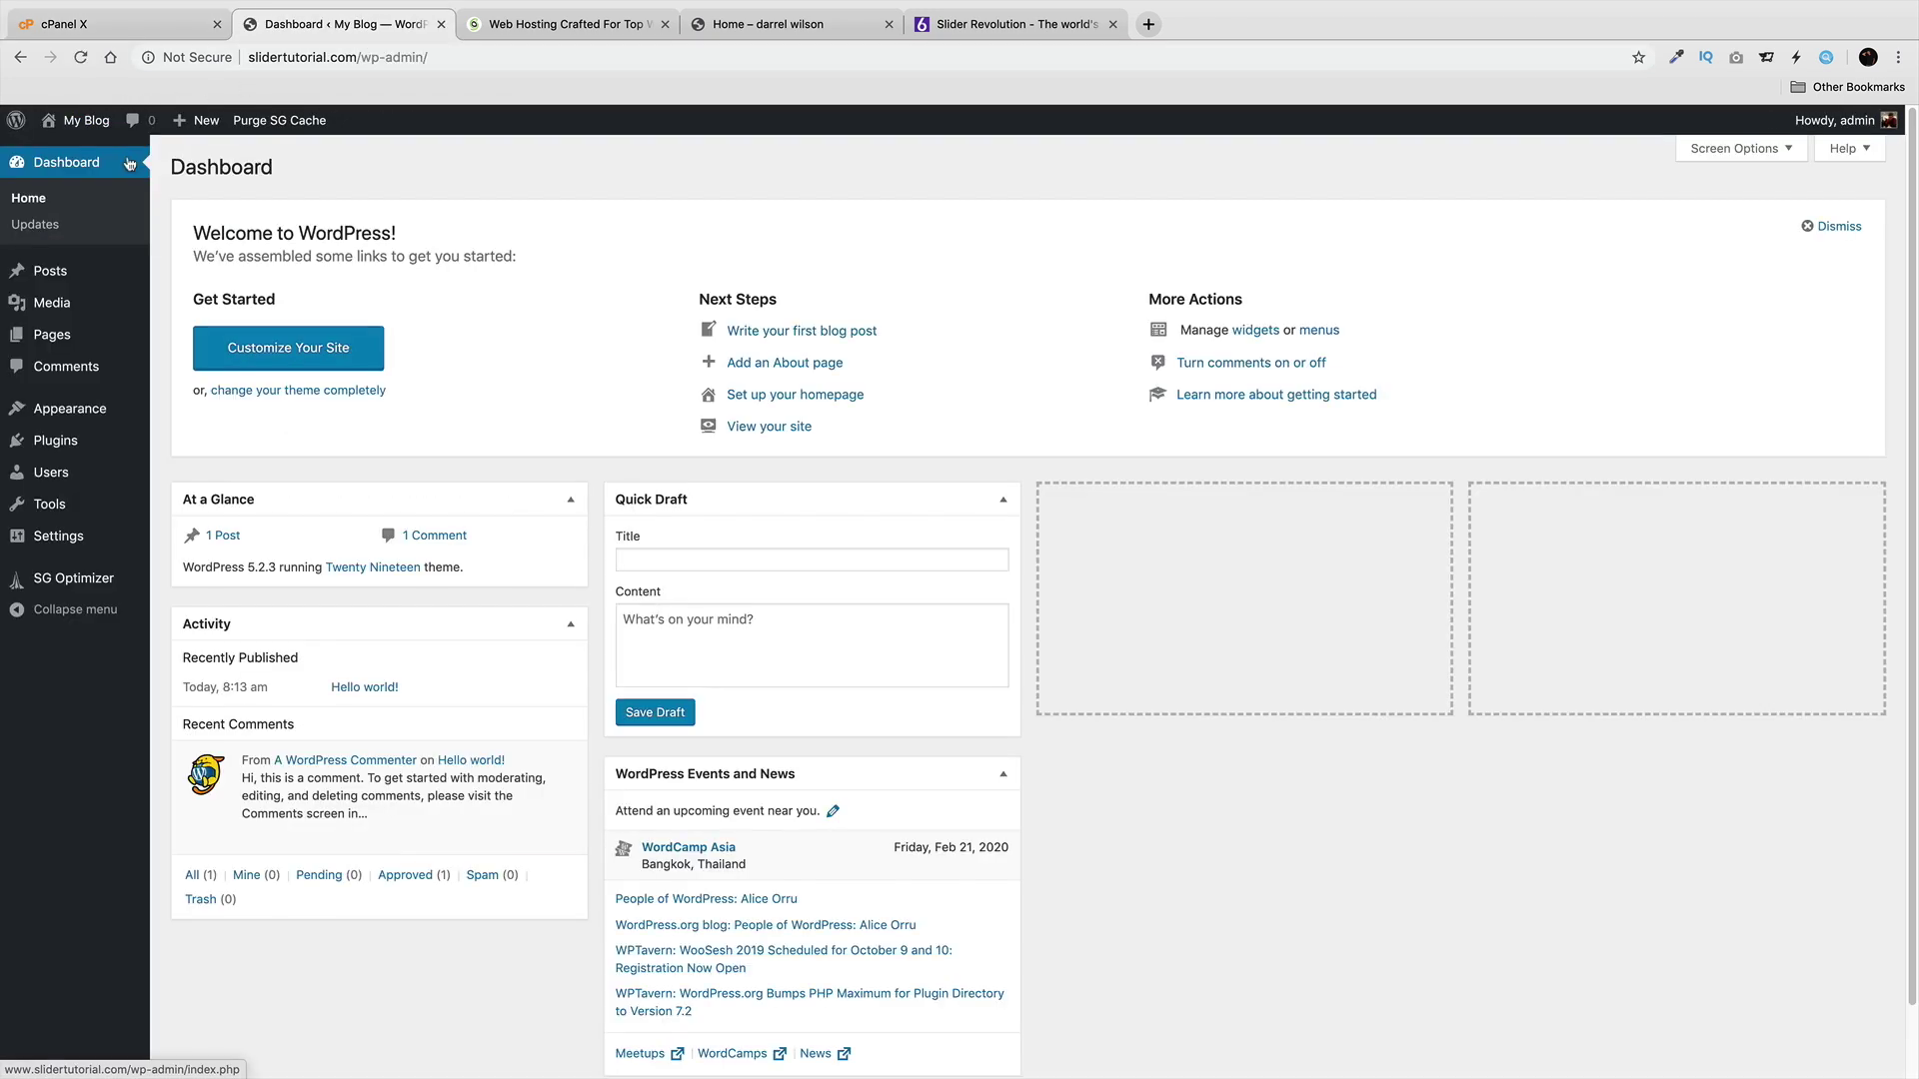
mouse_move(101, 415)
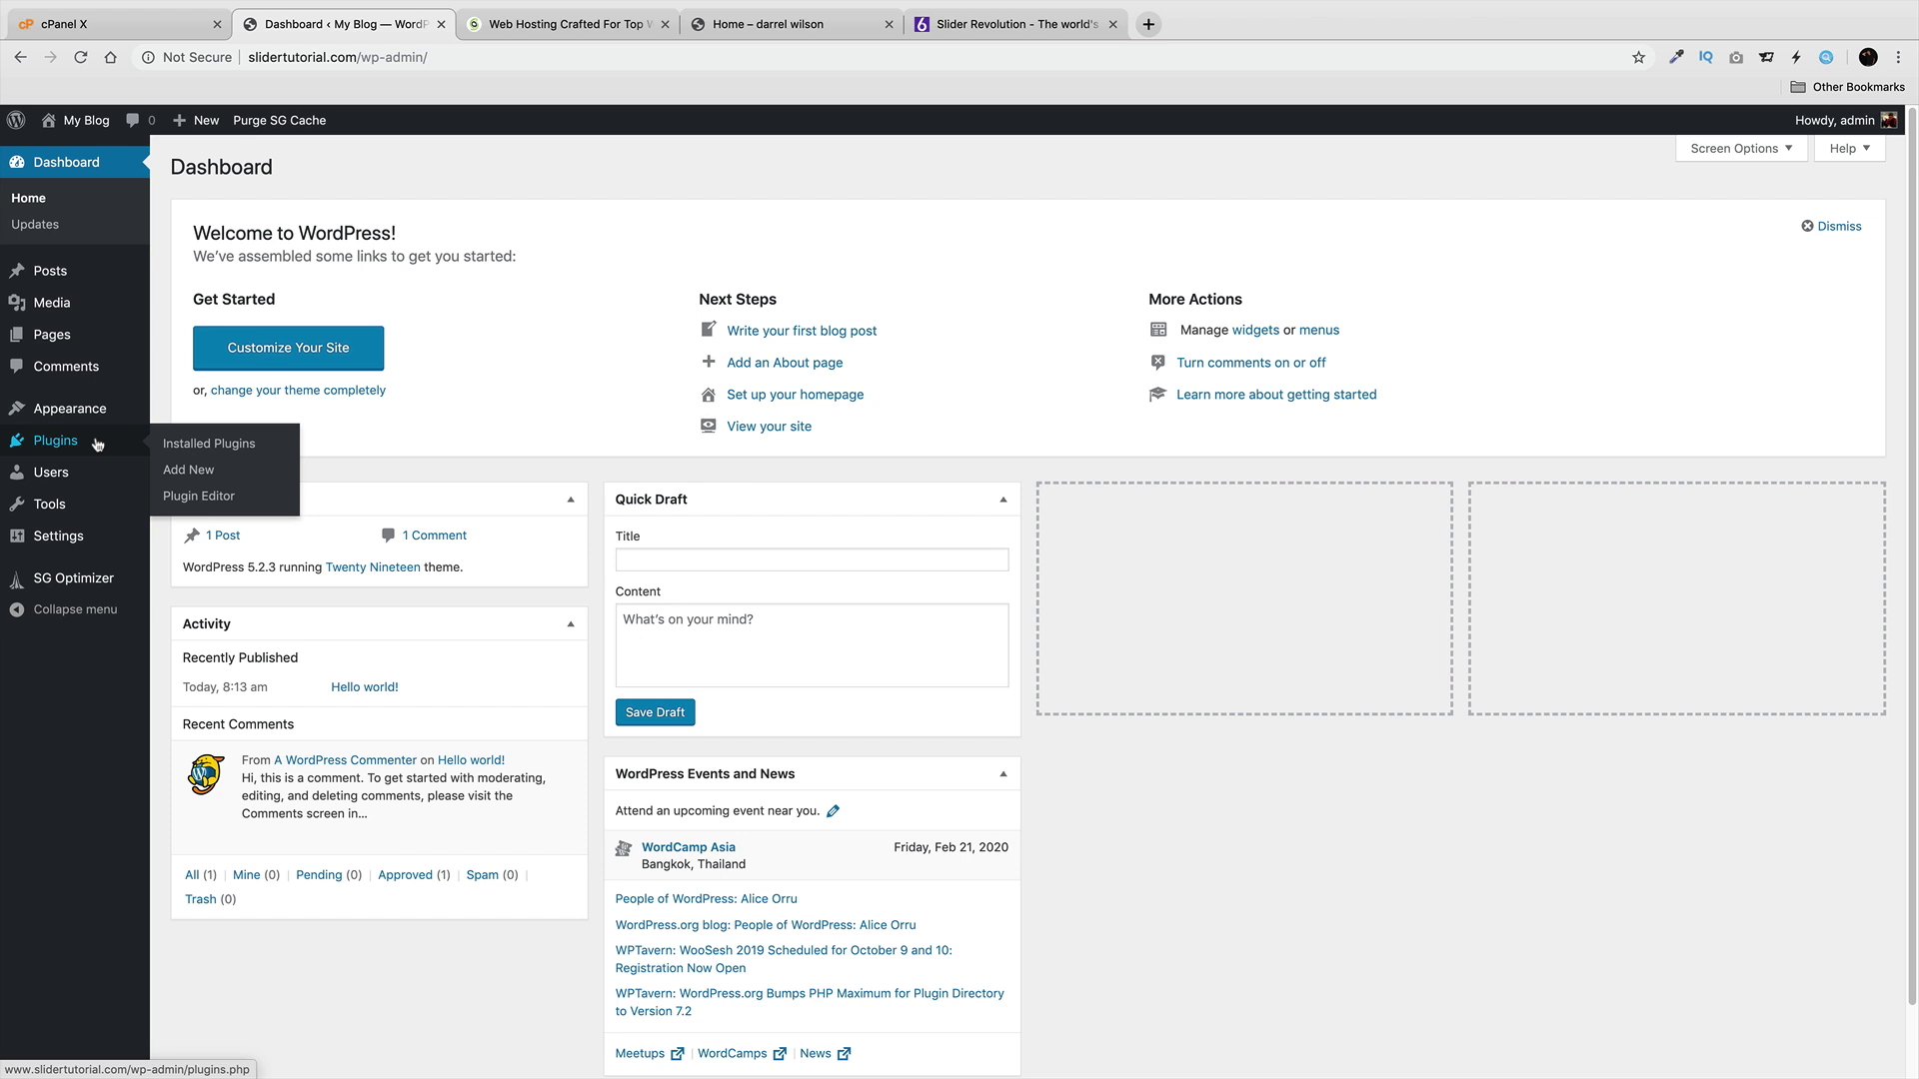
left_click(197, 473)
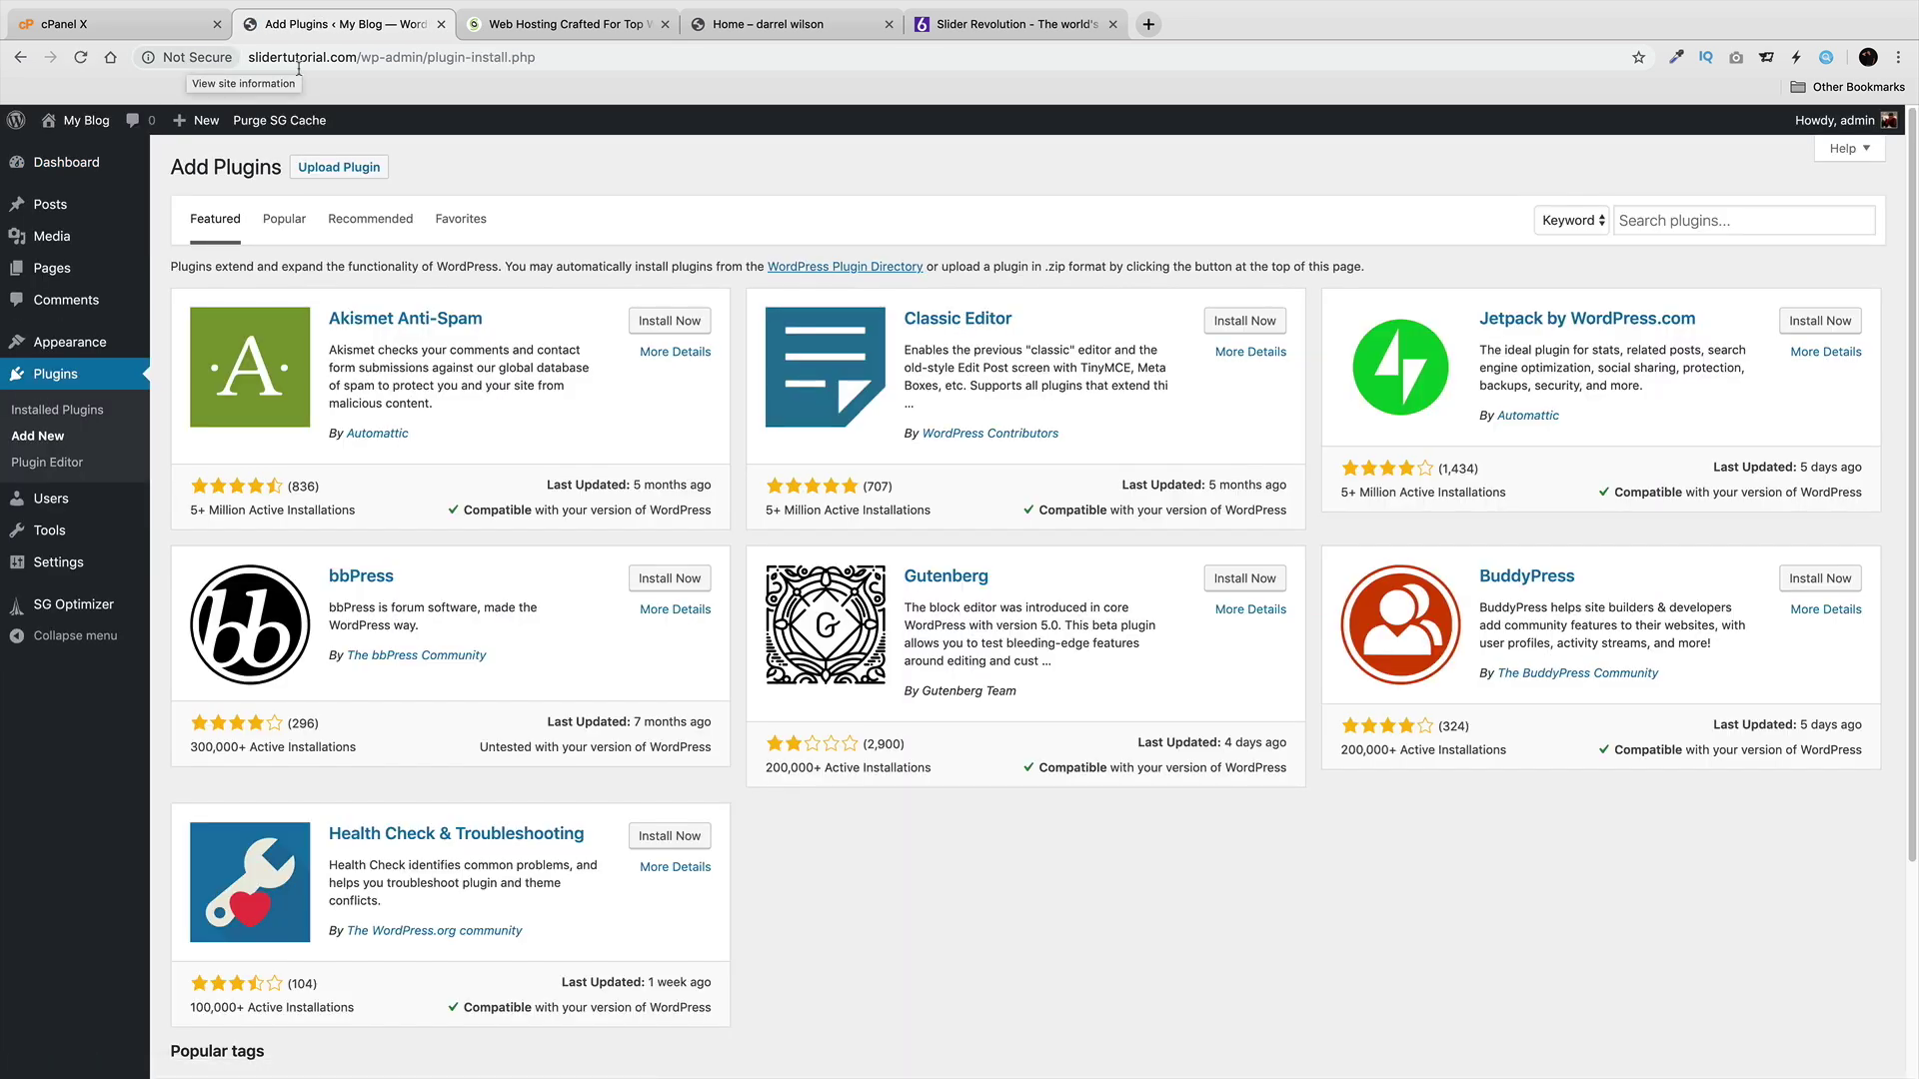
Search for 'really simple ssl', then install and activate the Really Simple SSL plugin.
left_click(1630, 218)
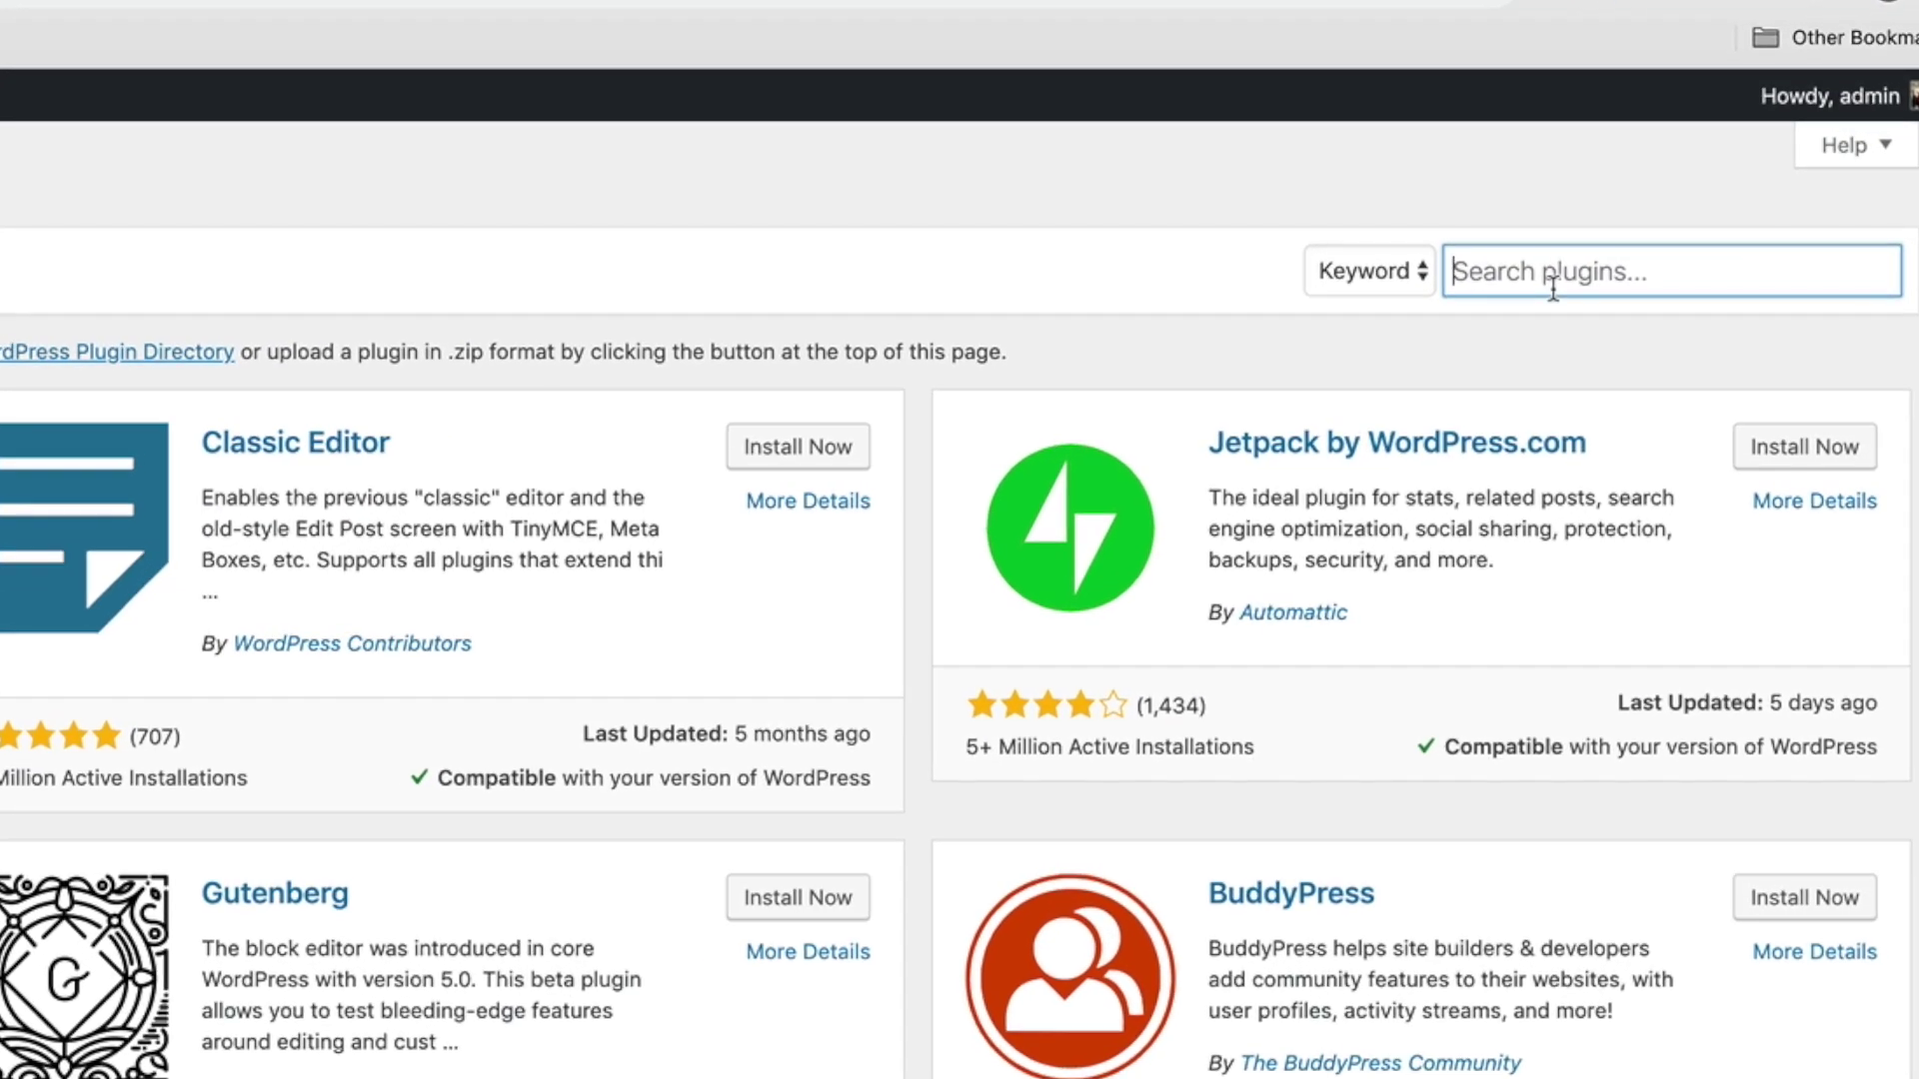
type("really si")
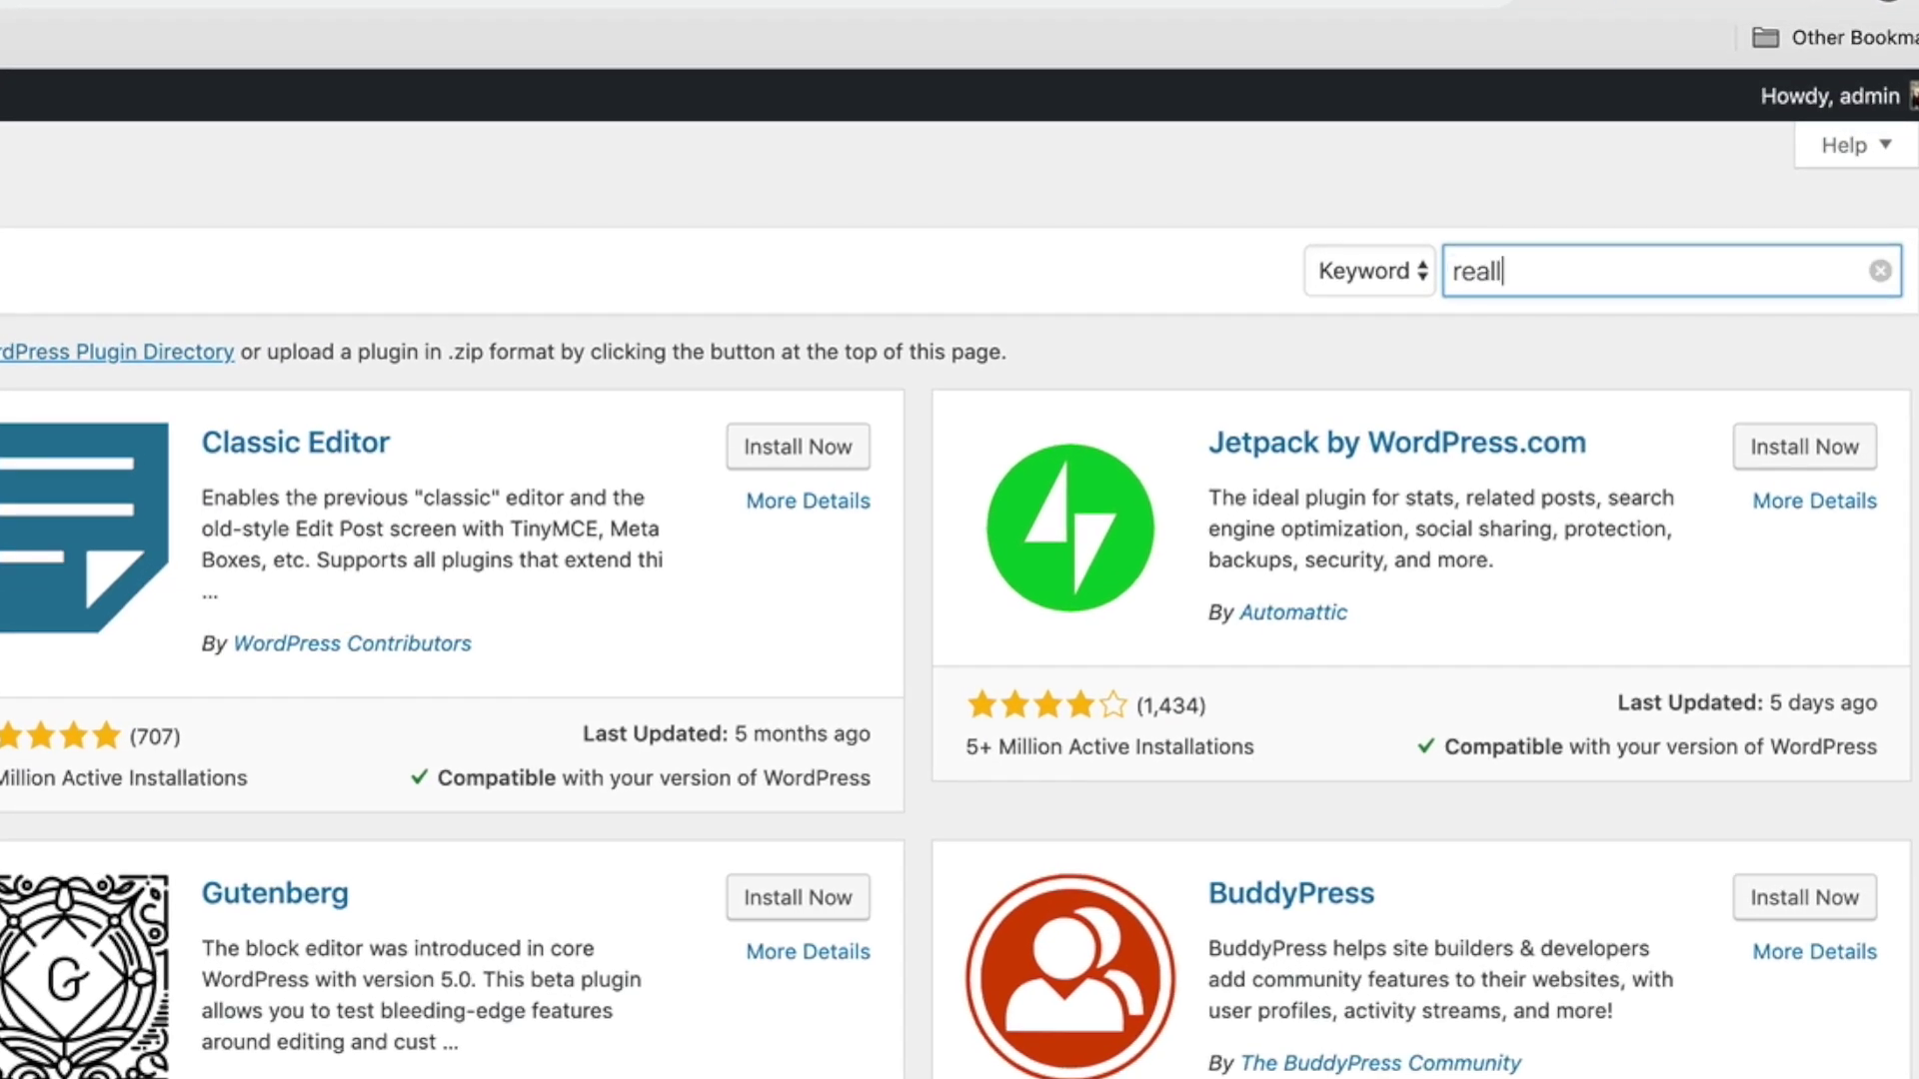
type("mple ssl")
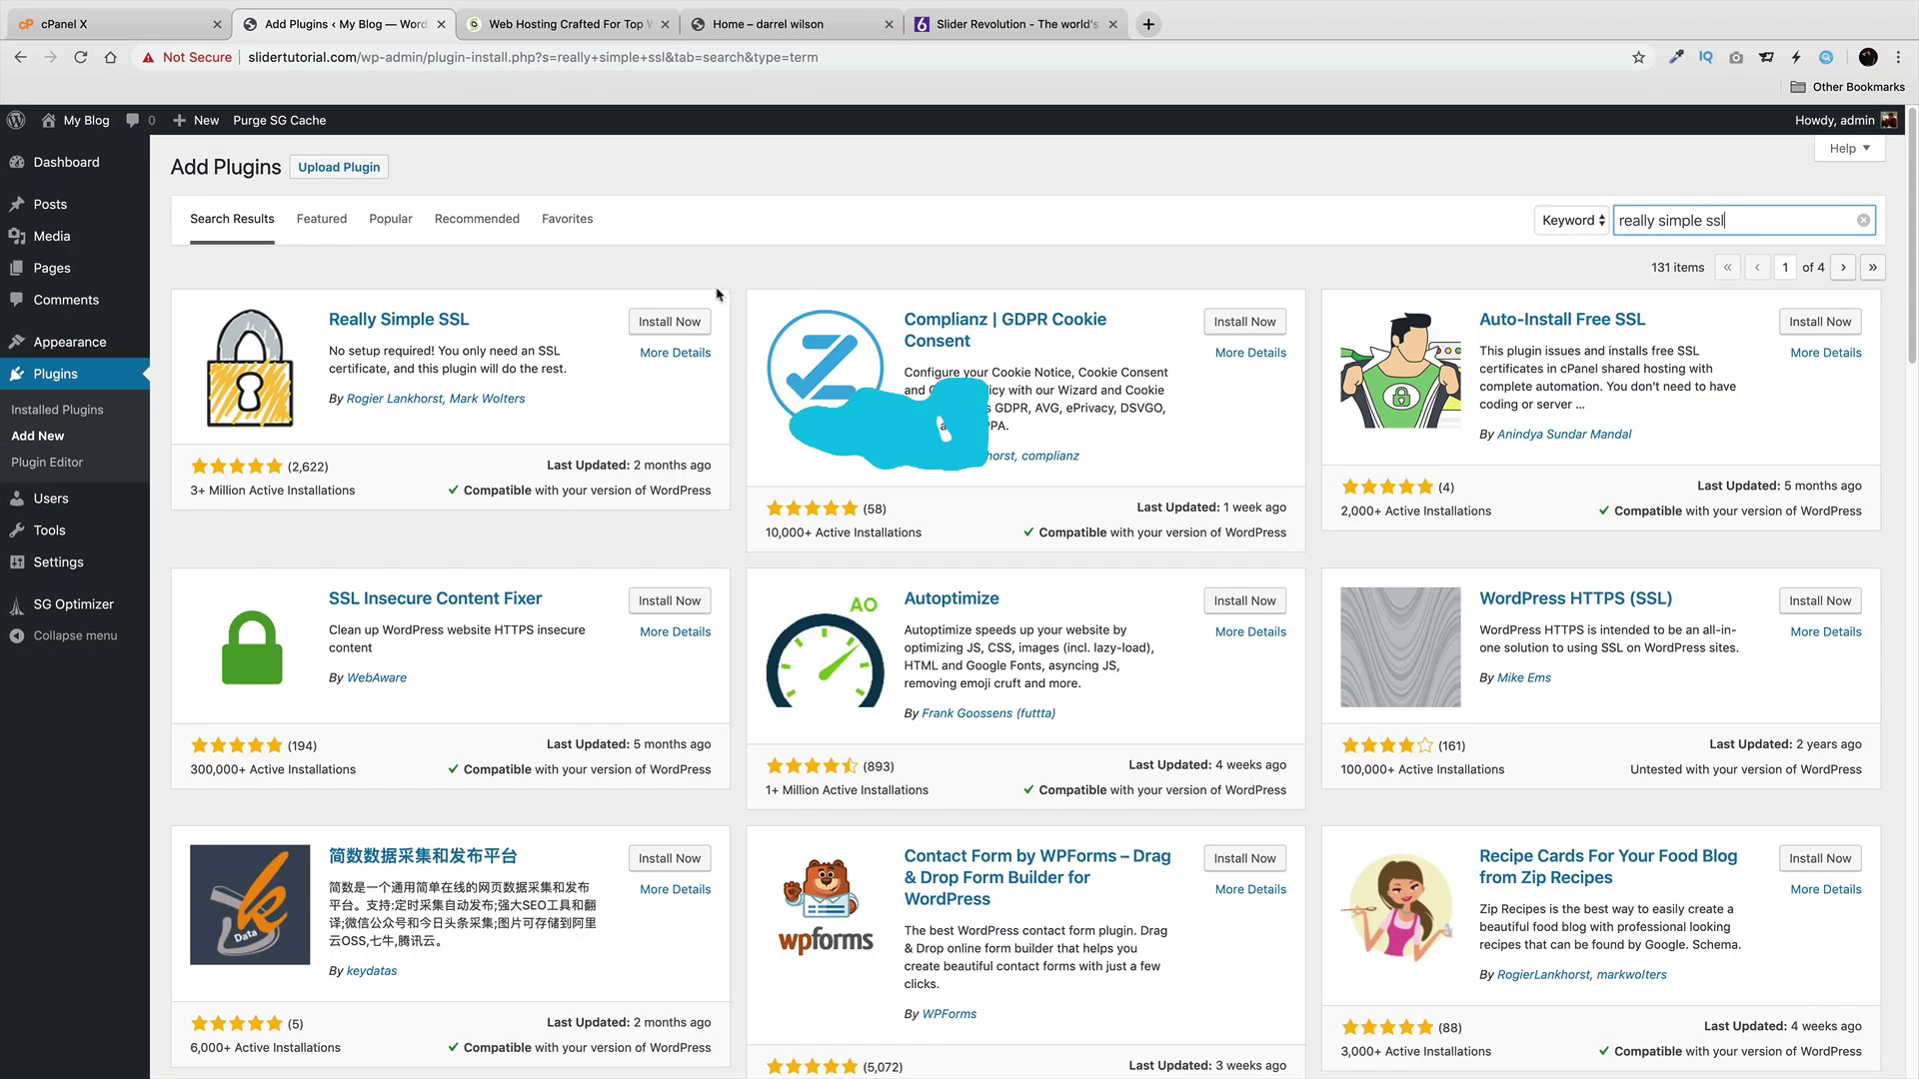
left_click(669, 322)
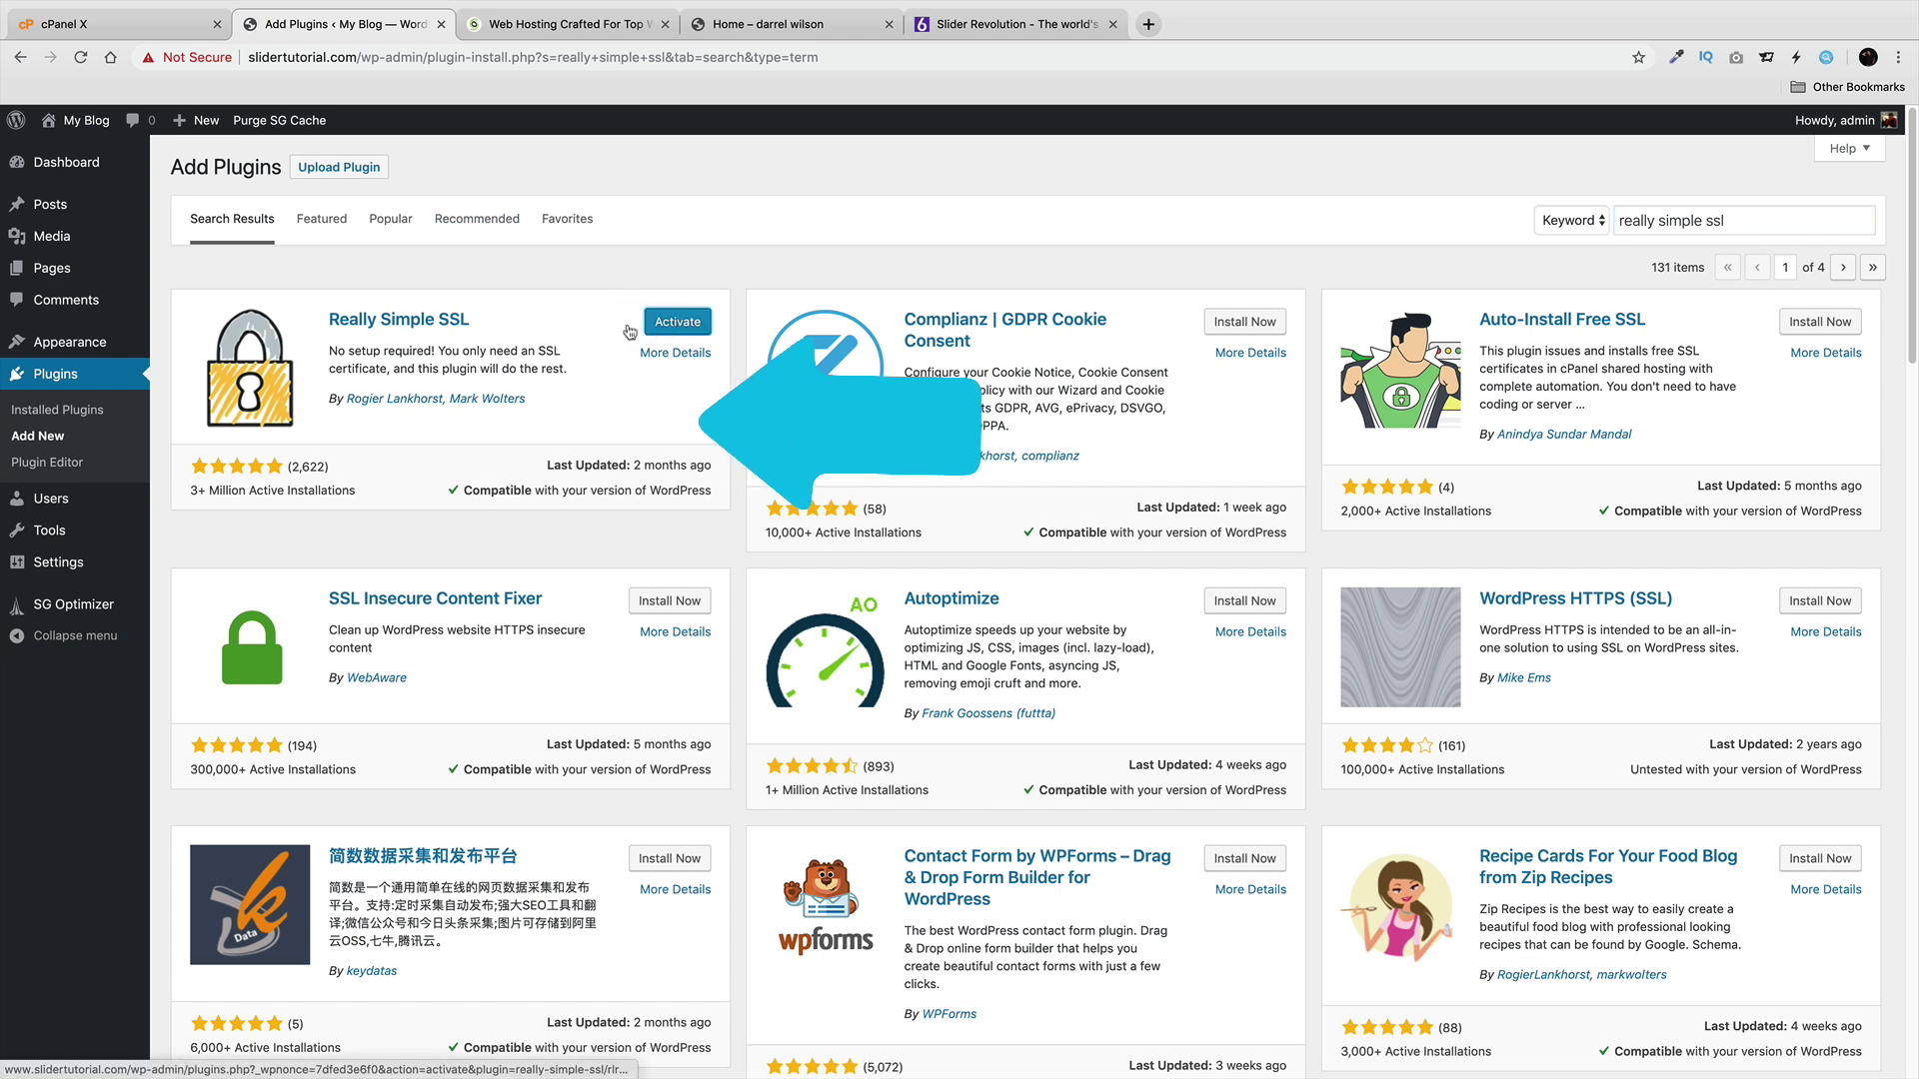
left_click(698, 322)
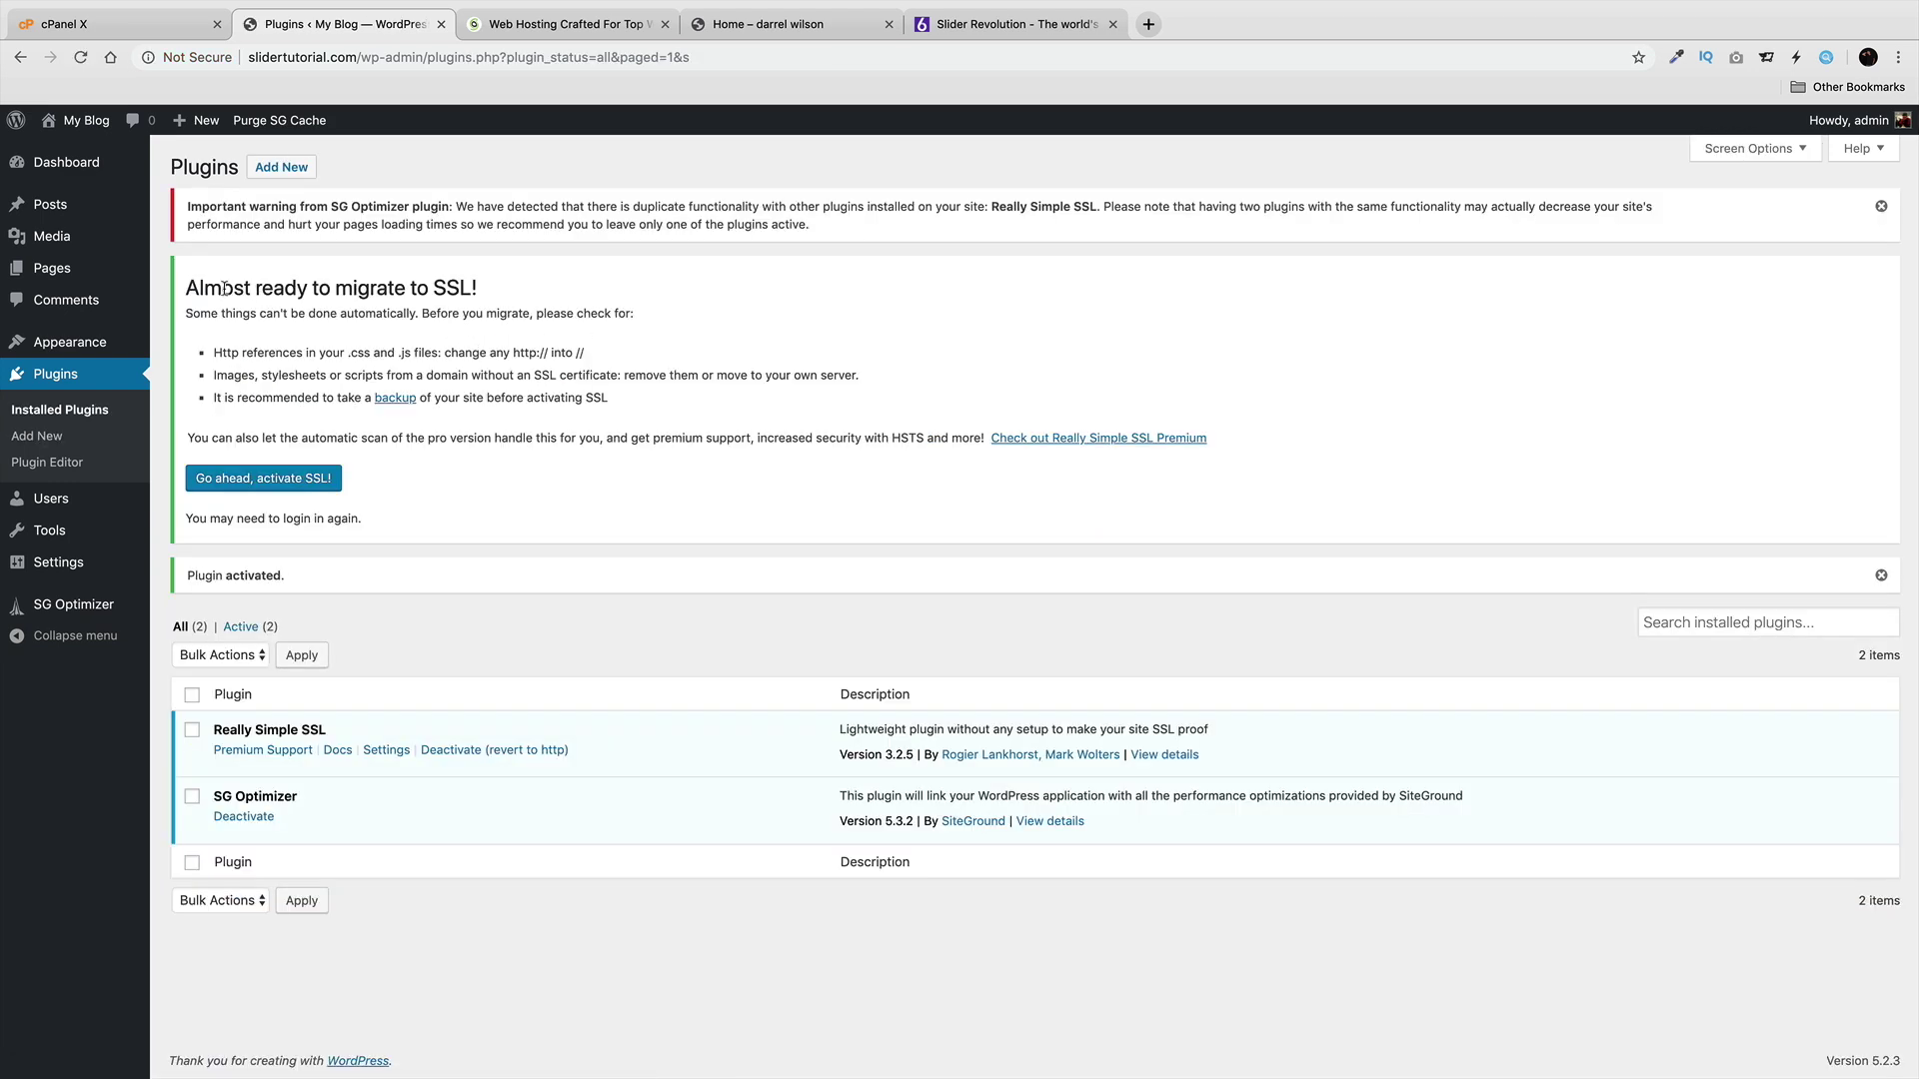
Switch the site to SSL with 'Go ahead, activate SSL!' and view the front page.
left_click_drag(225, 289, 450, 284)
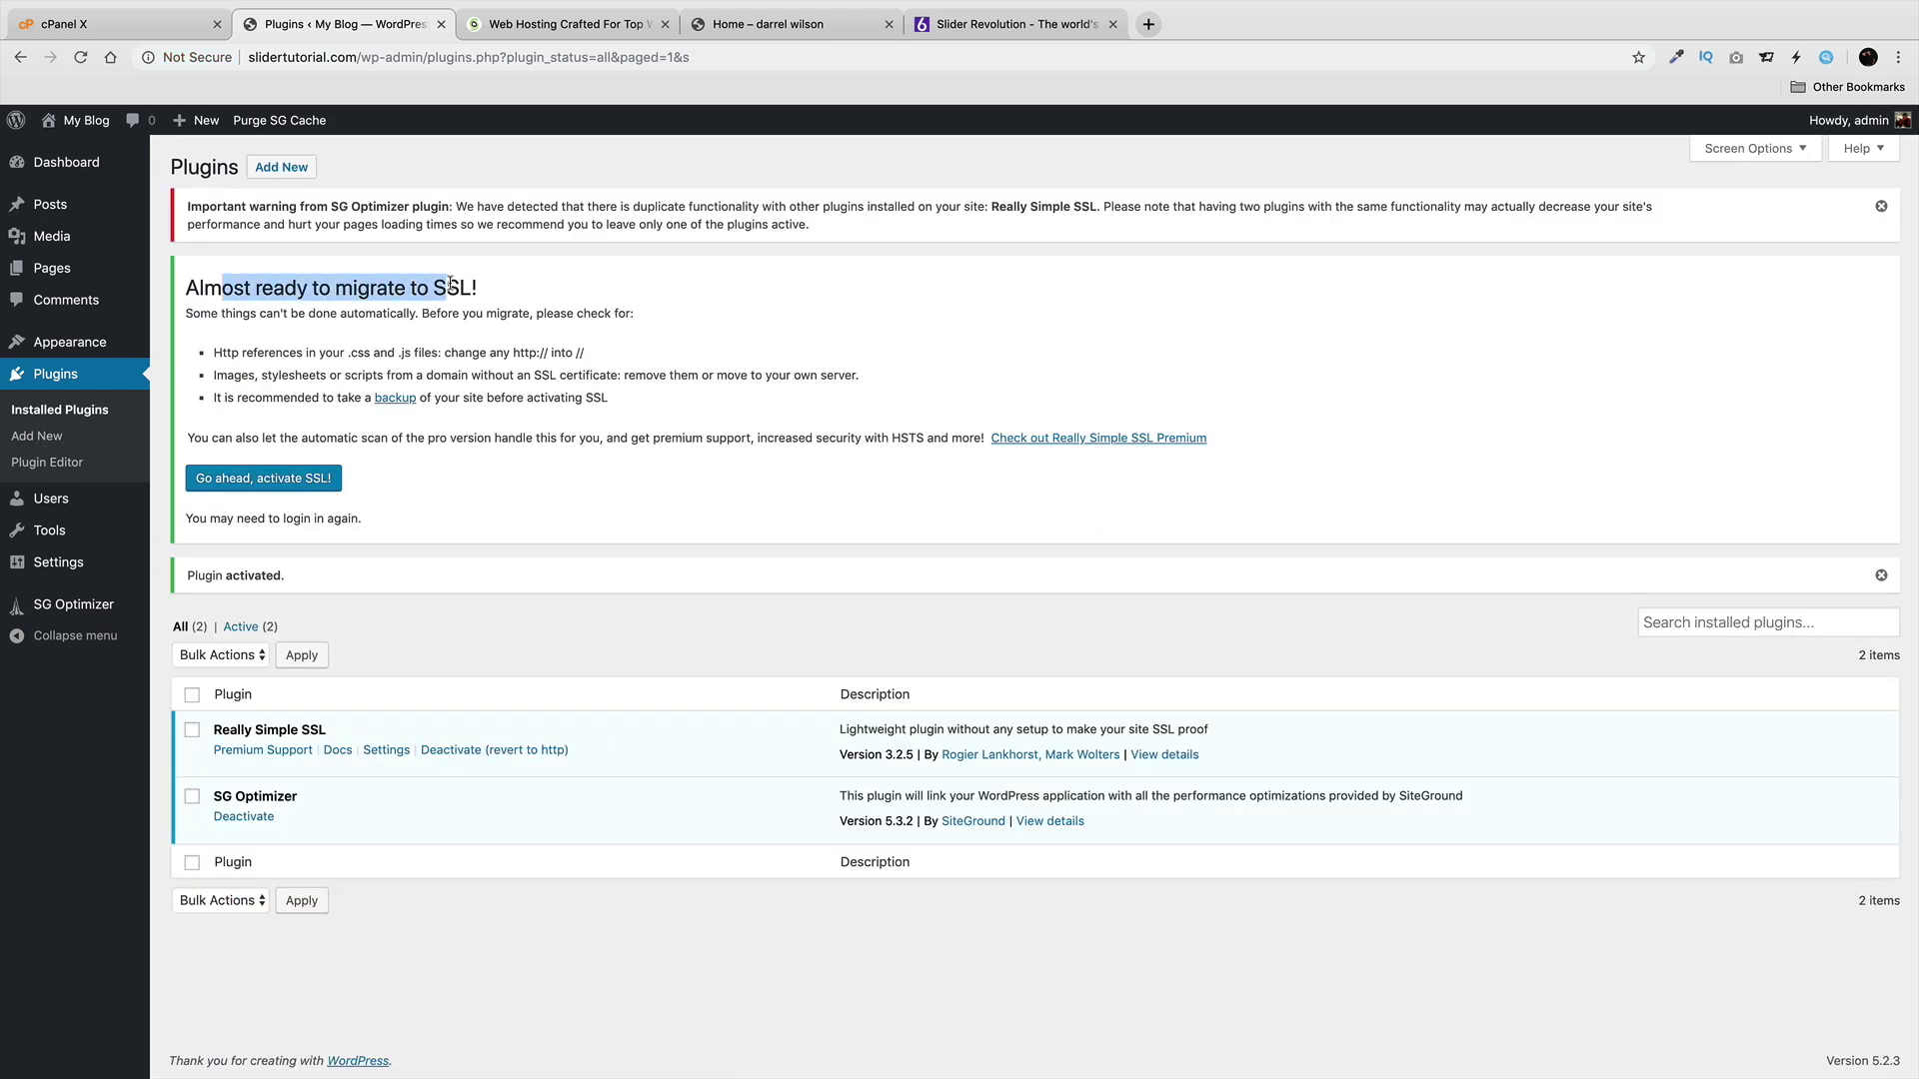
left_click(257, 488)
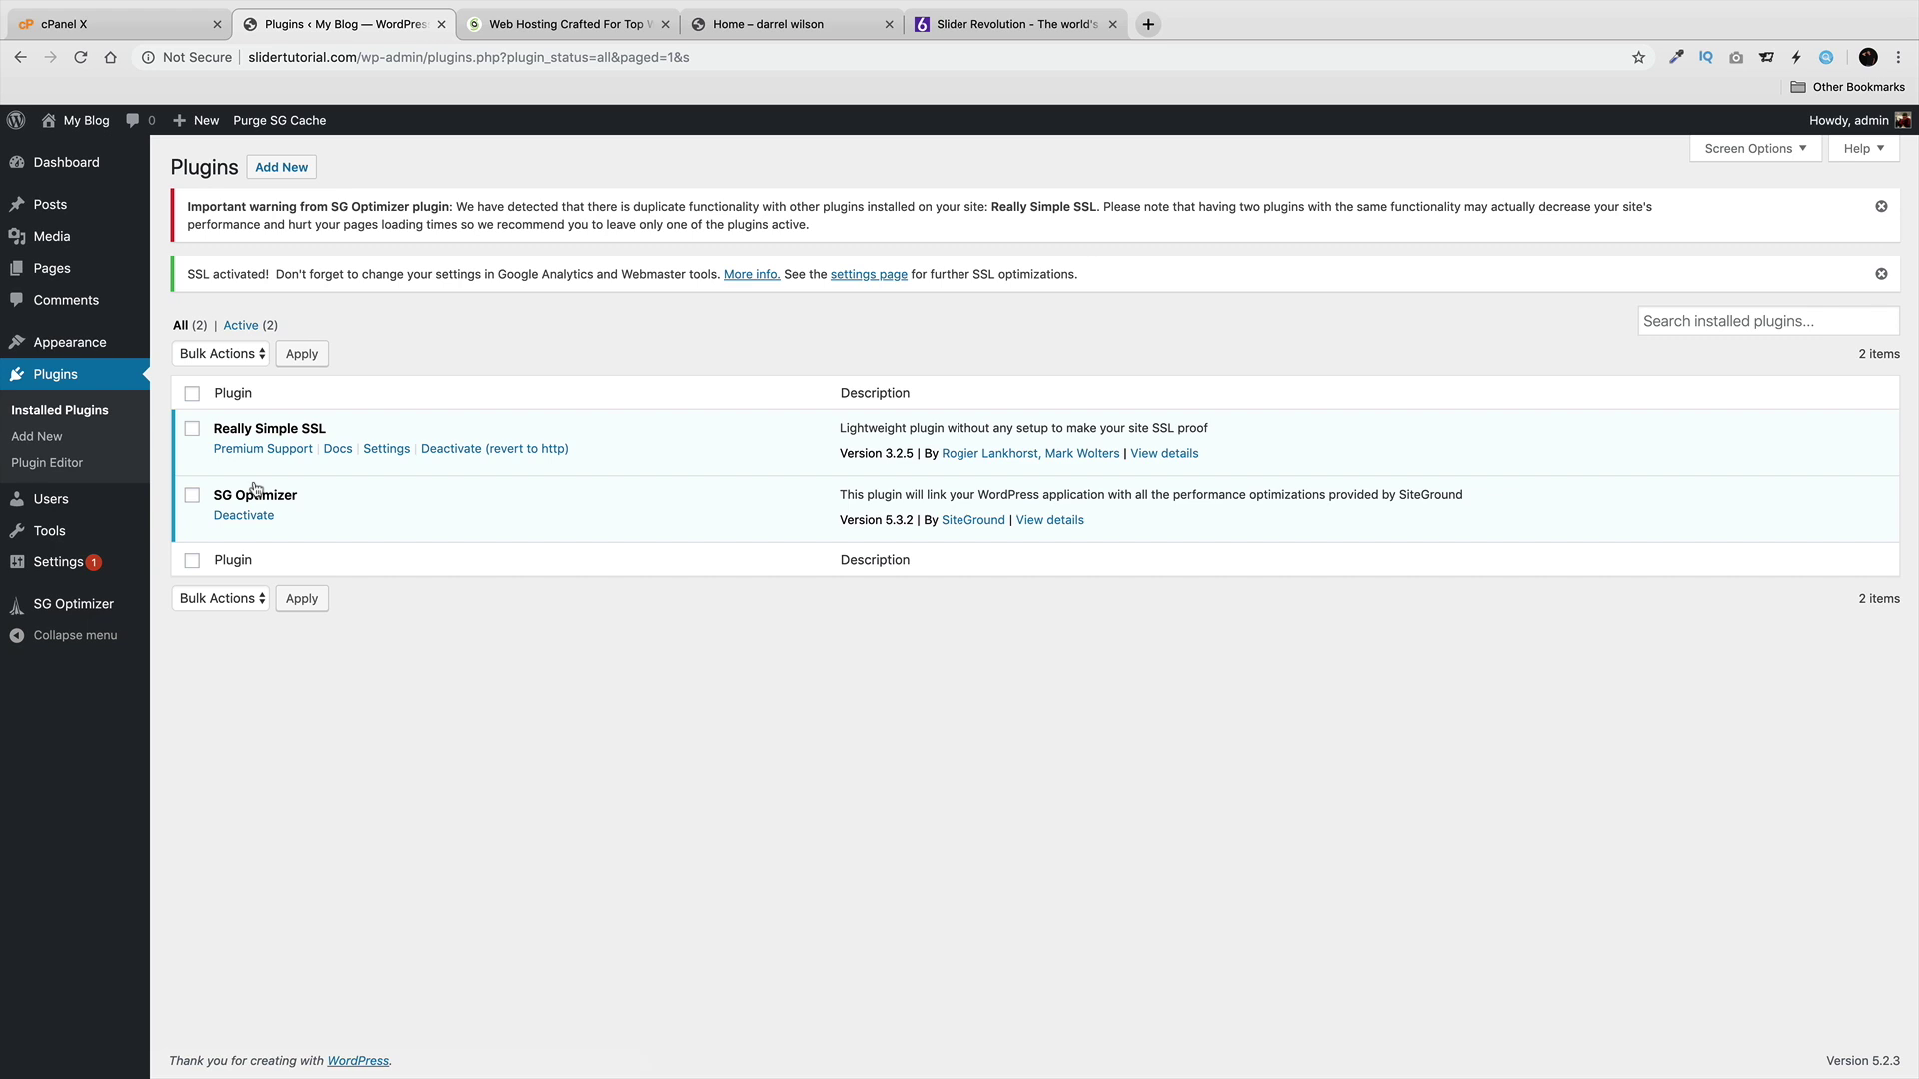
mouse_move(75, 121)
left_click(84, 155)
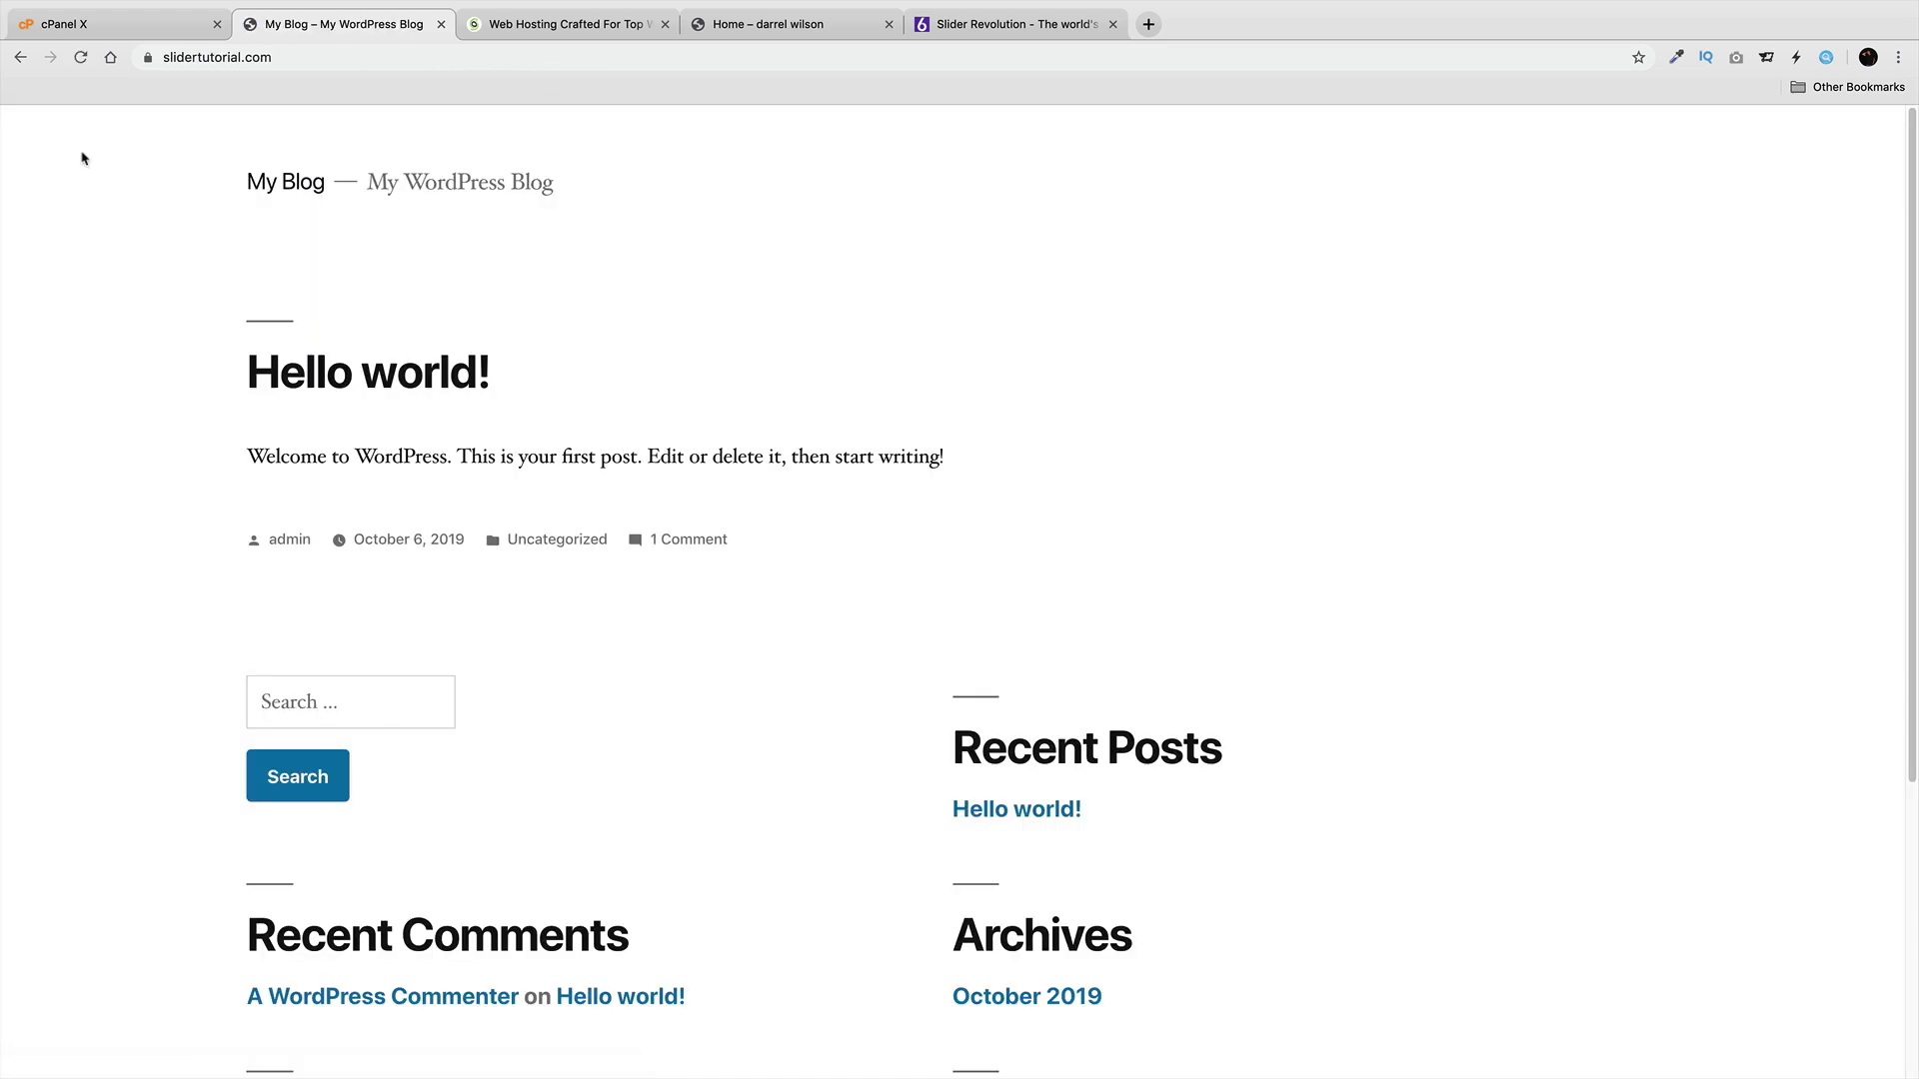
left_click(148, 56)
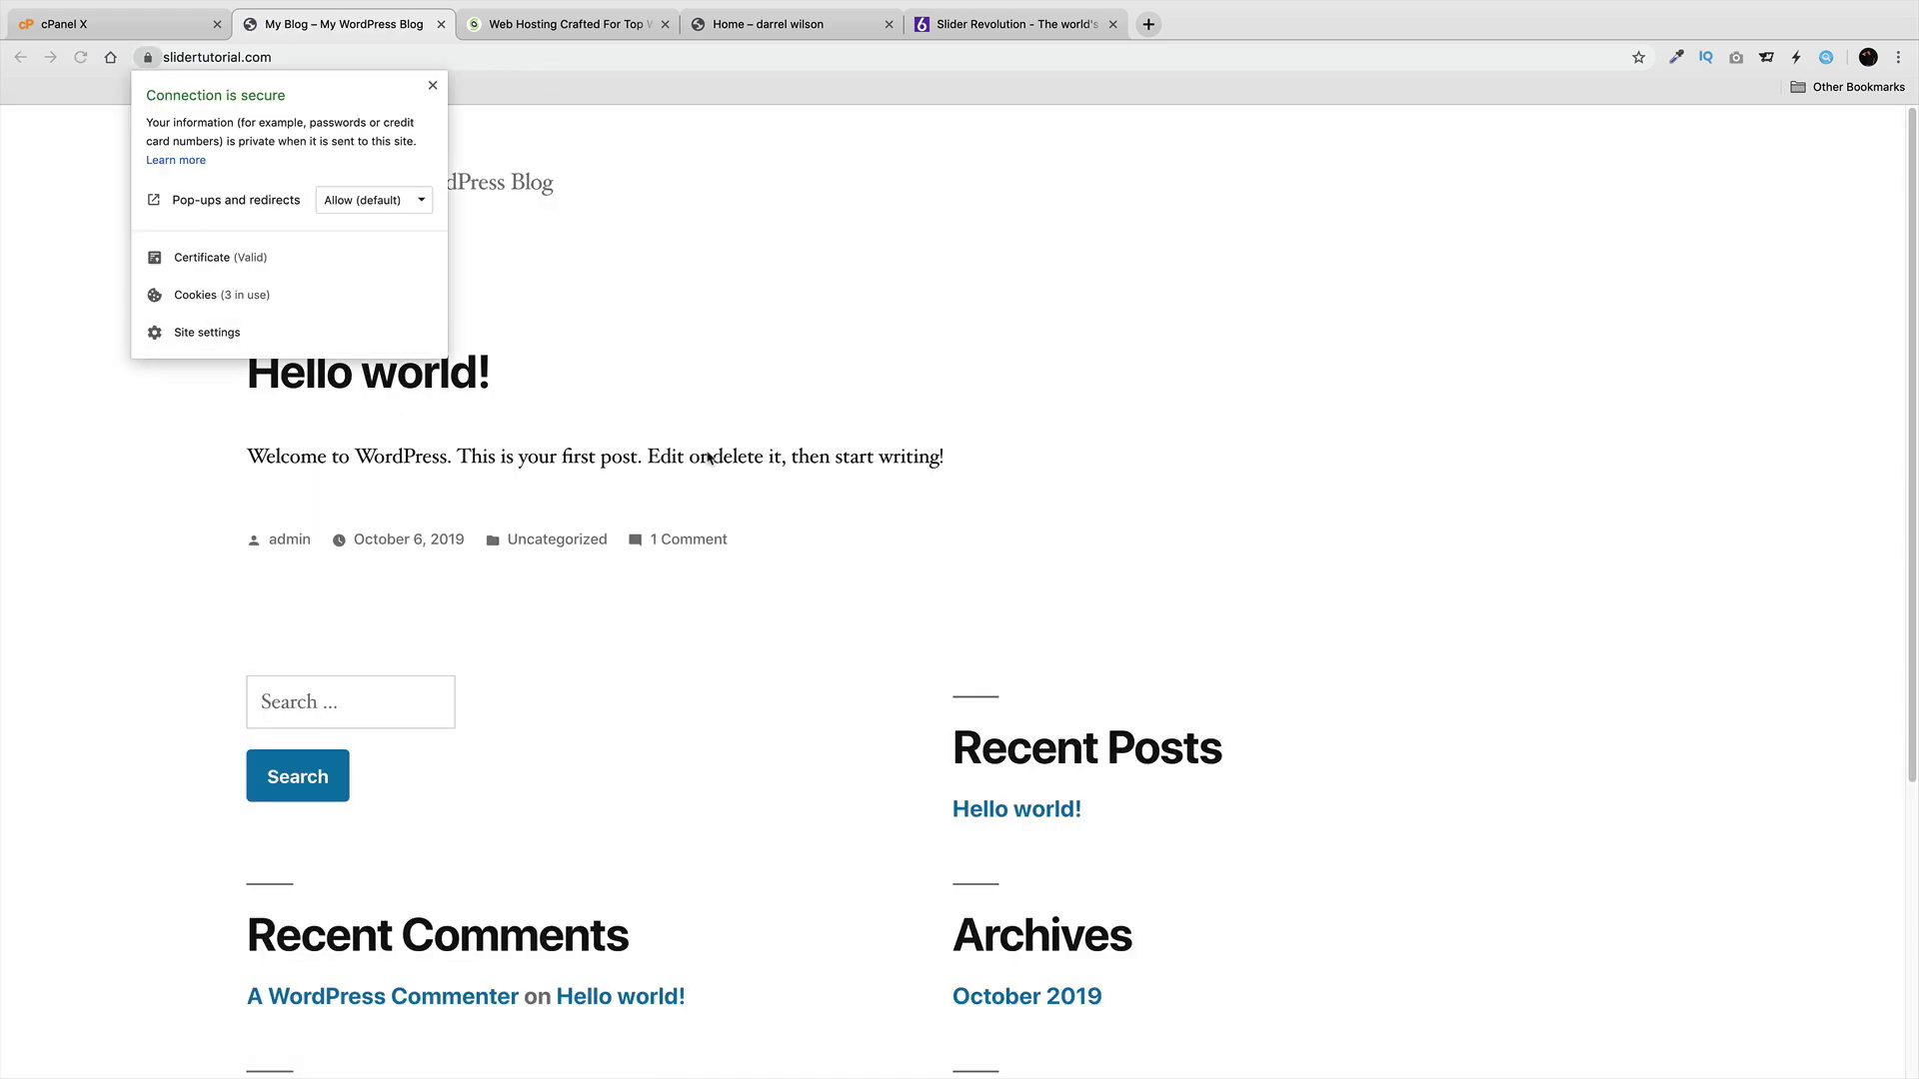
left_click(573, 56)
key("Right")
type("wp-admin")
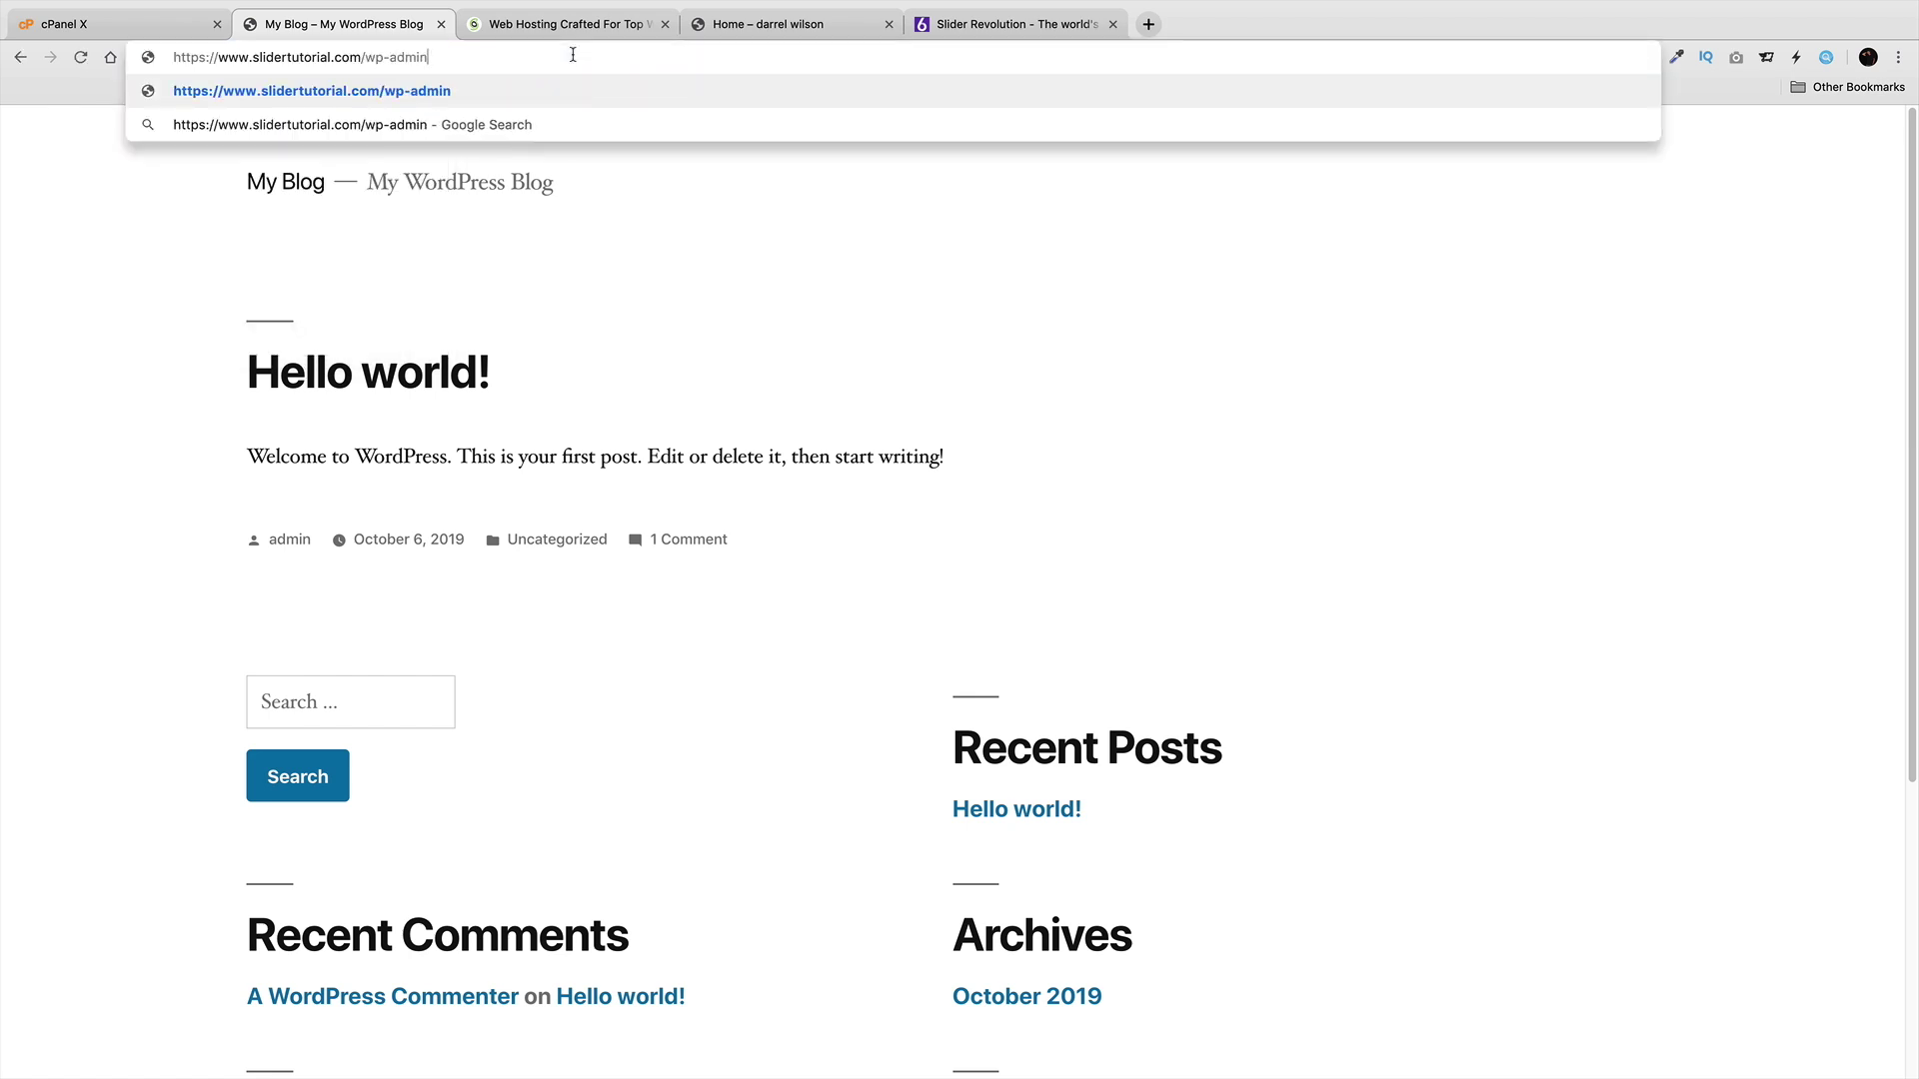
key("Return")
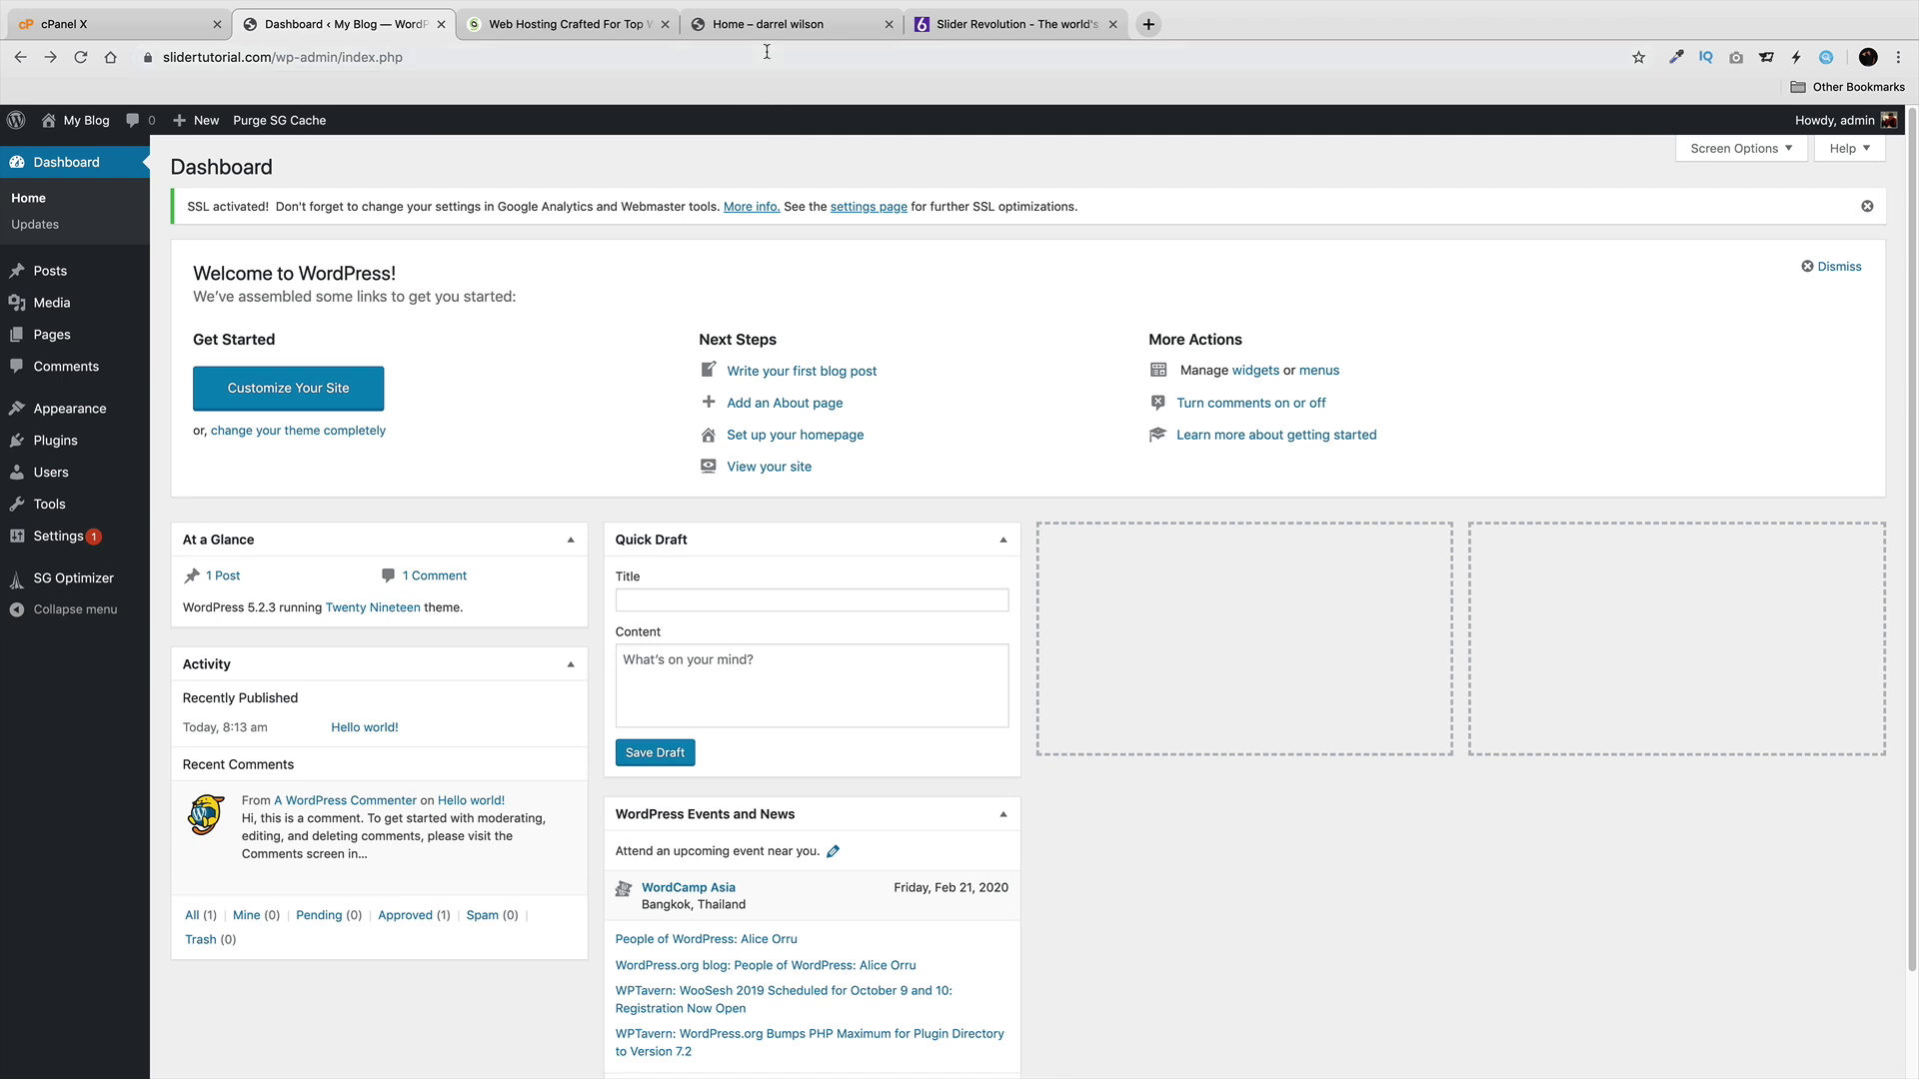
Move between the SiteGround, WordPress Dashboard and elementorz.com tabs, ending on elementorz.com.
left_click(603, 35)
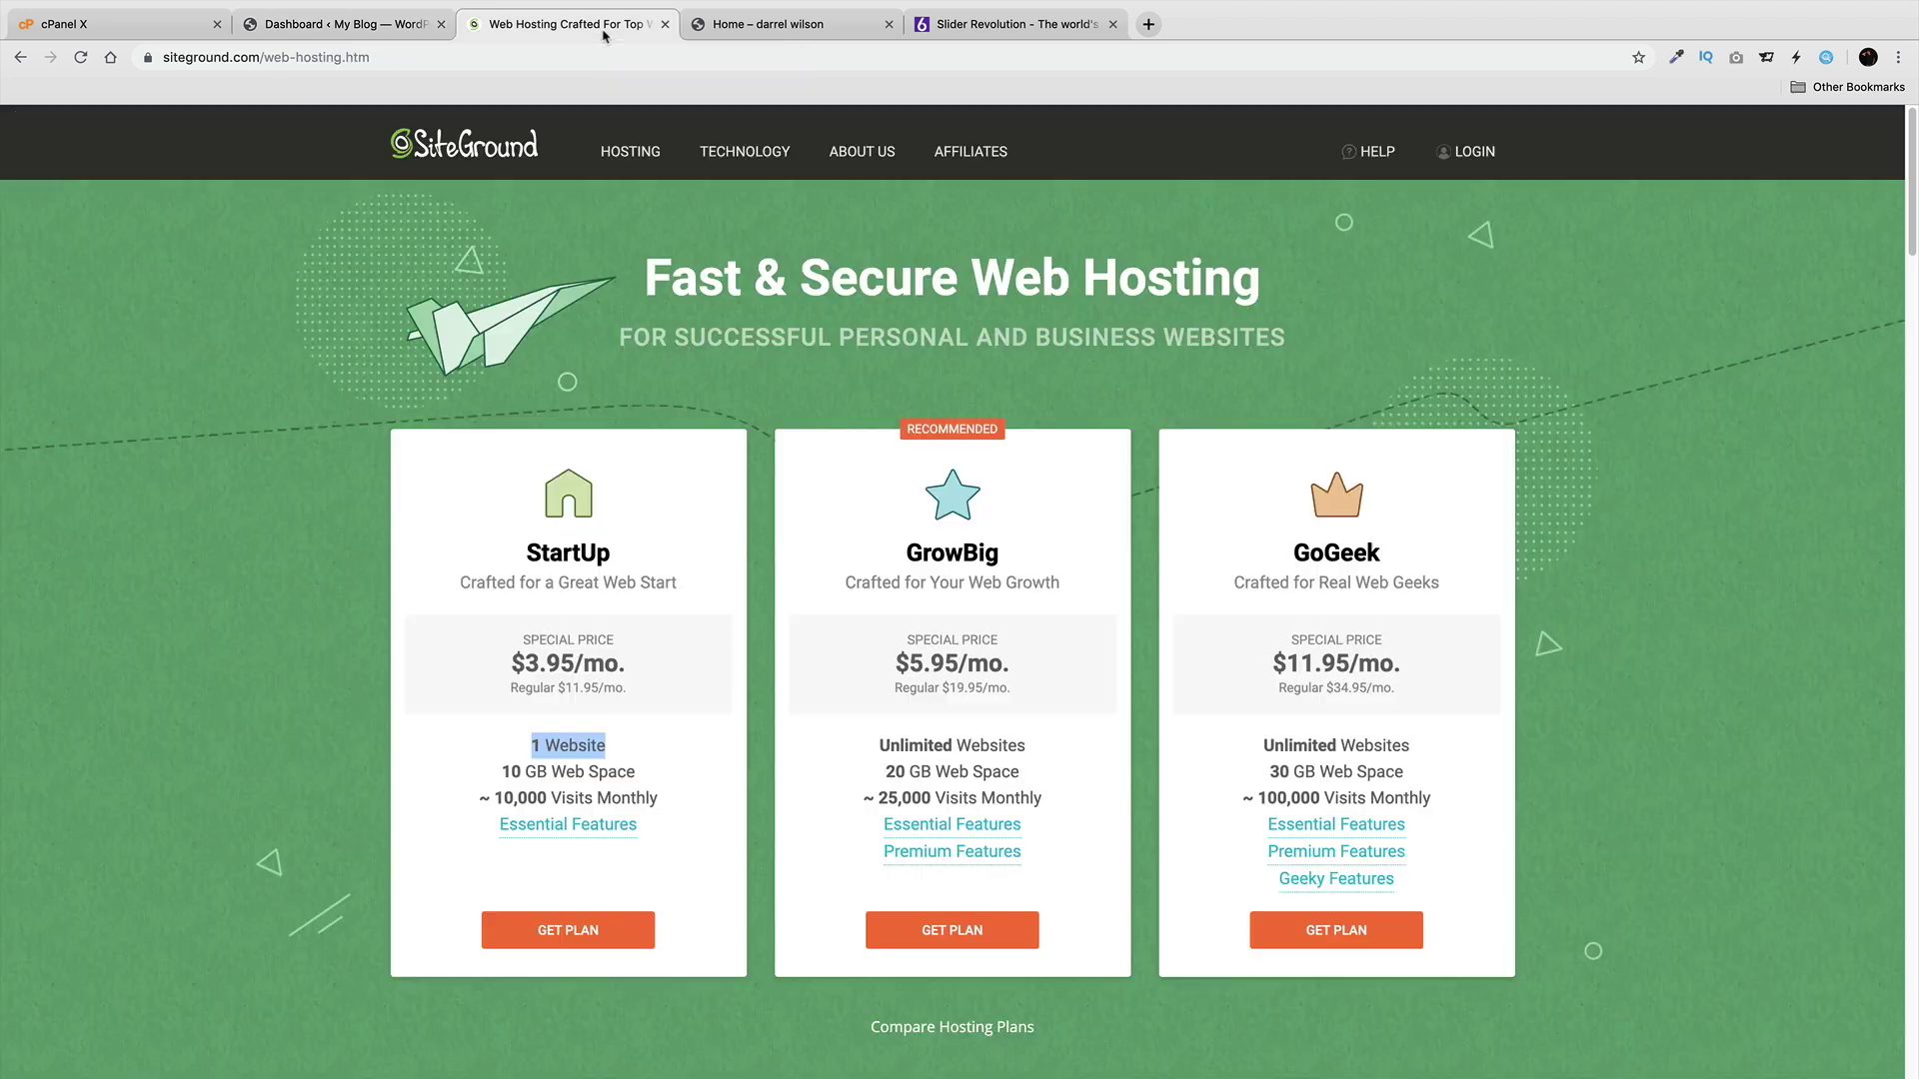
left_click(389, 33)
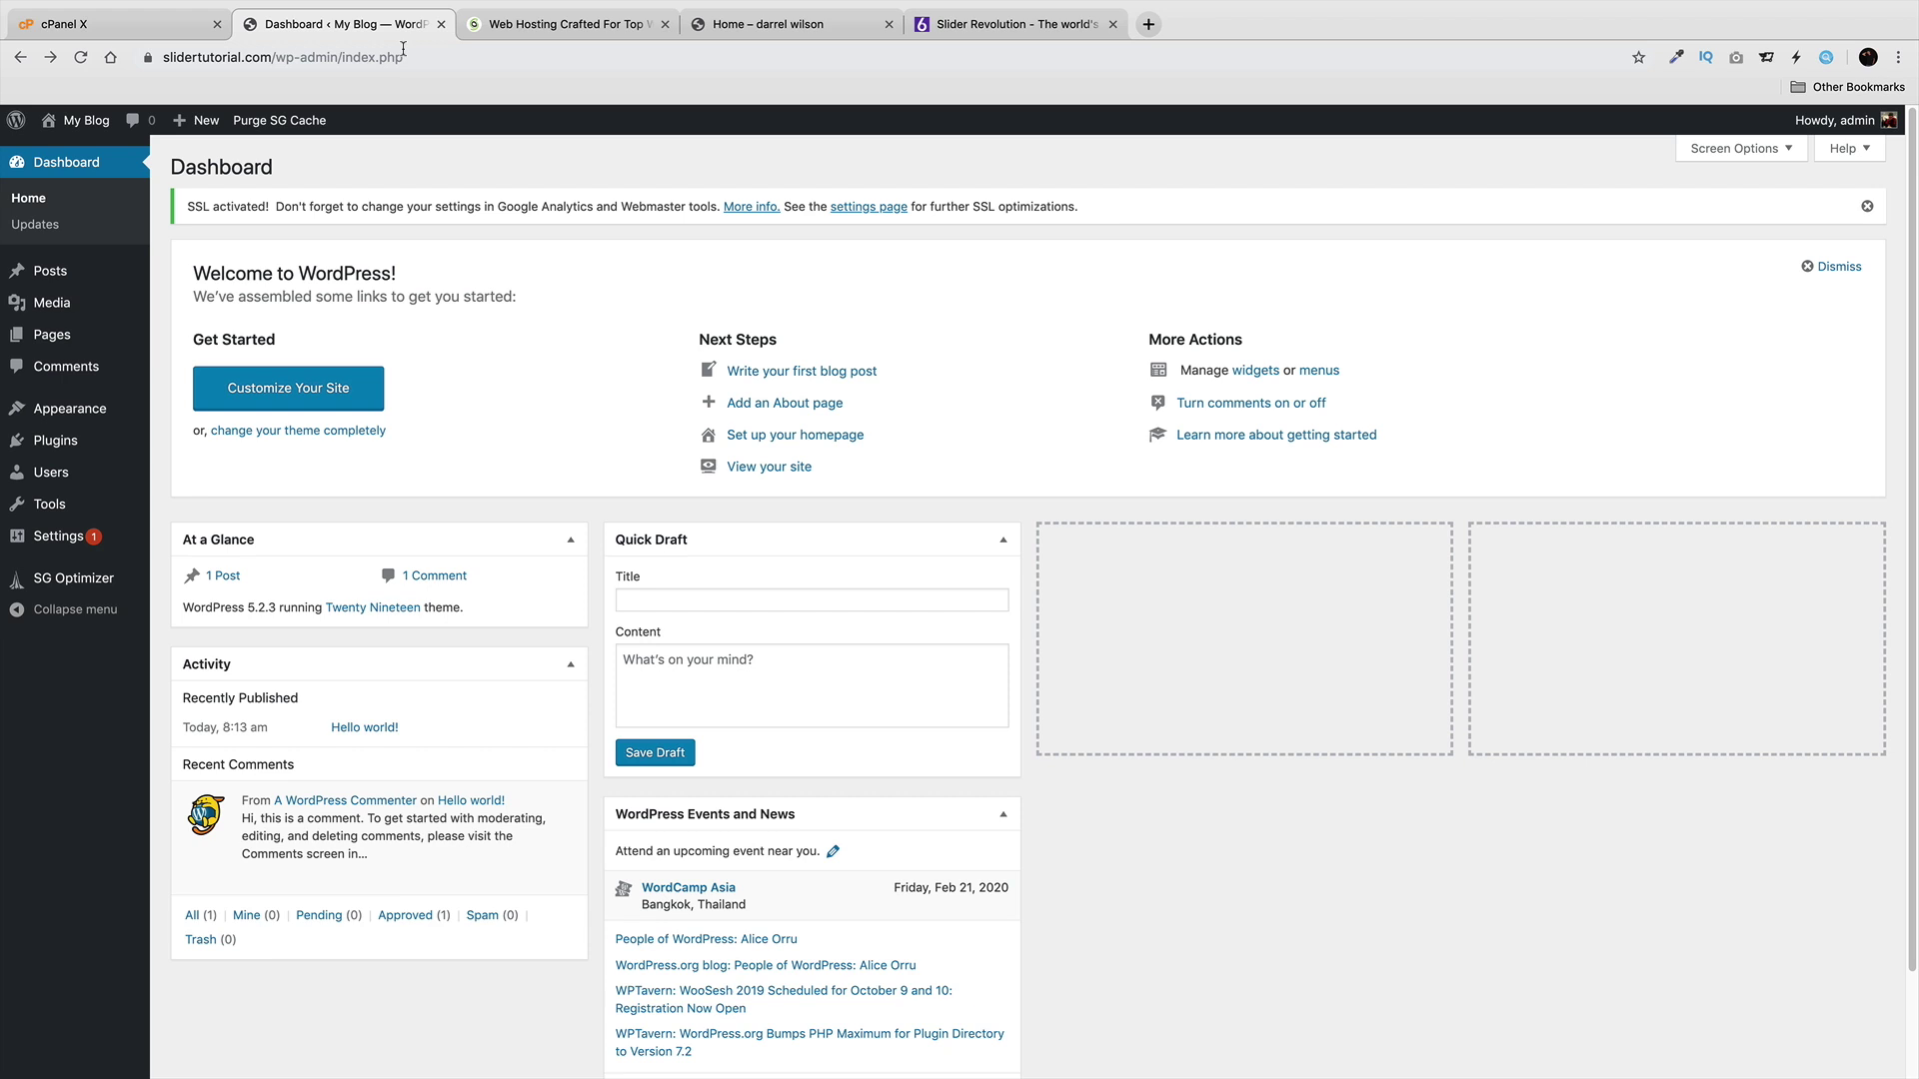
left_click(805, 32)
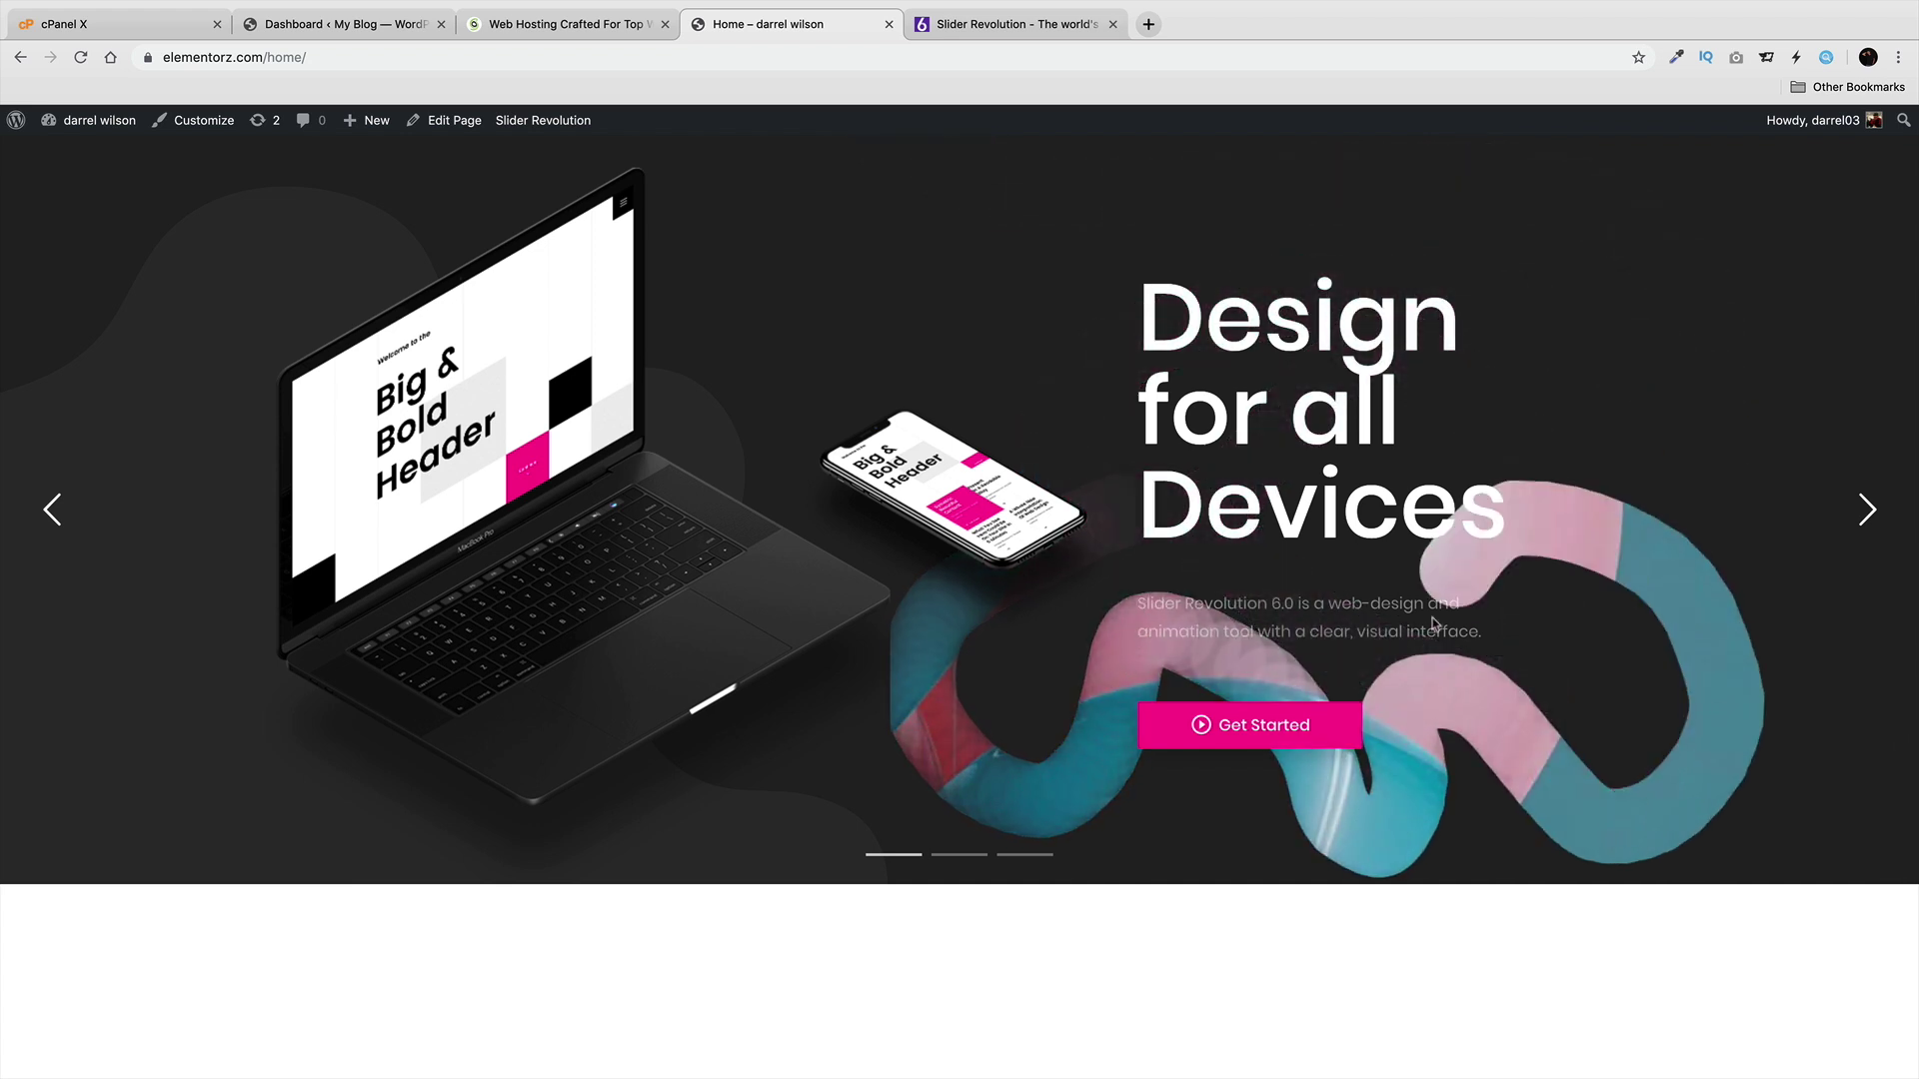
left_click(375, 24)
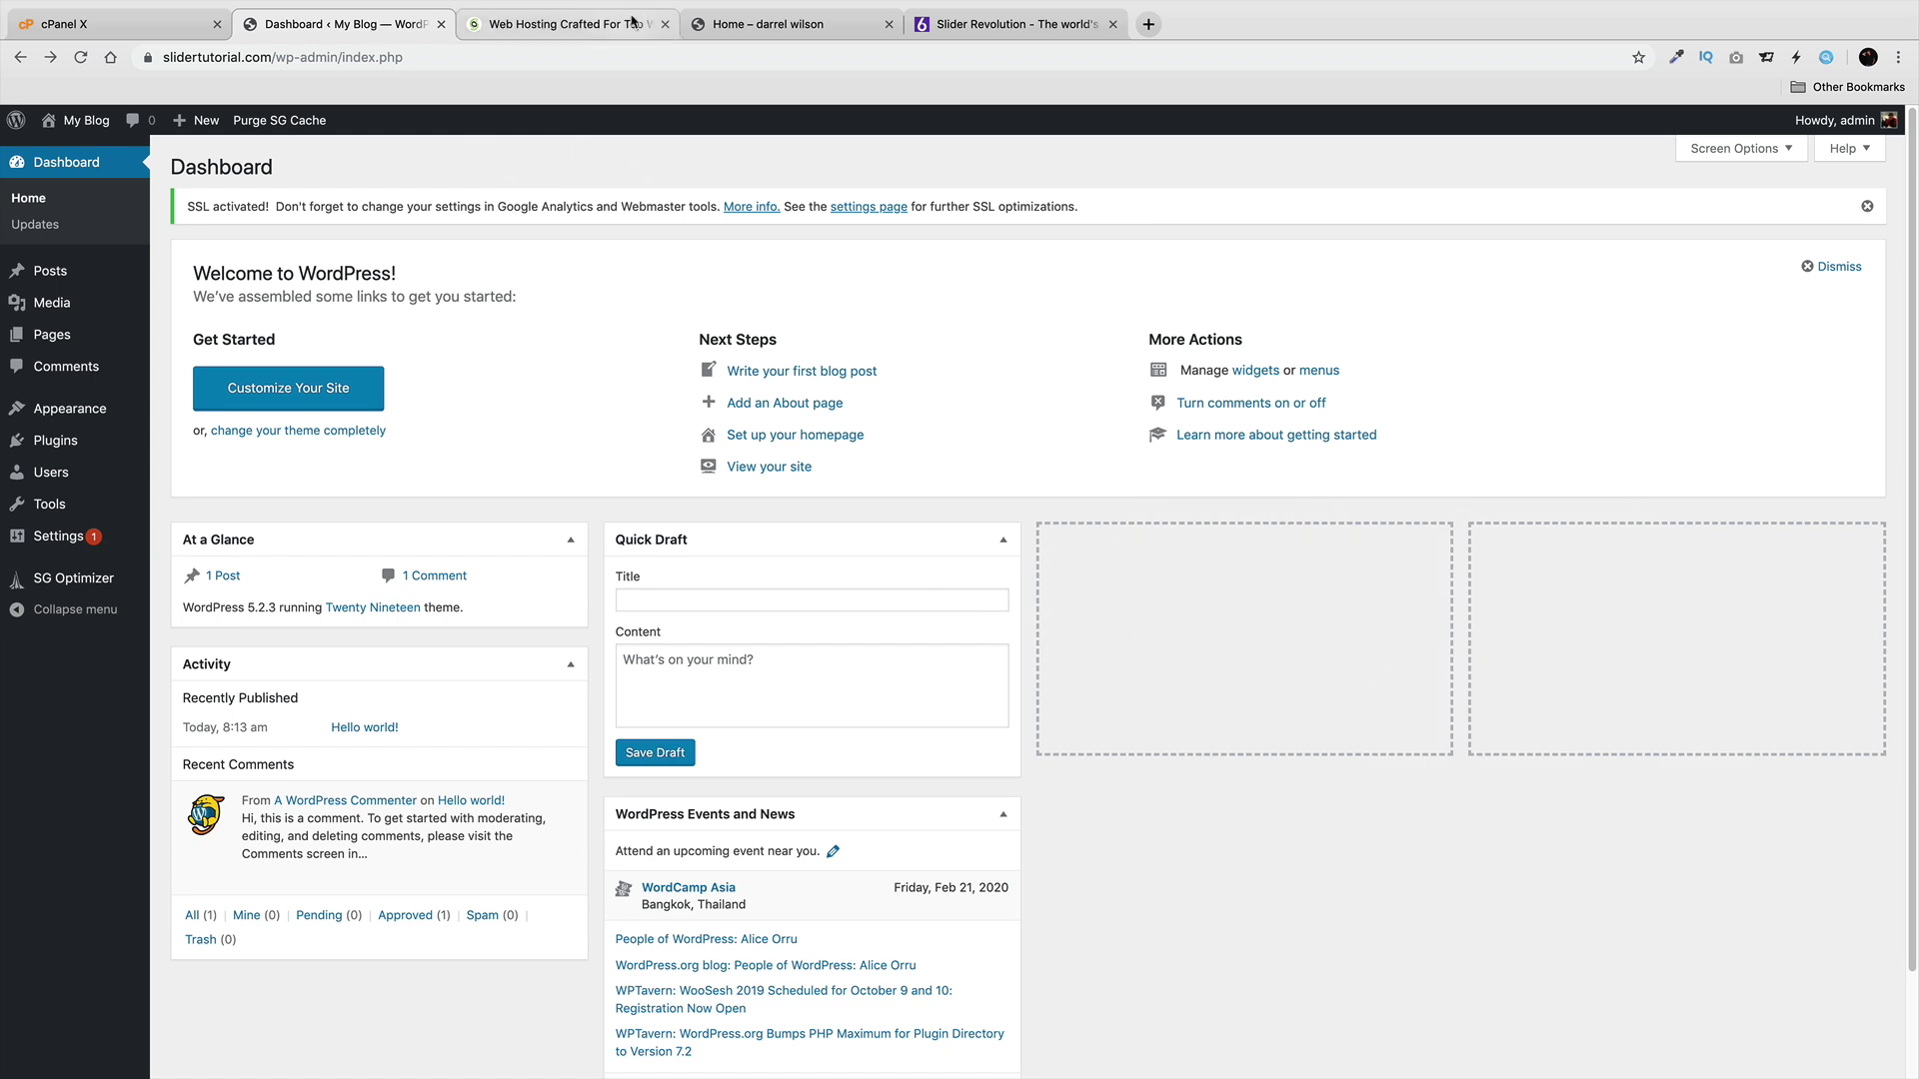
left_click(769, 24)
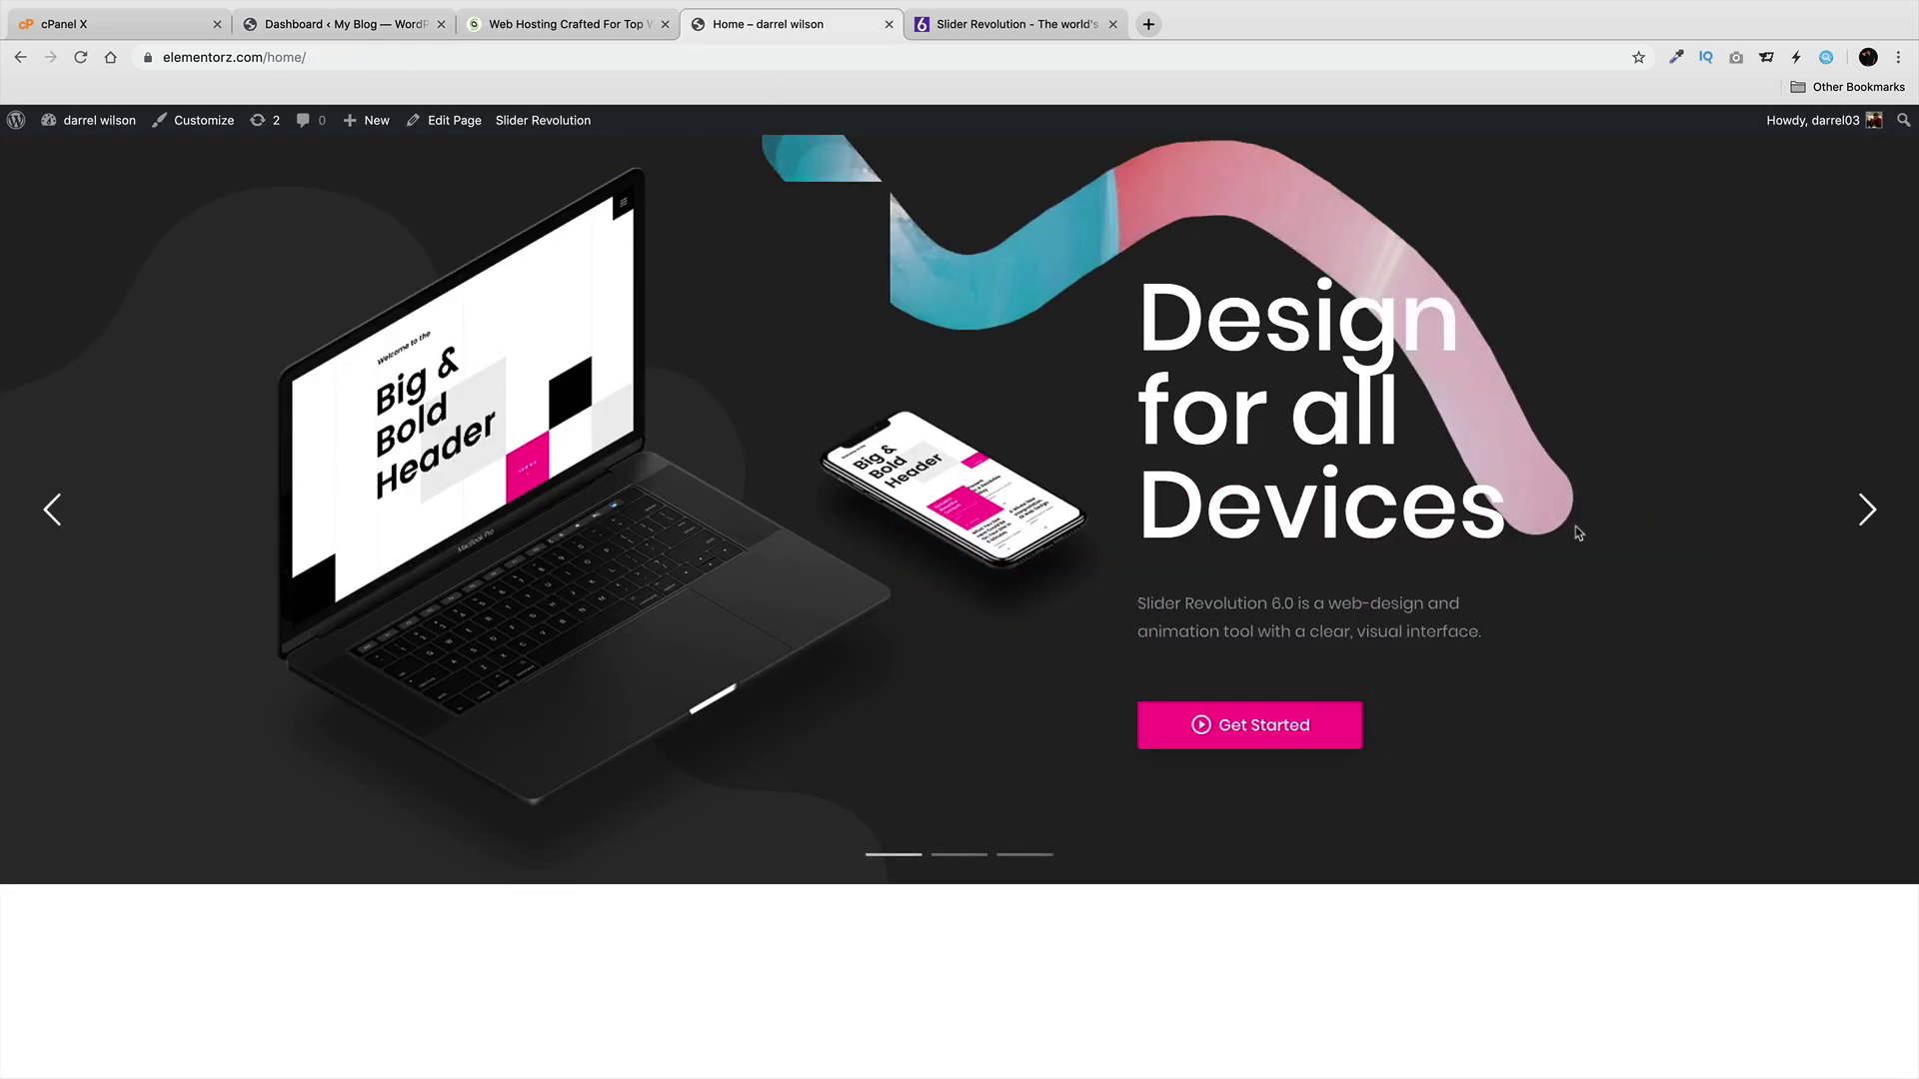